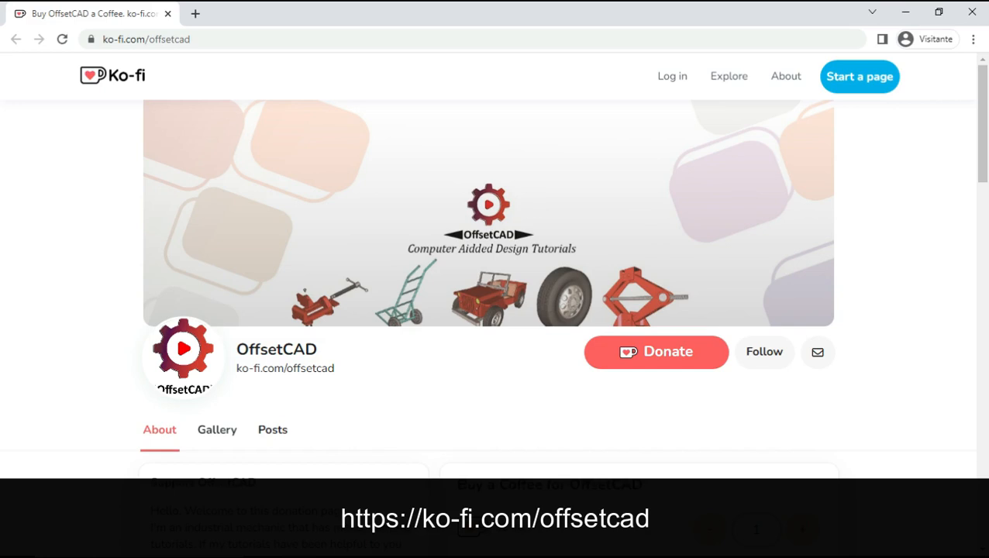
- Switch to FreeCAD, create a new document and change to the Part Design workbench
key("alt+Tab")
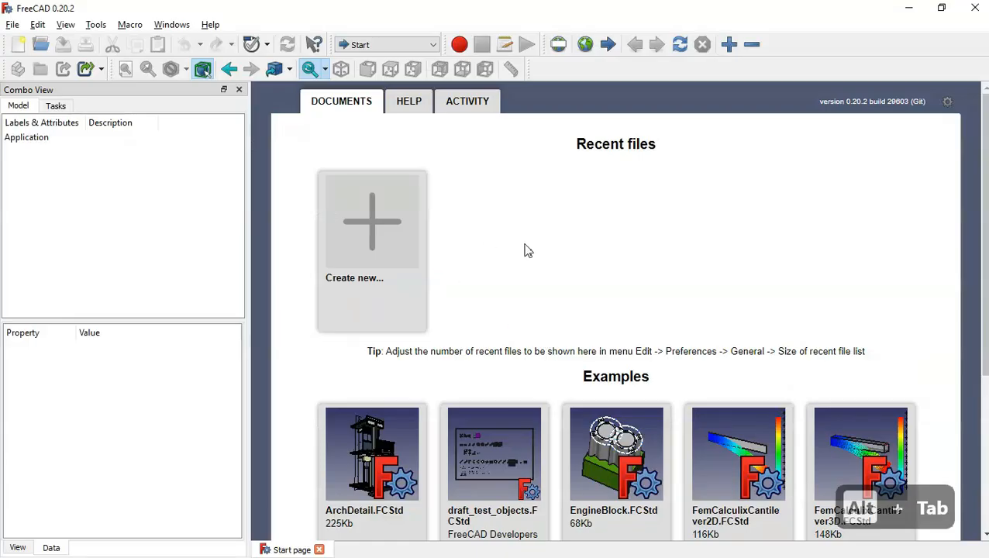
left_click(372, 217)
left_click(410, 47)
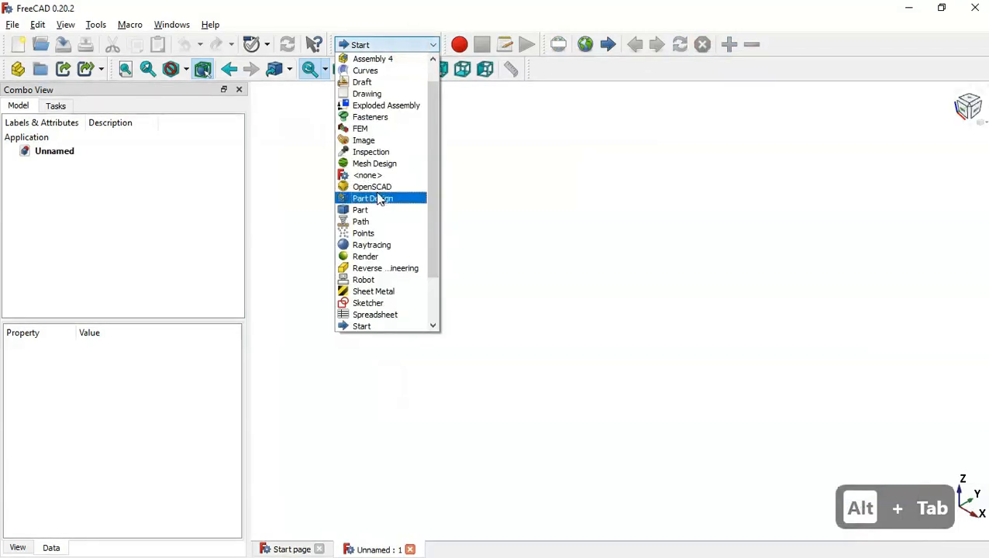
left_click(388, 200)
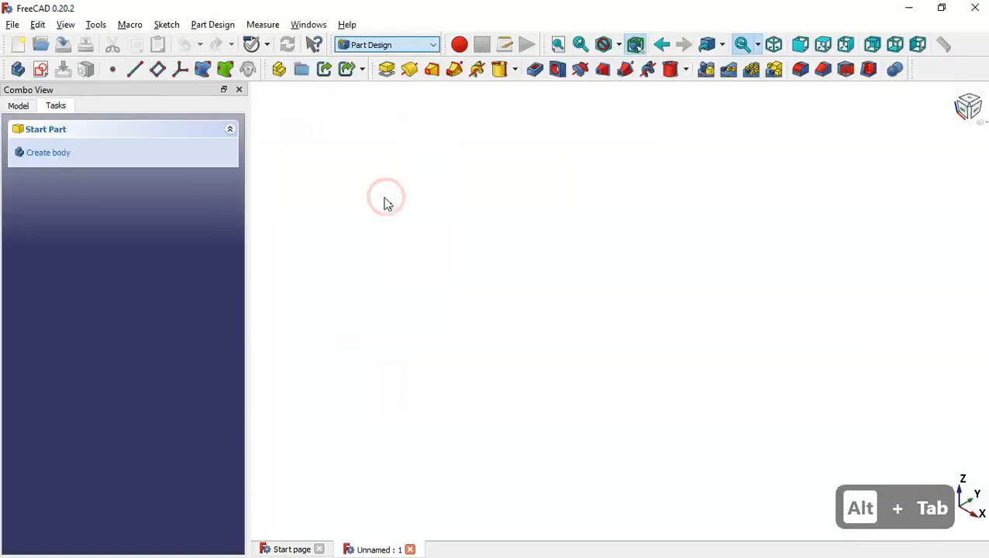
- Create a body and start a new sketch on its XY plane
left_click(75, 155)
left_click(98, 155)
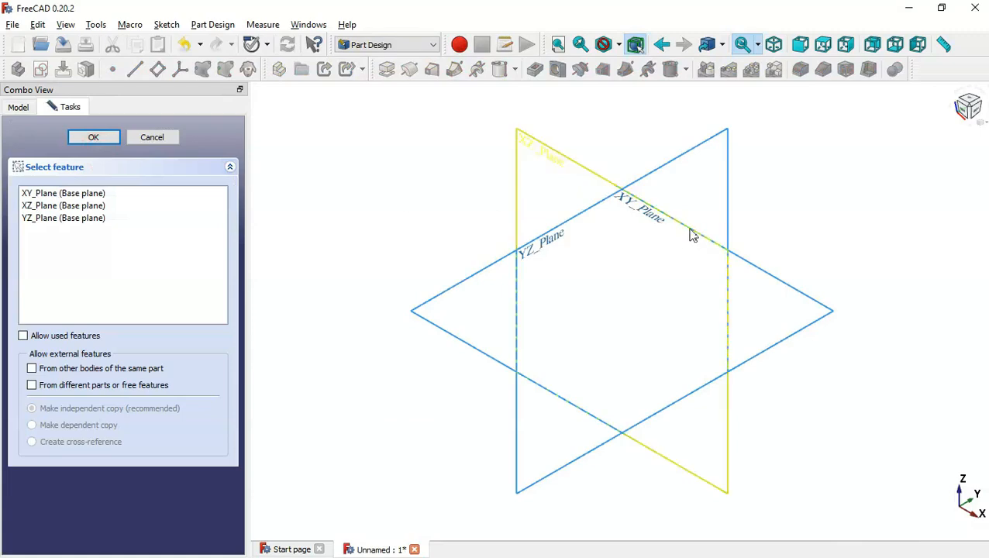
left_click(659, 224)
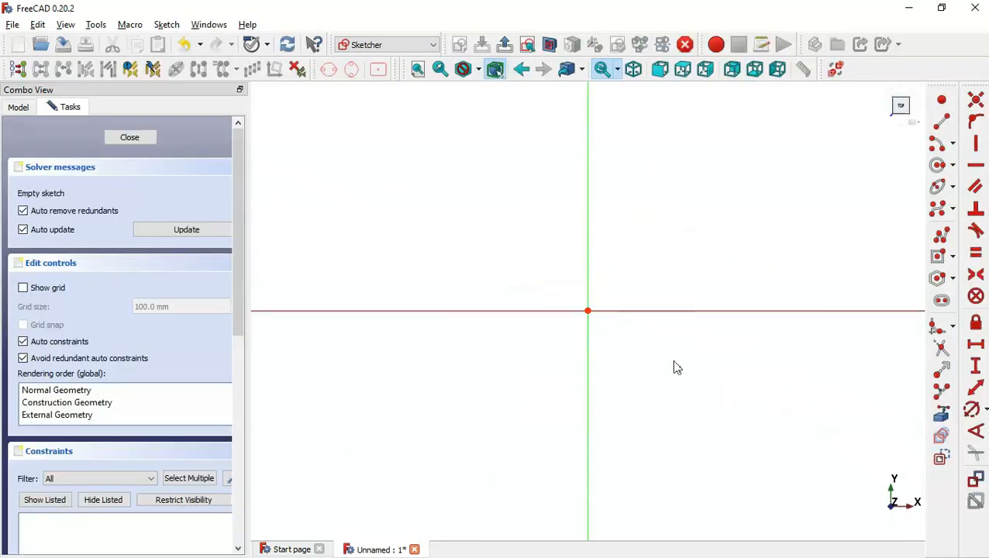
- Consult the flange's plan view in the reference drawing and sketch a V of two connected lines meeting at the origin and opening upward
key("alt+Tab")
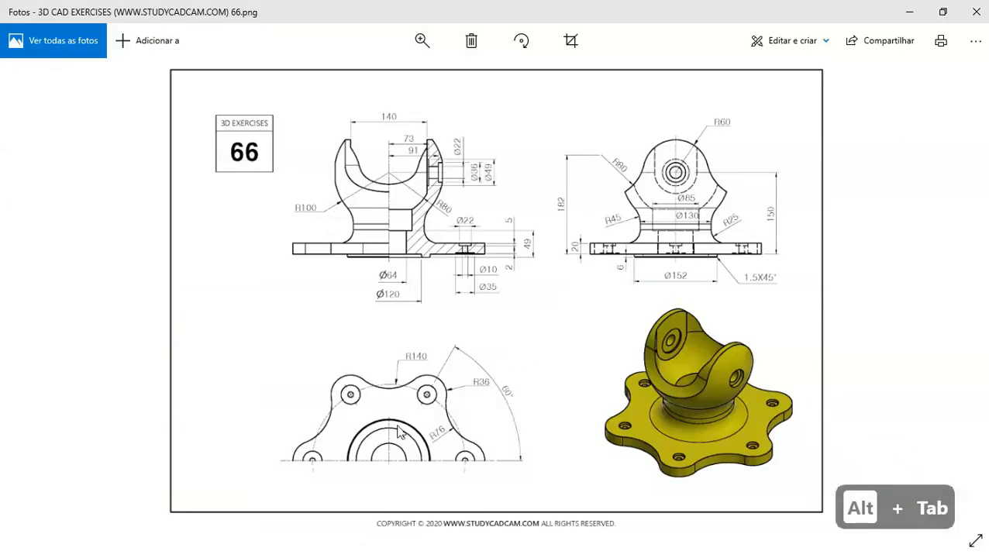
scroll(370, 447, "up", 3, "ctrl")
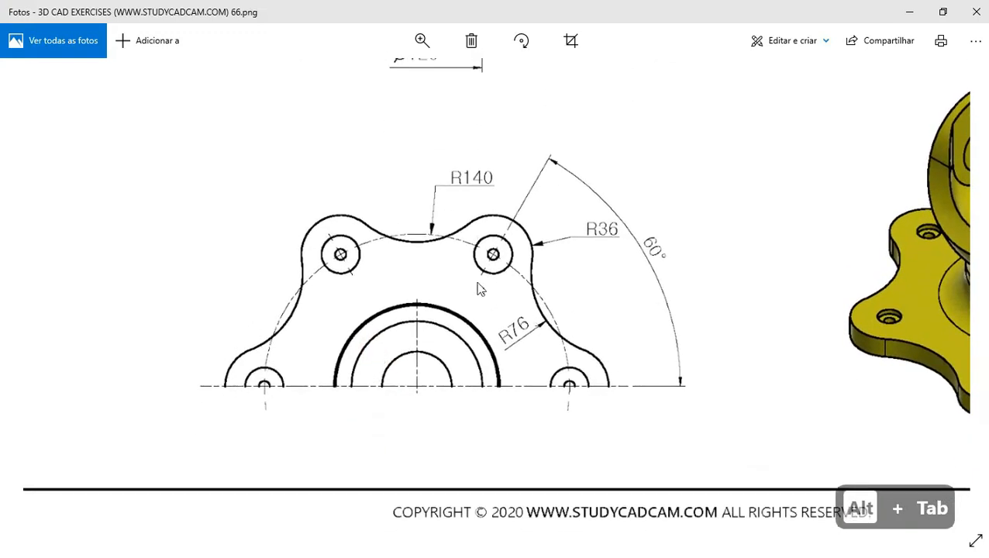
key("alt+Tab")
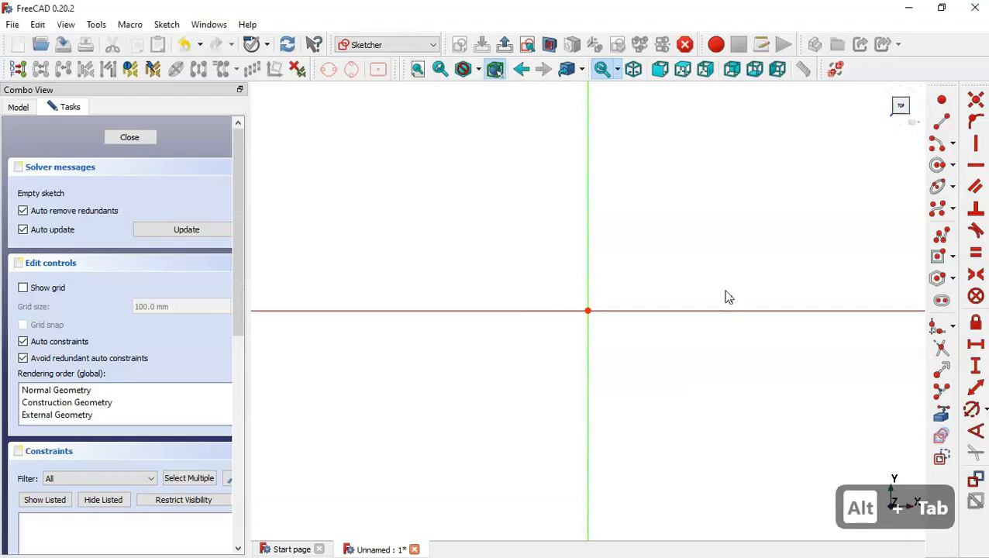
scroll(466, 388, "down", 2)
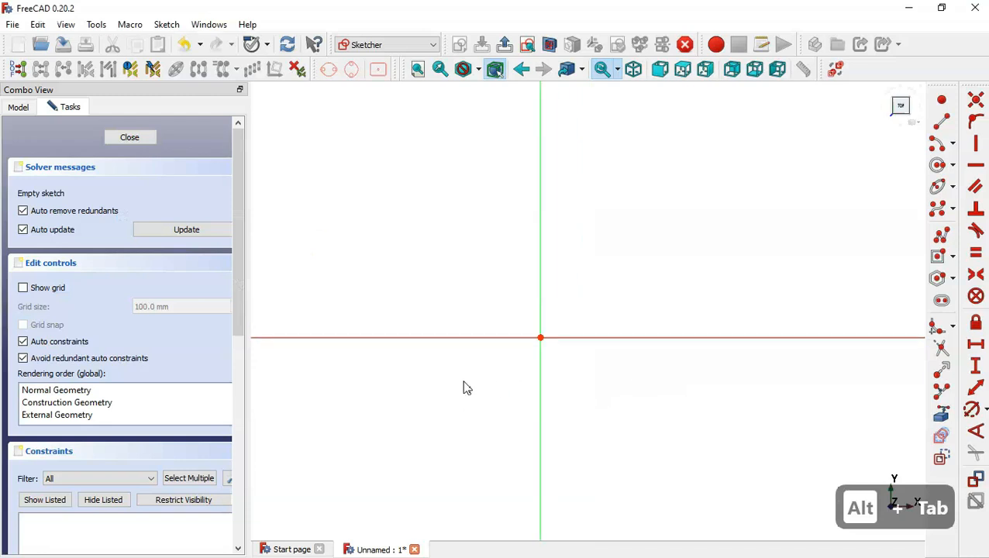
left_click(941, 236)
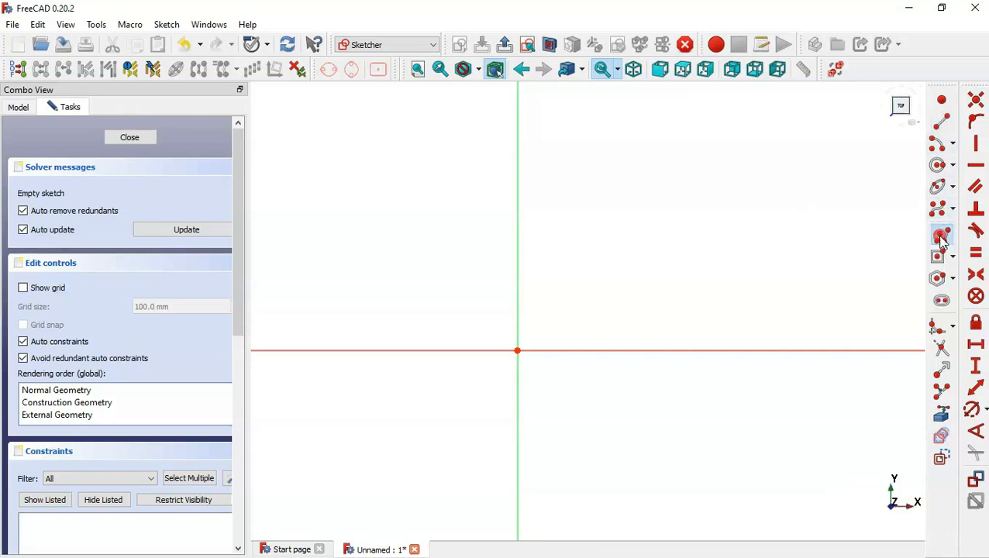
left_click(606, 182)
left_click(518, 351)
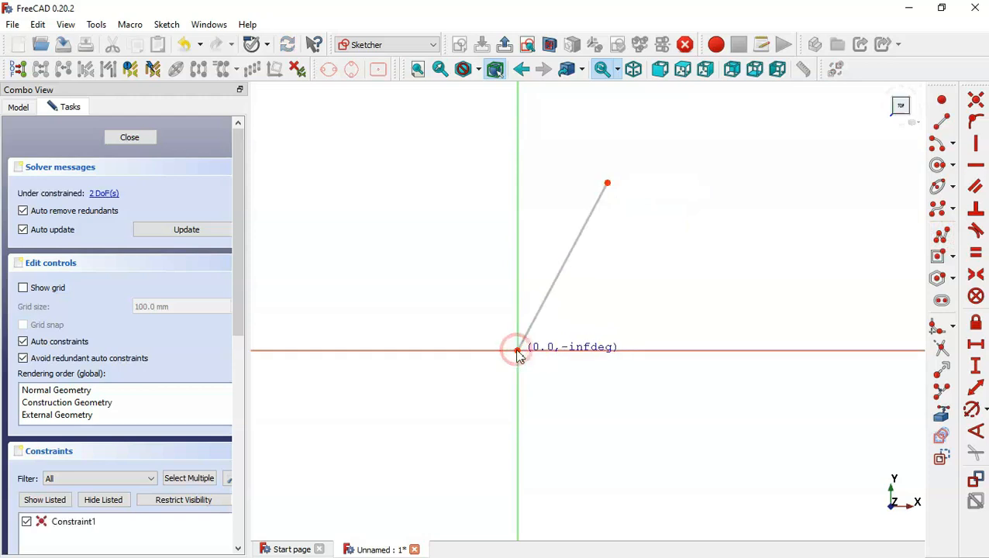
left_click(407, 191)
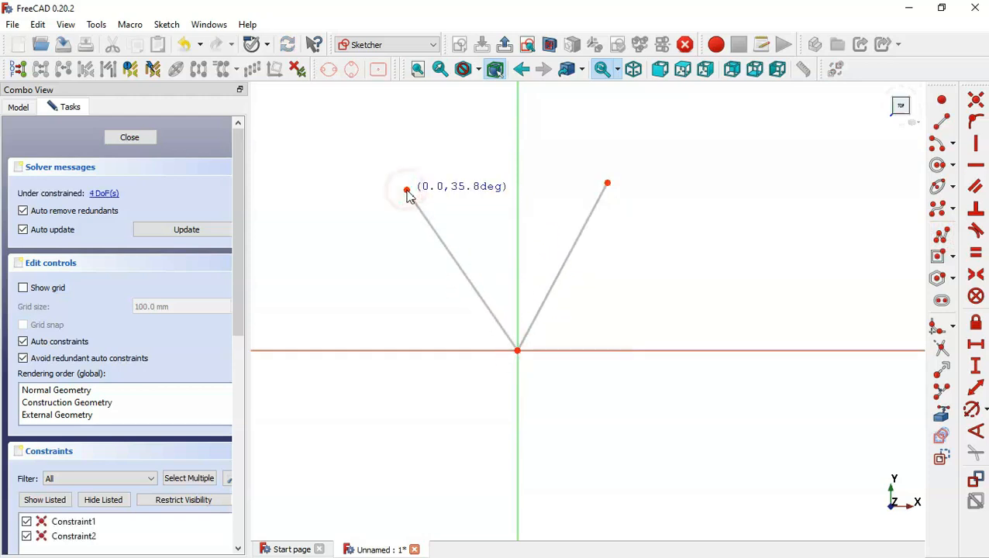
key("Escape")
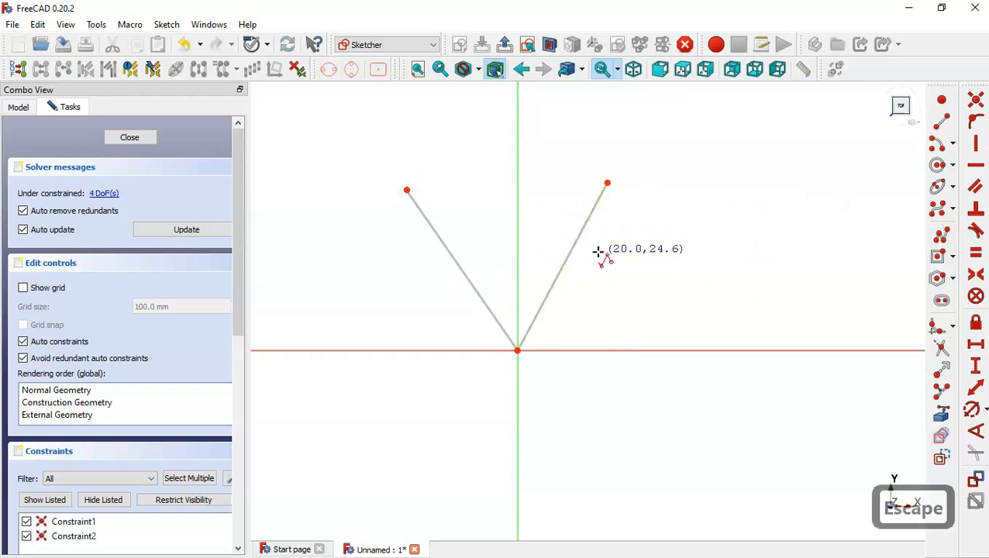
key("Escape")
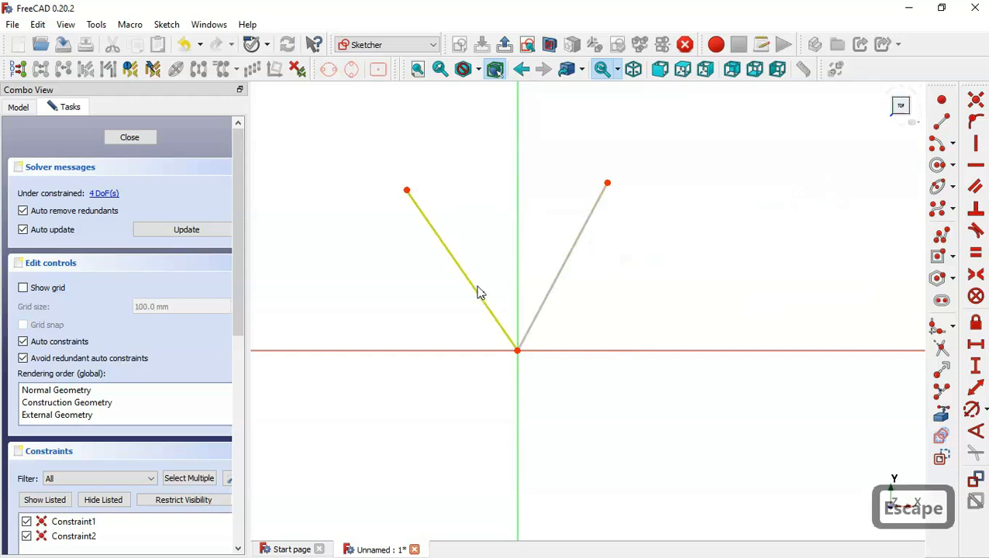
- Convert both lines of the V to construction geometry
left_click(478, 290)
left_click(564, 275)
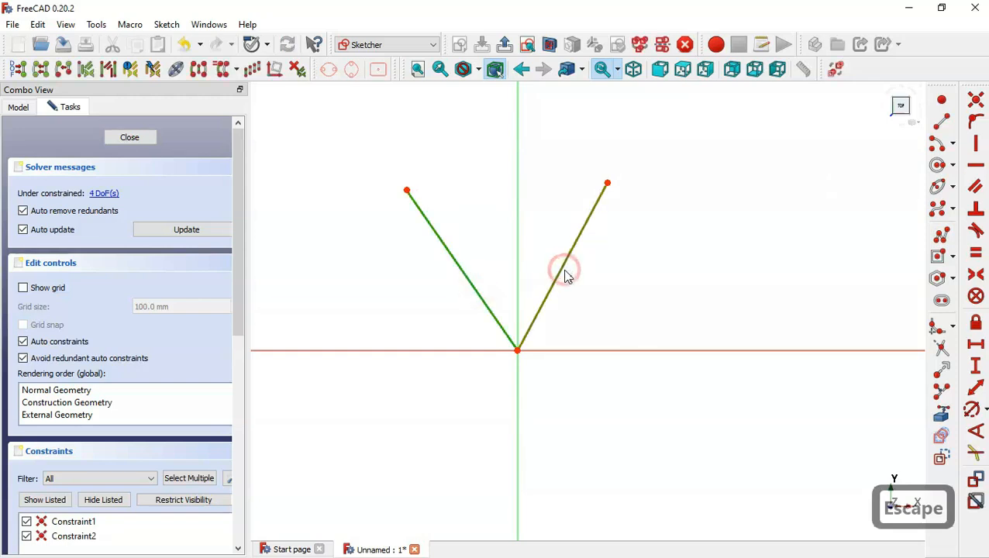
left_click(941, 458)
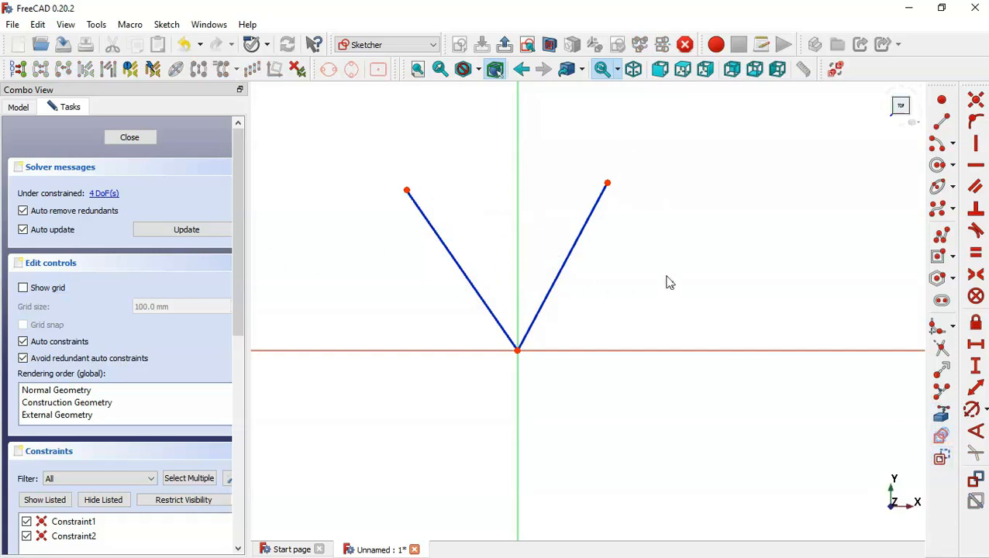
- Constrain the two upper endpoints of the V to be symmetric about the vertical axis
left_click(975, 274)
left_click(406, 190)
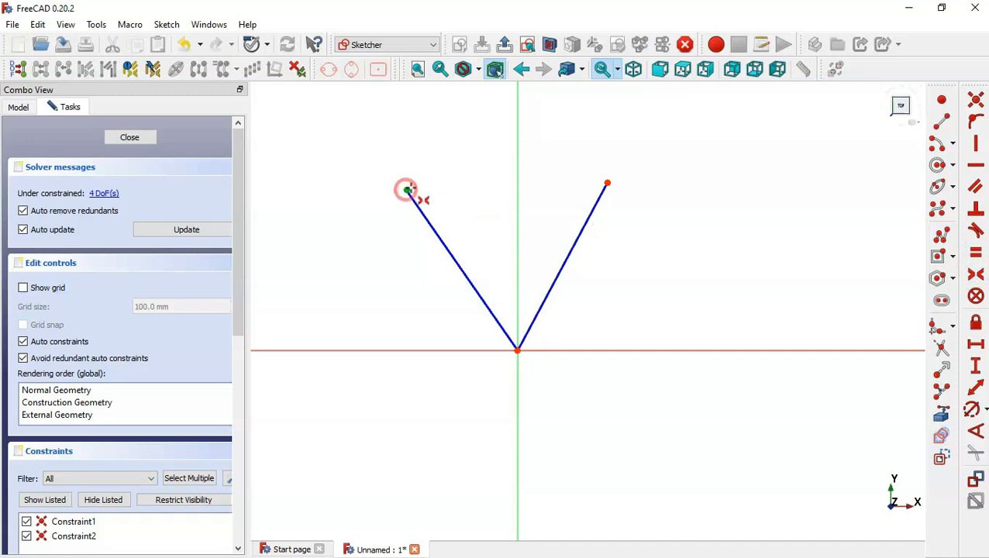
left_click(608, 183)
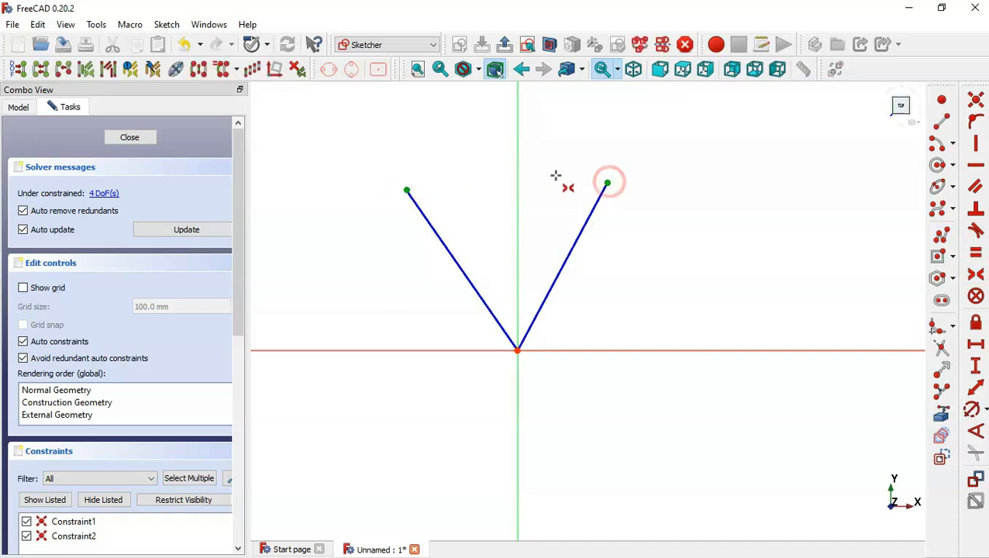
left_click(516, 171)
scroll(675, 260, "down", 2)
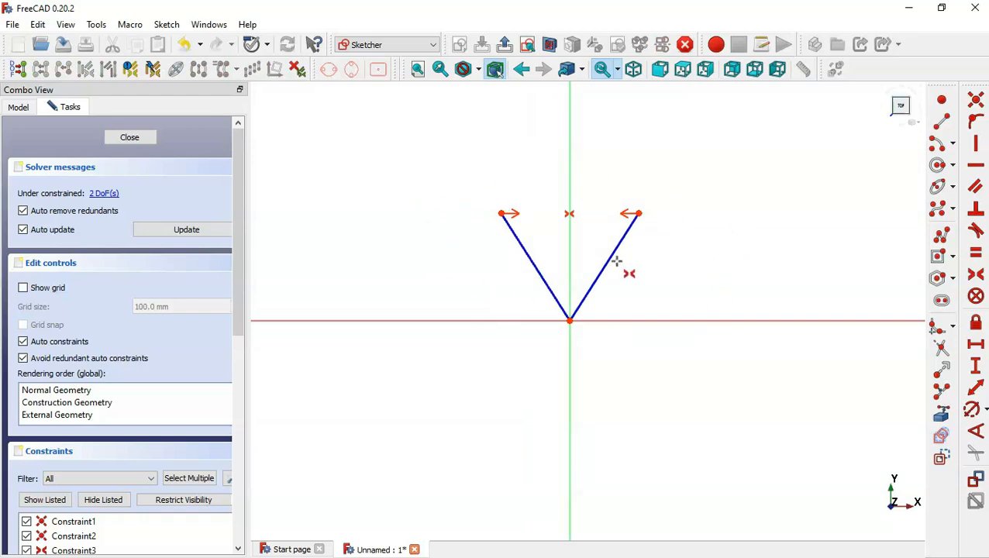
- Check the hole-circle radius in the reference drawing and constrain the right construction line's length to 140 mm
key("alt+Tab")
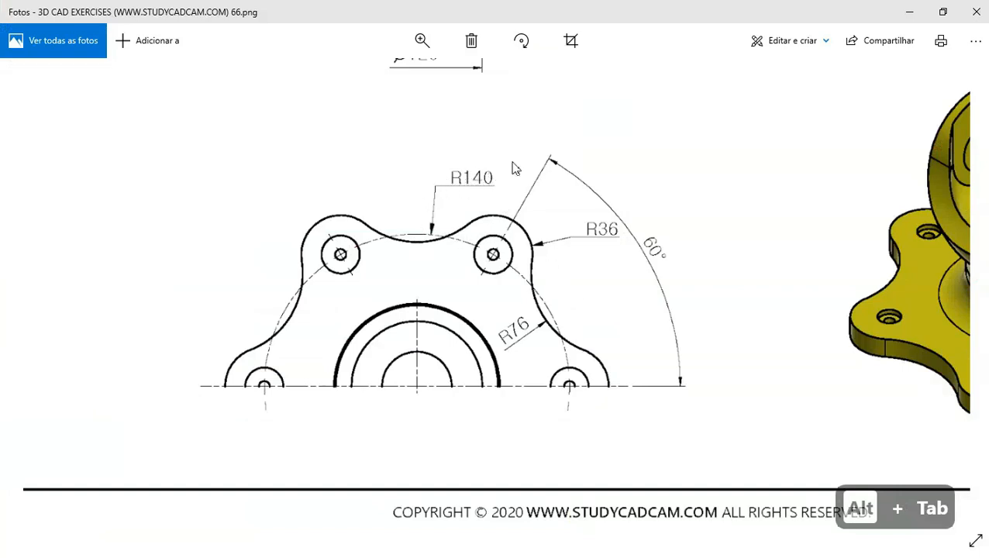
key("alt+Tab")
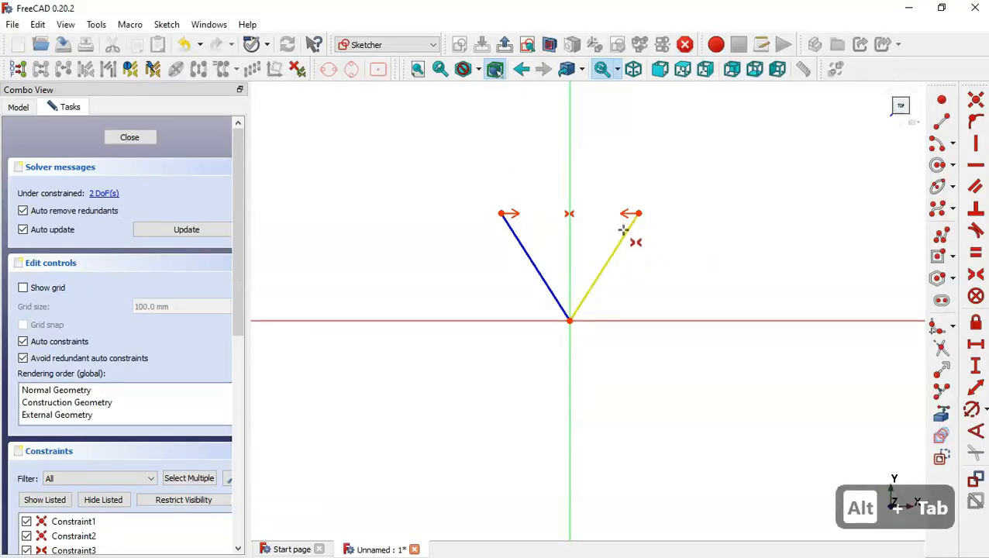
left_click(974, 389)
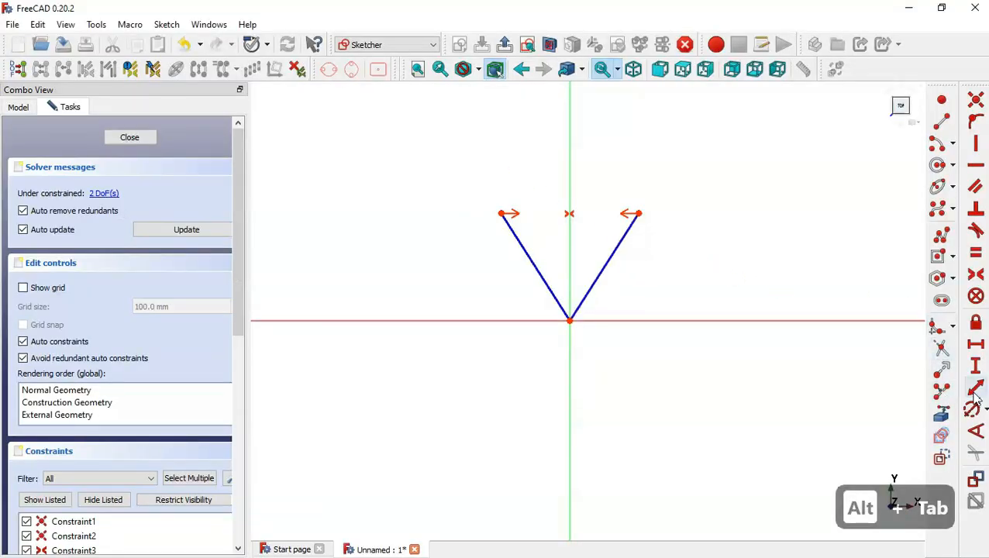
left_click(609, 264)
type("140")
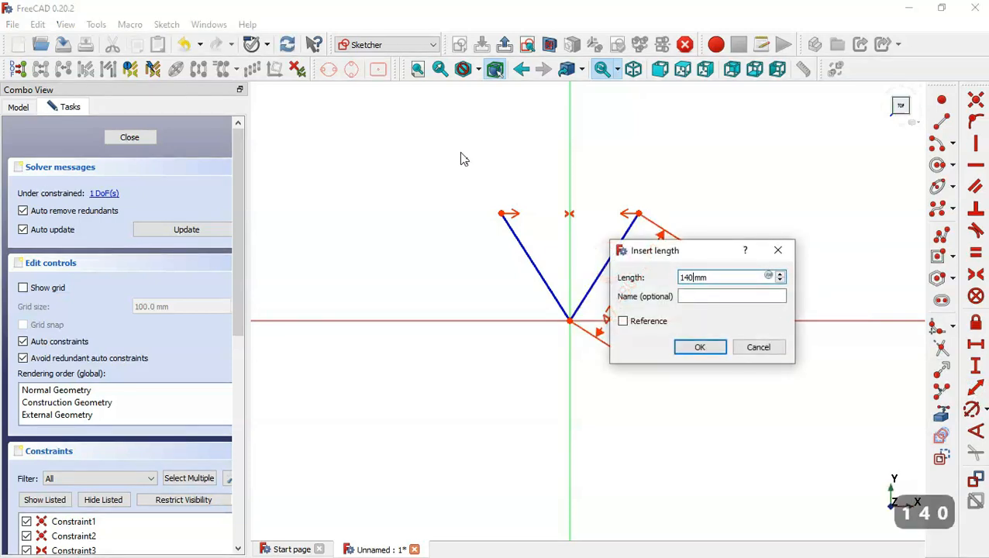
key("Return")
scroll(470, 321, "down", 3)
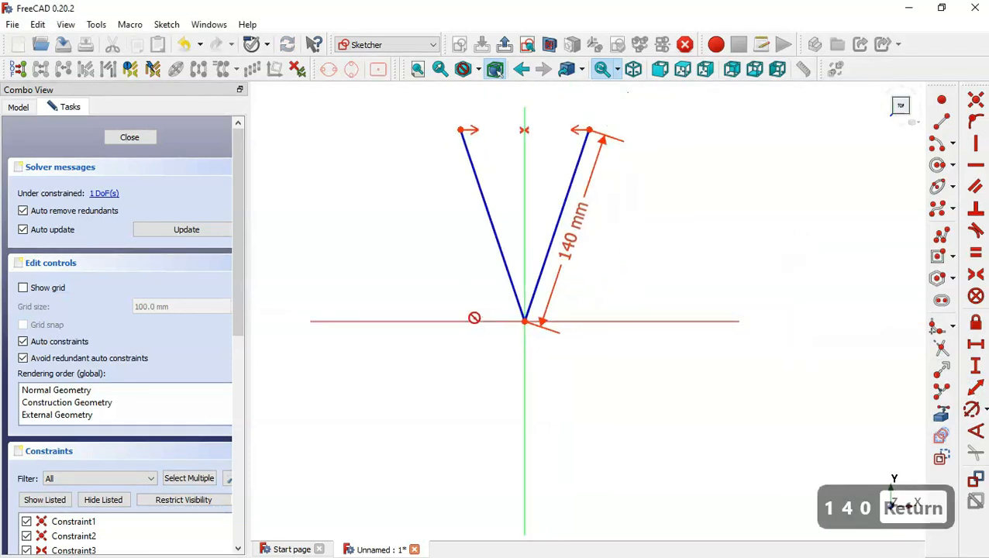
- Check the angular spacing of the flange holes in the reference drawing and start an angle constraint in the sketch
key("alt+Tab")
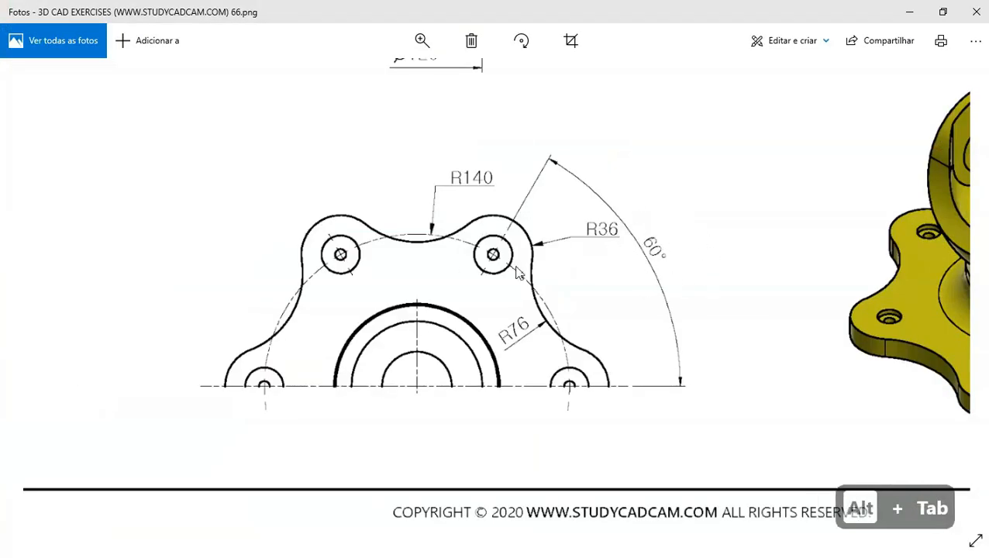
key("alt+Tab")
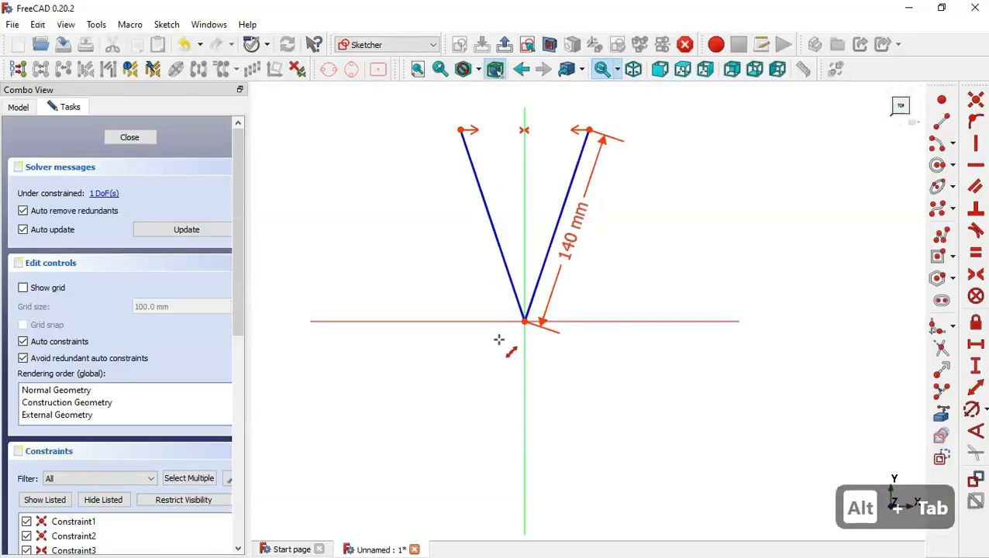
left_click(975, 433)
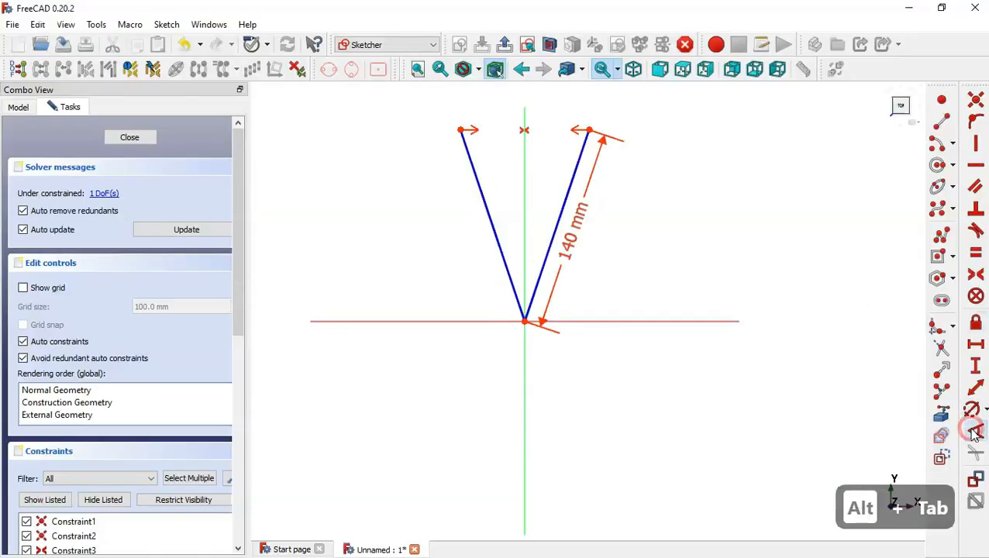
left_click(507, 270)
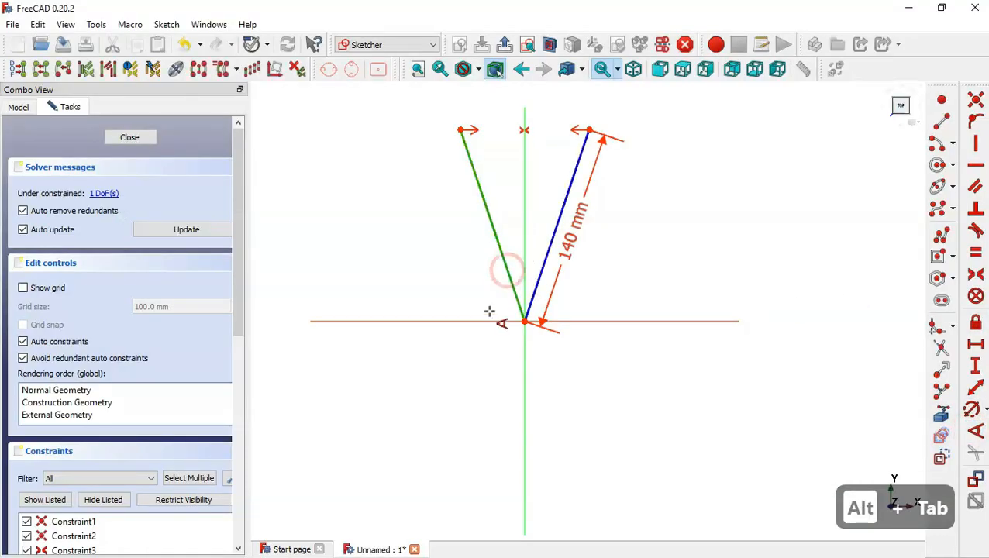
left_click(487, 321)
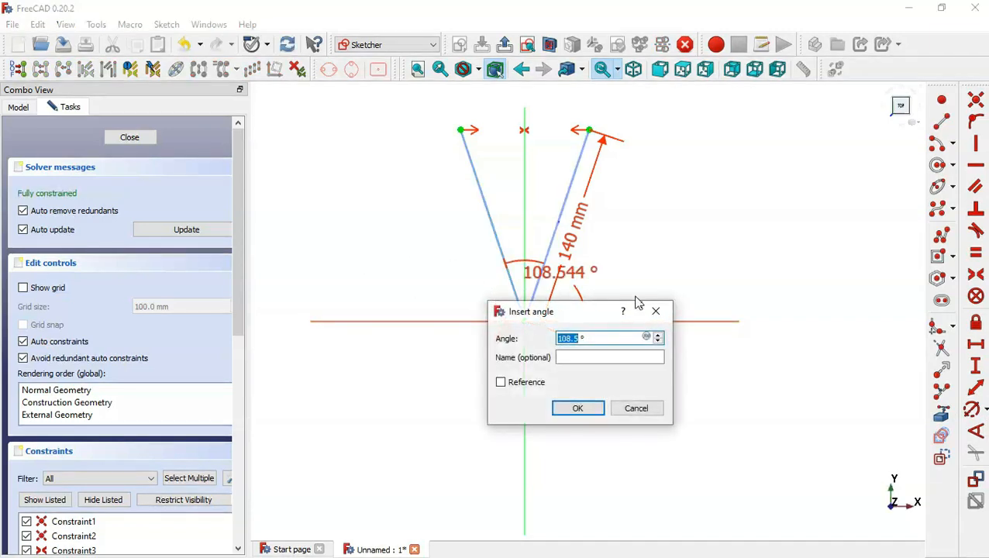
left_click(656, 311)
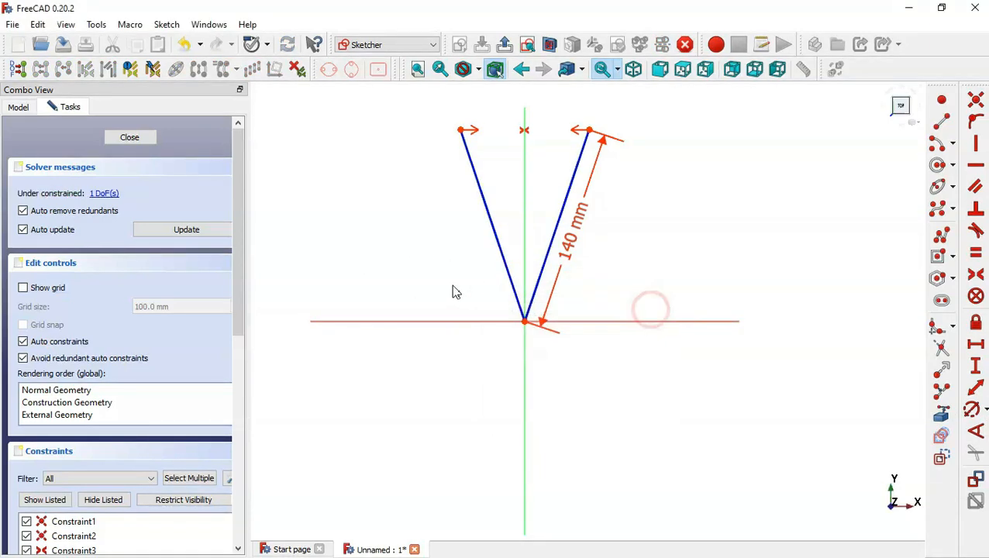
left_click(510, 283)
left_click(488, 322)
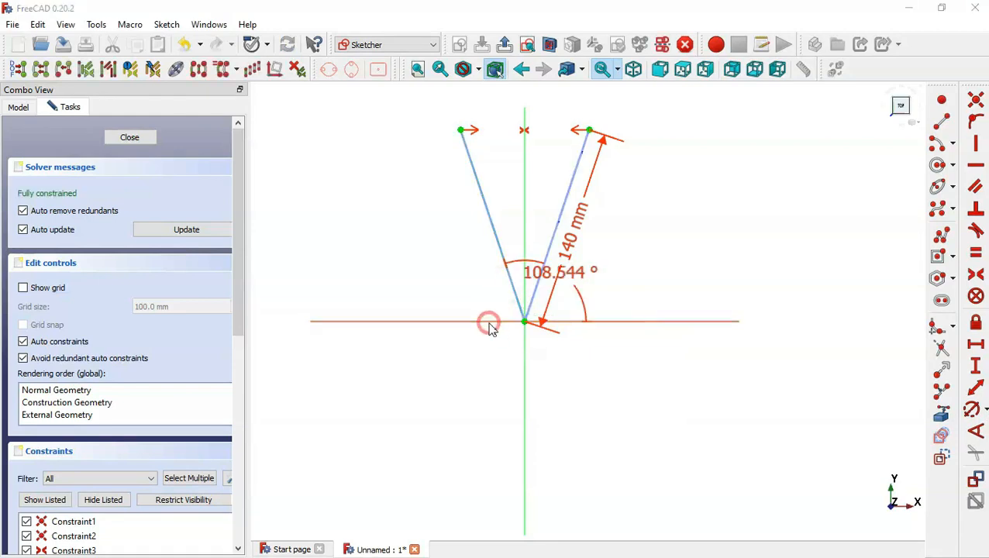
left_click(661, 312)
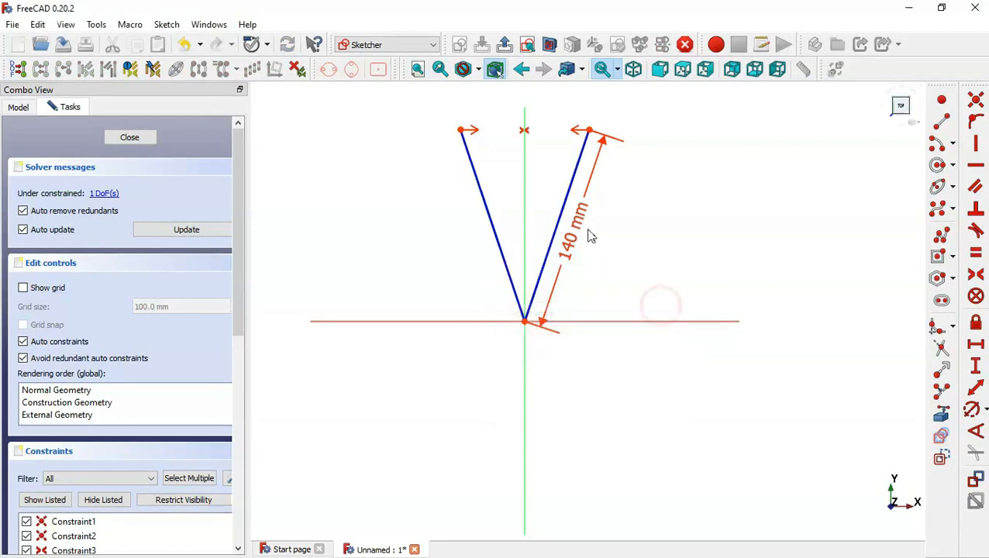
- Constrain the angle between the right construction line and the horizontal axis to 60°
left_click(558, 224)
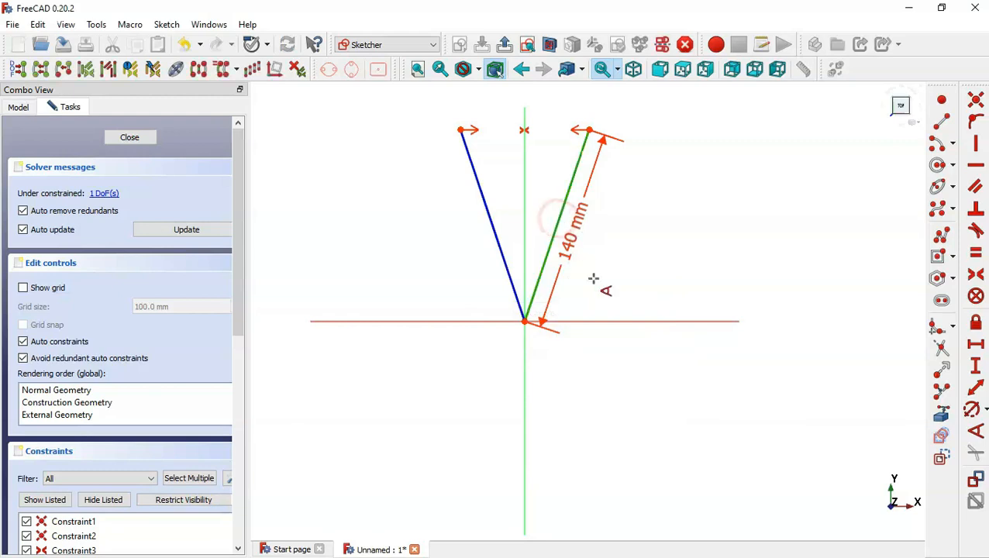
left_click(612, 321)
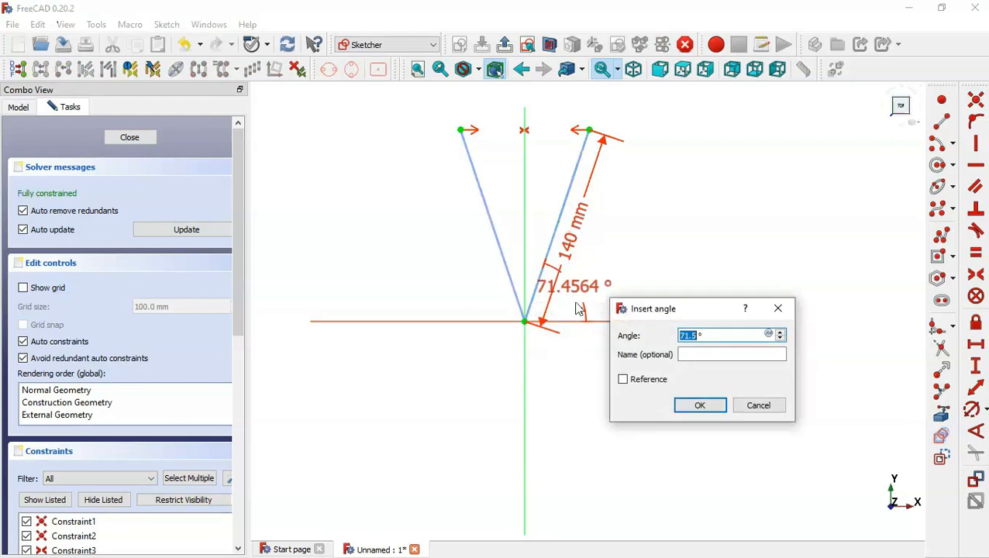
type("60")
key("Return")
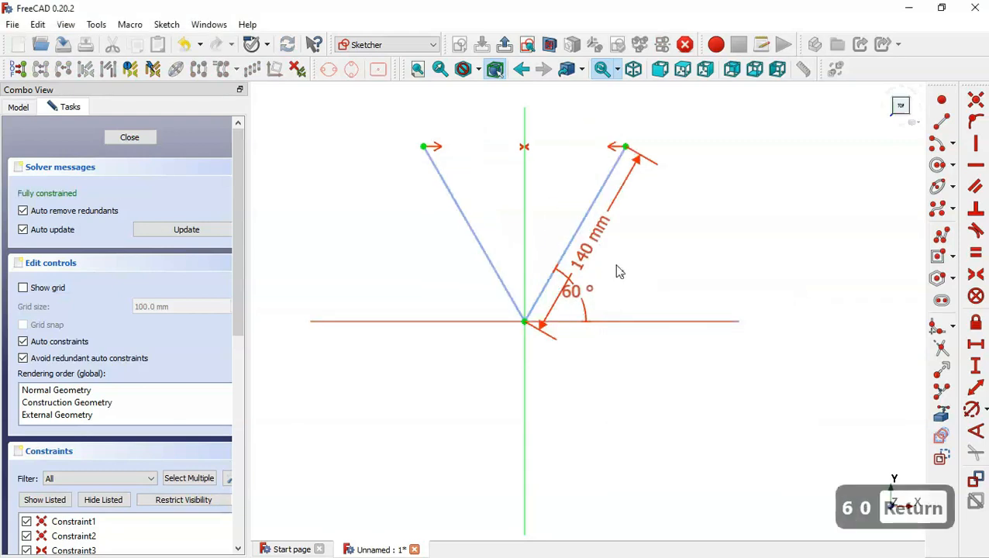
- Hide all constraints in the sketch and check the lobed outline in the reference drawing
left_click(107, 497)
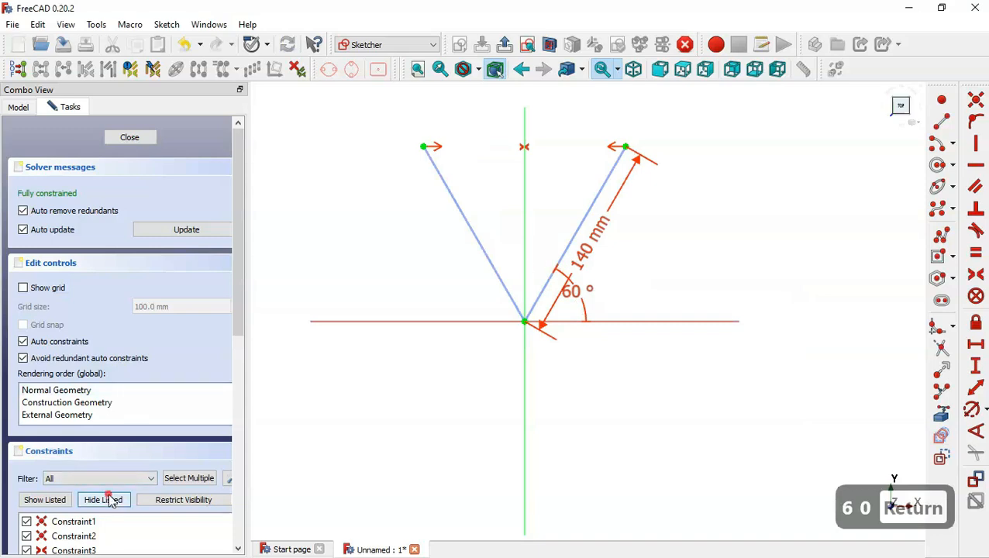
scroll(608, 404, "down", 3)
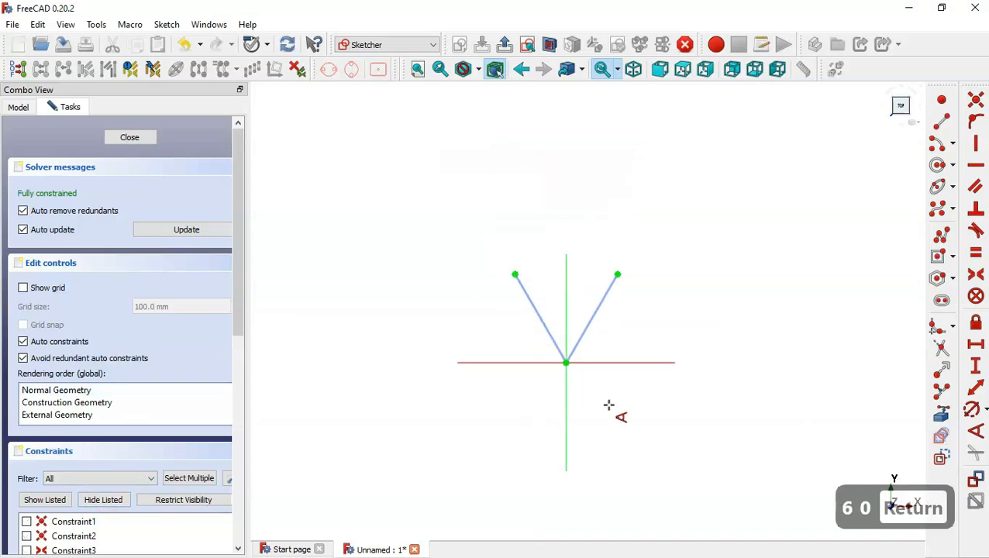
key("alt+Tab")
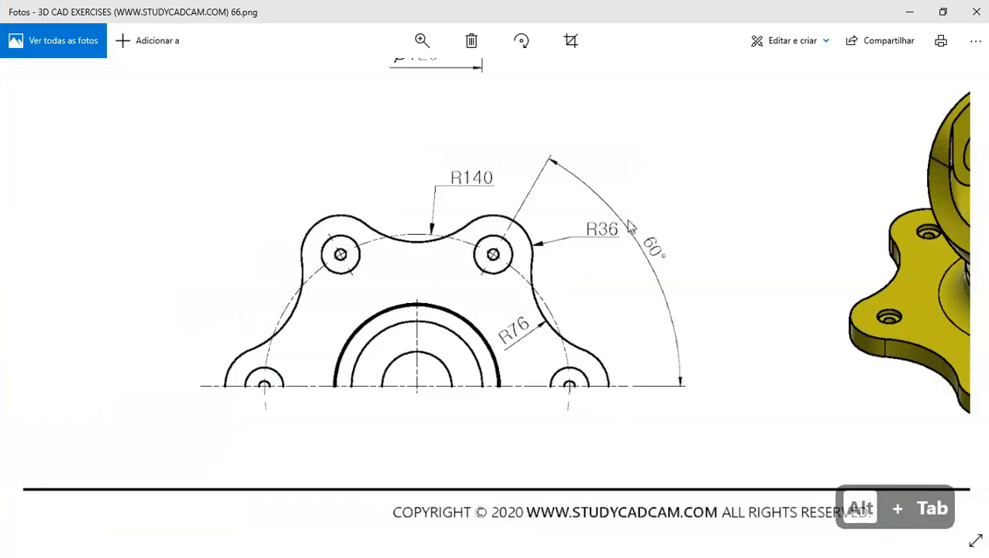
key("alt+Tab")
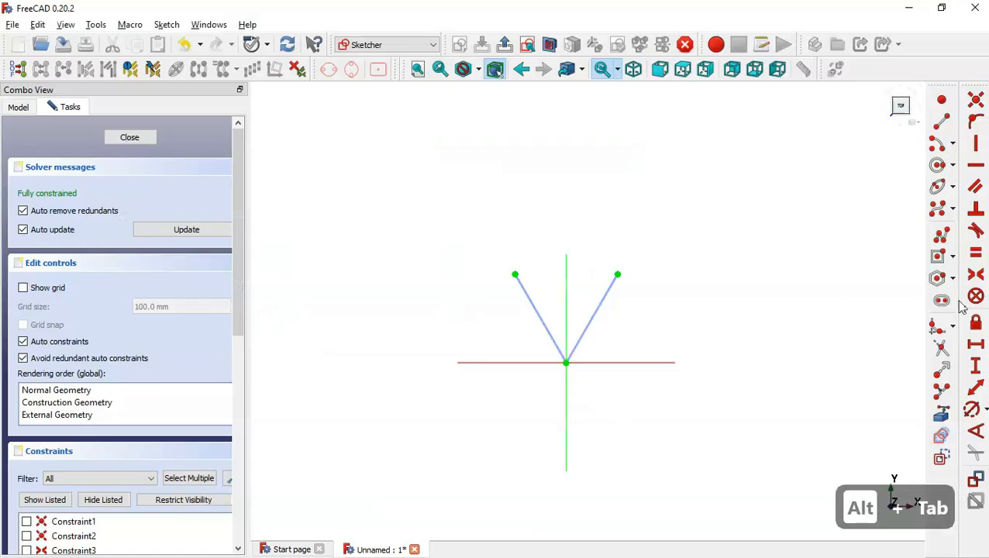
- Draw two outward-facing lobe arcs centred on the V's upper endpoints, about 28 mm radius on the left and 33 mm on the right
left_click(939, 141)
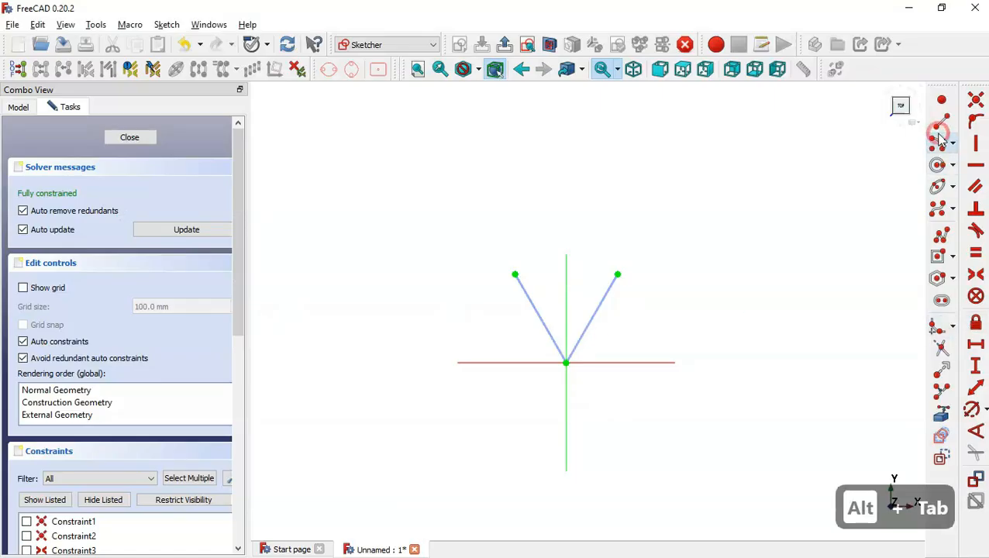
scroll(623, 372, "up", 2)
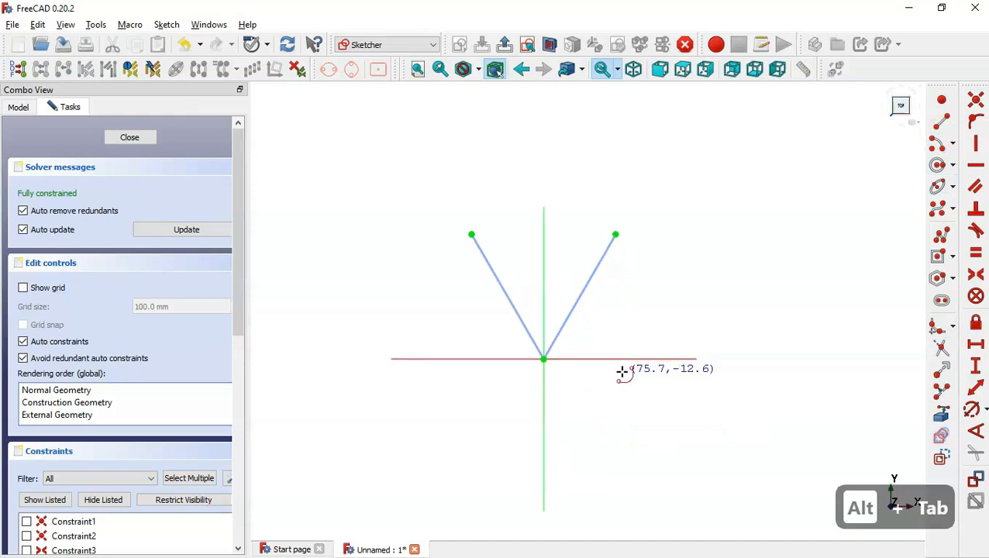
left_click(471, 235)
left_click(459, 260)
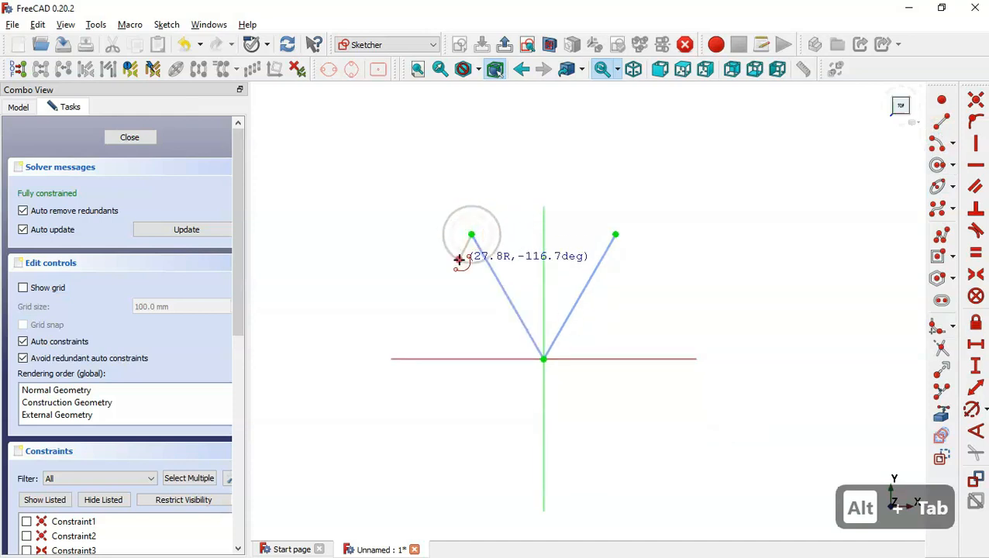
left_click(512, 202)
left_click(616, 235)
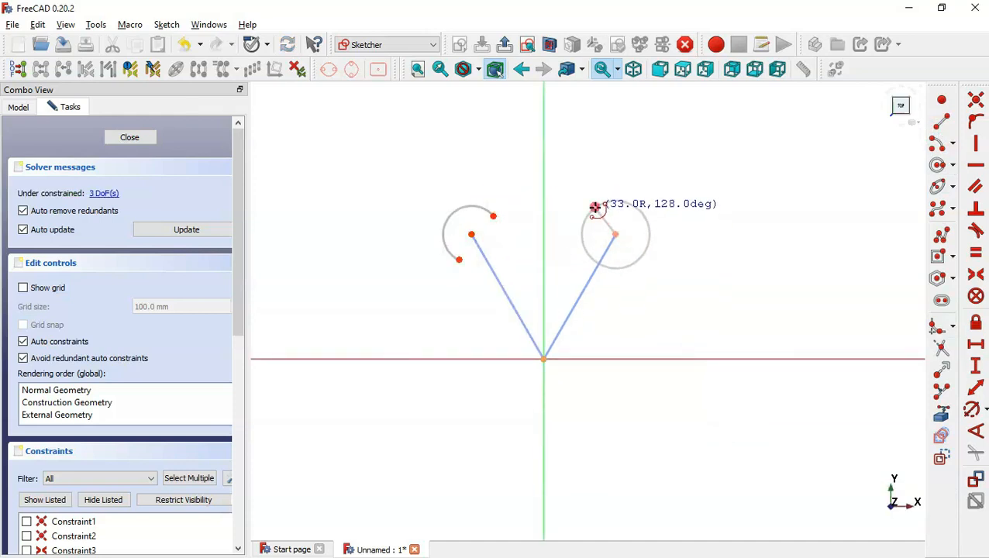
left_click(595, 207)
left_click(649, 243)
- Draw two quarter lobe arcs centred on the horizontal axis, about 45 mm radius on the right and 74 mm on the left
left_click(705, 361)
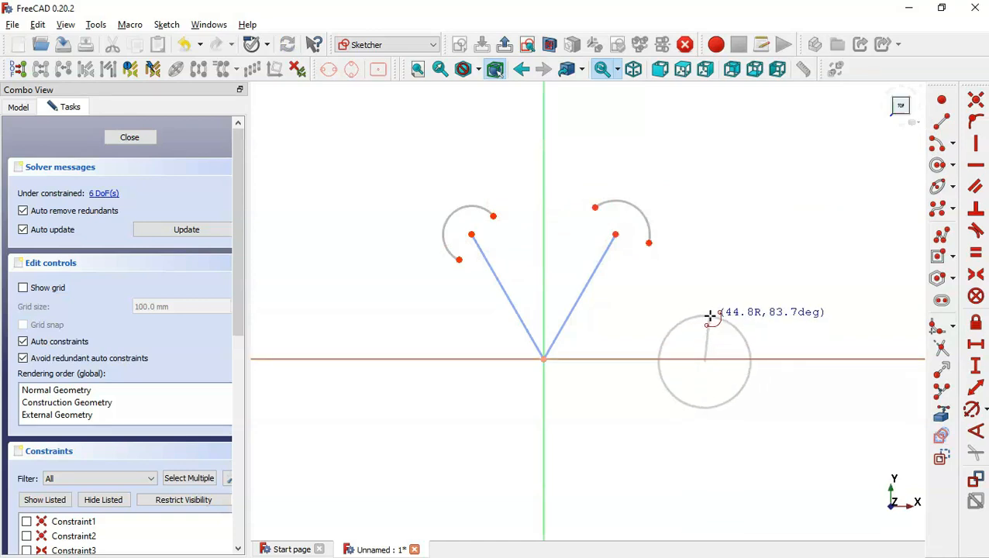
left_click(712, 315)
left_click(749, 359)
left_click(362, 360)
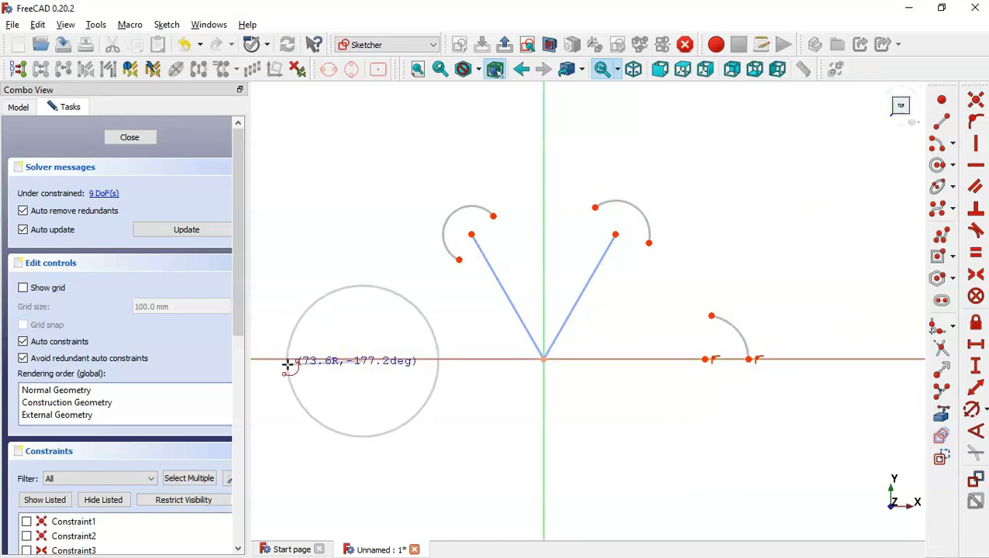
left_click(289, 359)
left_click(325, 295)
- Connect the four lobe arcs with three concave arcs, centring the middle one on the vertical axis
left_click(320, 199)
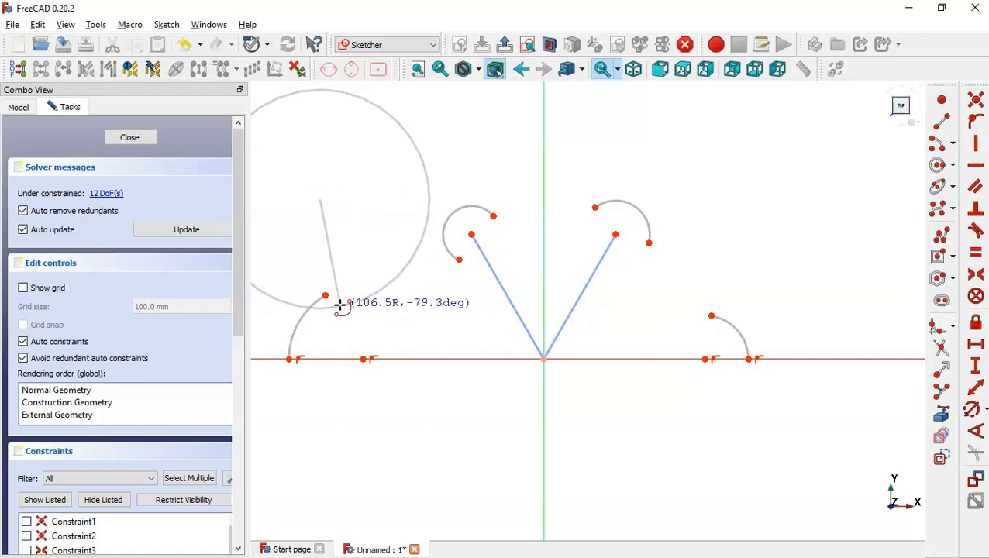
left_click(324, 295)
left_click(458, 260)
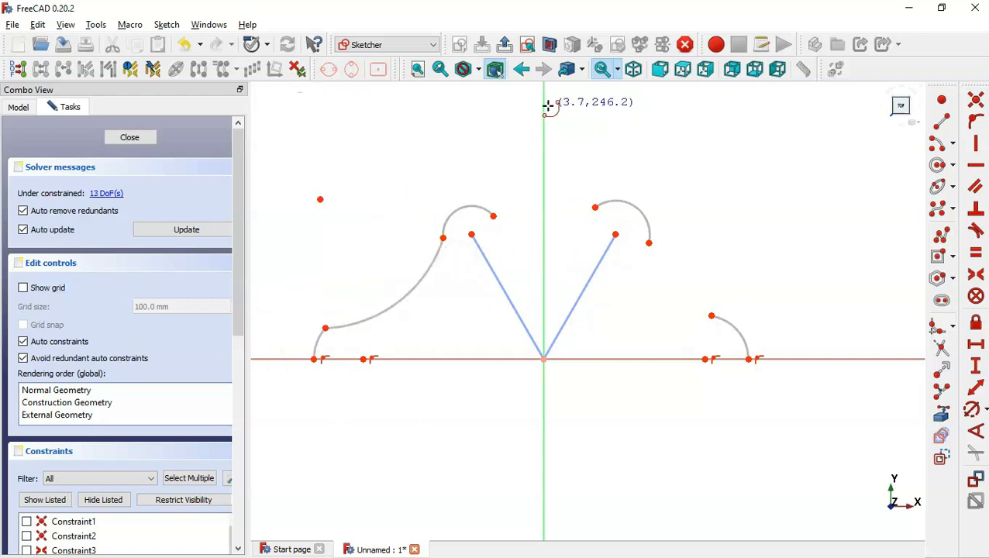
left_click(543, 100)
left_click(493, 216)
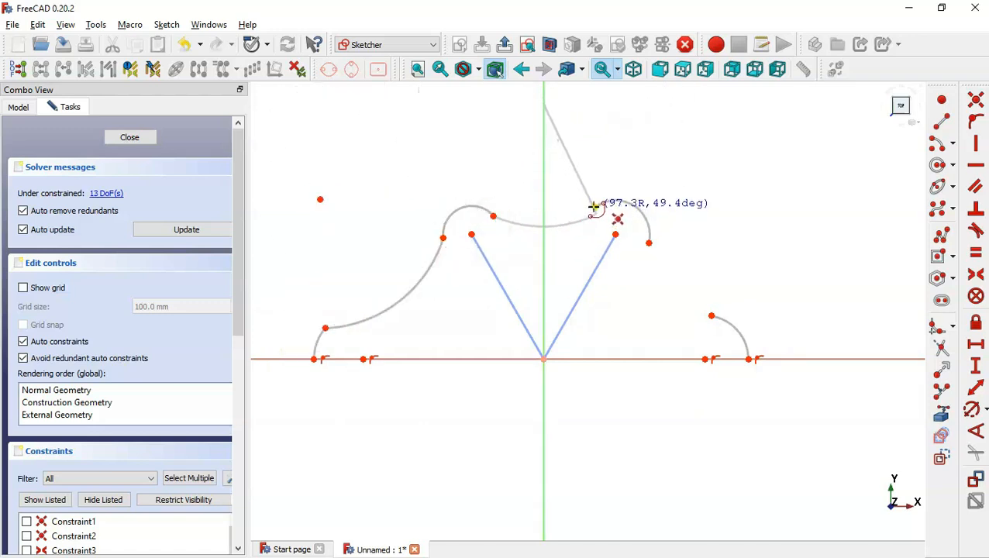
left_click(597, 211)
left_click(750, 237)
left_click(643, 243)
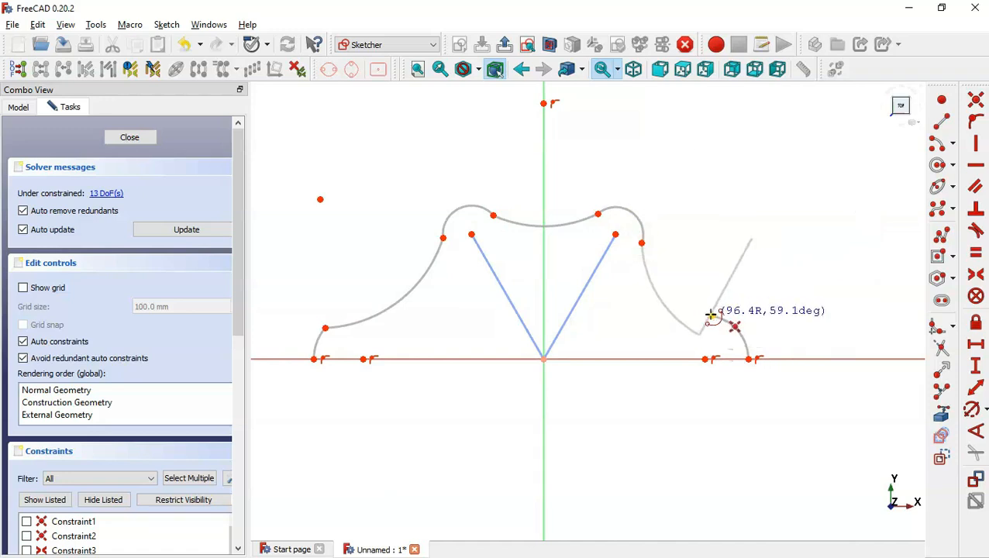
left_click(710, 319)
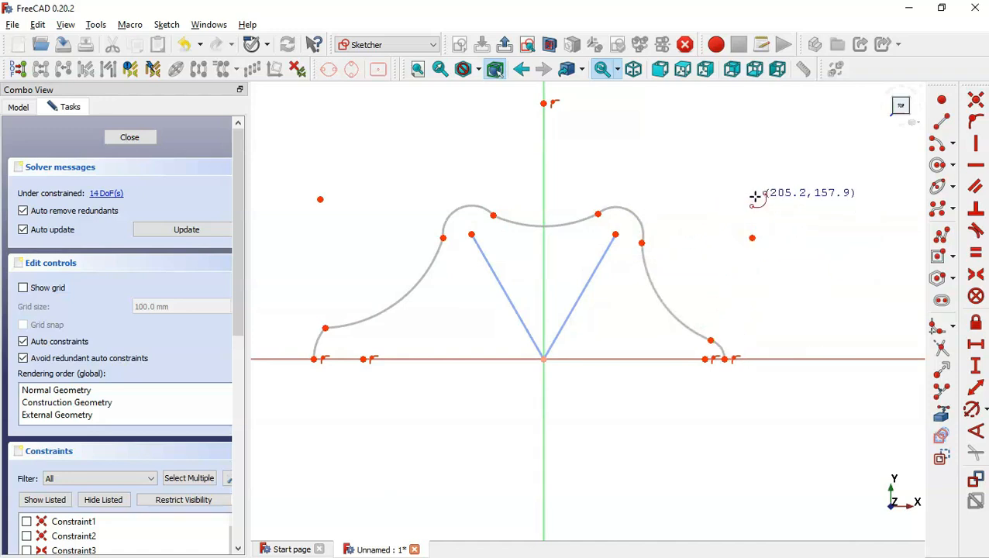
- Make the right concave arc tangent to both right lobe arcs, and the upper right lobe arc tangent to the middle concave arc
left_click(978, 233)
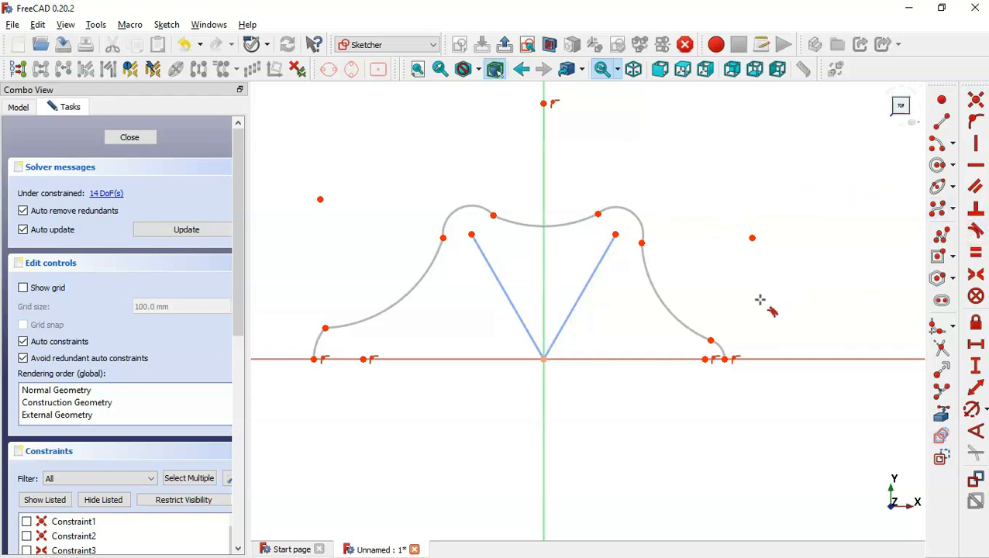
left_click(687, 327)
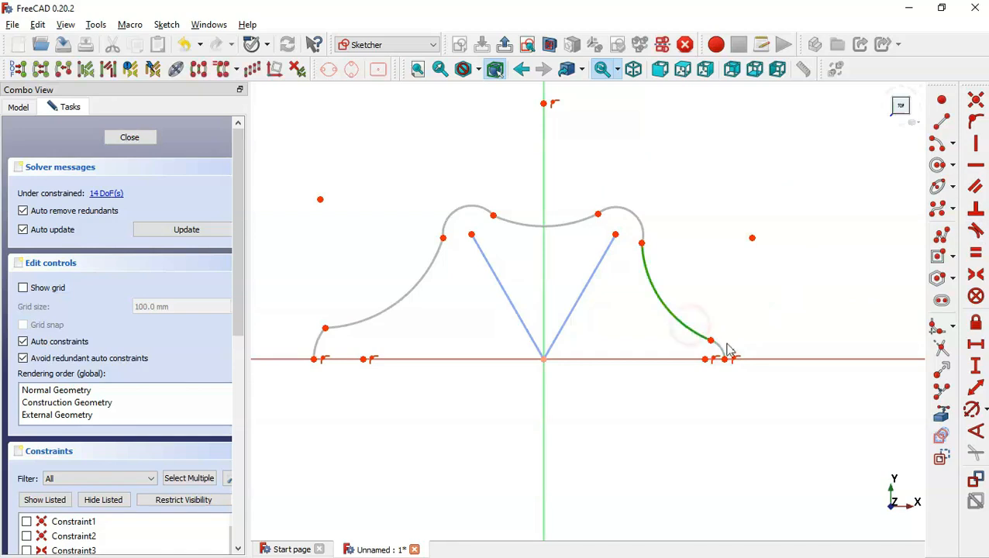
left_click(719, 347)
left_click(643, 256)
left_click(642, 230)
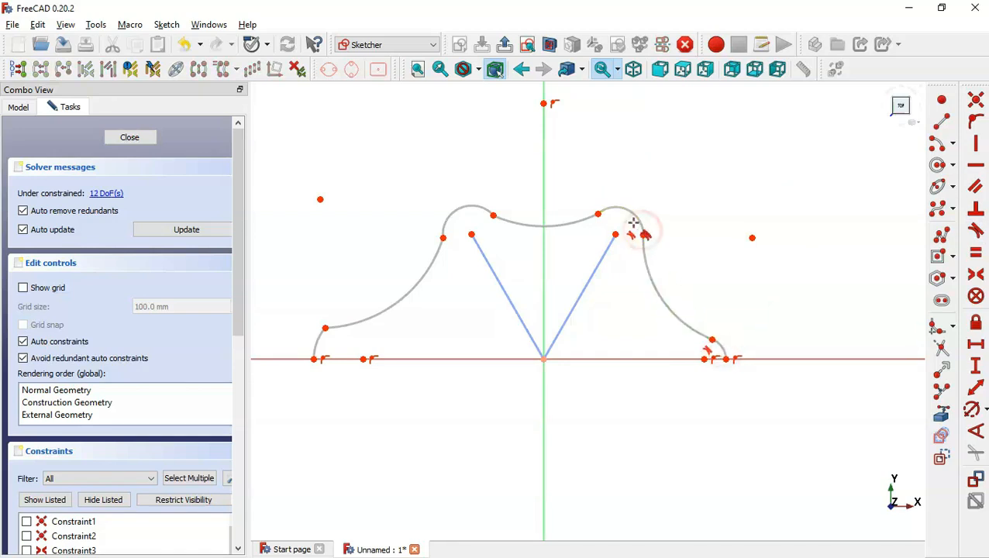
left_click(620, 208)
left_click(581, 218)
- Make the upper left lobe arc tangent to the middle and left concave arcs, and the lower left lobe arc tangent to the left concave arc
left_click(473, 205)
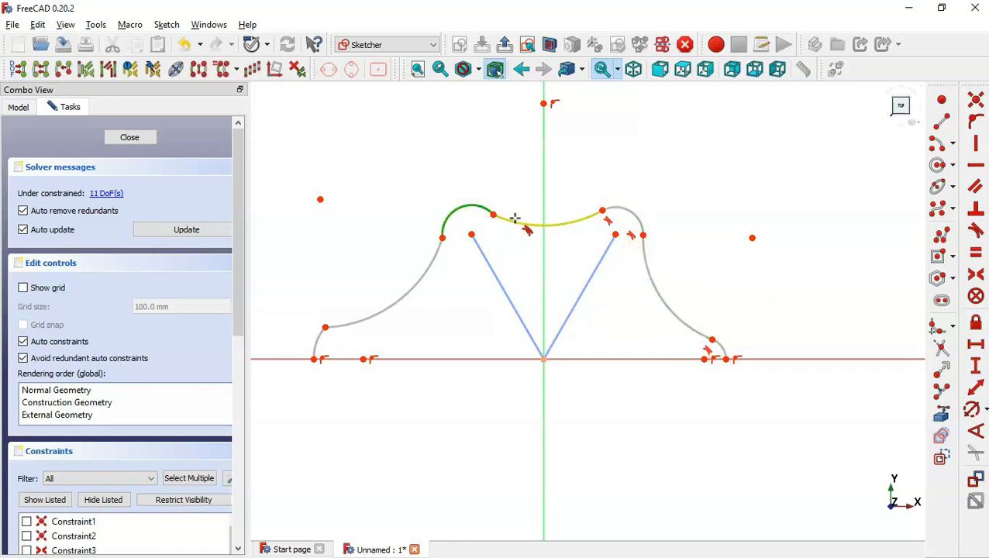
left_click(514, 219)
left_click(459, 213)
left_click(442, 246)
left_click(320, 333)
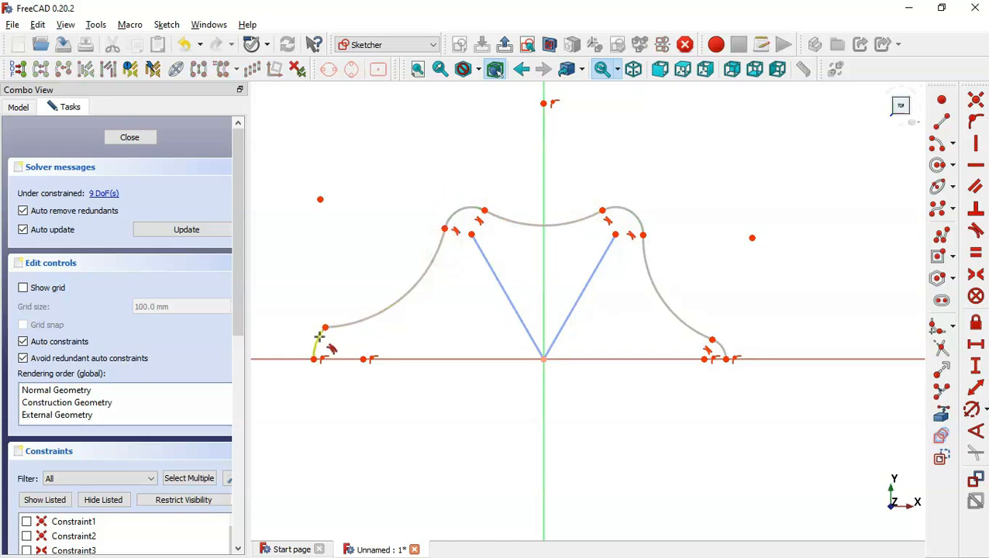
left_click(349, 325)
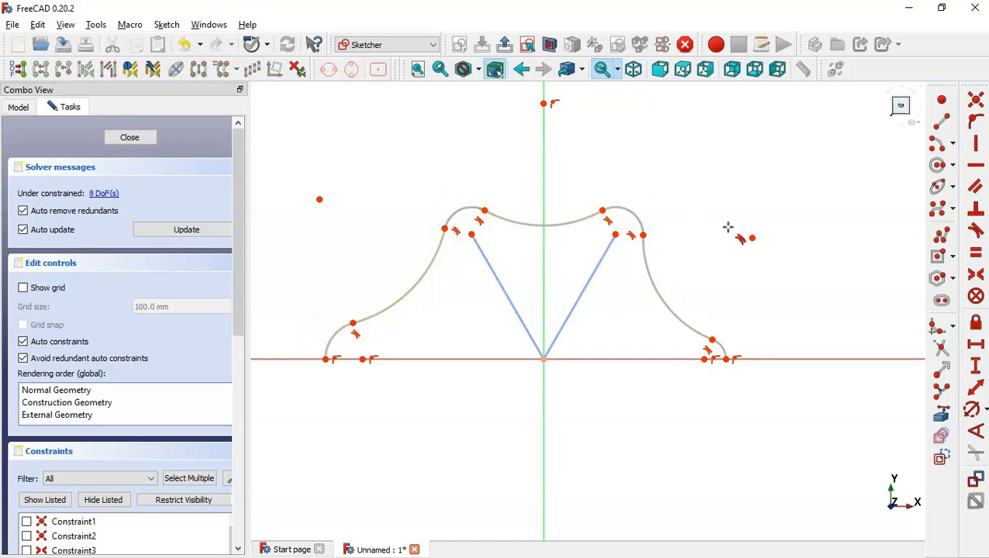
right_click(651, 244)
- Check the arc radii in the reference drawing and constrain the three concave arcs to equal radii
key("alt+Tab")
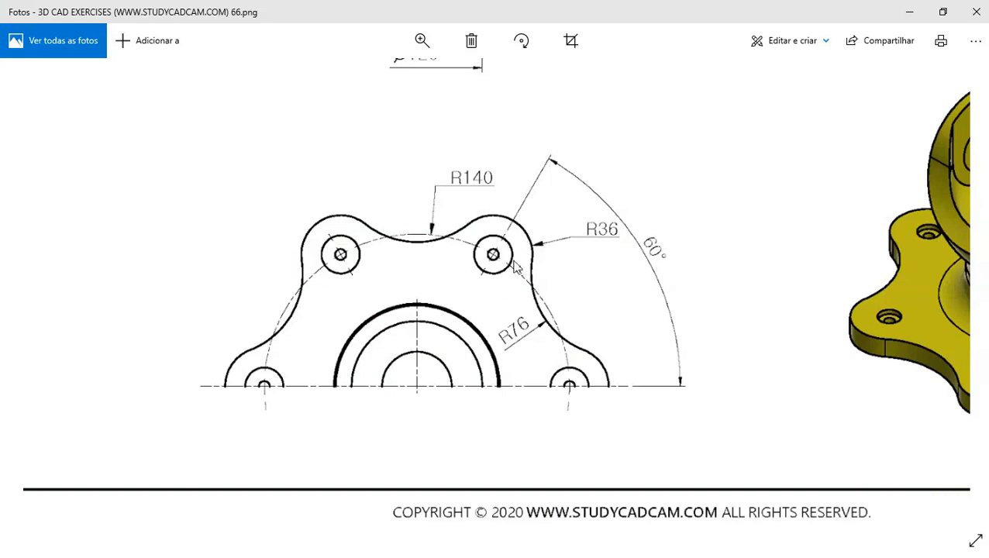
key("alt+Tab")
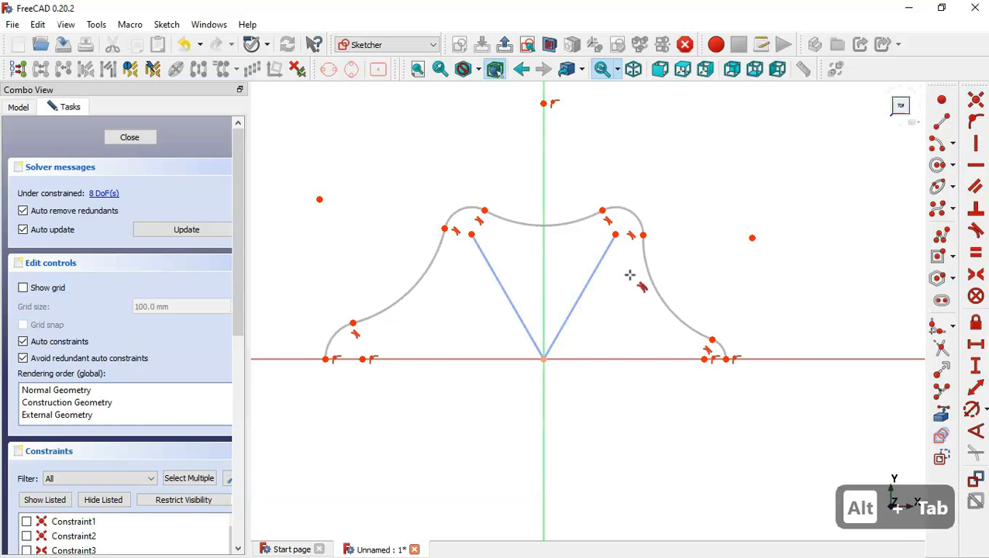
key("Escape")
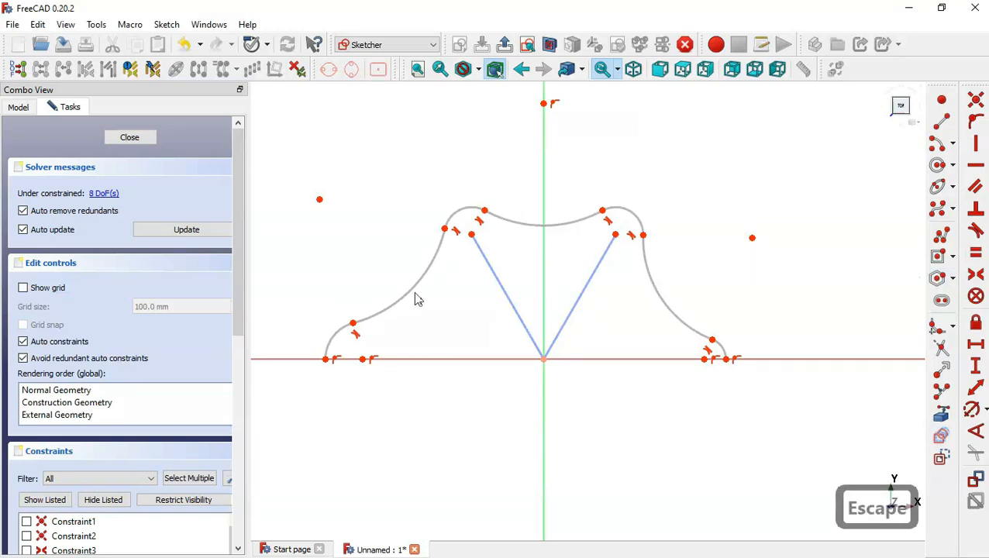
left_click(408, 293)
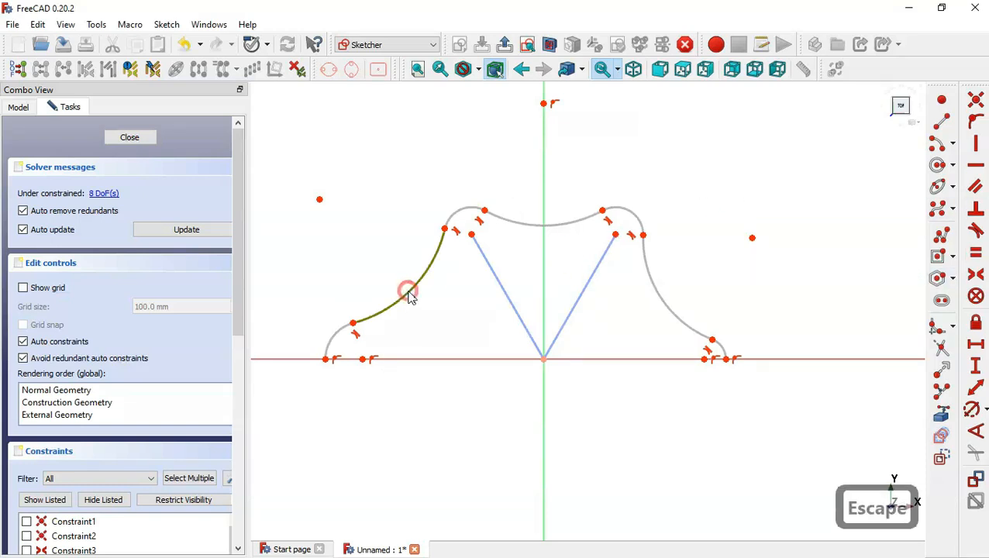
left_click(556, 229)
left_click(685, 330)
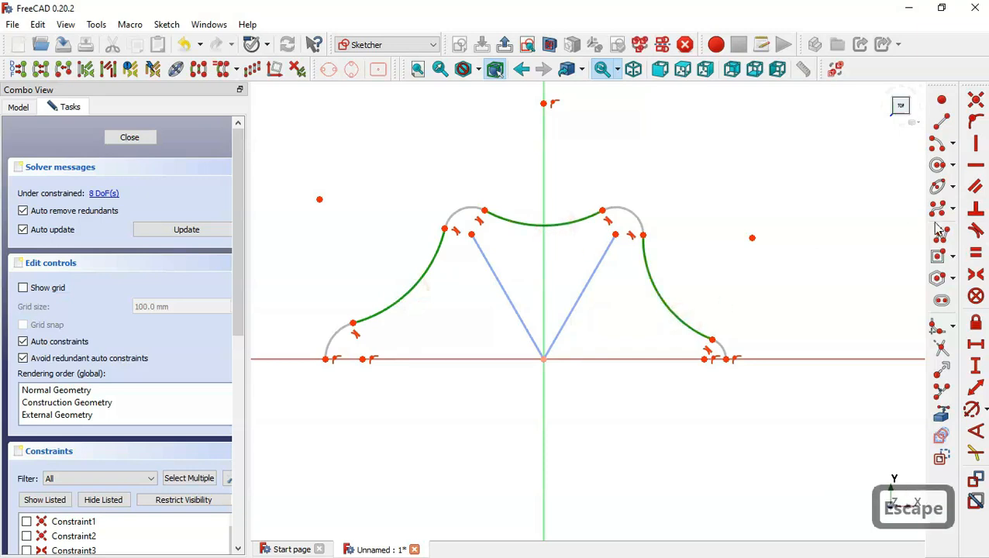
left_click(976, 254)
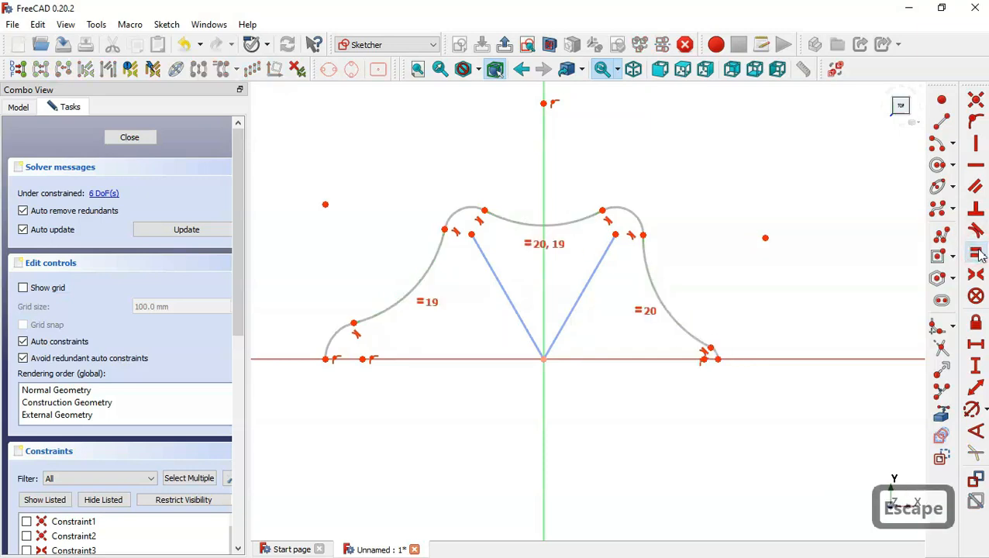
- Constrain the four convex lobe arcs to equal radii
left_click(338, 334)
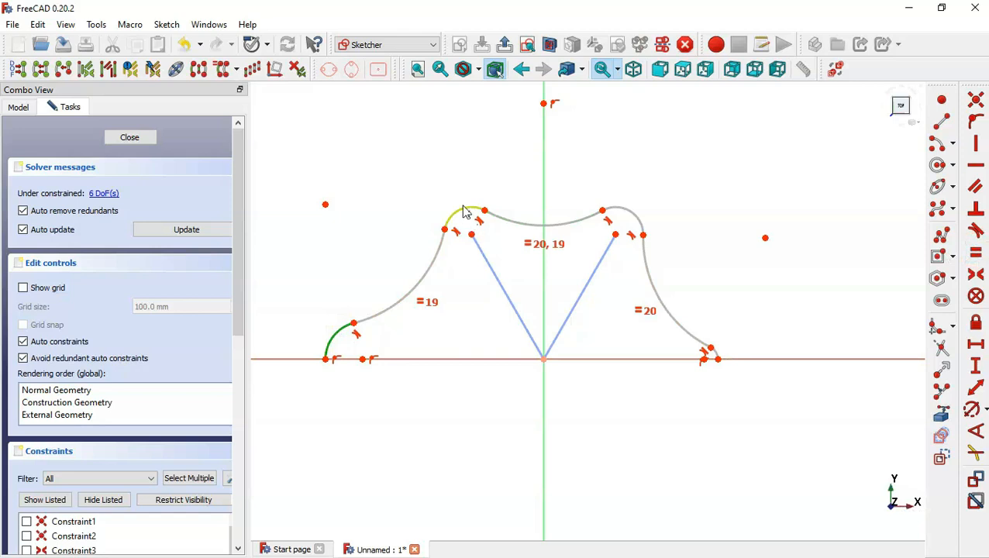
left_click(463, 210)
left_click(628, 211)
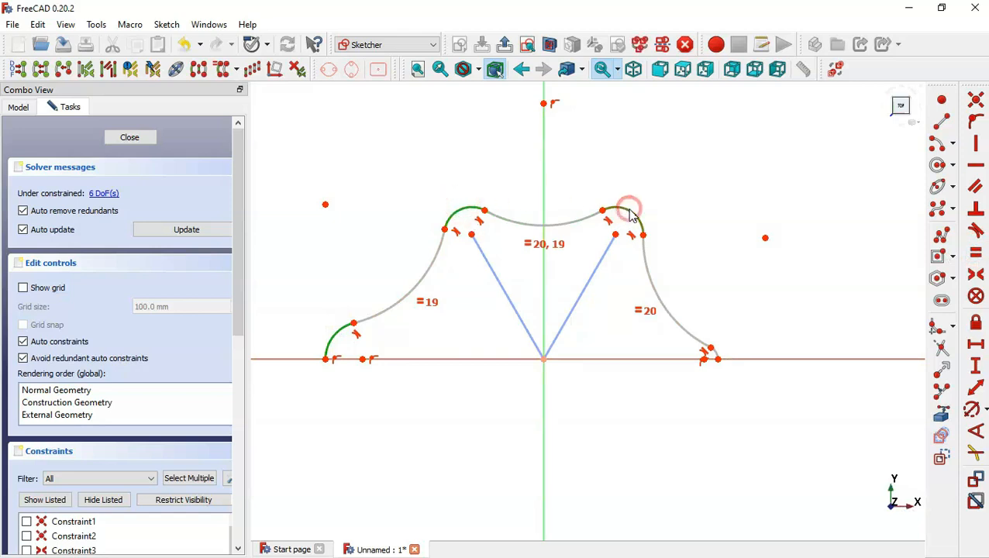
left_click(717, 357)
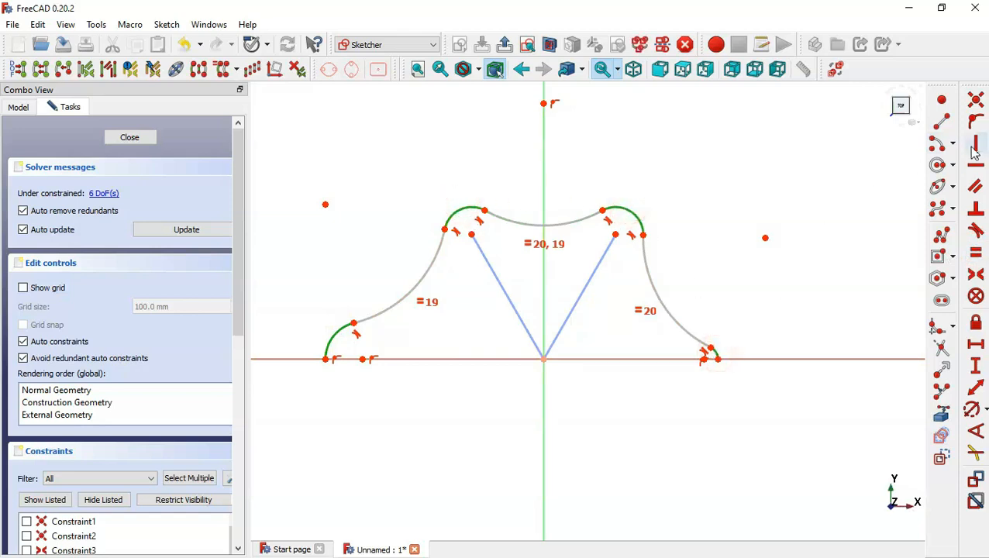
left_click(976, 251)
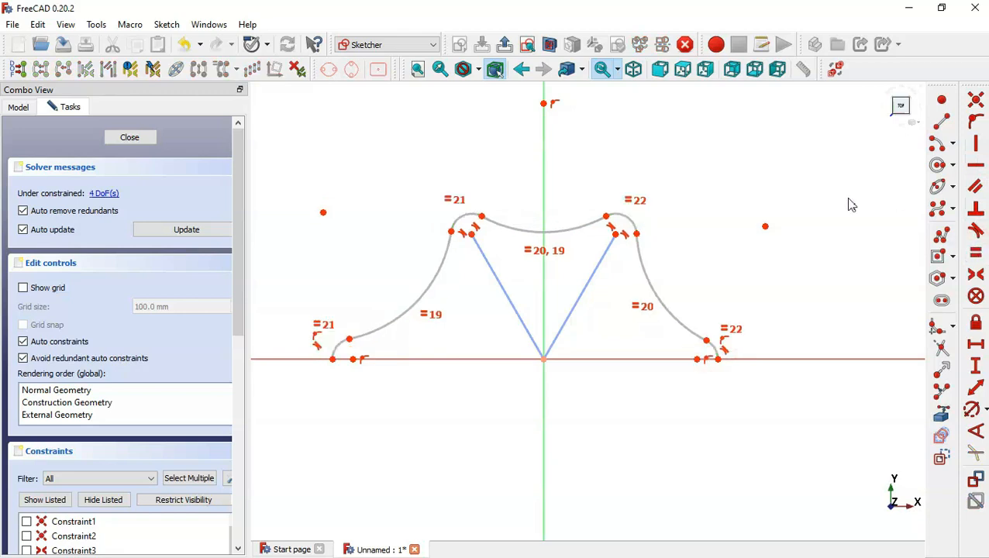
- Close the half-profile with a horizontal line joining the outer endpoints of the lower left and lower right lobe arcs
left_click(943, 124)
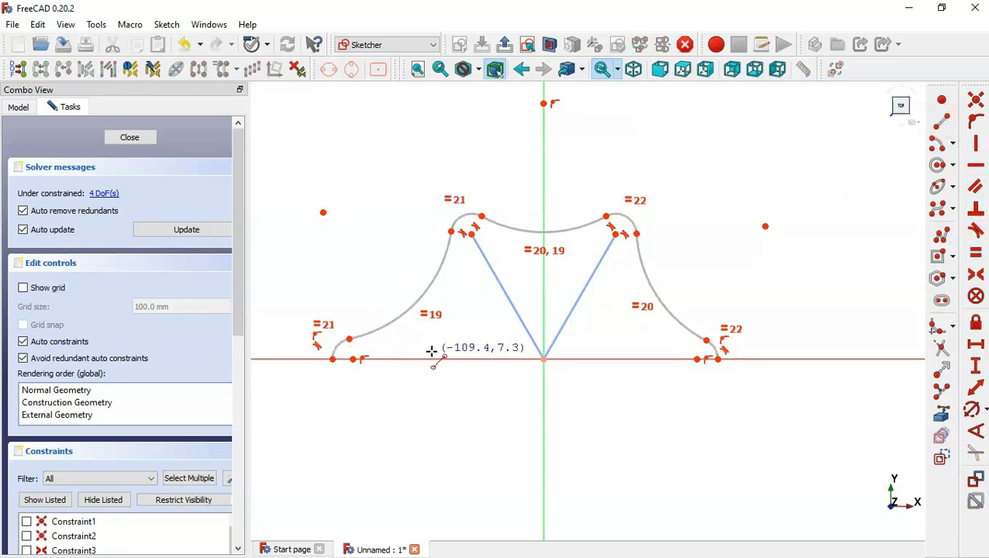
left_click(332, 359)
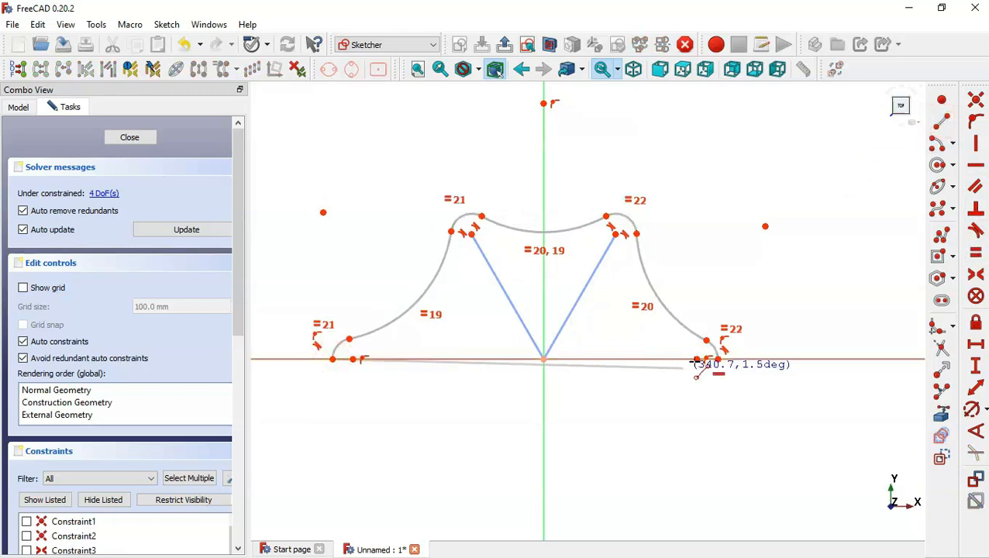
left_click(718, 359)
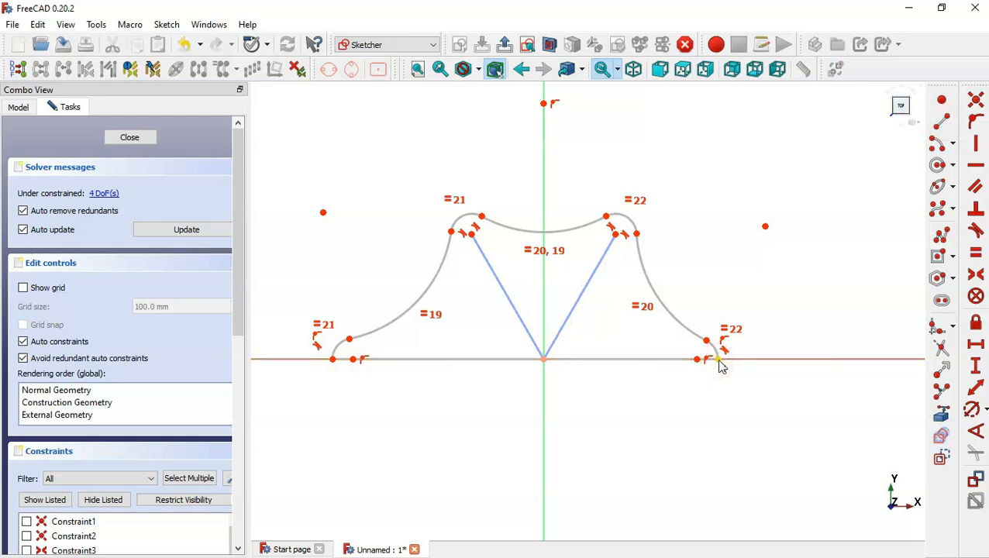
- Constrain the horizontal distance from the origin to the lower right lobe arc's centre to 140 mm
left_click(978, 348)
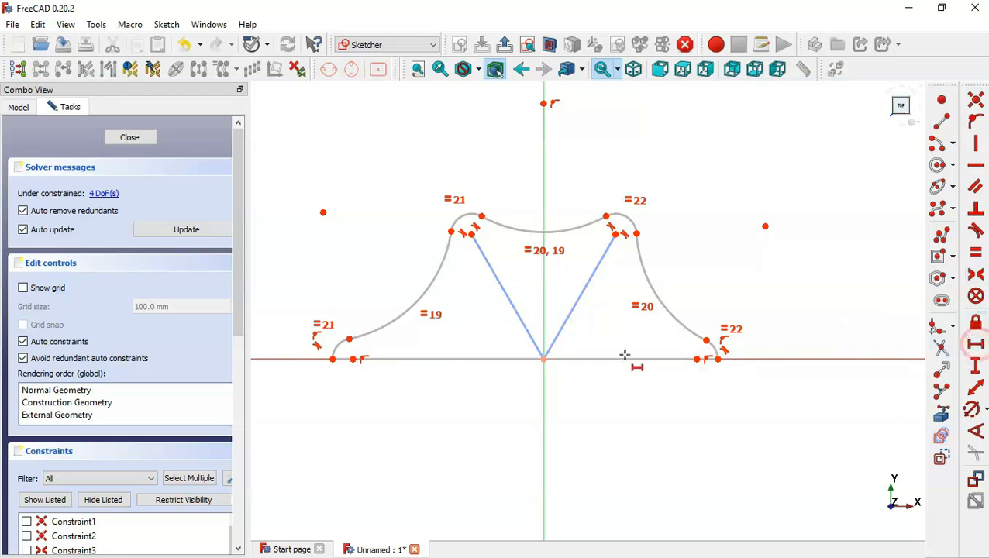
left_click(543, 359)
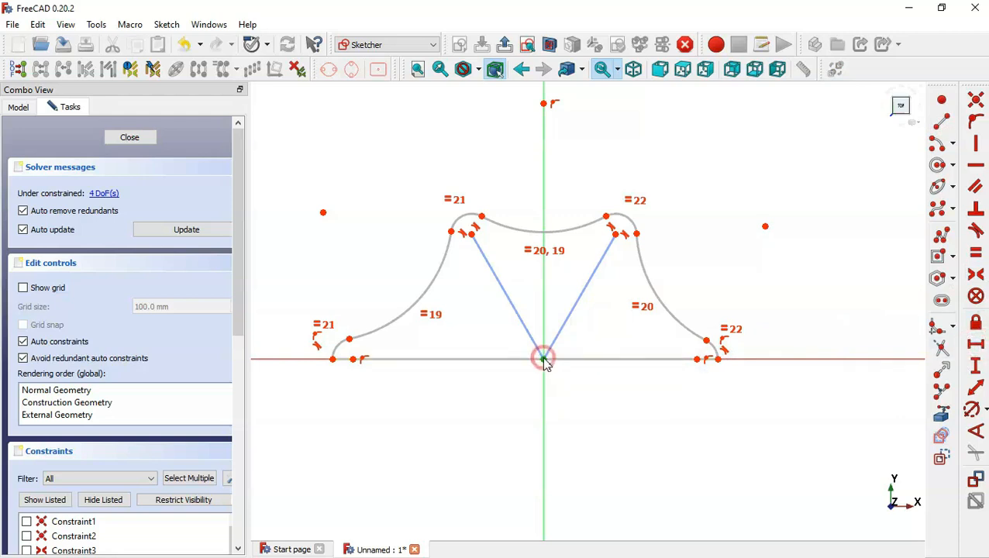
left_click(696, 358)
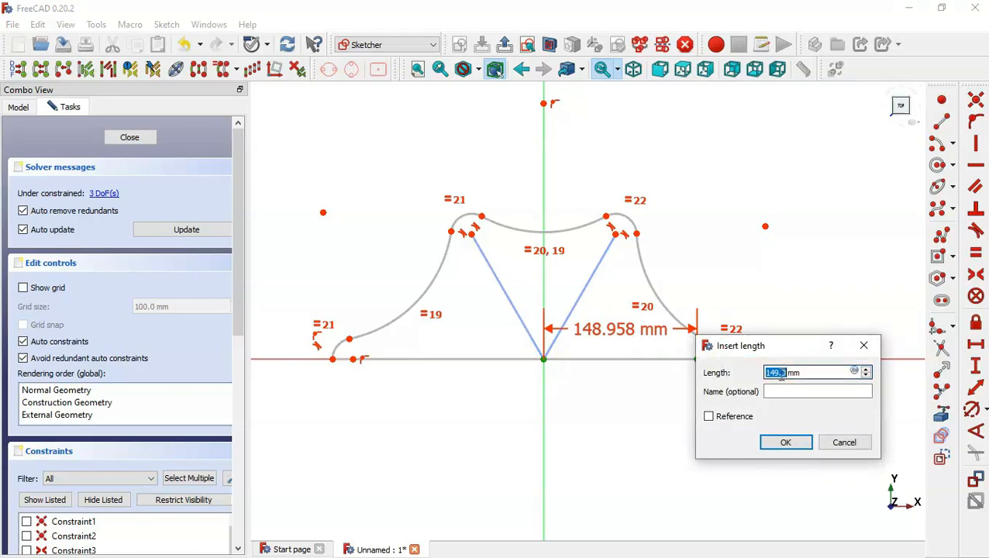
key("alt+Tab")
key("alt+Tab")
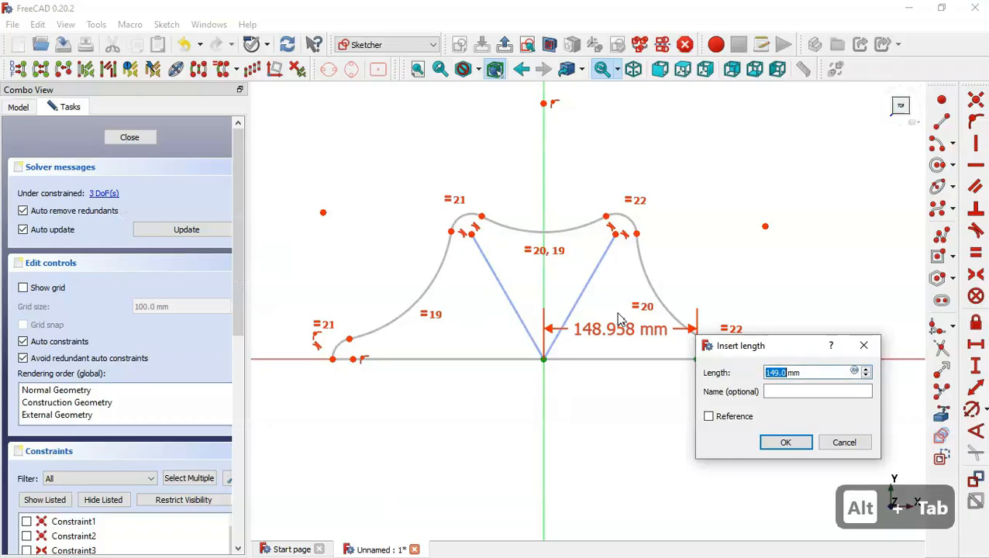
type("140")
key("Return")
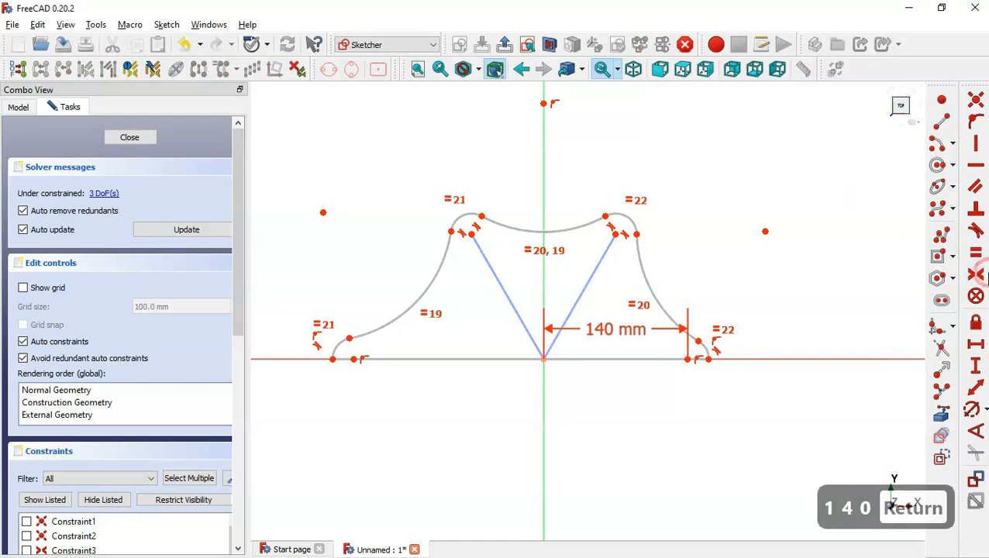
- Make the centres of the lower right and lower left lobe arcs symmetric about the vertical axis
left_click(977, 275)
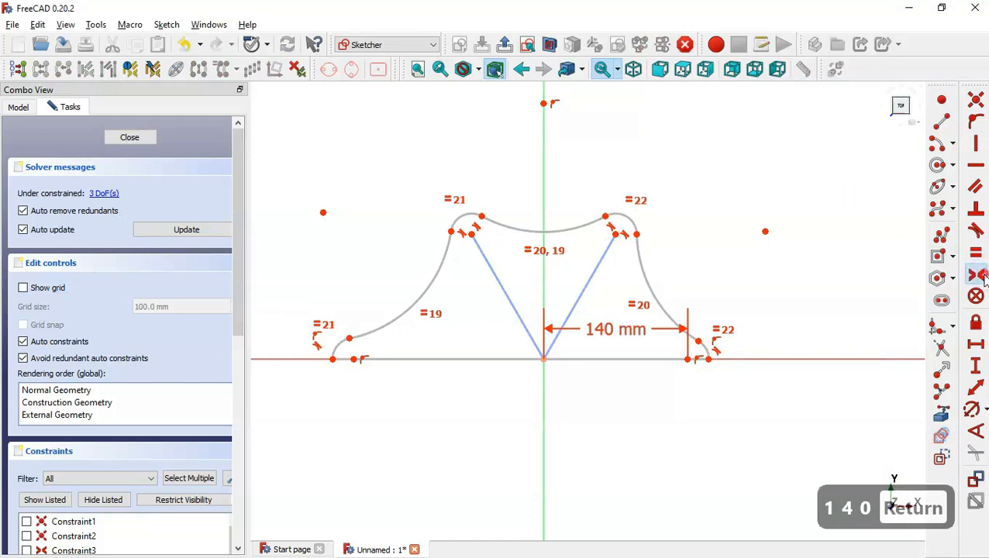
left_click(688, 359)
left_click(353, 359)
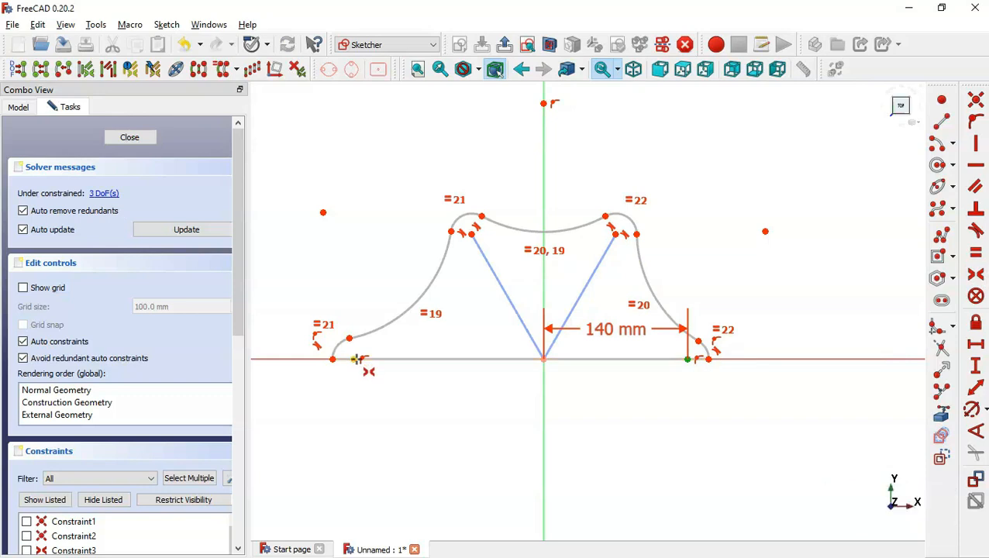
left_click(544, 384)
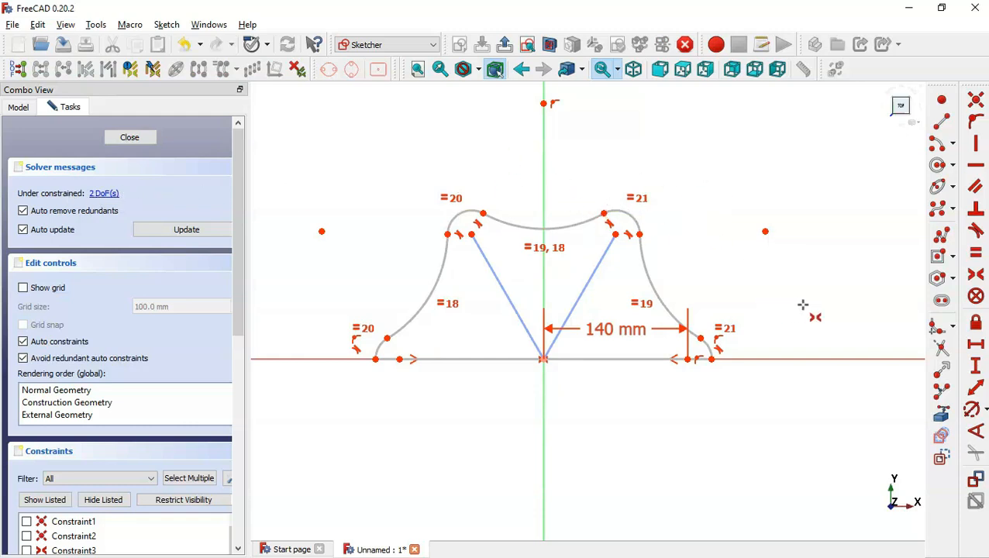
- Constrain the upper right lobe arc to the 36 mm radius given in the reference drawing
left_click(971, 408)
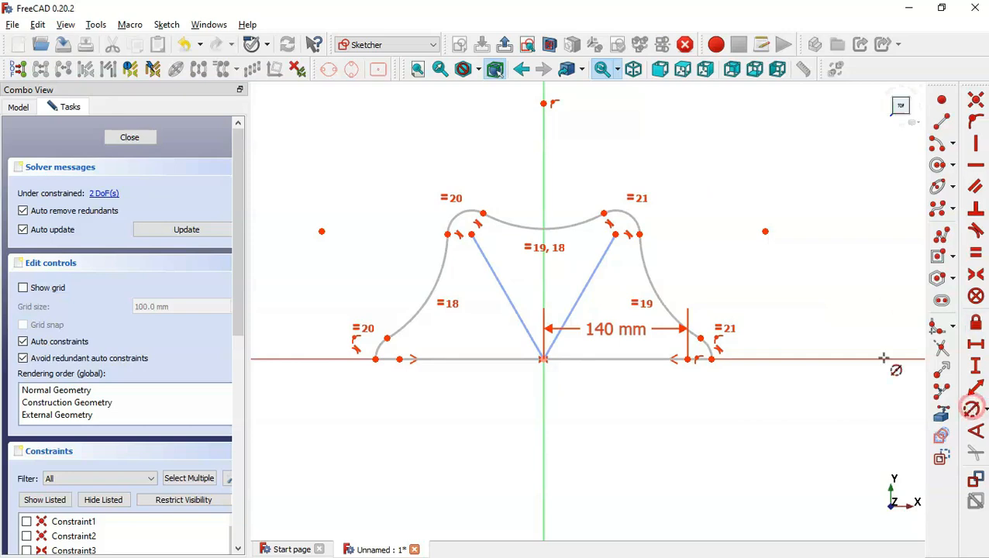
left_click(629, 217)
key("alt+Tab")
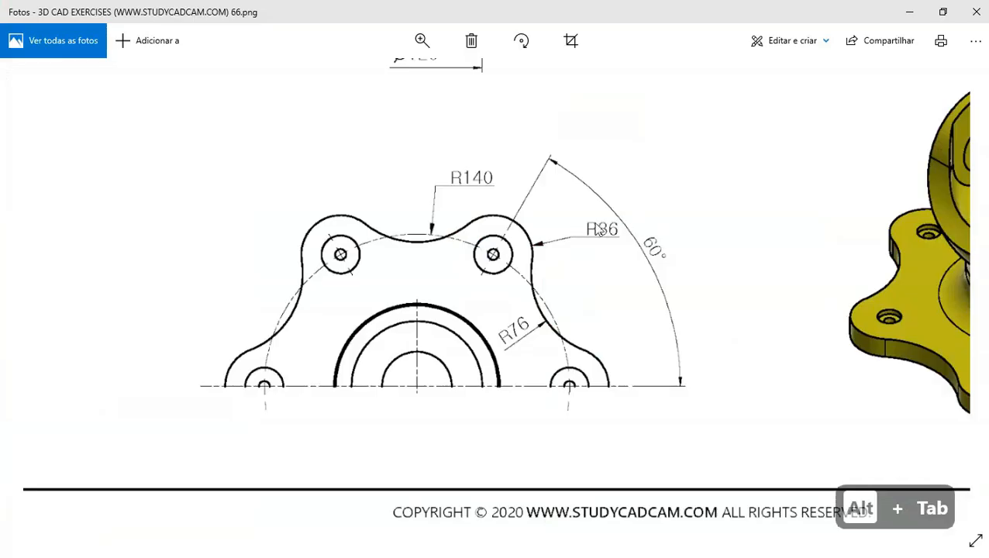
key("alt+Tab")
type("36")
key("Return")
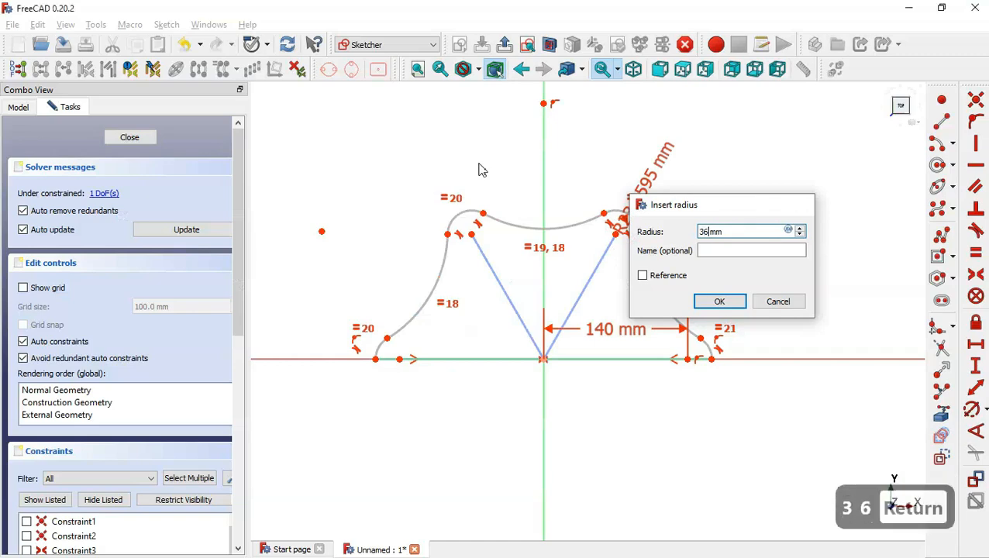
- Constrain the right concave arc to the 76 mm radius given in the reference drawing
left_click(667, 290)
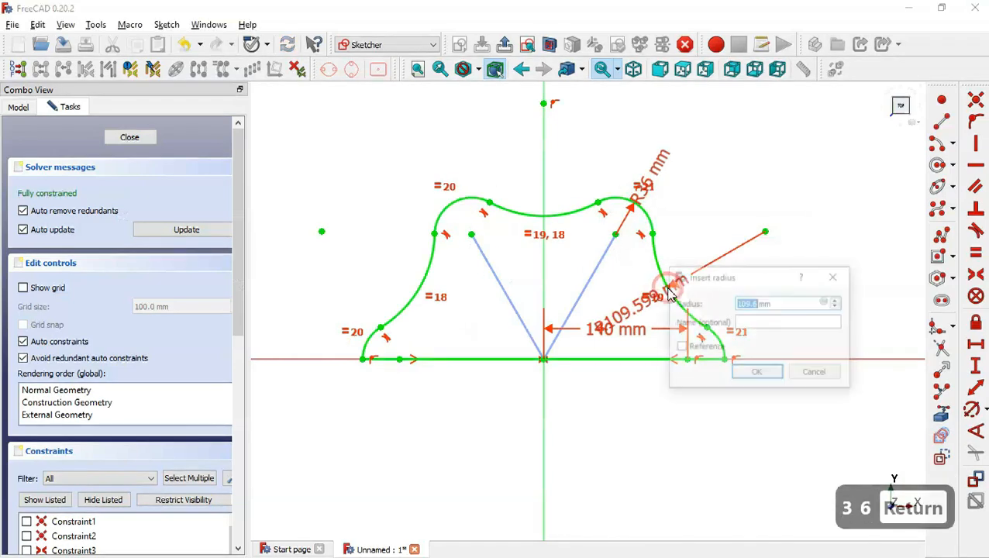
key("alt+Tab")
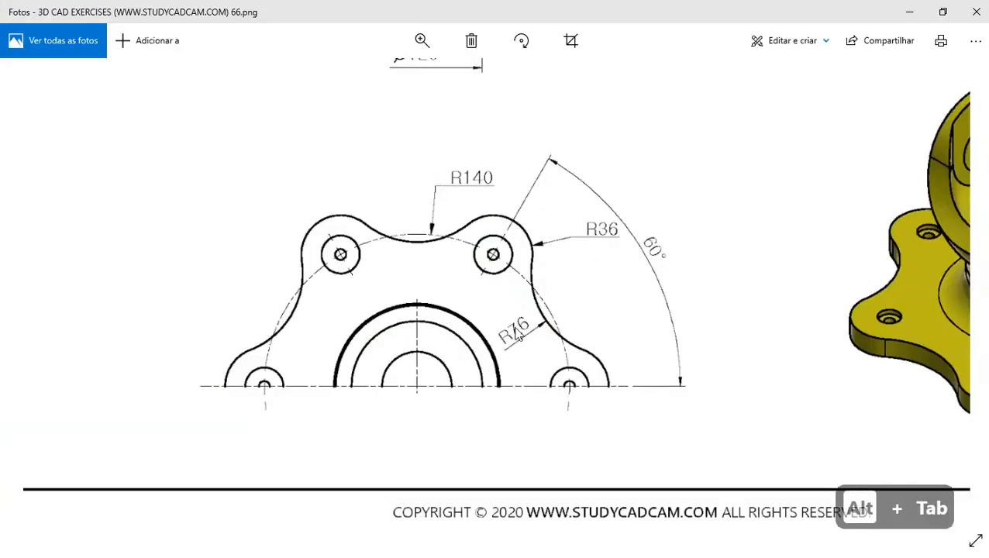
key("alt+Tab")
type("76")
key("Return")
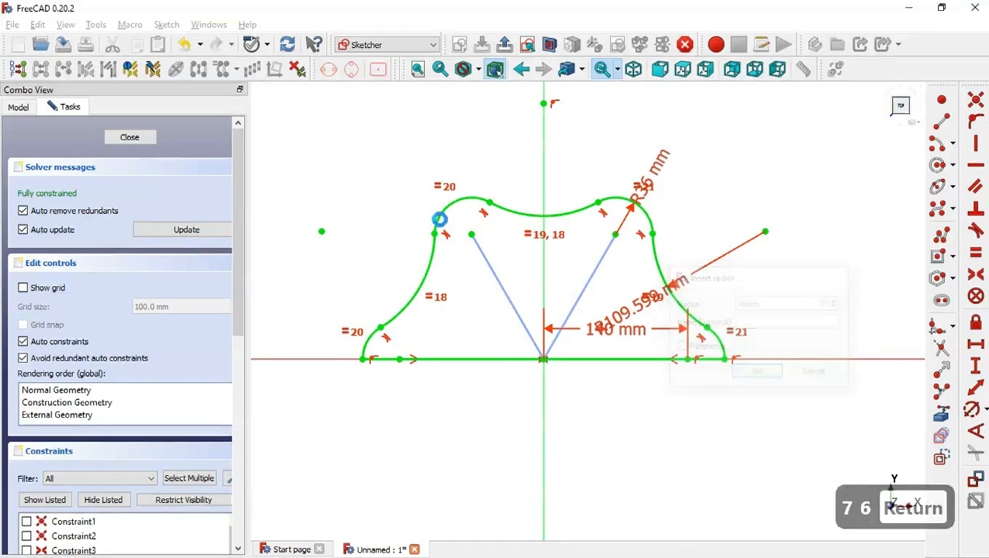
- Leave the sketch and pad the lobed half-profile to the 20 mm flange thickness given in the reference drawing
left_click(504, 44)
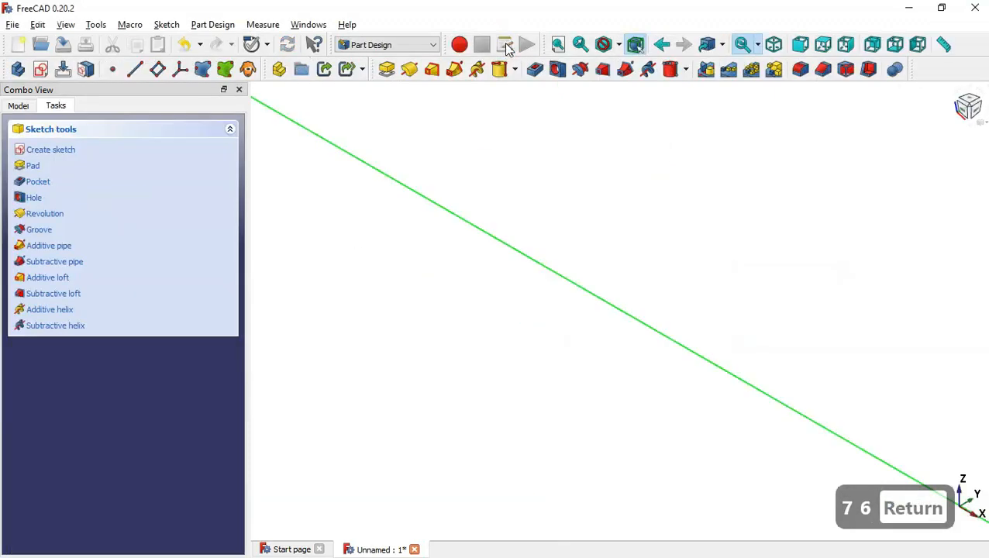
key("Home")
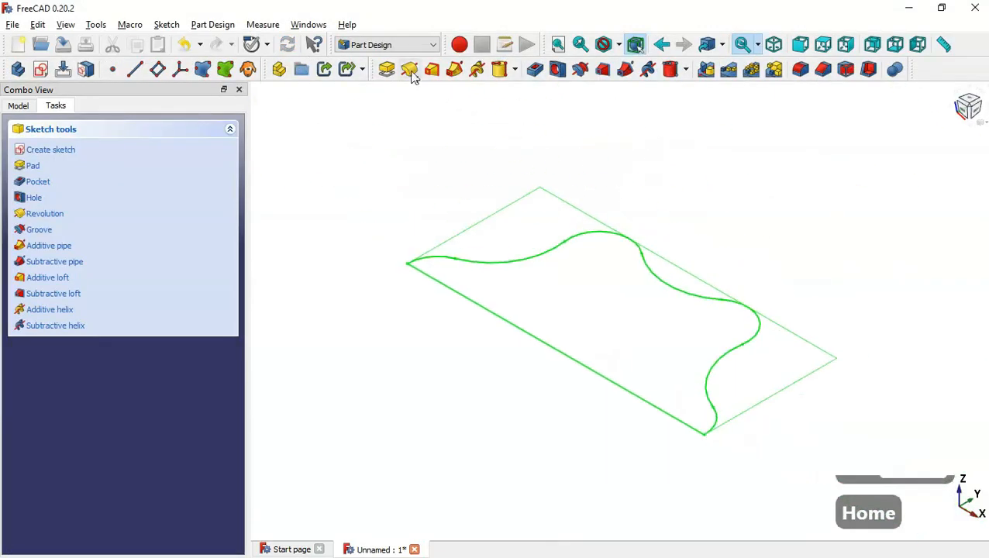
left_click(386, 69)
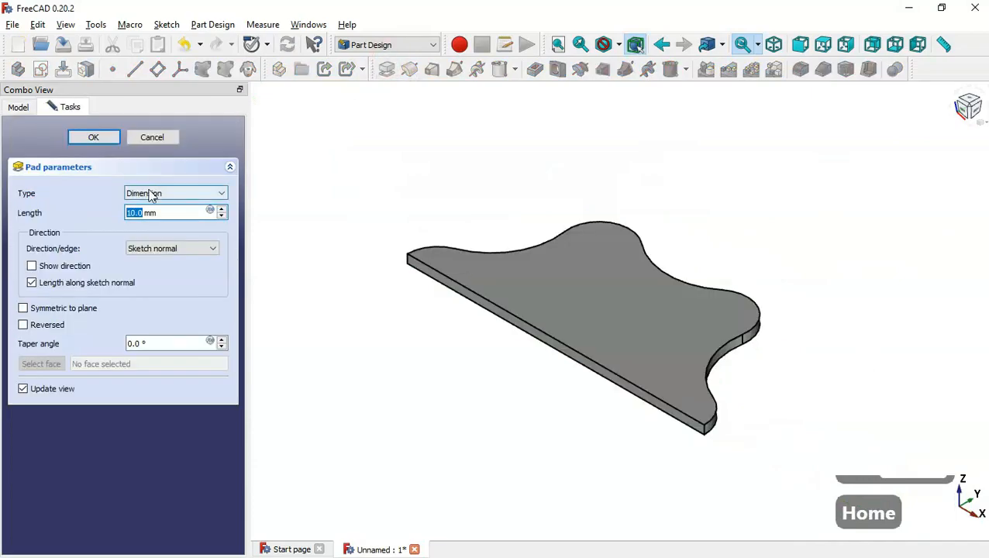
key("alt+Tab")
double_click(645, 279)
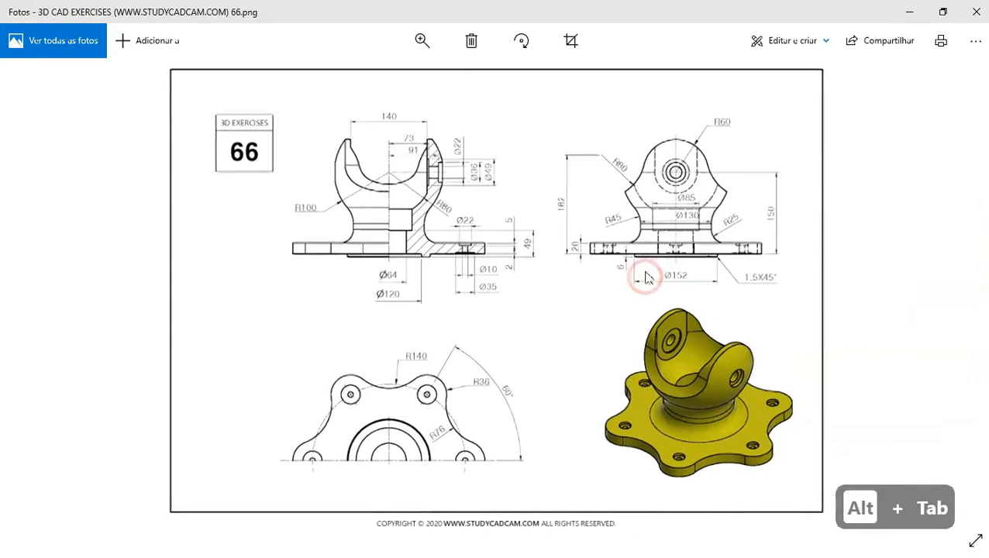
double_click(643, 215)
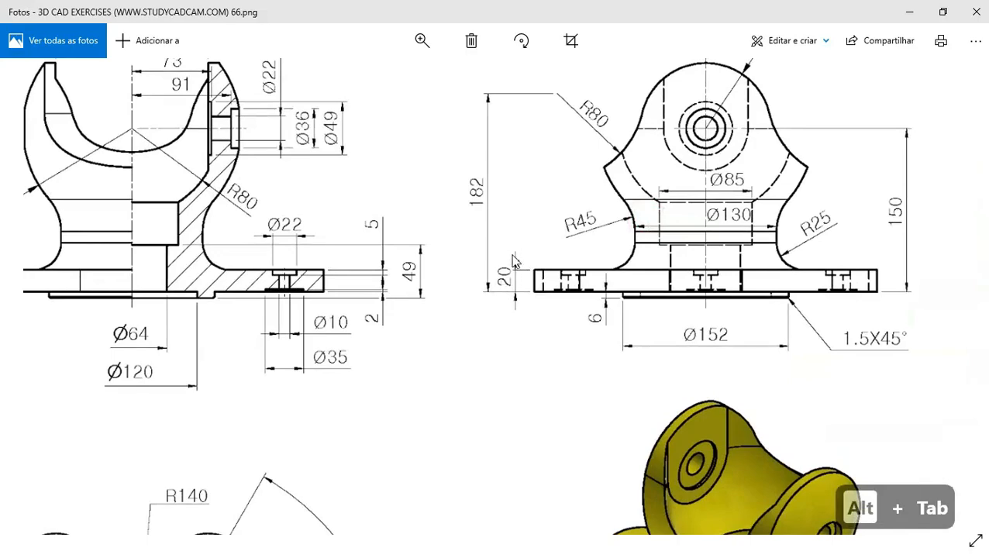
key("alt+Tab")
type("20")
key("Return")
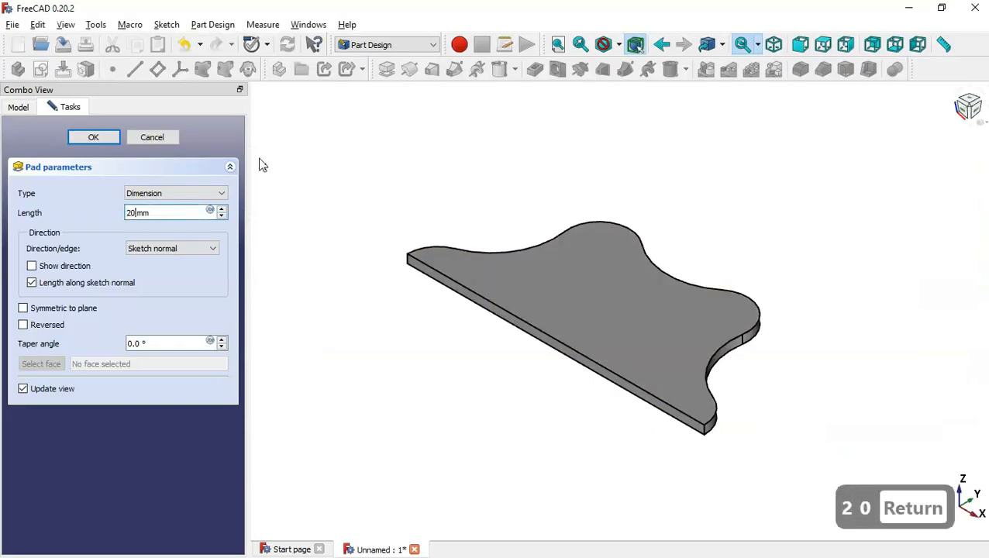
- Mirror the pad about the base XZ plane to complete the six-lobed flange
left_click(29, 106)
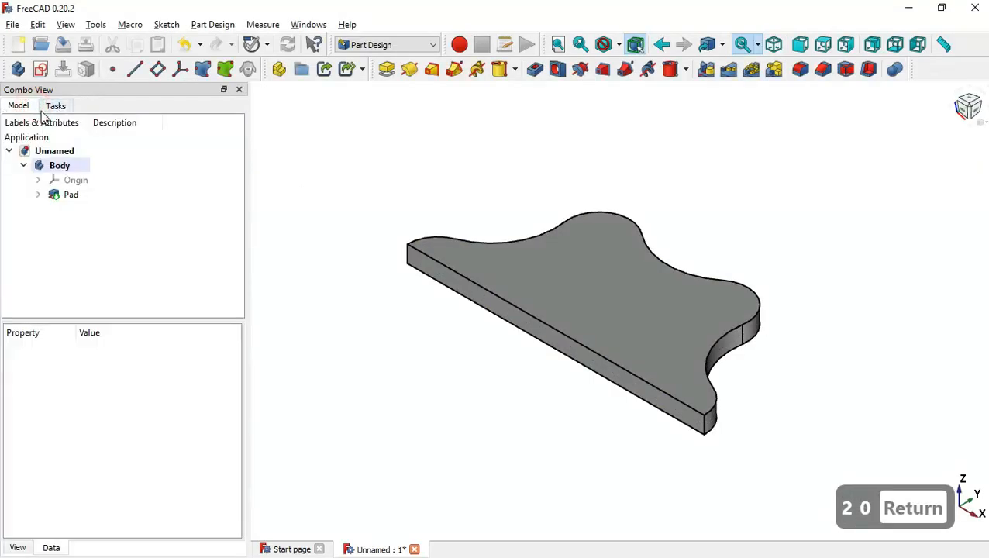
left_click(124, 195)
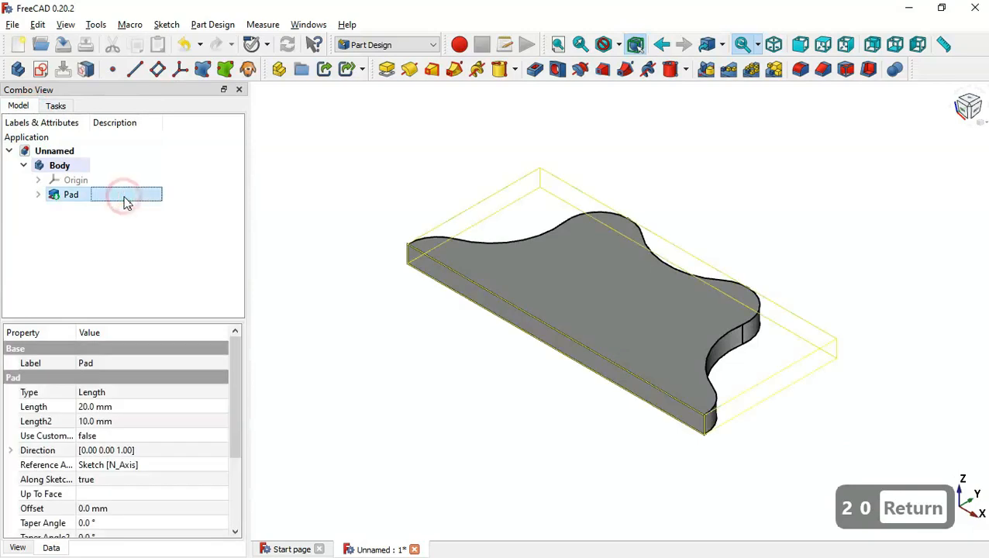
left_click(704, 71)
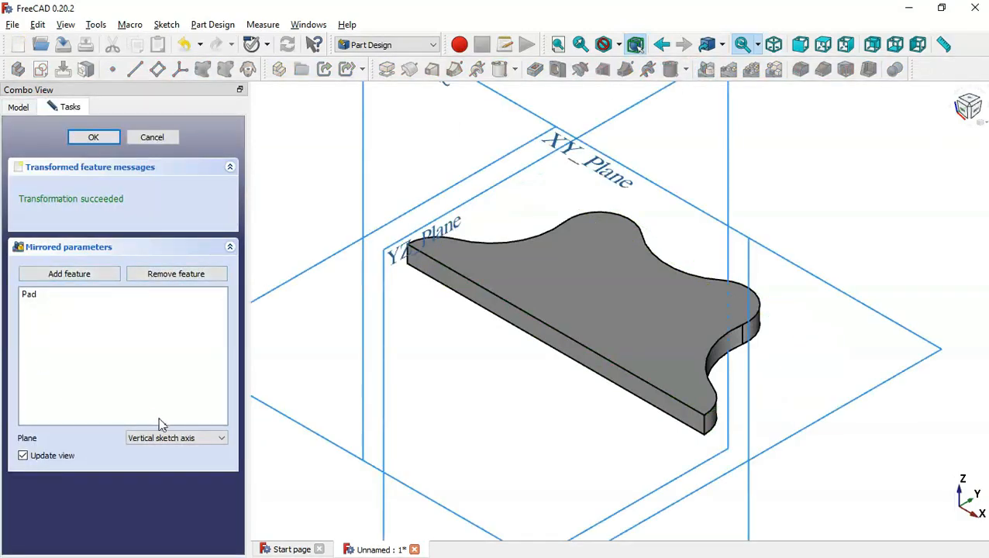
left_click(177, 438)
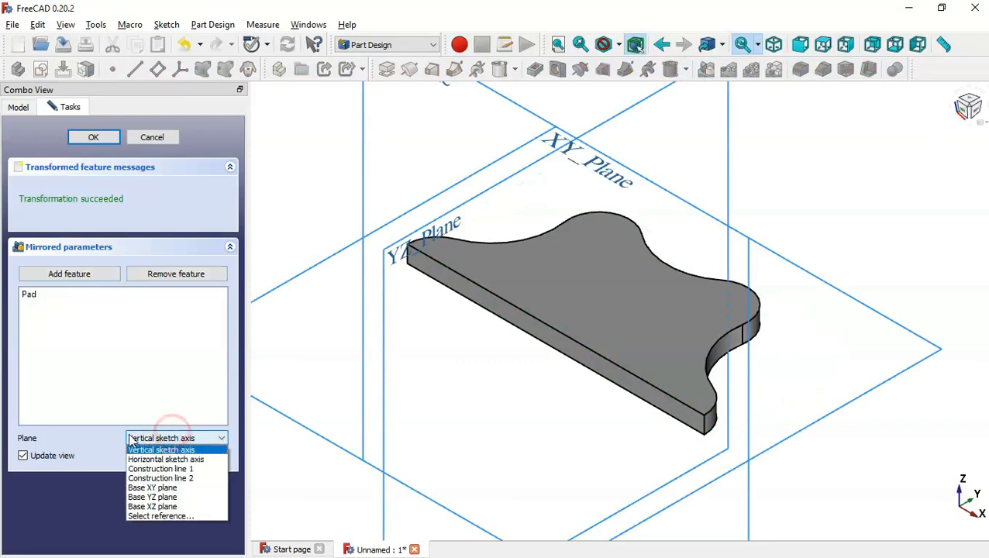
left_click(189, 506)
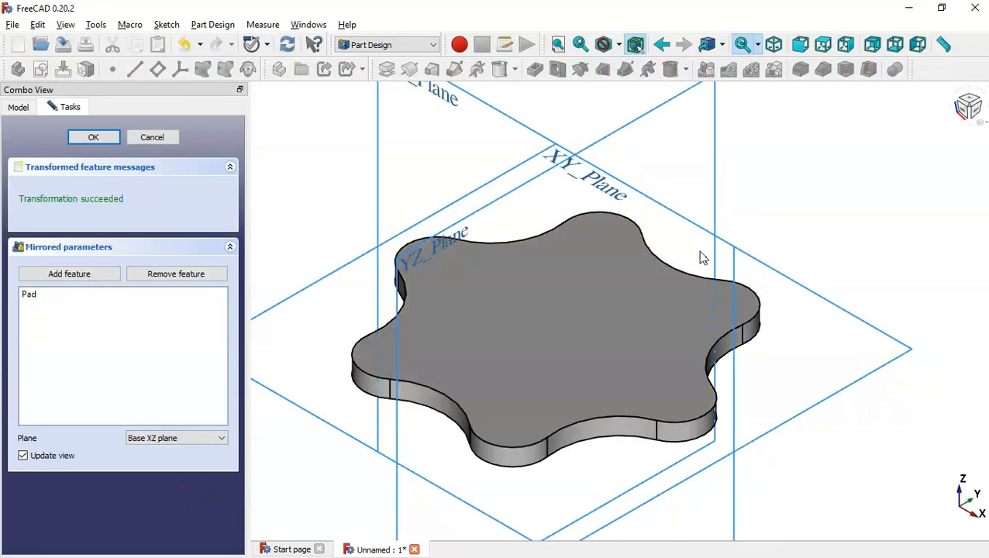
left_click(90, 138)
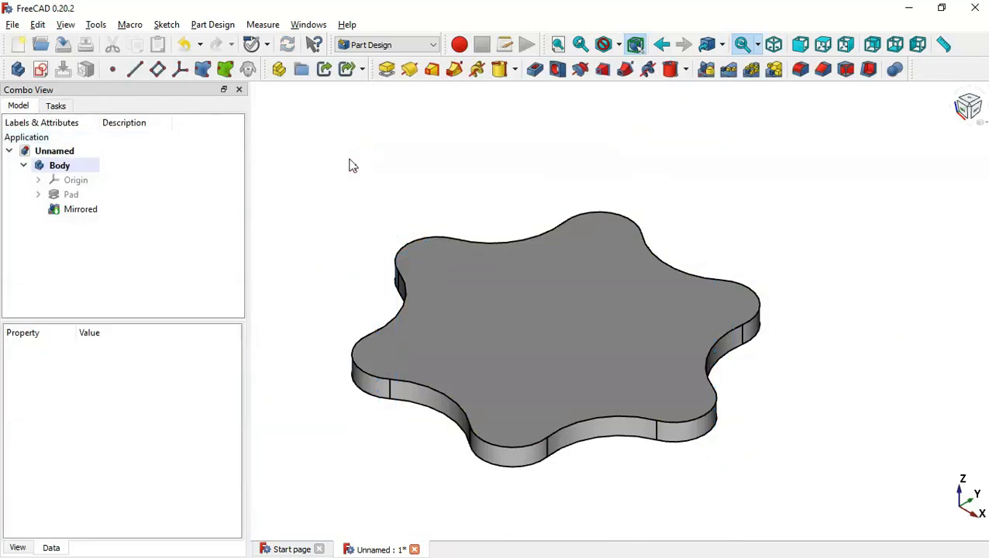
- Check the lower boss dimensions in the reference drawing and start an additive cylinder attached to the flange's underside face
key("alt+Tab")
left_click_drag(670, 333, 664, 296)
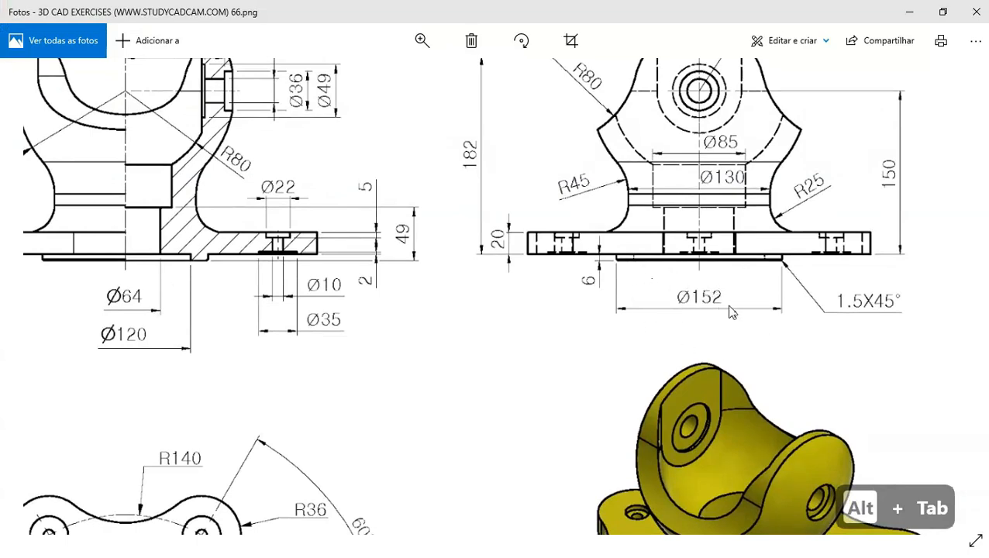
key("alt+Tab")
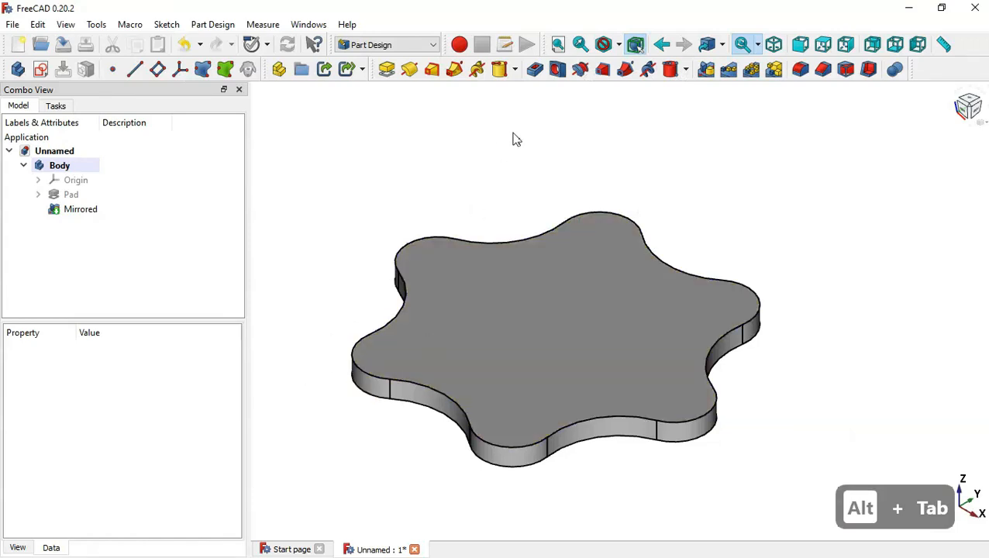
left_click(514, 71)
left_click(582, 108)
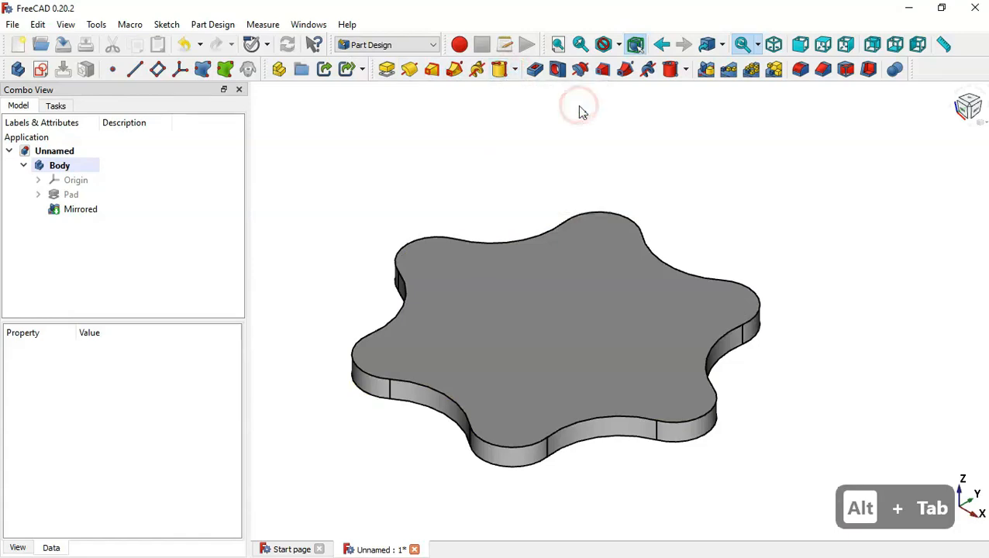
left_click_drag(358, 361, 504, 283)
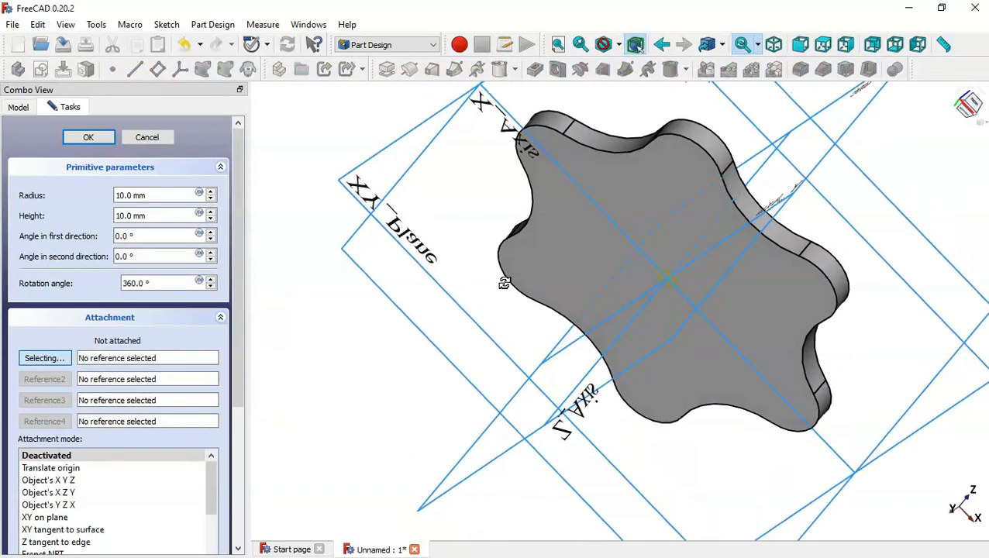
left_click(654, 186)
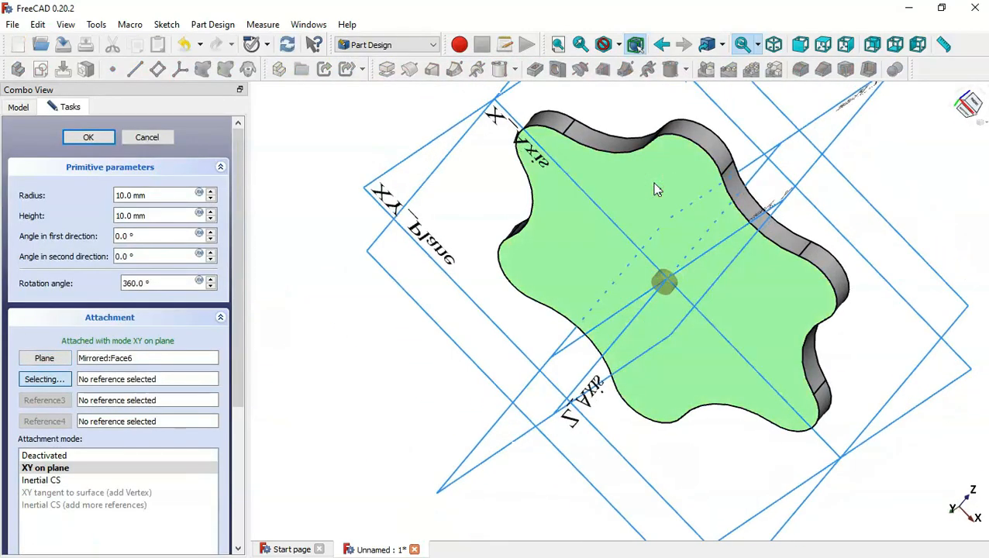
- Set the cylinder's height to 6 mm and its radius to 152/2 mm, and finish the boss
double_click(163, 216)
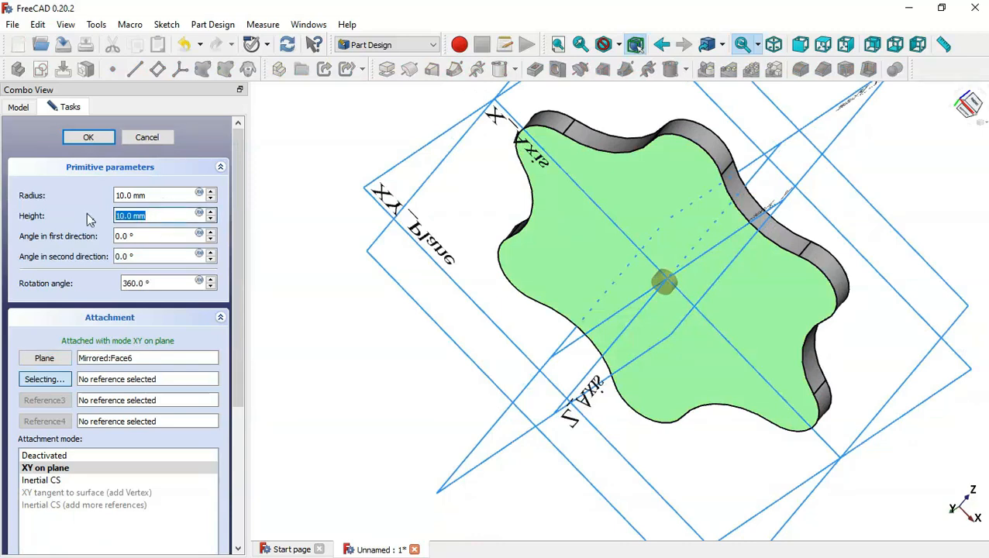
type("6")
left_click(159, 196)
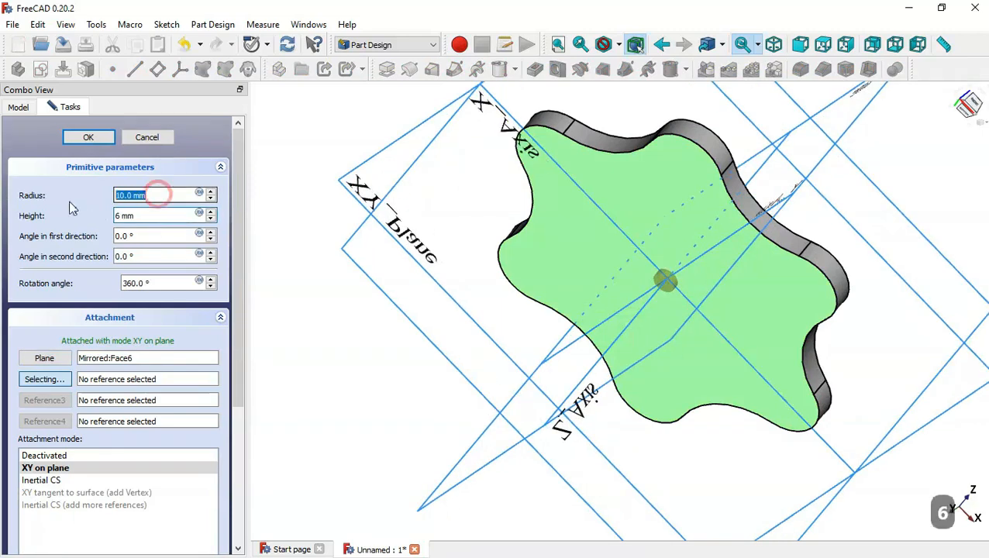
type("1")
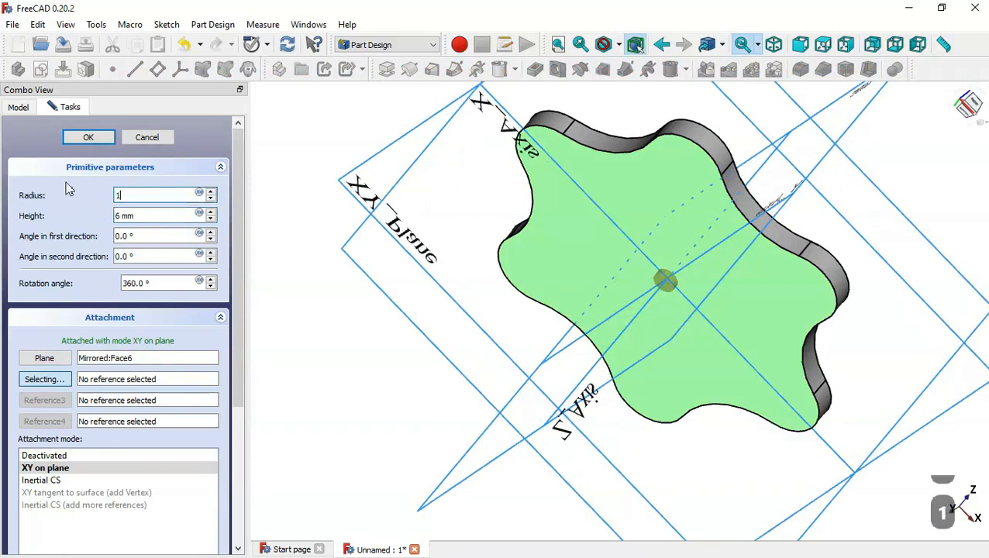
type("52/2")
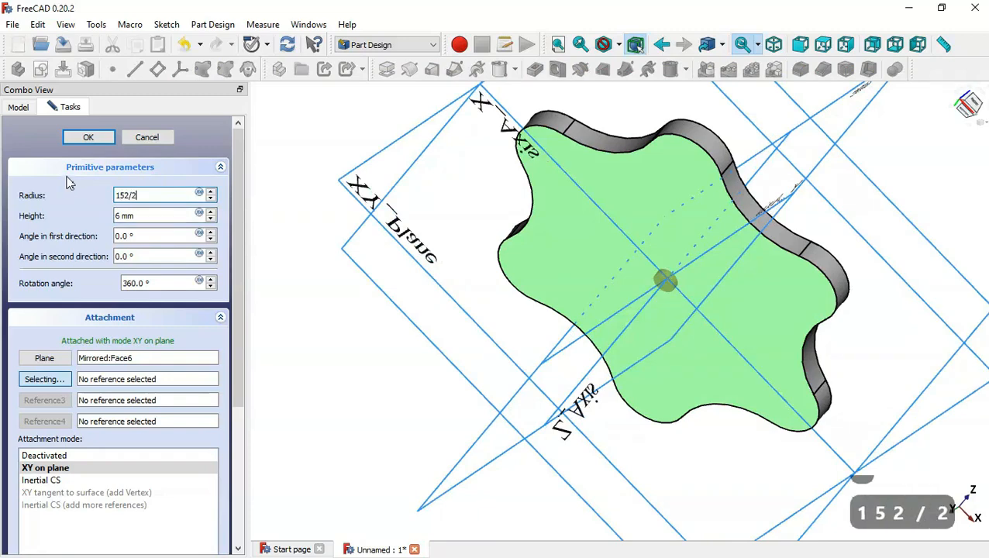
left_click(87, 140)
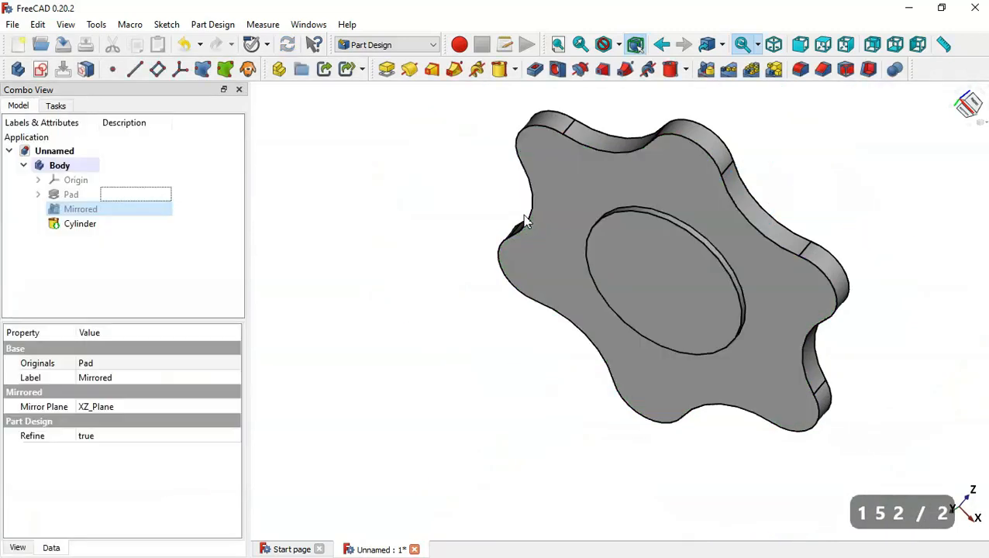
- Chamfer the boss's outer circular edge by 1.5 mm at equal distance, as given in the reference drawing
left_click(793, 178)
left_click_drag(792, 181, 767, 191)
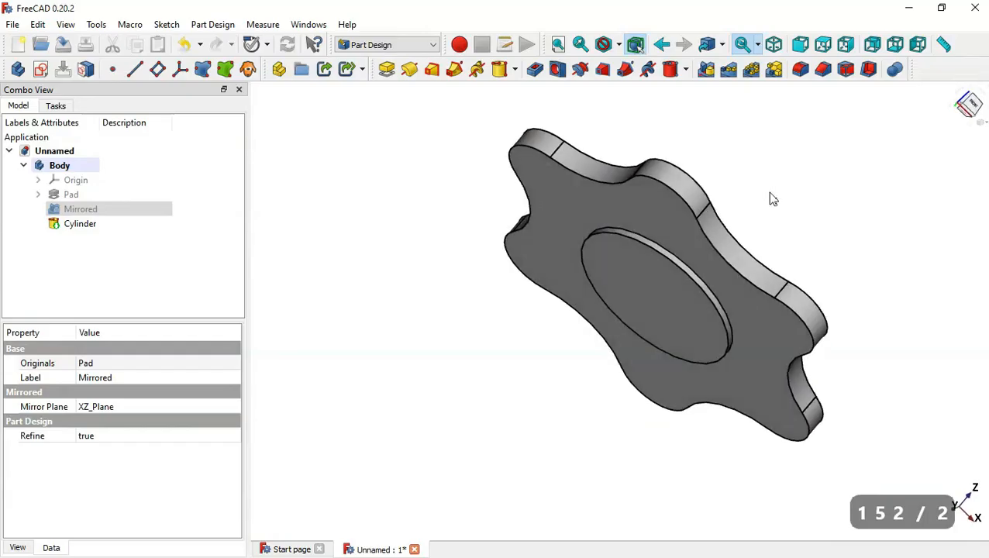
key("alt+Tab")
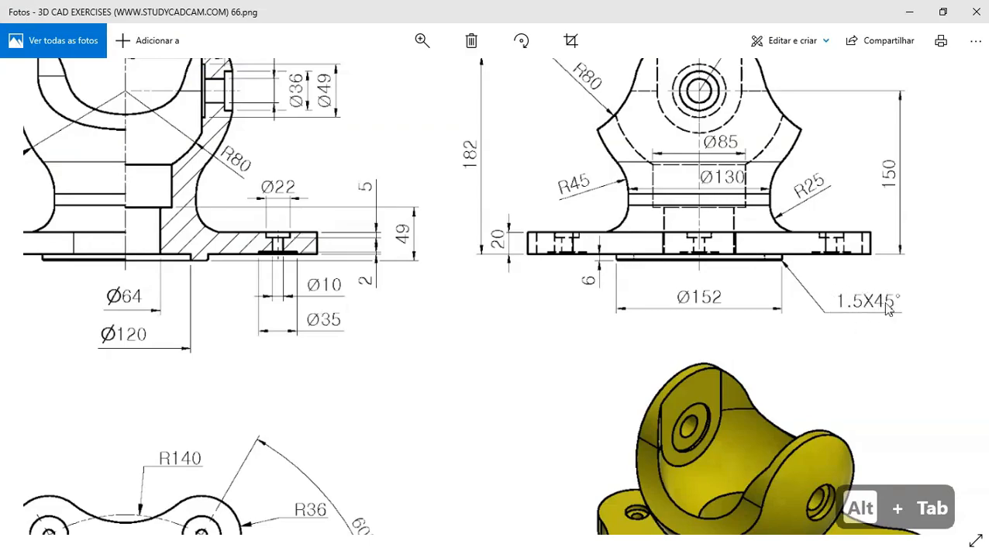
key("alt+Tab")
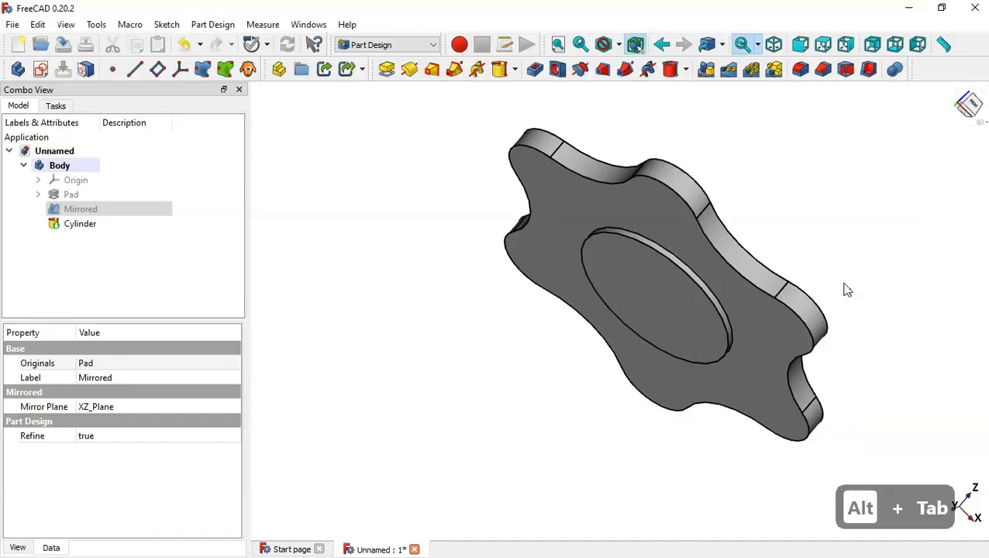
left_click(705, 298)
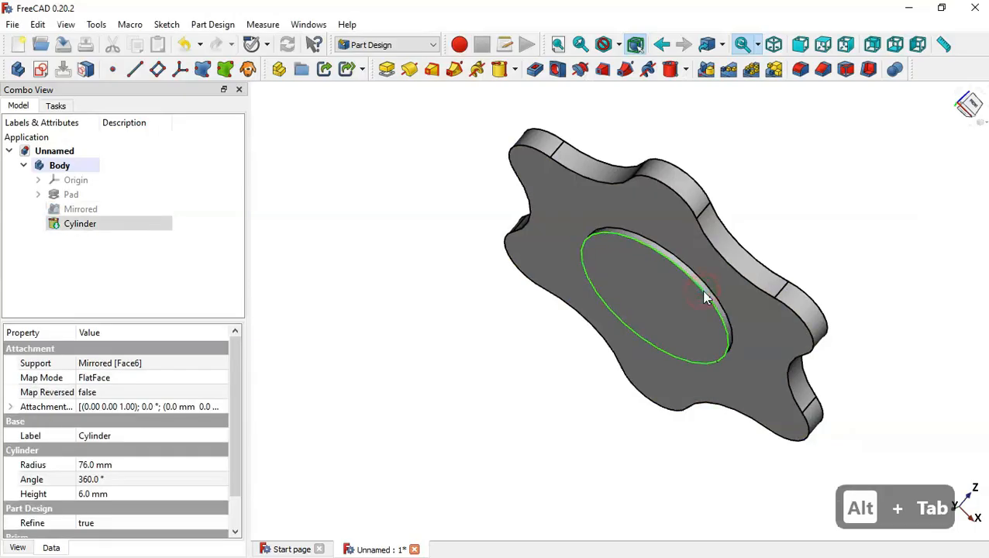
left_click(825, 69)
type("1")
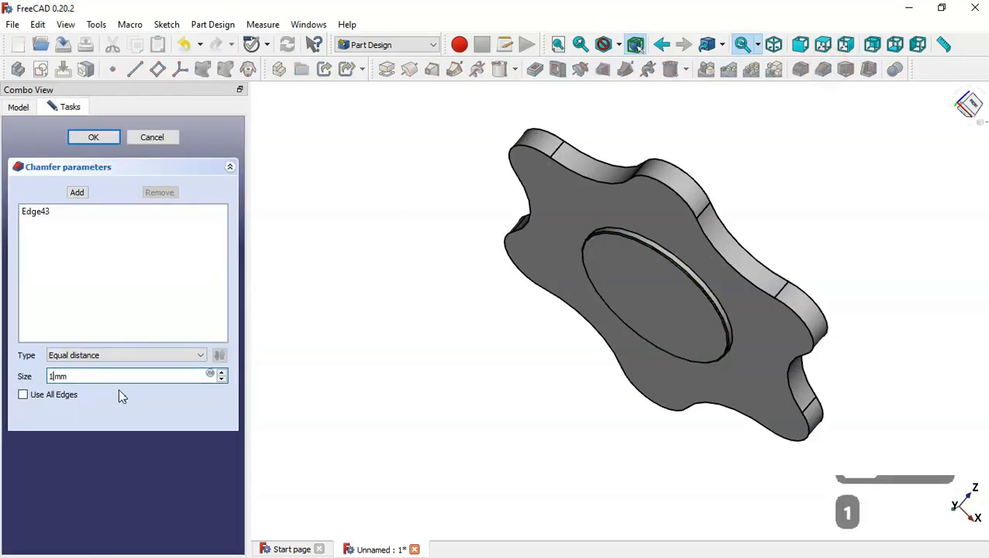
type(".5")
key("Return")
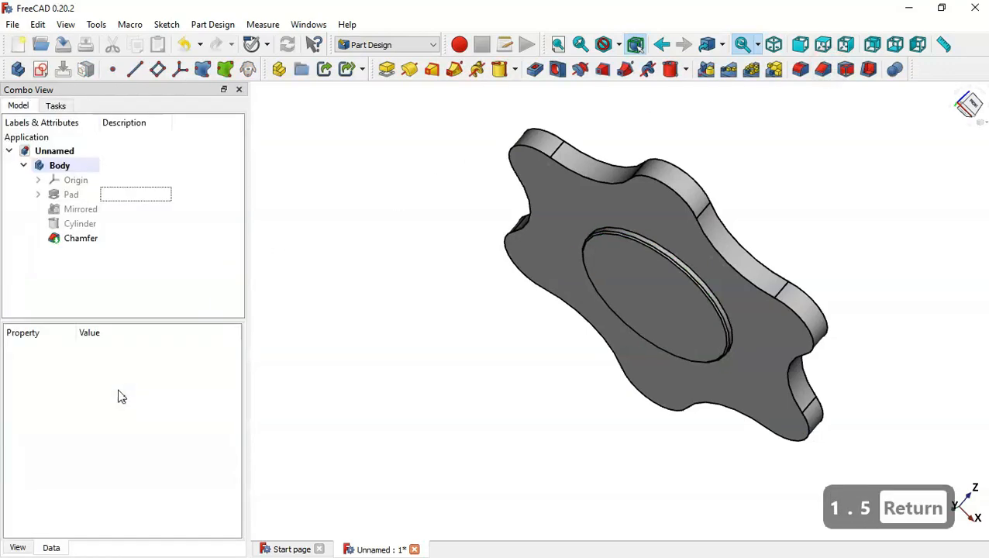
- Check the flange's stepped hole in the reference drawing and create a new sketch on the base XZ plane
middle_click_drag(399, 403, 472, 455)
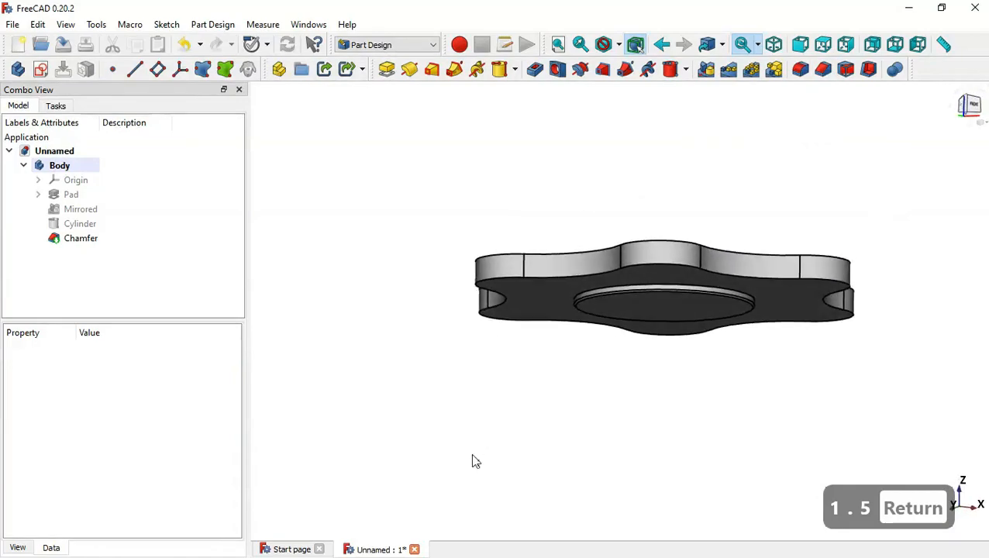
key("Home")
key("alt+Tab")
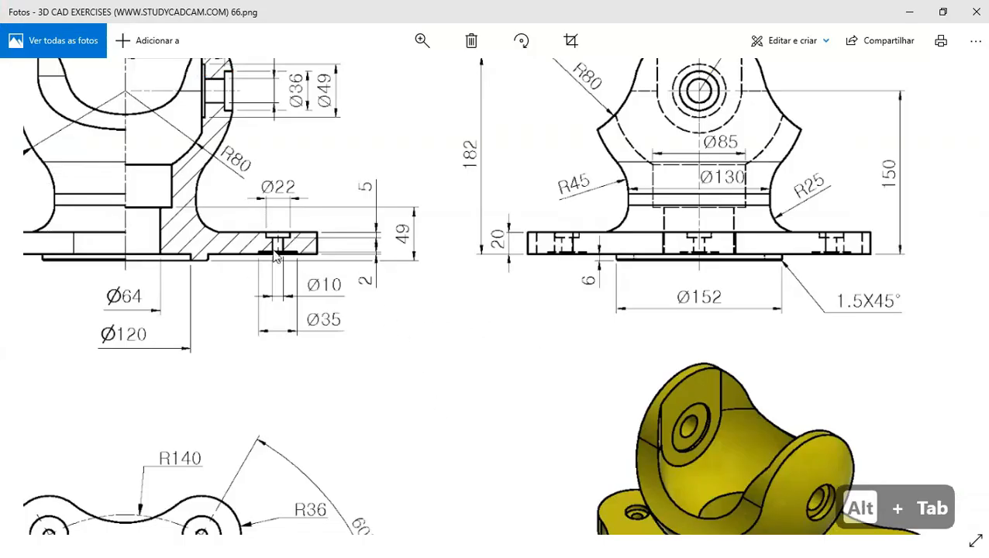
key("alt+Tab")
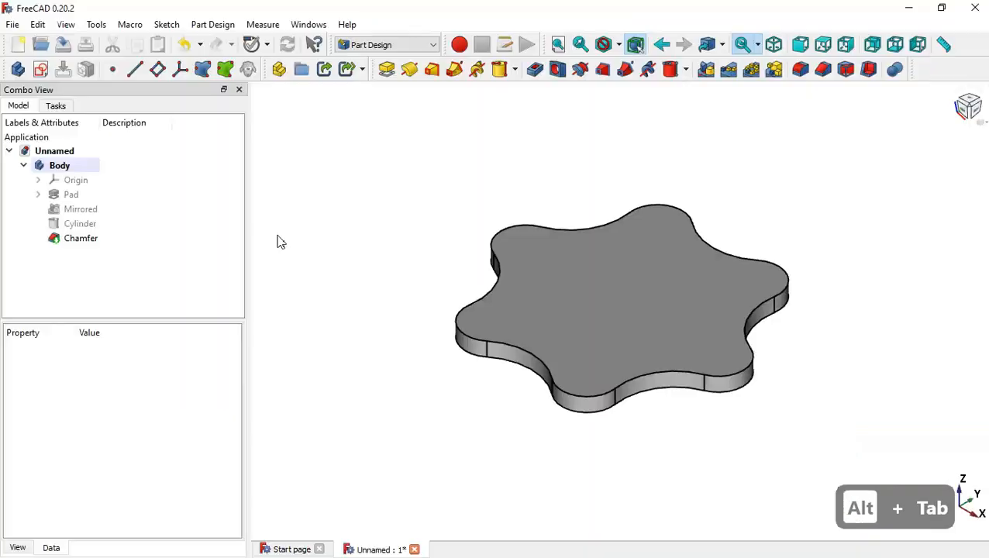
left_click(43, 69)
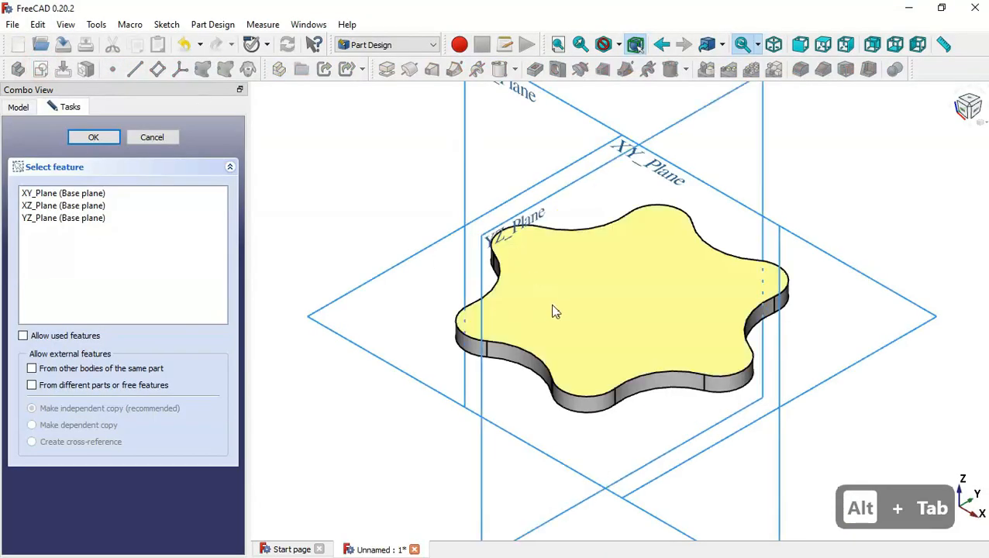
middle_click_drag(365, 182, 421, 232)
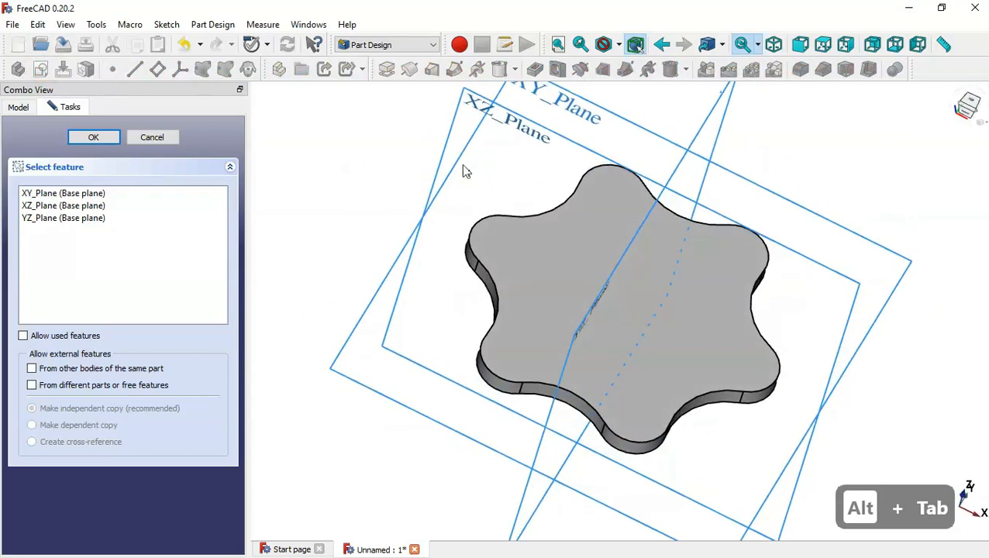
left_click(517, 130)
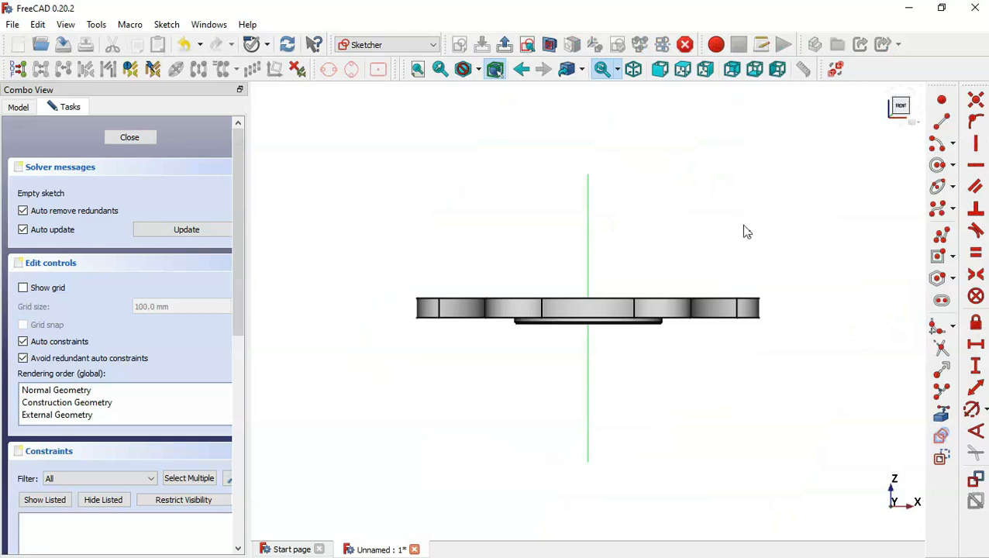
- Import the upper edge of the flange's +X lobe as external geometry and section the model at the sketch plane
key("Home")
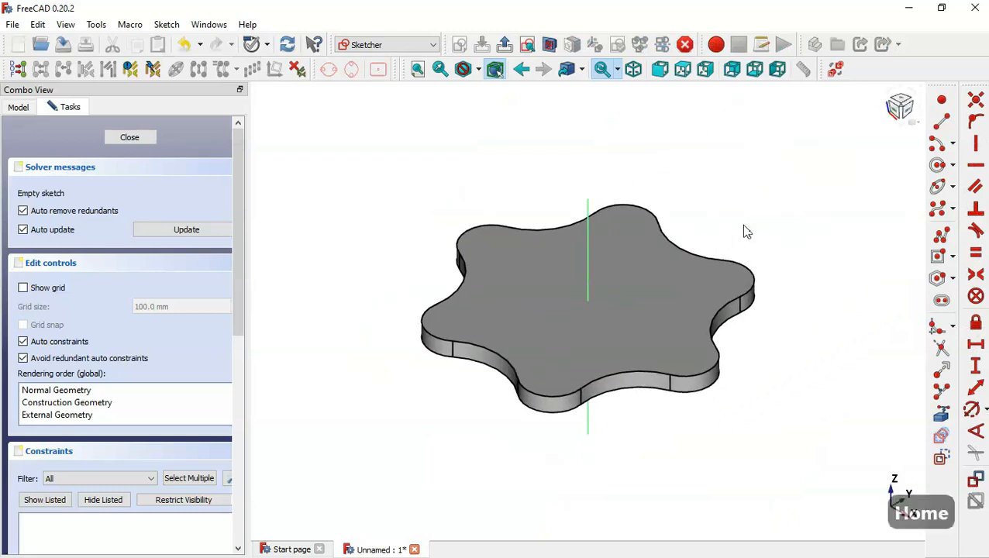
left_click(940, 417)
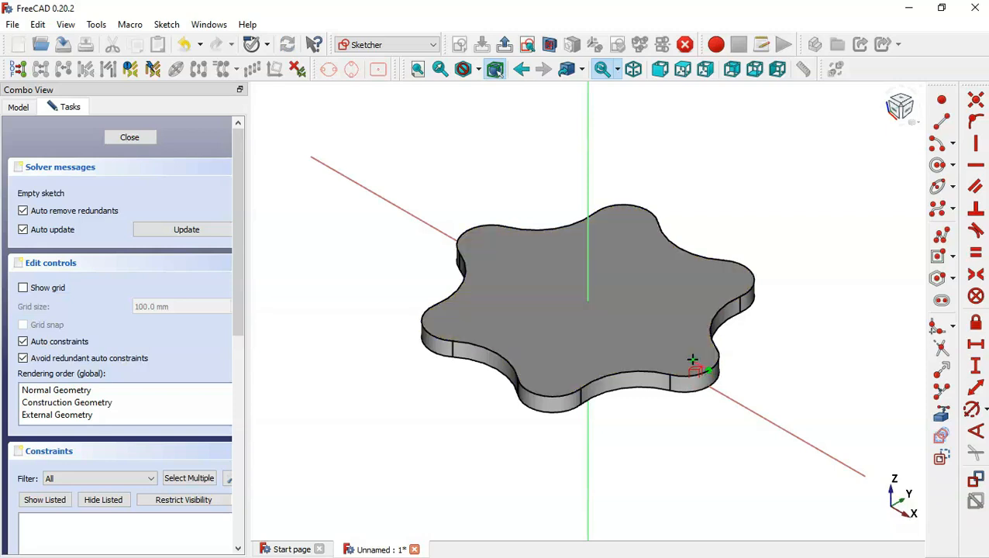
left_click(549, 45)
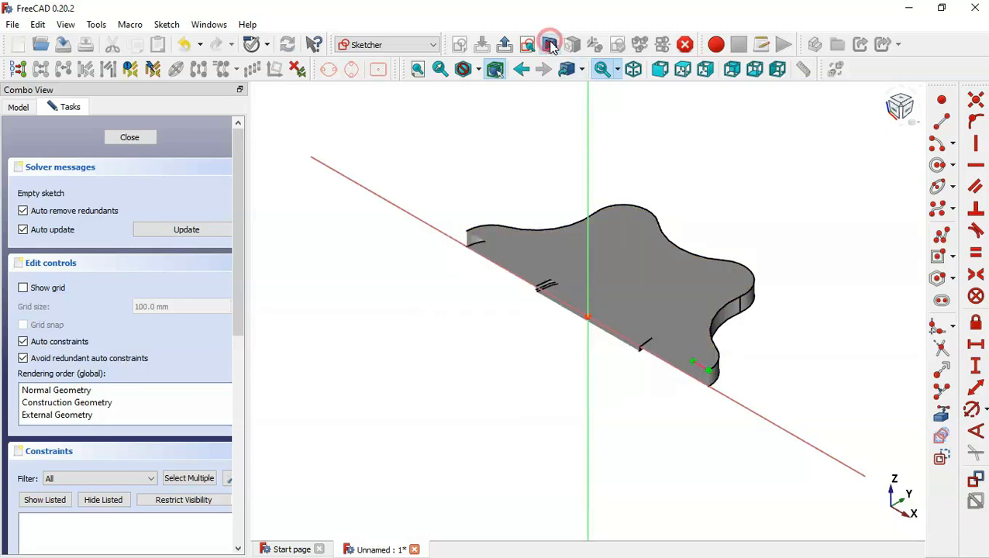
left_click(661, 72)
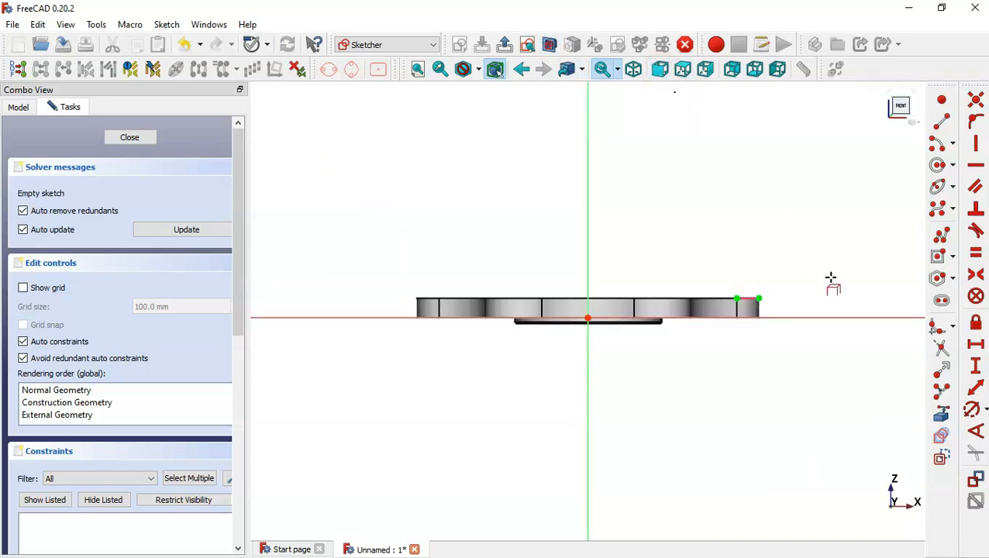
- Sketch a vertical line about 160 mm long crossing the flange near the +X lobe and make it construction geometry
scroll(806, 284, "up", 3)
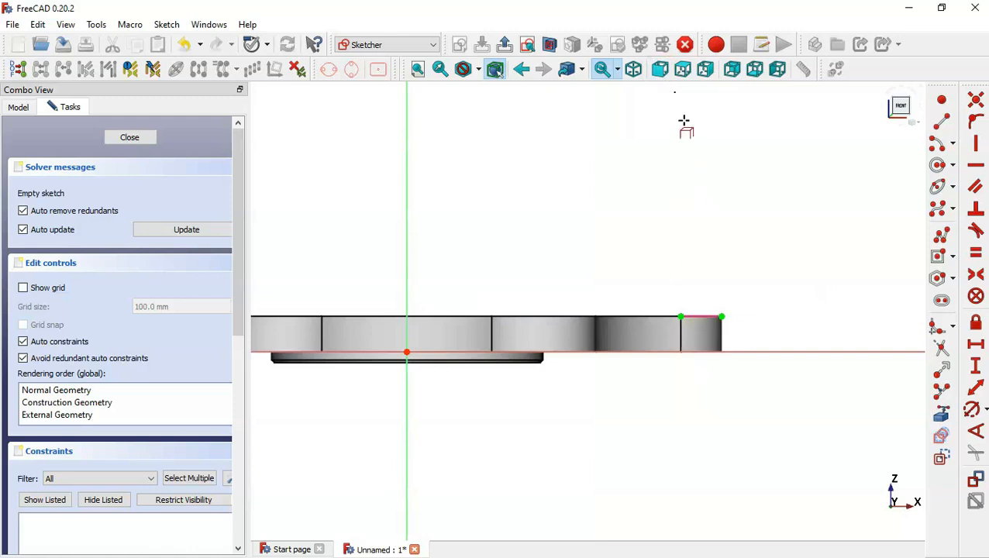
left_click(941, 124)
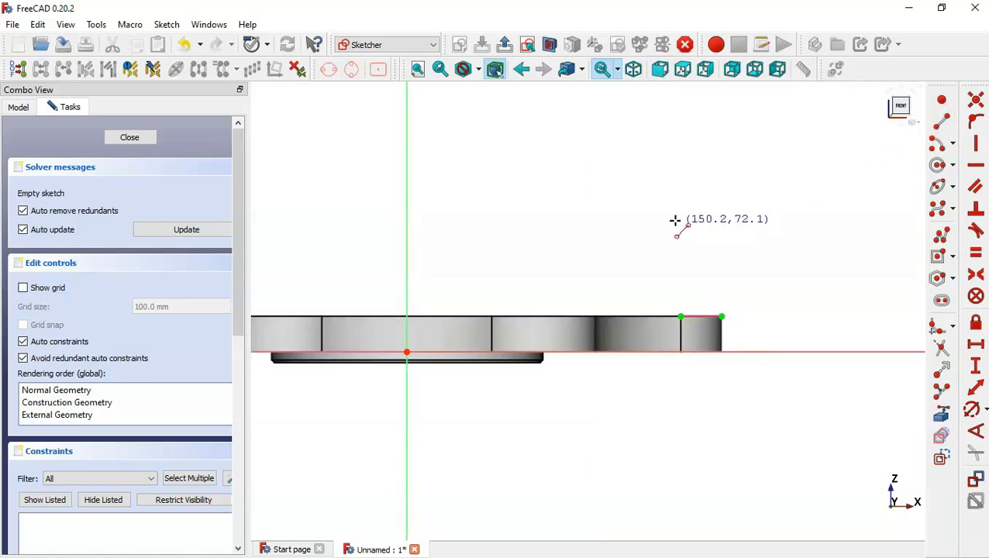
left_click(655, 183)
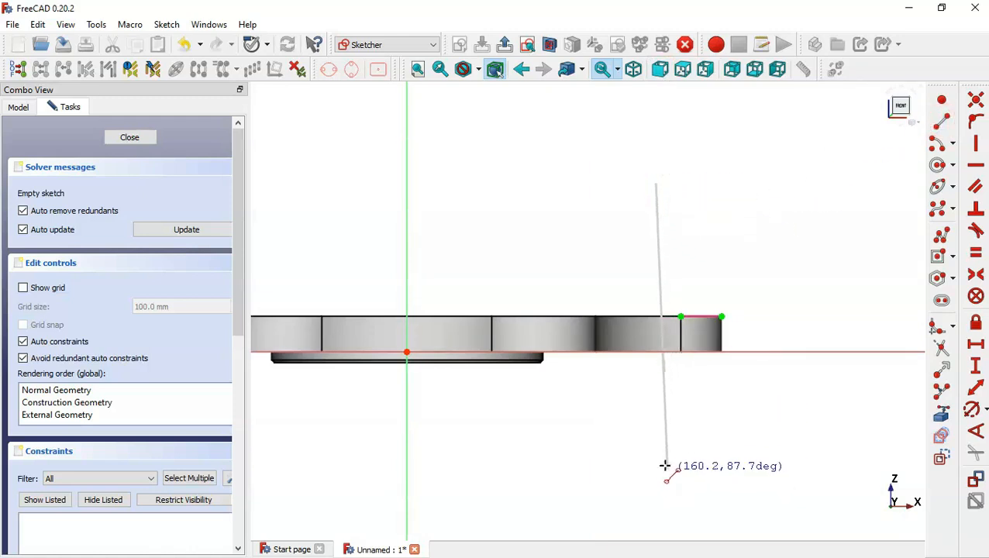
left_click(662, 465)
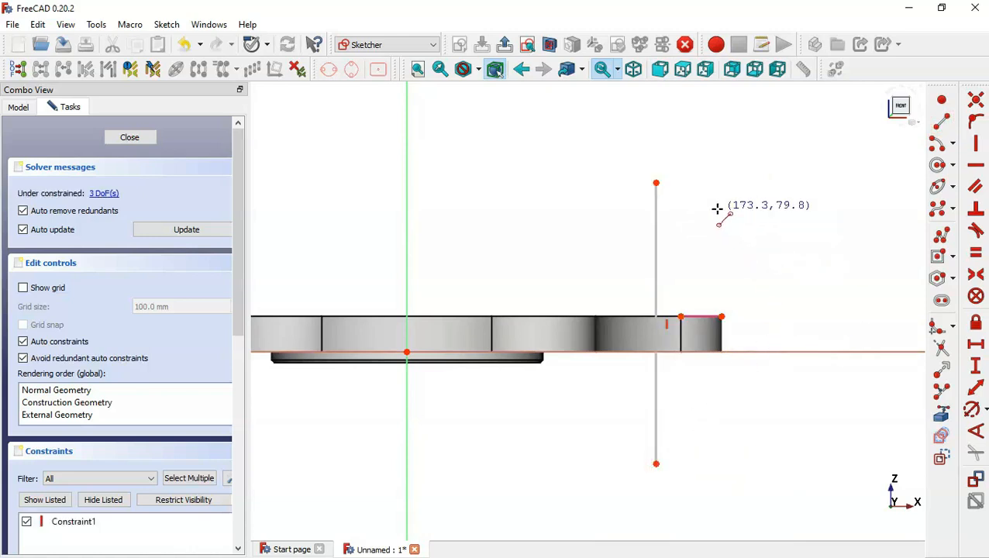
key("Escape")
left_click(655, 268)
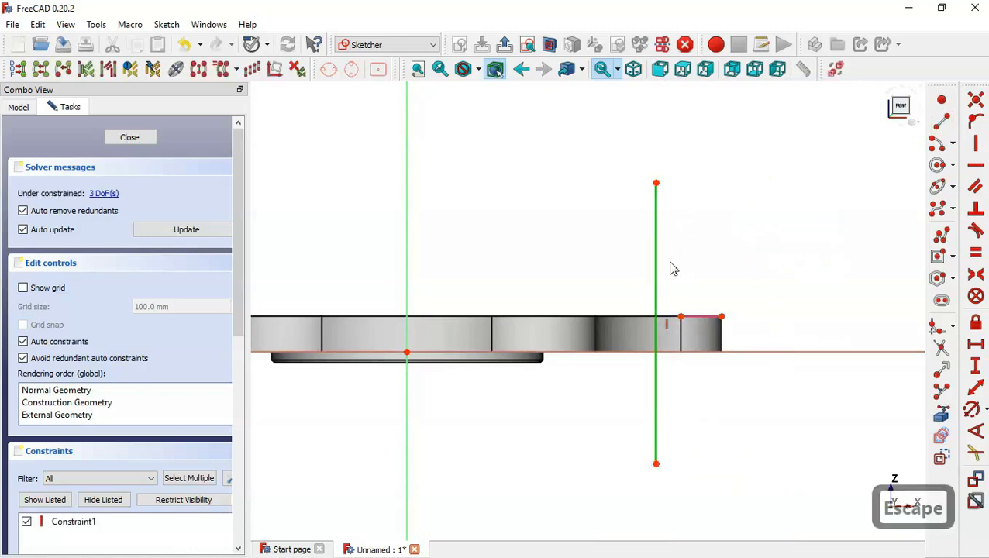
left_click(950, 459)
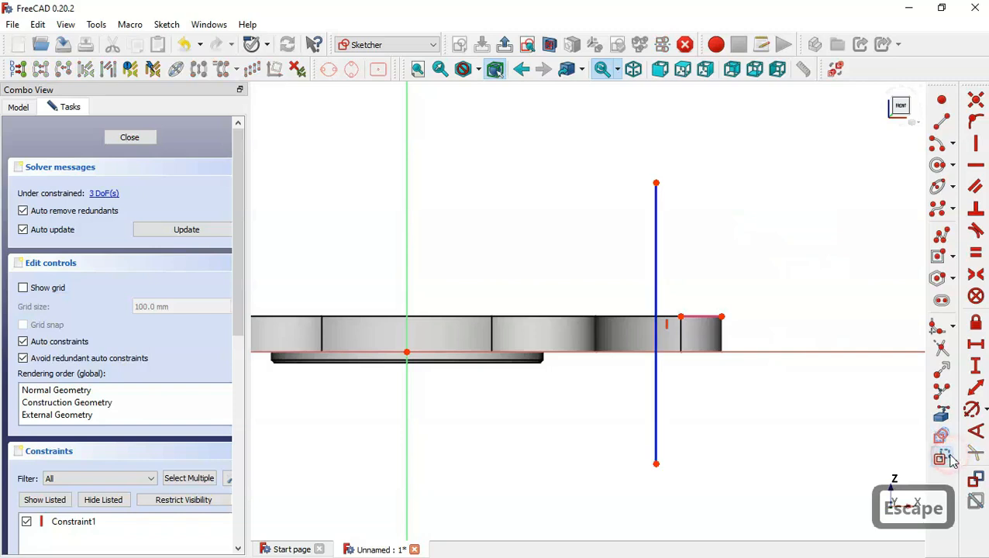
- Constrain the vertical construction line to pass through the inner endpoint of the imported lobe edge
left_click(681, 317)
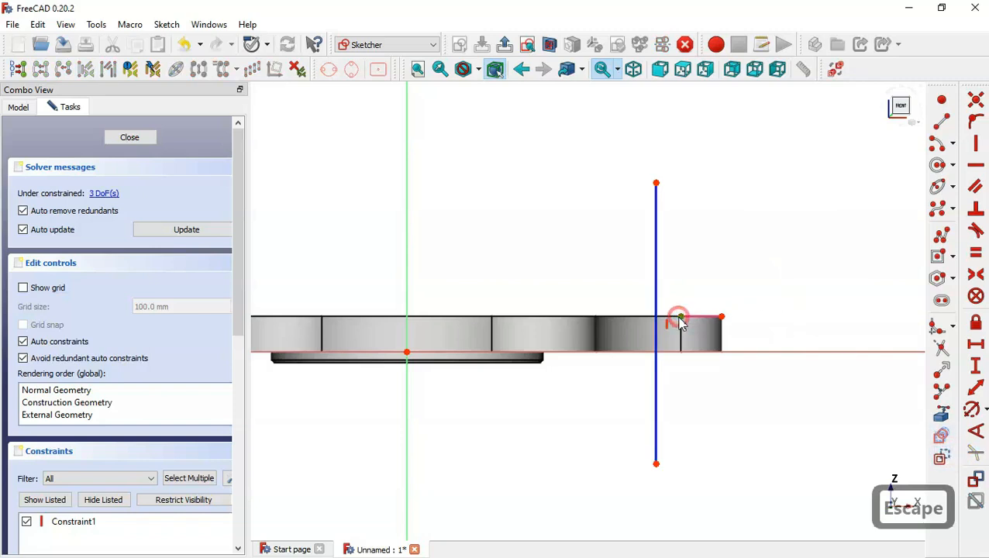
left_click(656, 291)
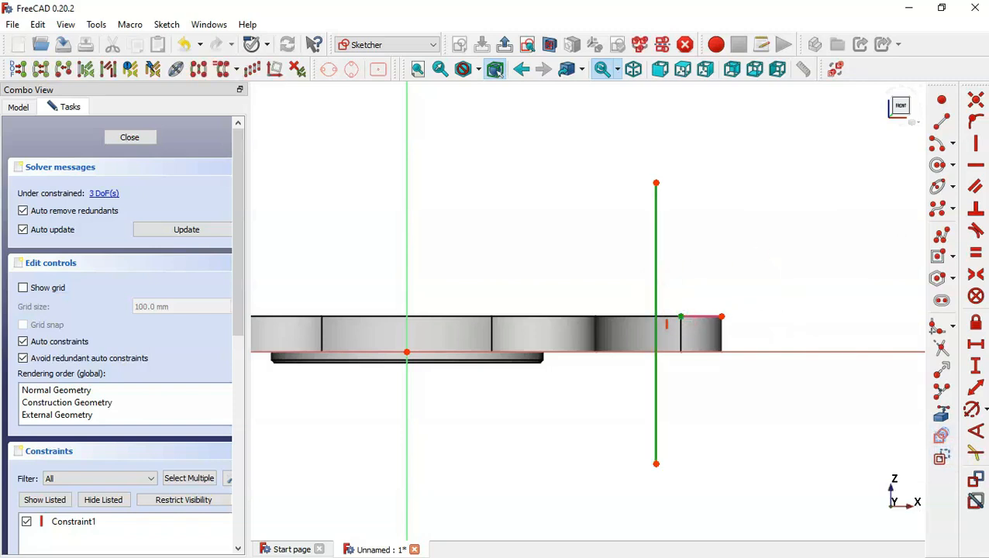
left_click(975, 121)
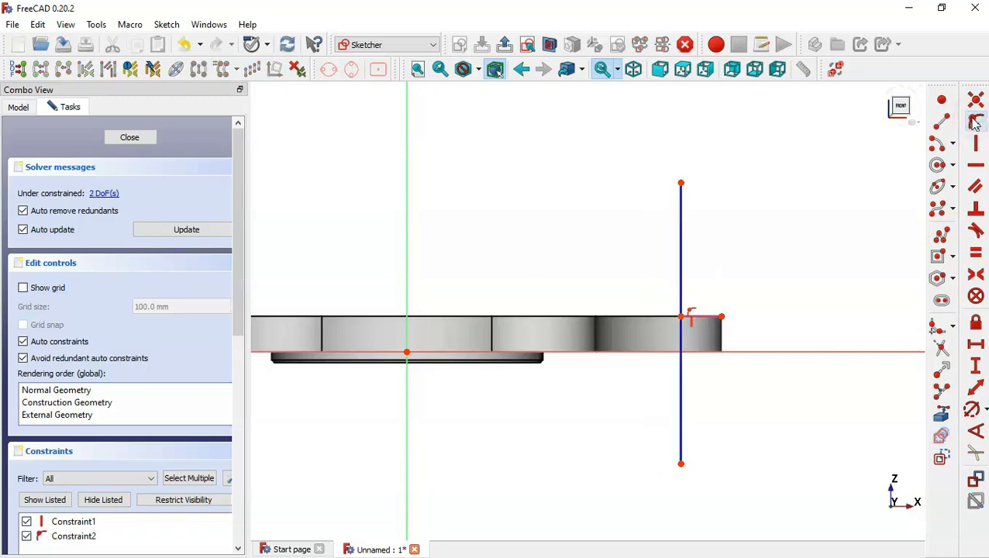
- Sketch a closed stepped half-profile against the construction line with a polyline, about 96 mm tall, with steps about 36.5, 17 and 74 mm wide
key("alt+Tab")
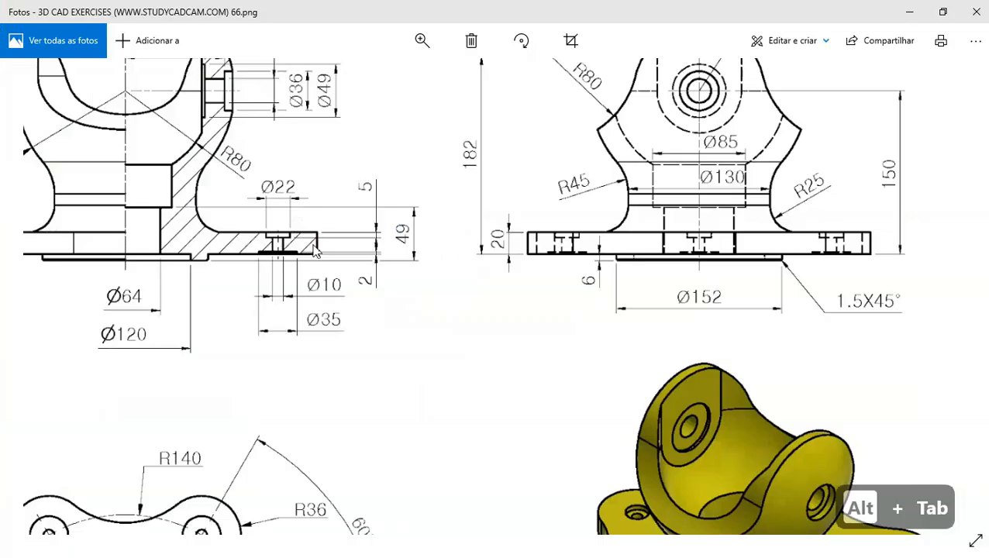
mouse_move(314, 251)
left_mouse_down()
mouse_move(457, 232)
mouse_move(436, 215)
left_mouse_up()
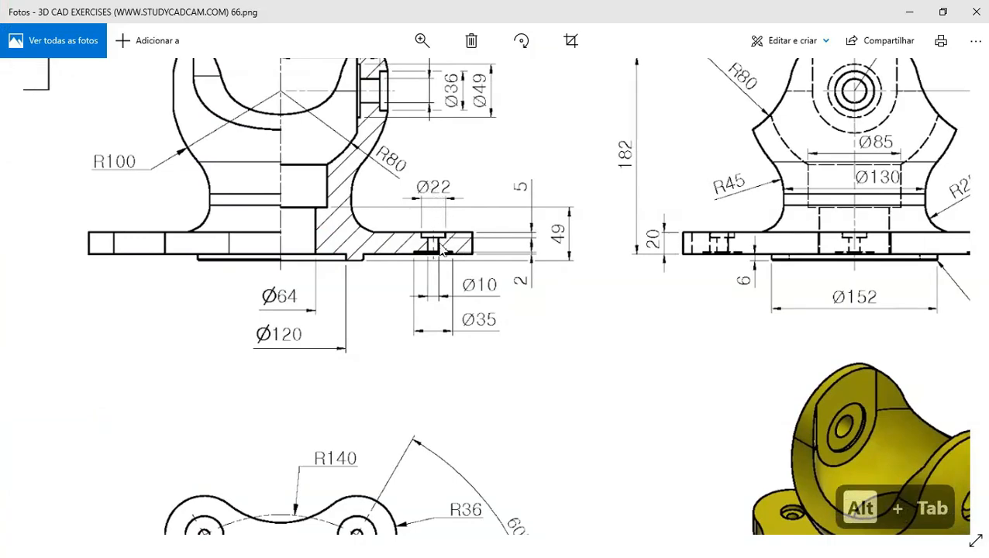
key("alt+Tab")
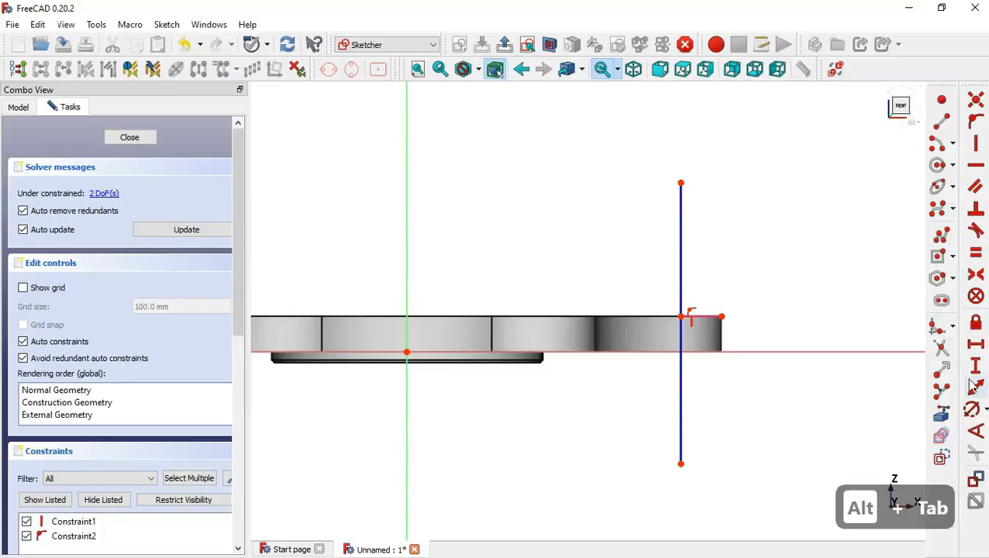
left_click(942, 234)
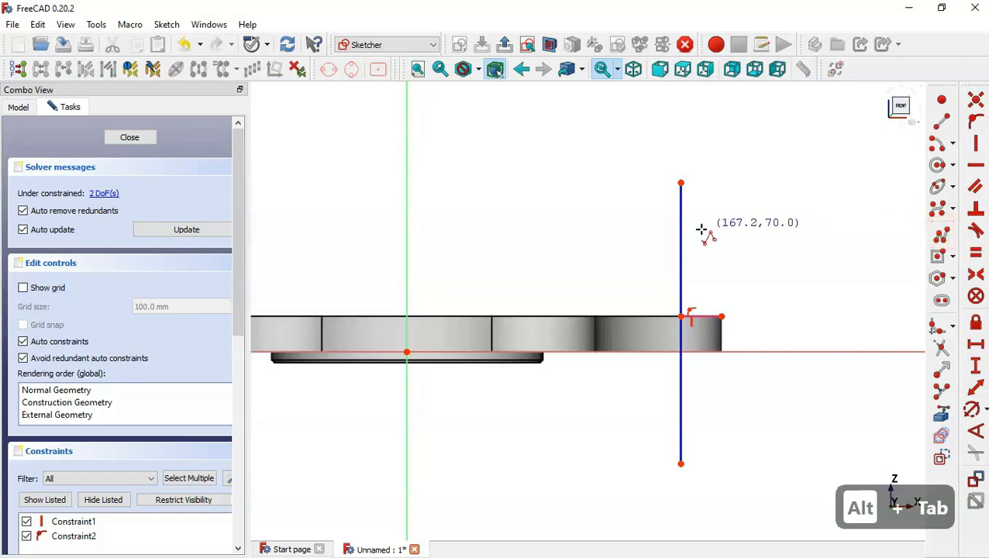
left_click(681, 229)
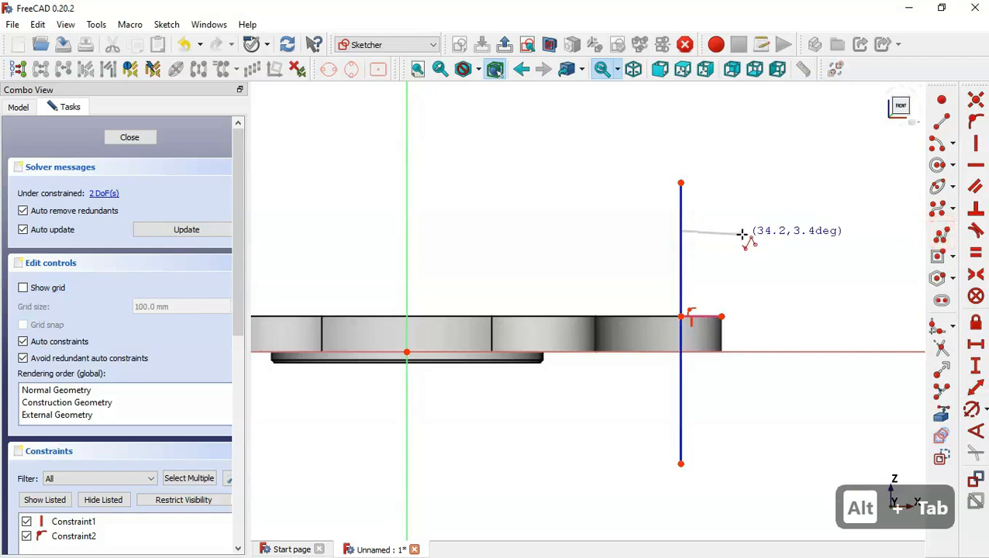
left_click(745, 230)
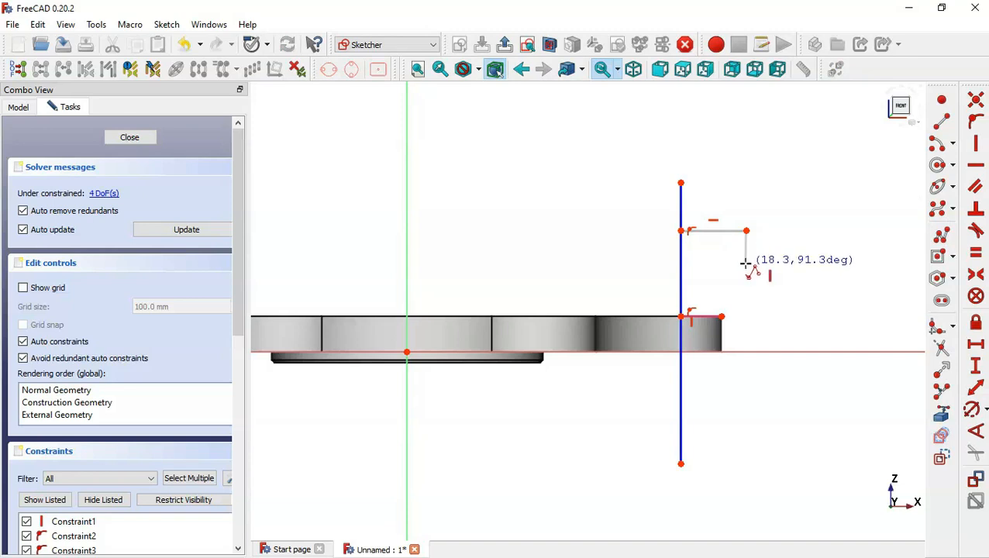
left_click(745, 263)
left_click(712, 263)
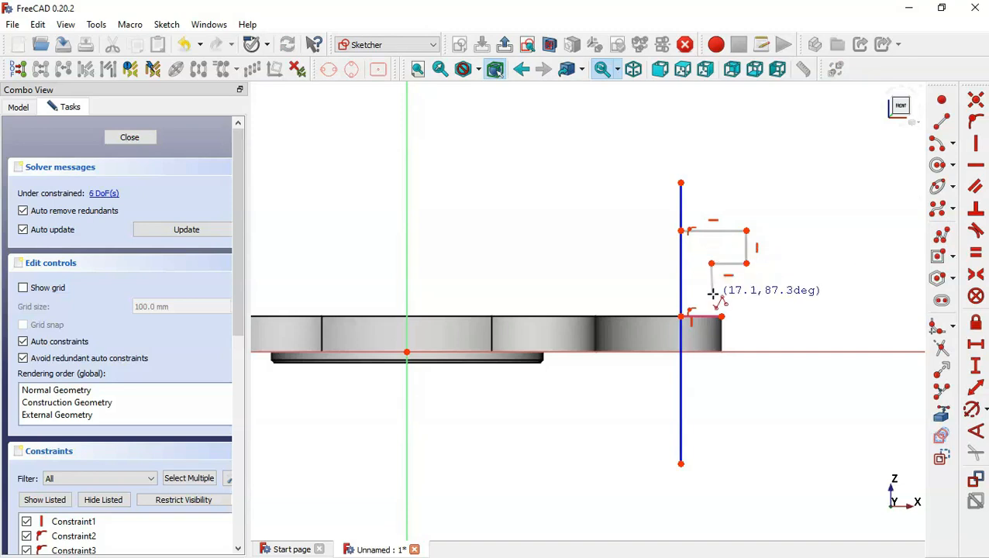
left_click(711, 294)
left_click(814, 294)
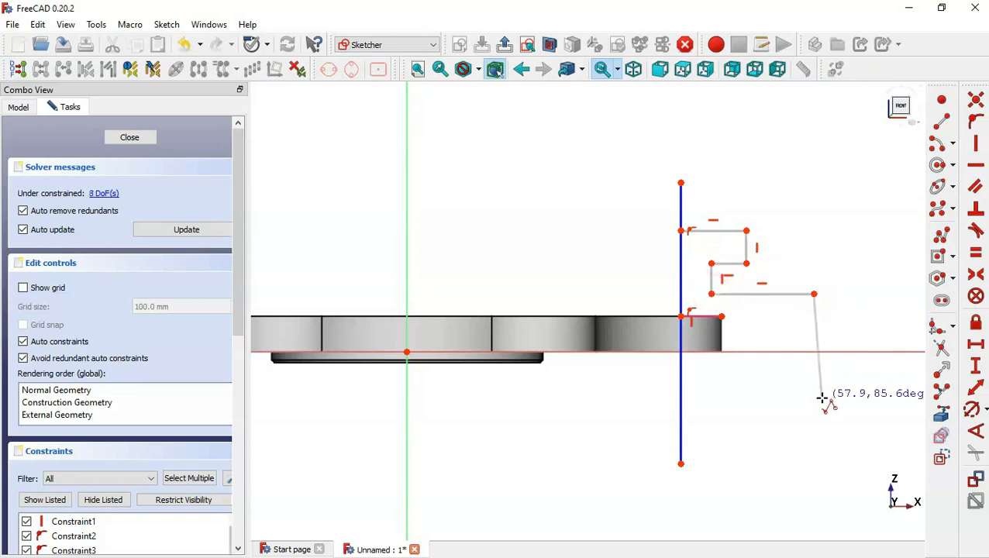
left_click(814, 401)
left_click(681, 401)
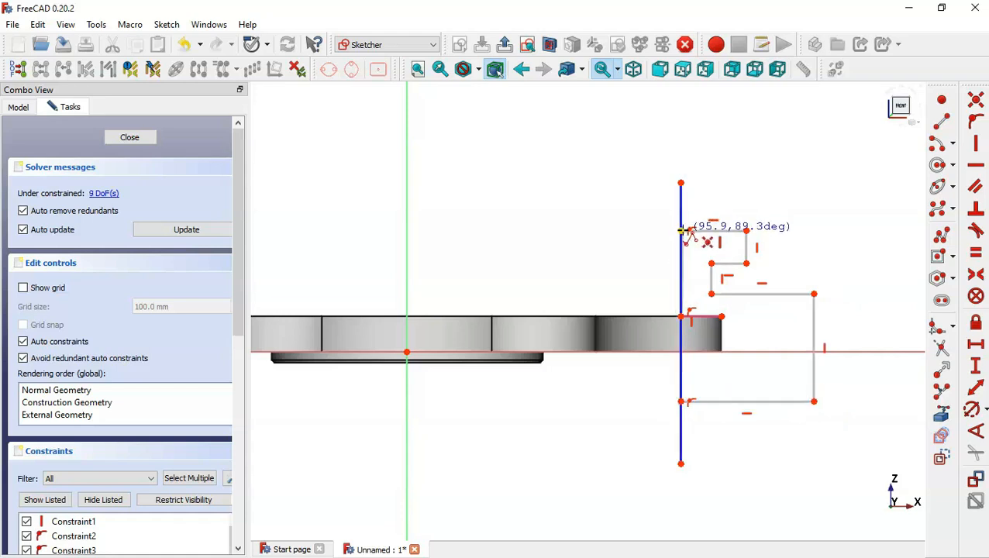
left_click(681, 230)
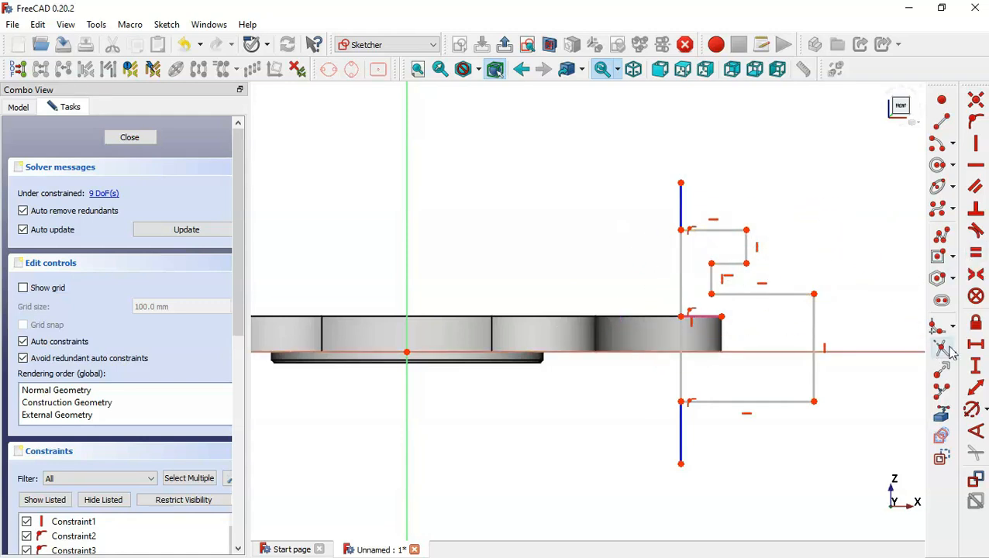
- Set the width of the profile's upper step to 11 mm with a horizontal dimension, taking half of the drawing's Ø22
left_click(975, 343)
key("alt+Tab")
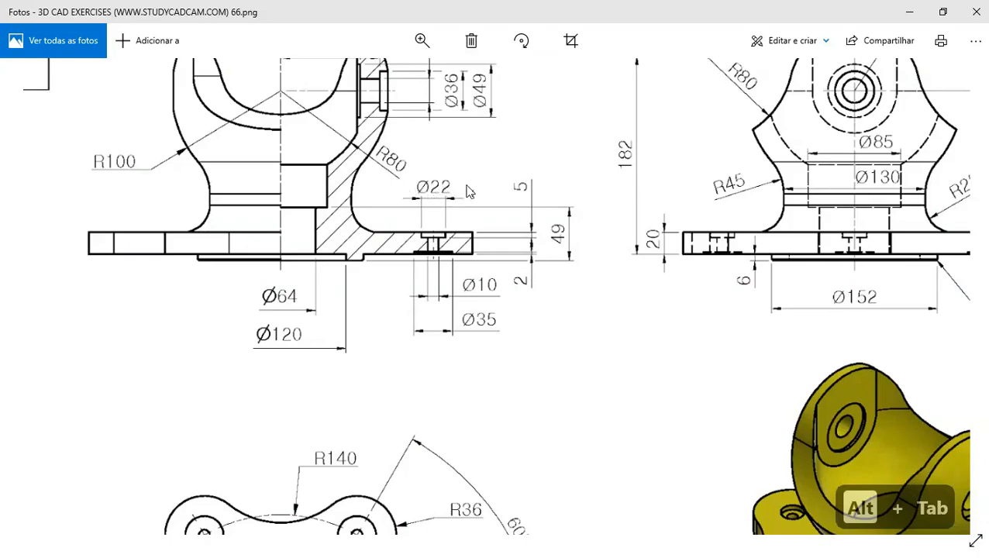
key("alt+Tab")
left_click(721, 230)
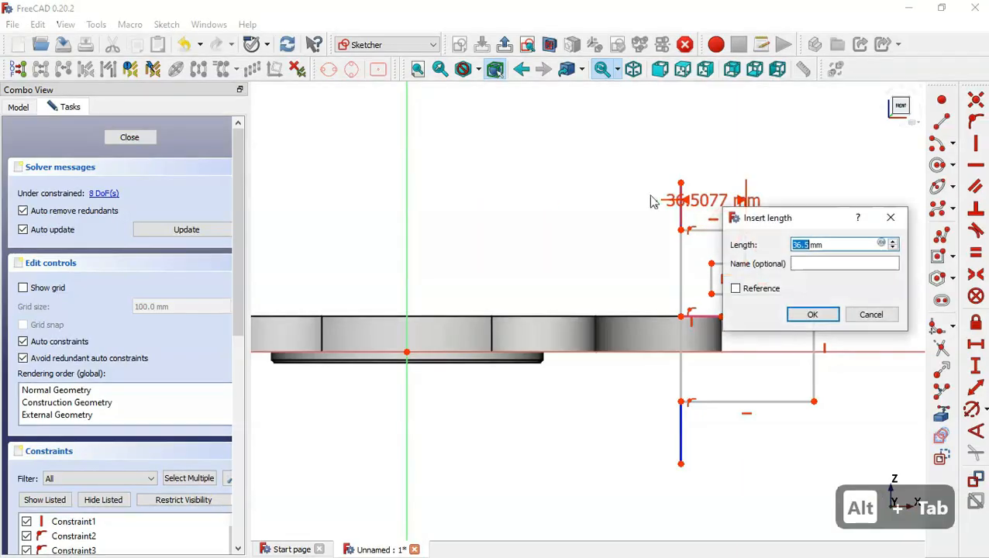
type("11")
key("Return")
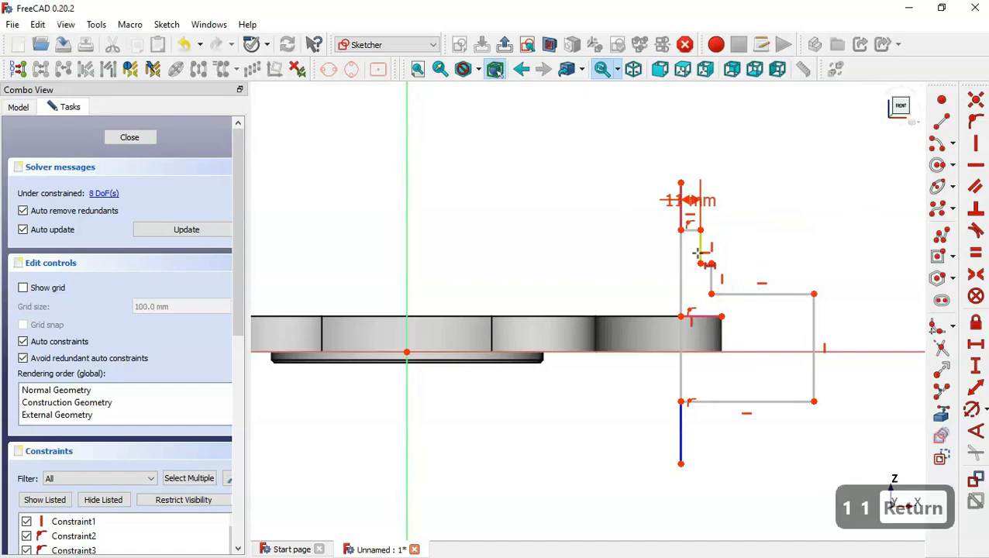
- Set the horizontal distance from the axis to the profile's narrow middle section to 5 mm, half of the drawing's Ø10
key("alt+Tab")
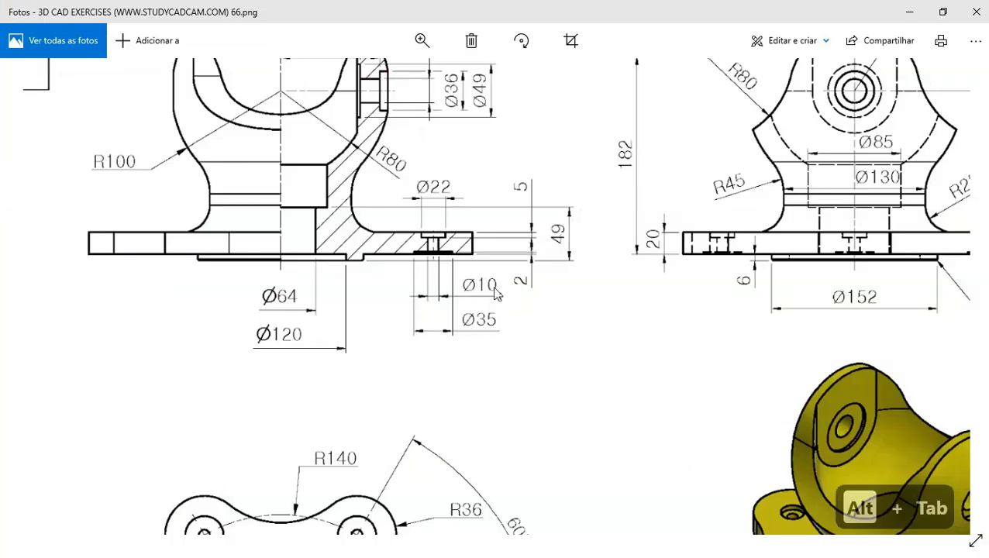
key("alt+Tab")
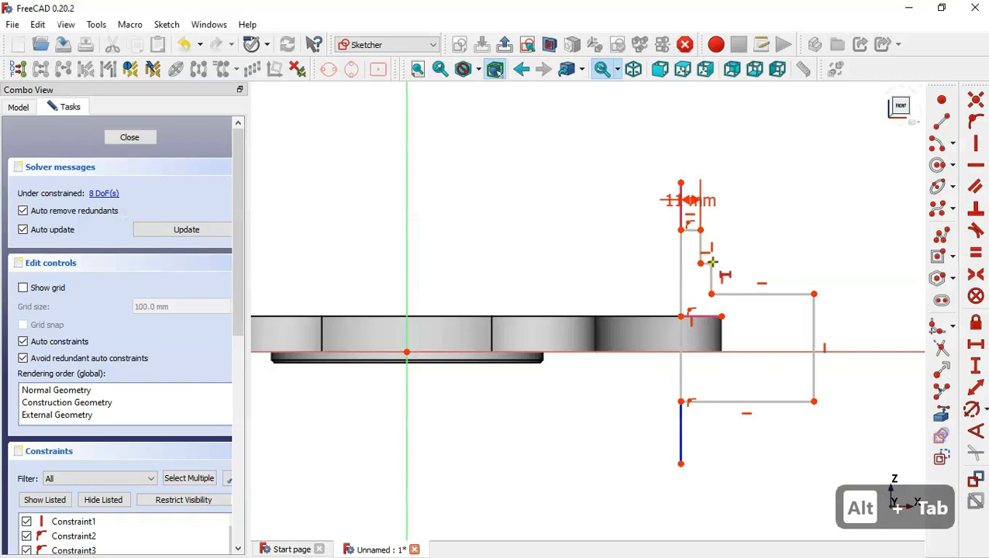
left_click(682, 234)
type("5")
key("Return")
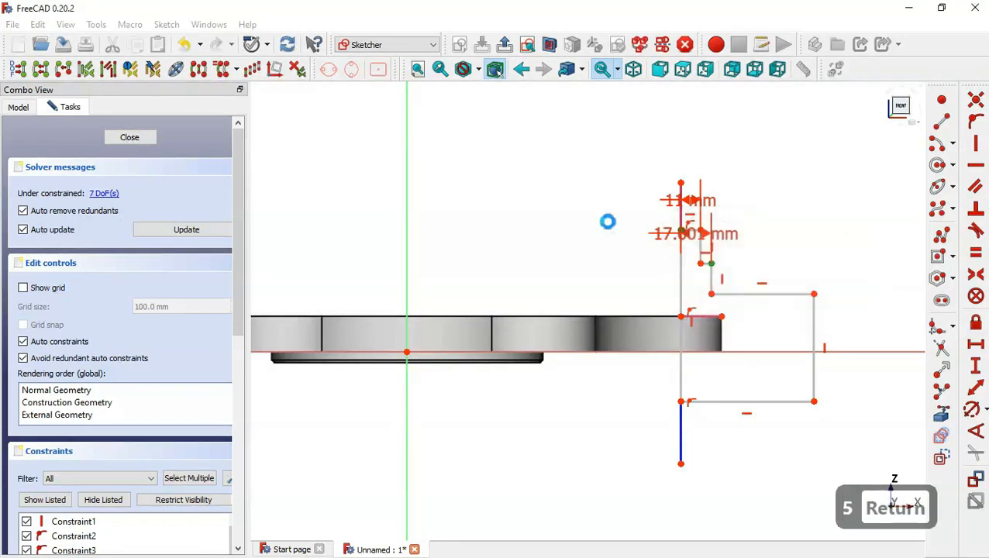
- Set the width of the profile's lower step to 35/2 mm (17.5 mm), based on the drawing's Ø35
key("alt+Tab")
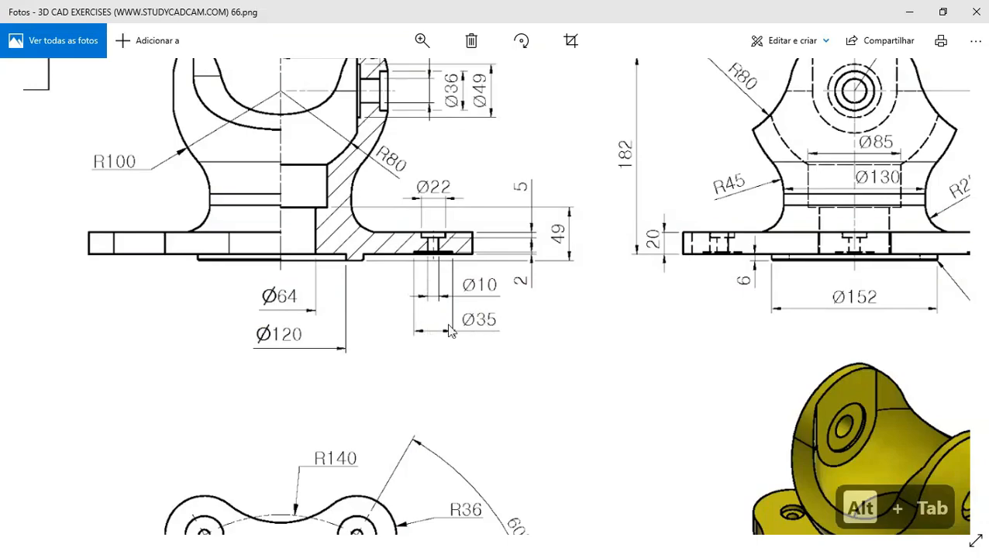
key("alt+Tab")
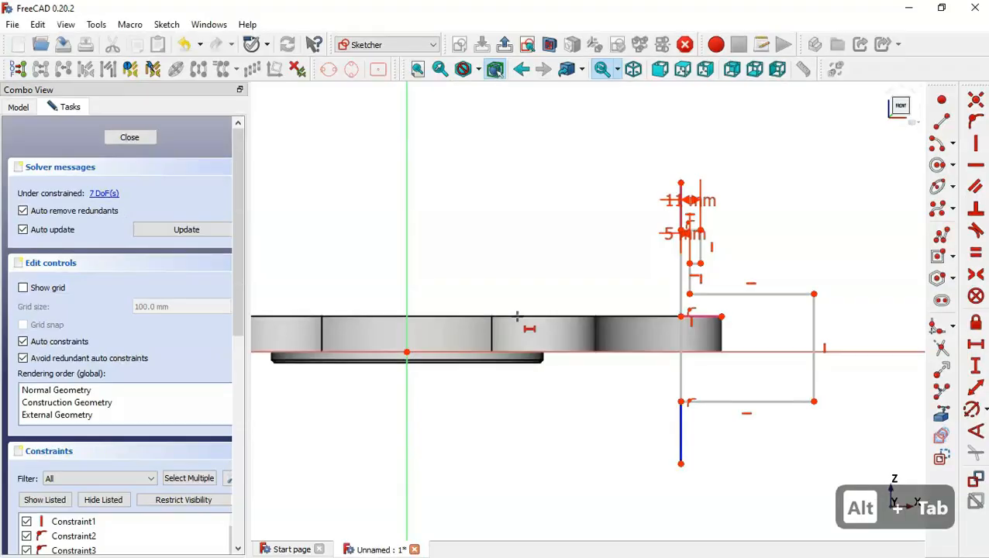
left_click(724, 403)
type("35/")
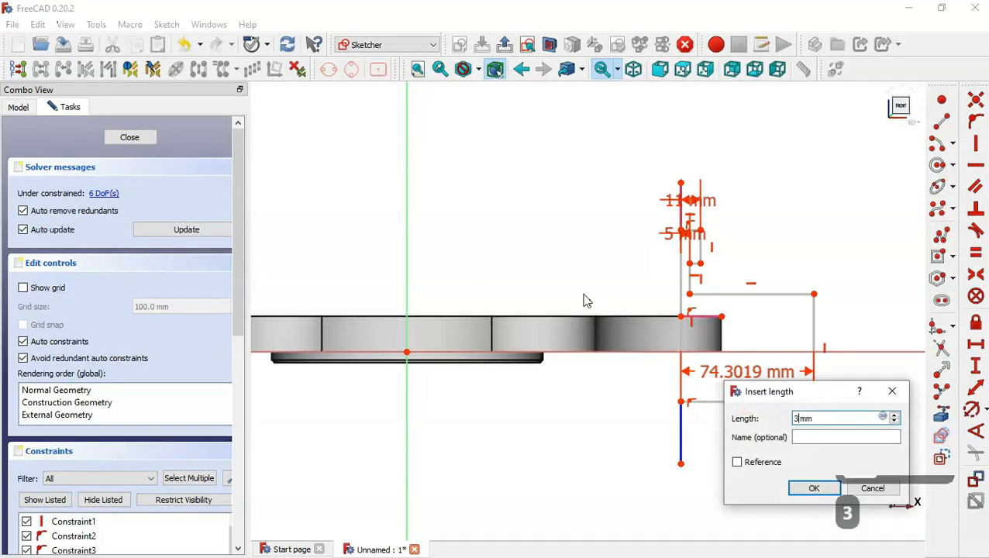
type("2")
key("Return")
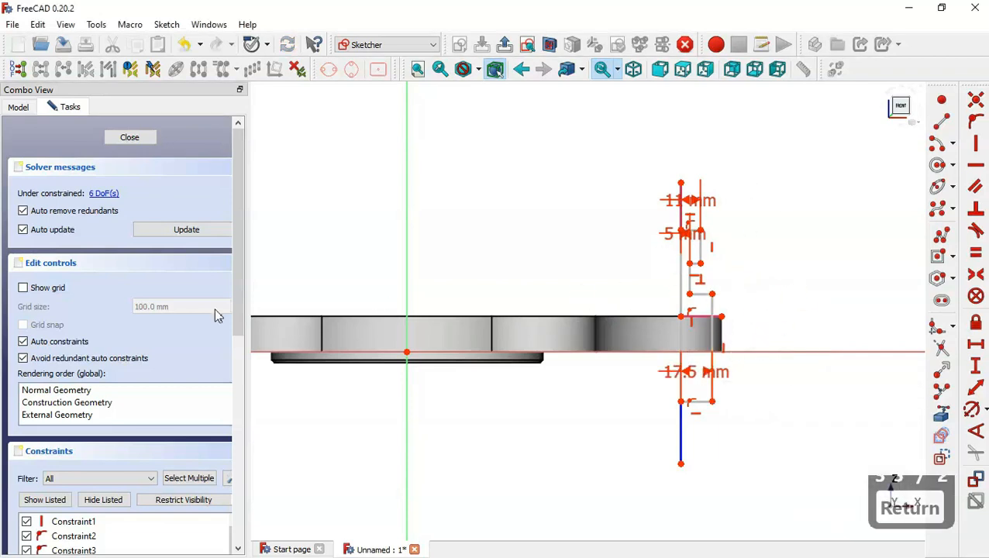
- Hide the listed constraints and set the height of the profile's lower step to 2 mm with a vertical dimension
left_click(118, 499)
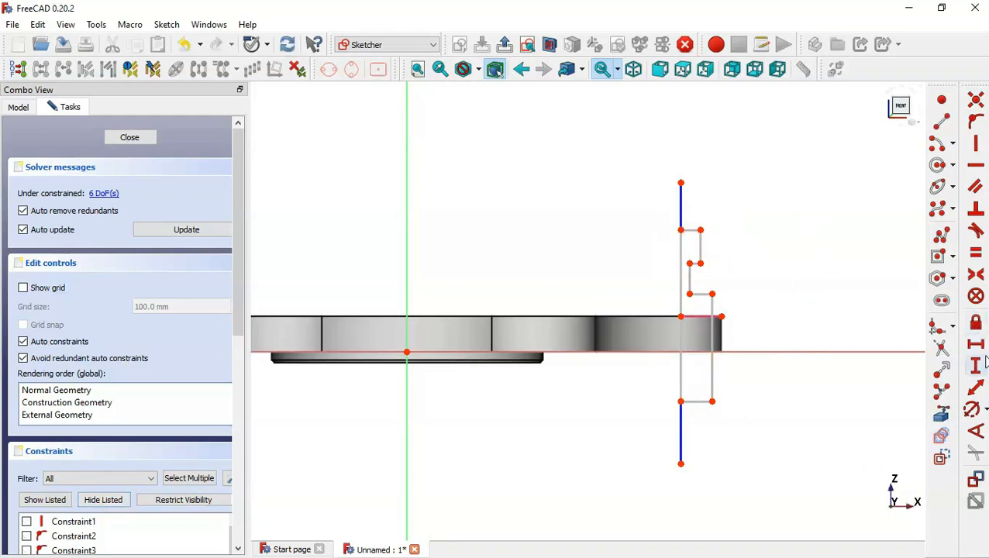
key("alt+Tab")
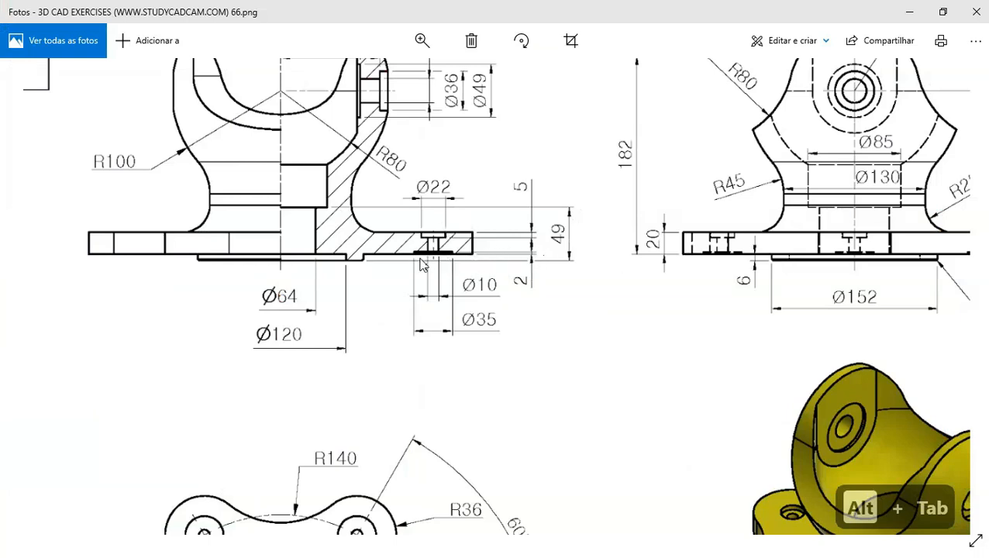
key("alt+Tab")
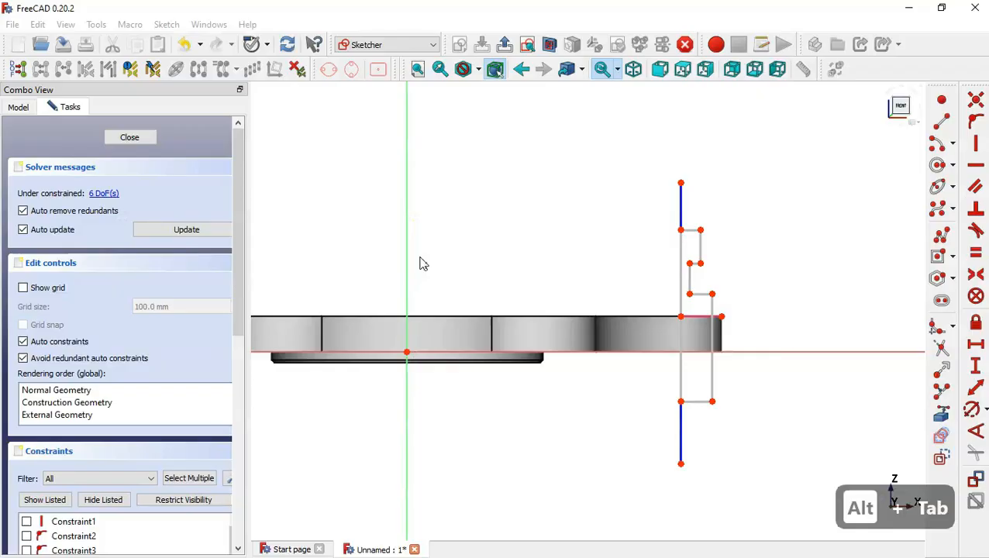
left_click(713, 371)
type("2")
key("Return")
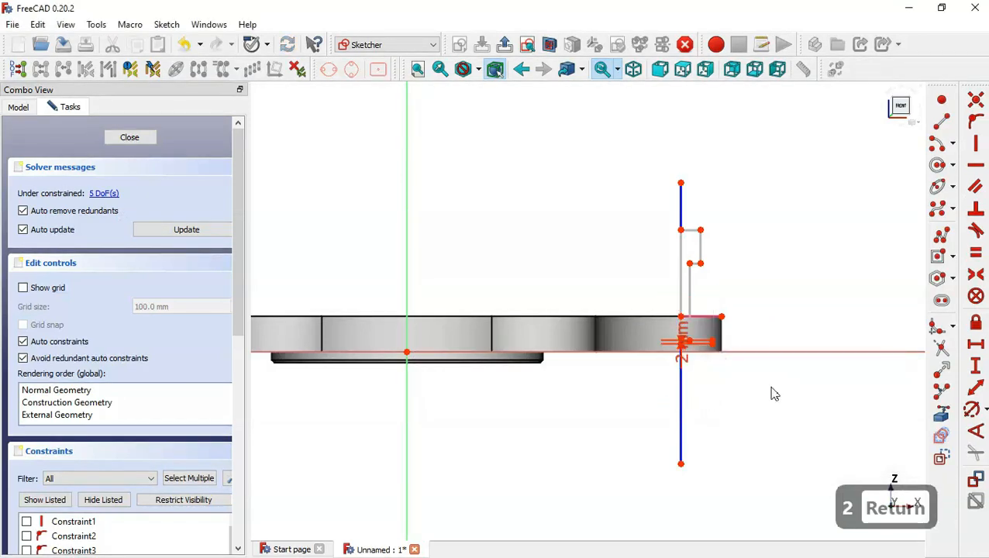
- Set the height of the profile's upper step to 5 mm as given in the reference drawing
key("alt+Tab")
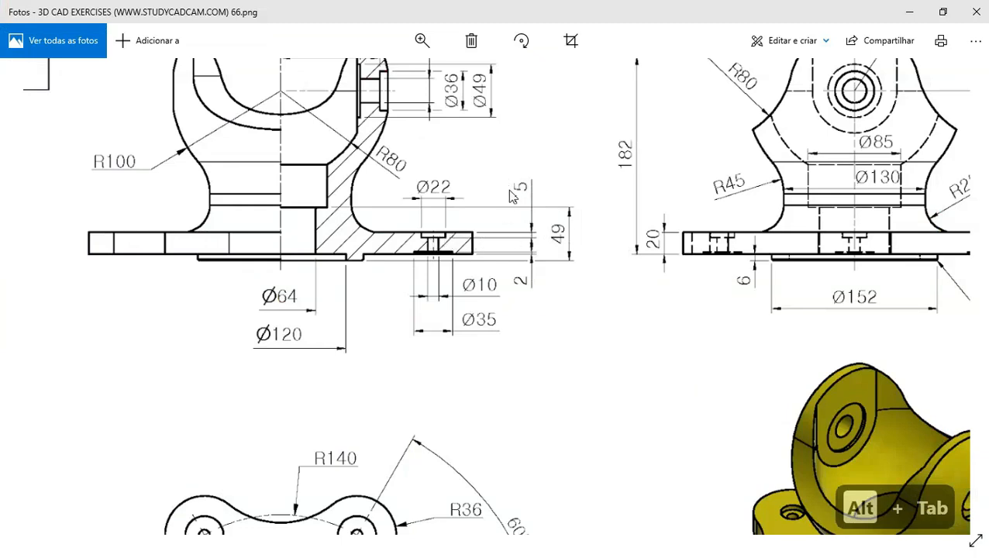
key("alt+Tab")
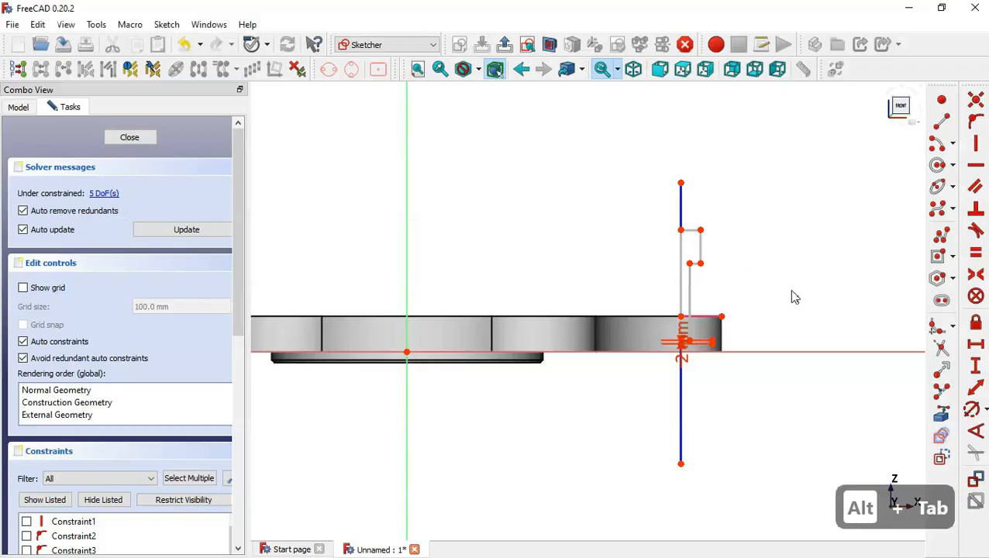
left_click(700, 243)
type("5")
key("Return")
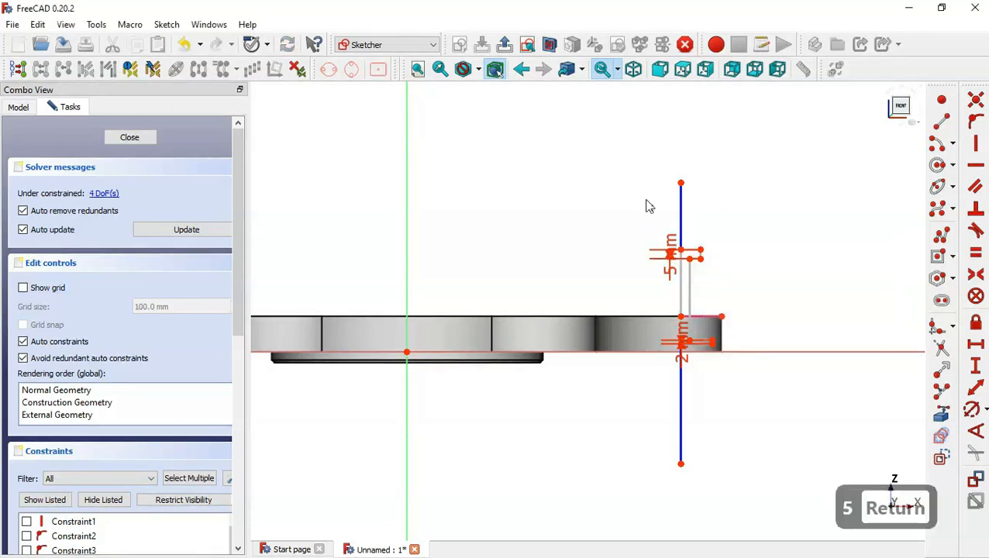
- Hide the constraints, then horizontally align the profile's top corner with the imported edge's outer endpoint and its bottom corner with the origin
left_click(104, 500)
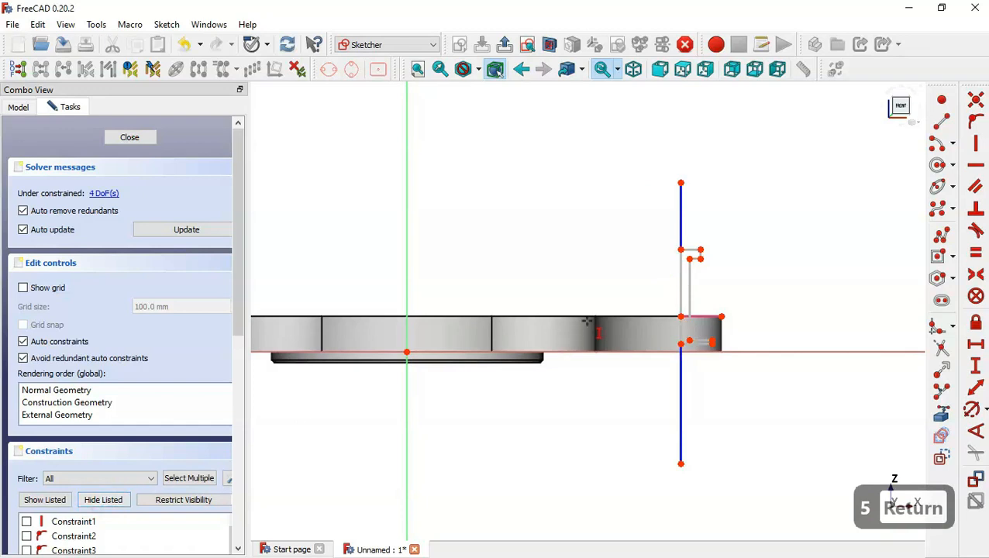
left_click(973, 167)
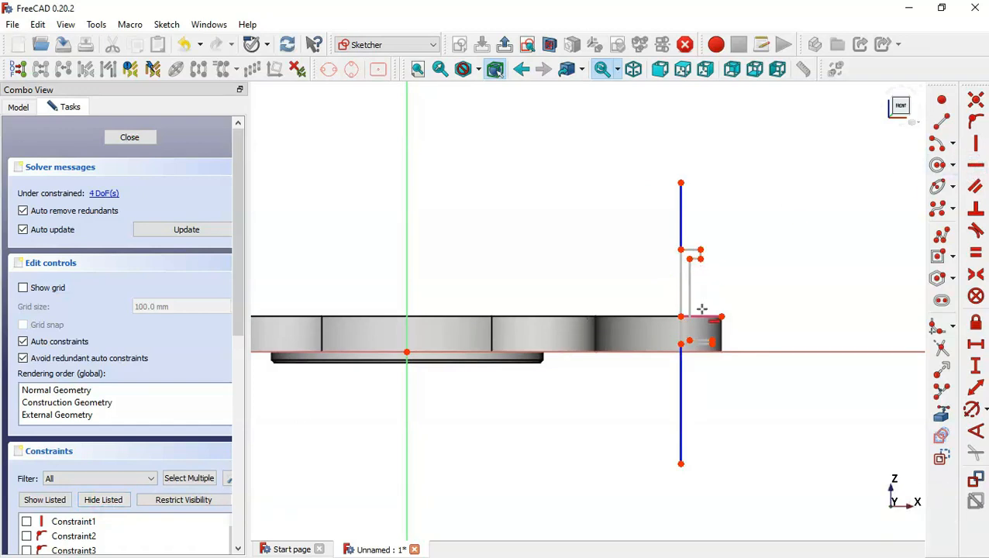
left_click(701, 249)
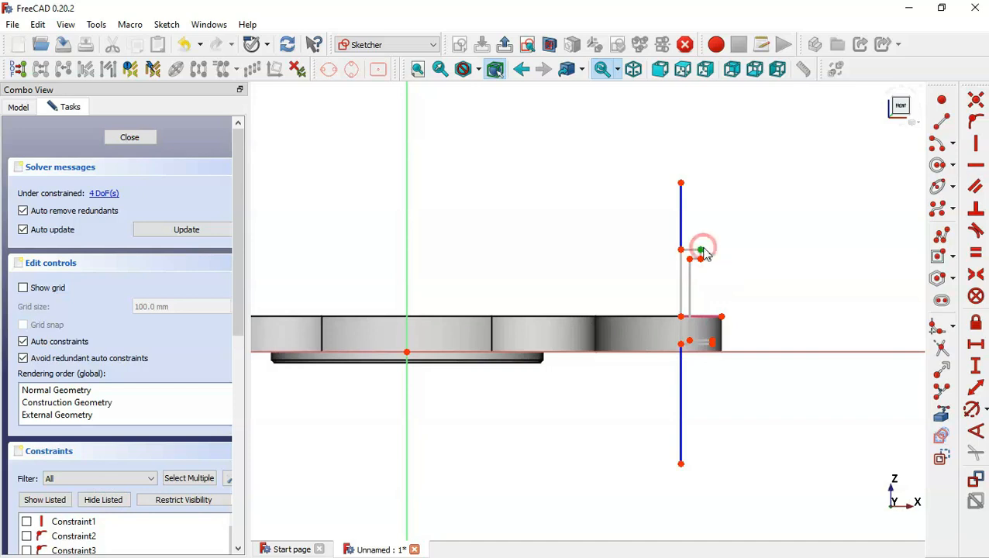
left_click(723, 317)
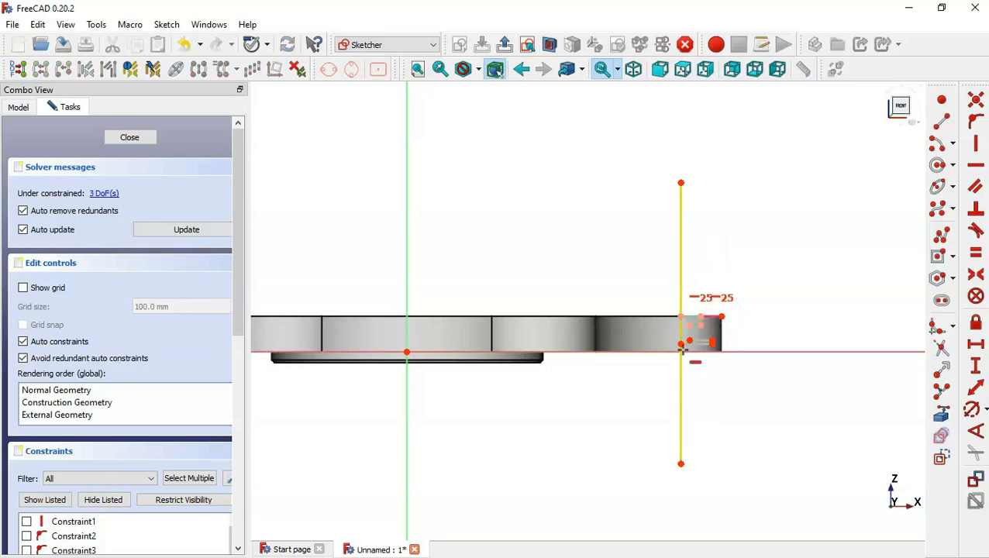
left_click(680, 342)
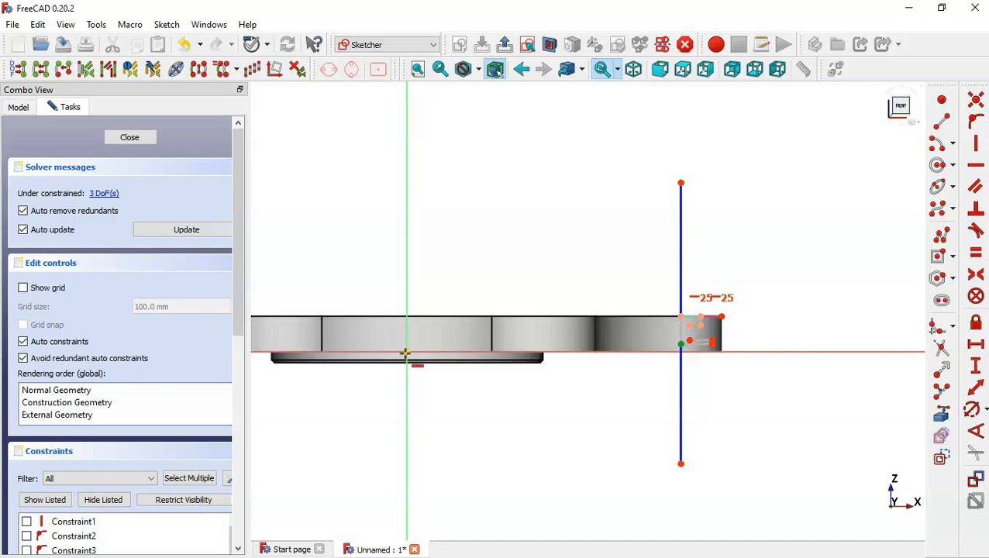
left_click(406, 353)
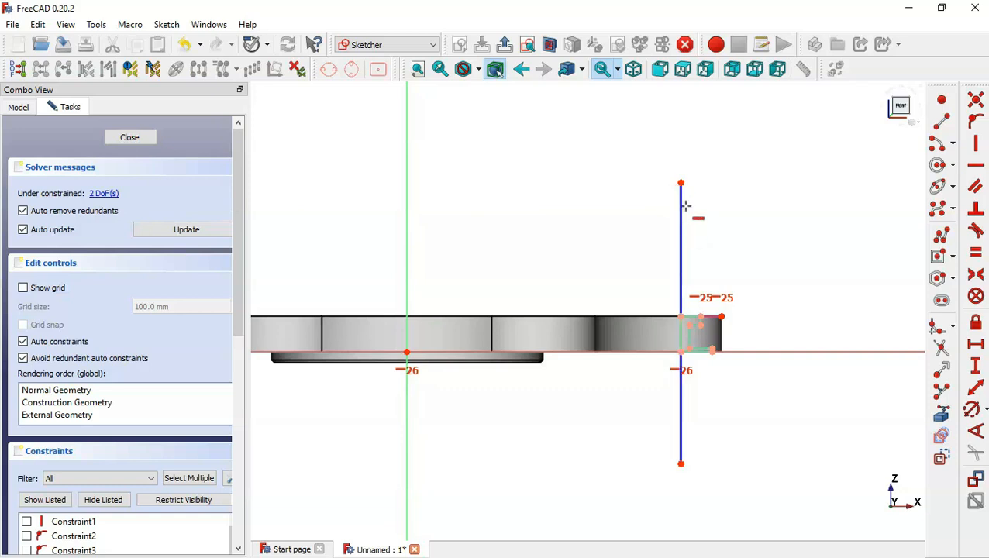
- Finish the sketch and cut a 360° groove from its profile, revolved around Construction line 1
left_click(508, 47)
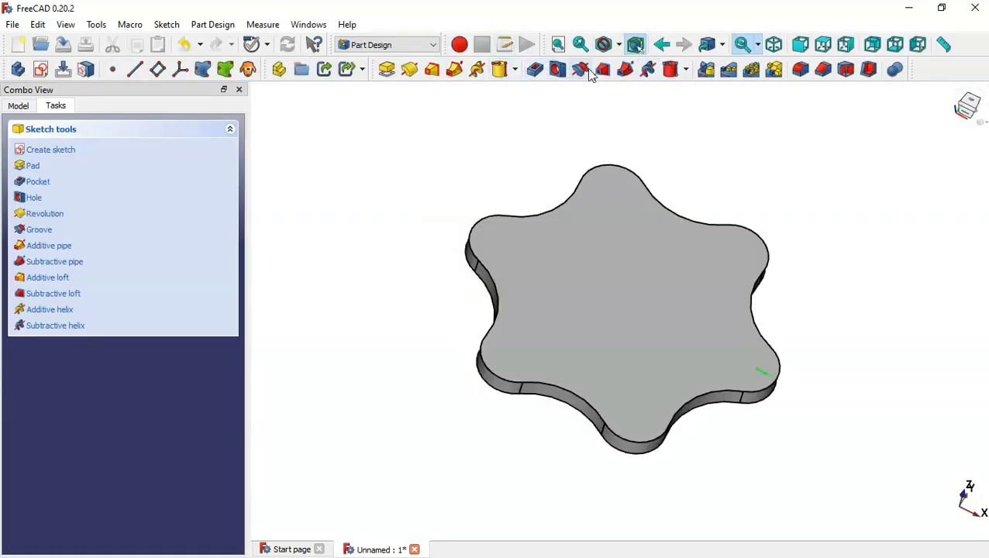
left_click(584, 73)
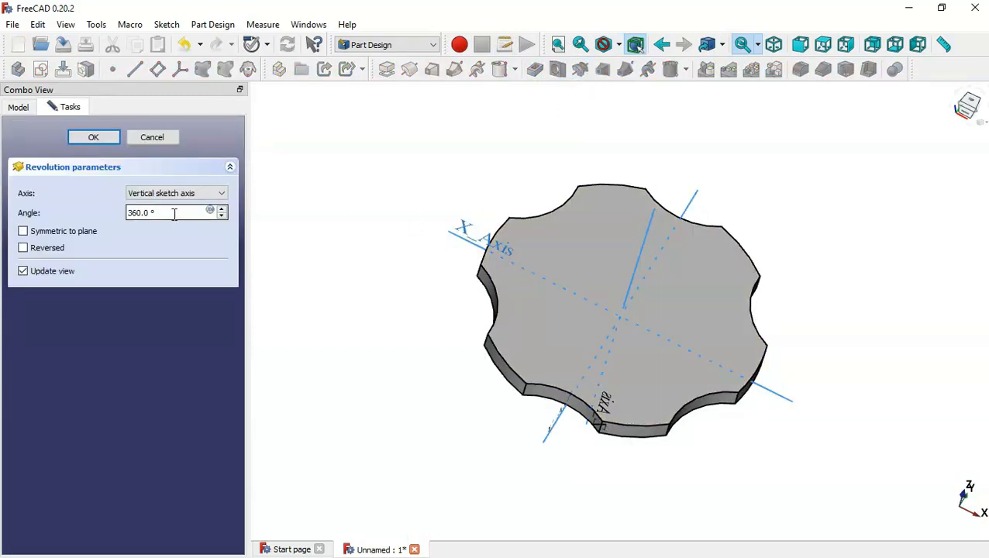
left_click(197, 195)
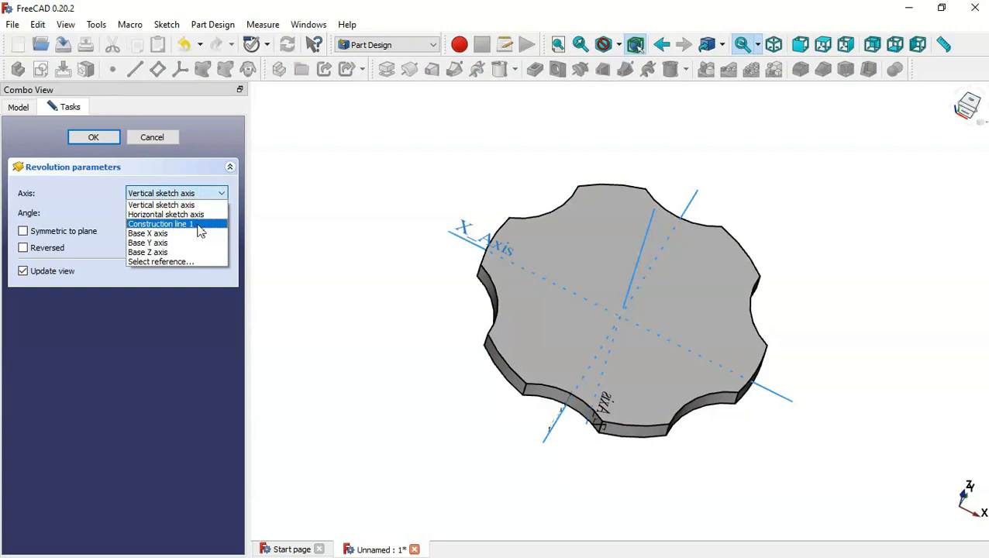
left_click(208, 224)
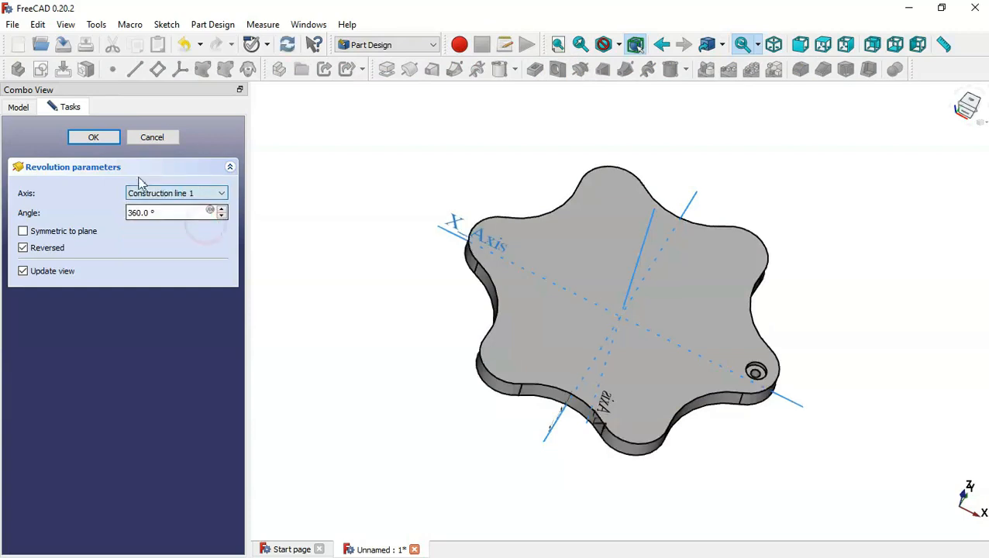
left_click(93, 137)
- Create a polar pattern of the groove around the Base Z axis
left_click(19, 104)
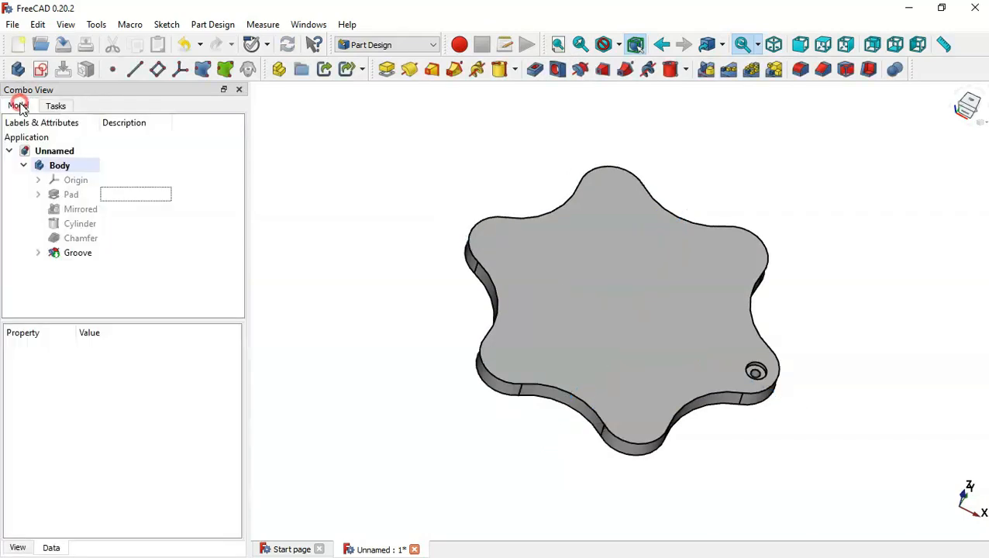
left_click(104, 254)
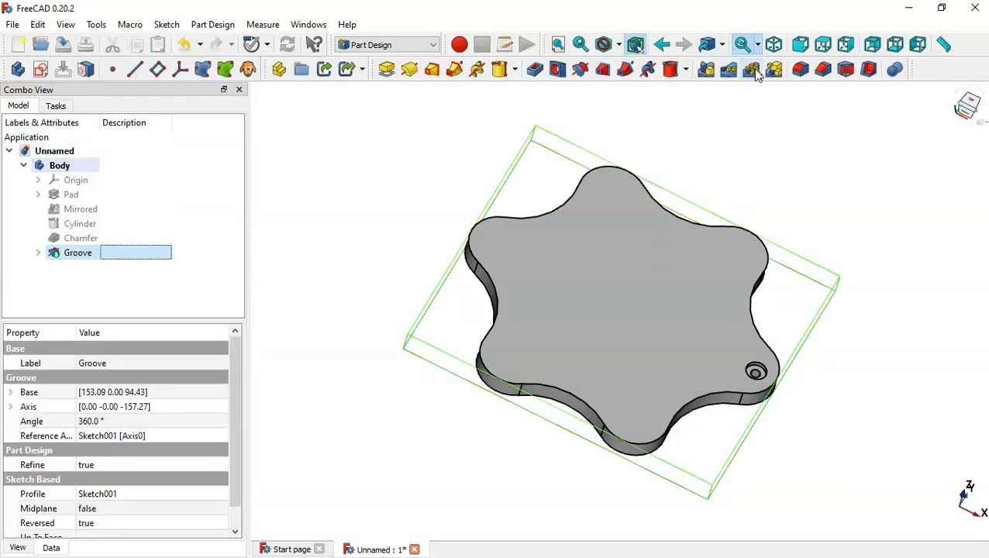
left_click(751, 69)
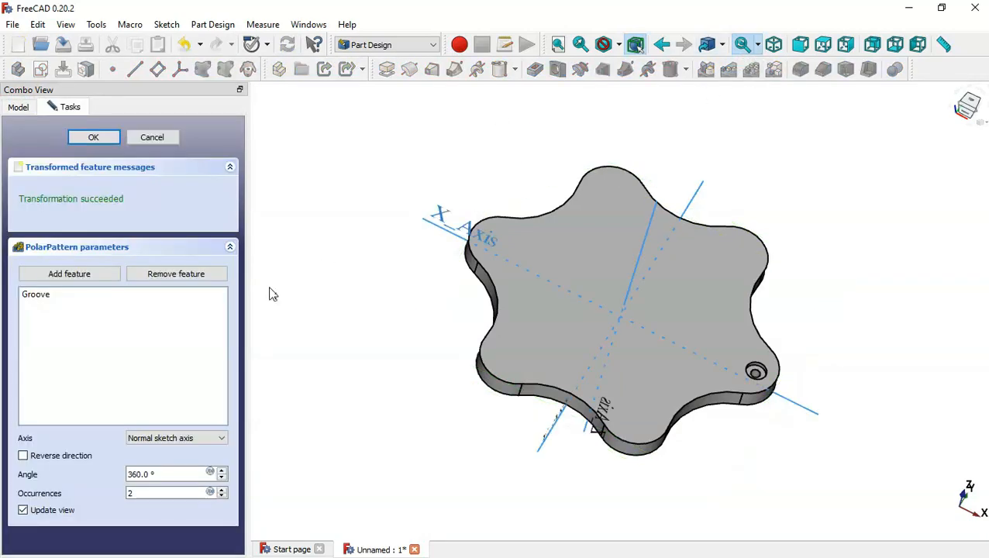
left_click(170, 439)
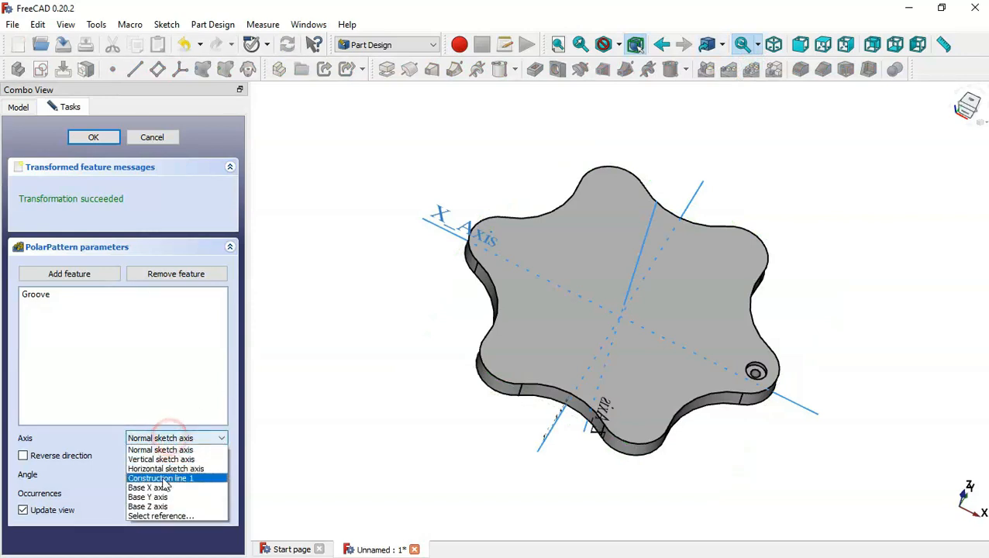
left_click(191, 507)
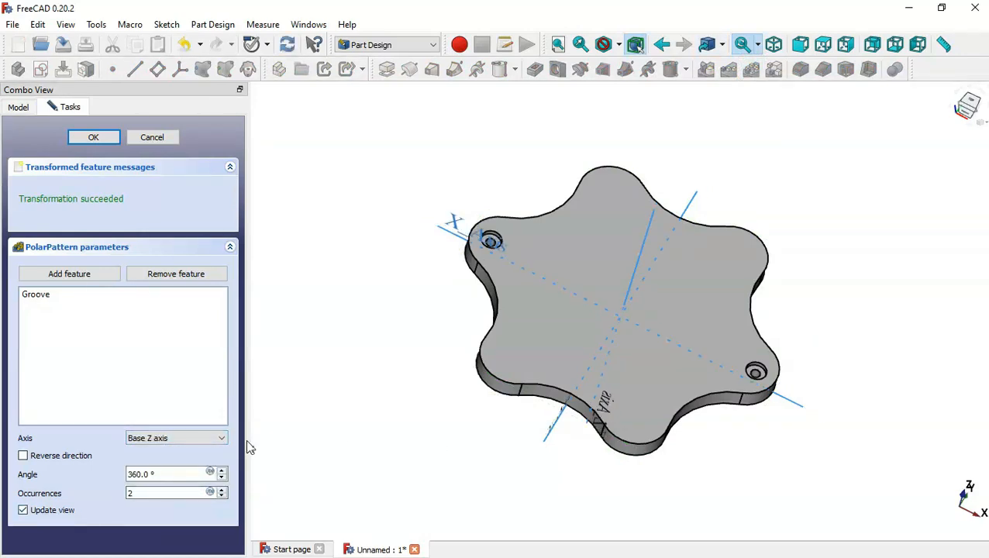
- Set the polar pattern to 6 occurrences over 360° and complete it
left_click(181, 489)
double_click(145, 490)
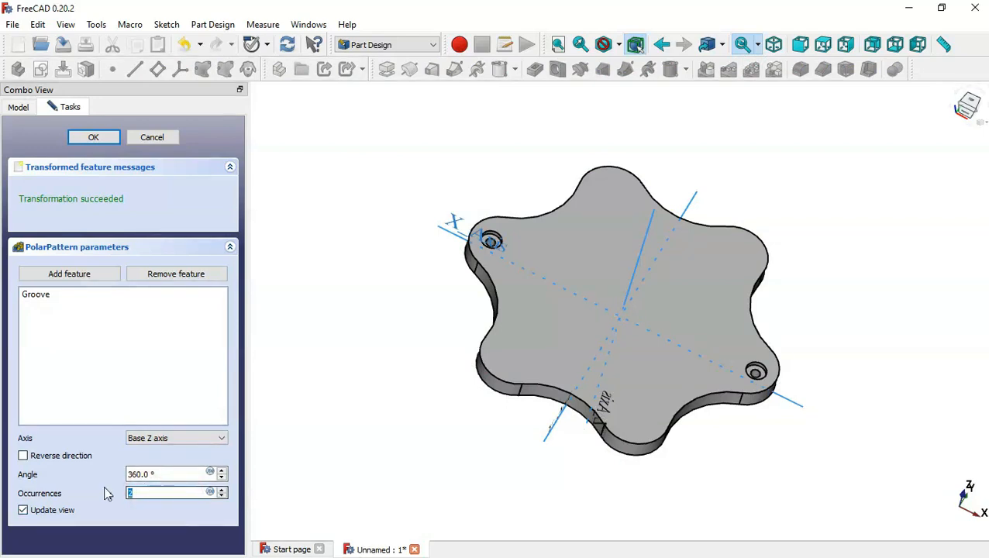
type("6")
key("Return")
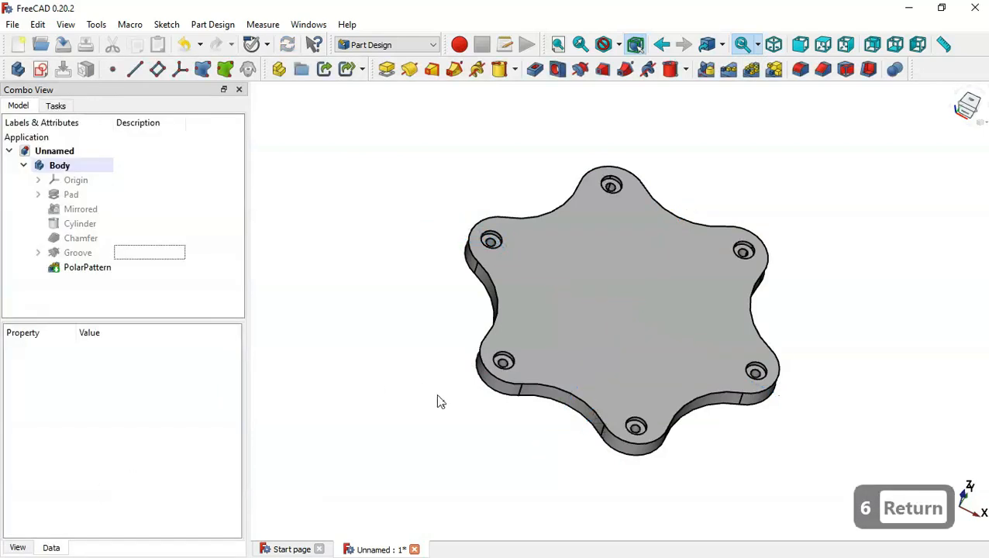
middle_click_drag(467, 447, 495, 444)
key("Home")
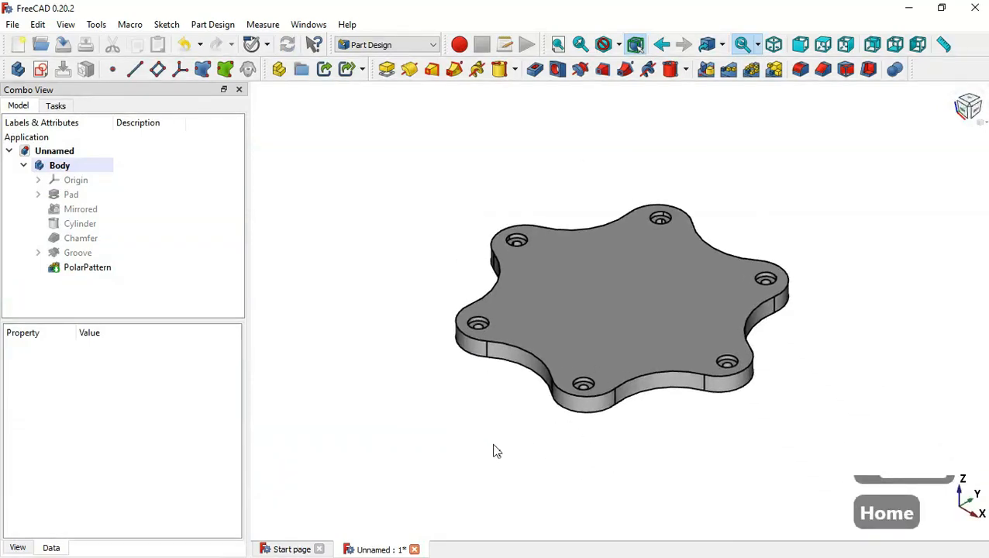
- Consult the reference drawing, and add an additive cylinder attached to the flange's top face with the Inertial CS mode
key("alt+Tab")
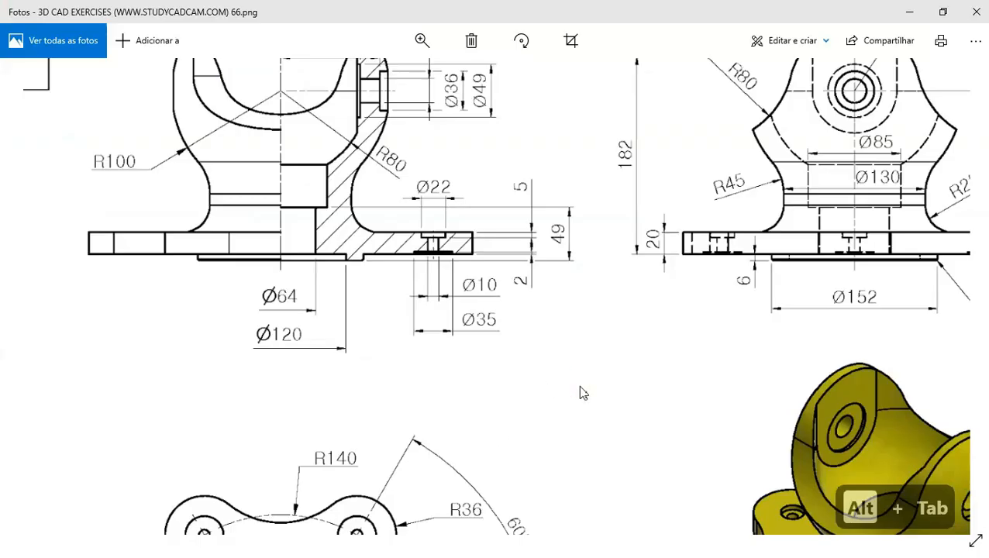
double_click(580, 387)
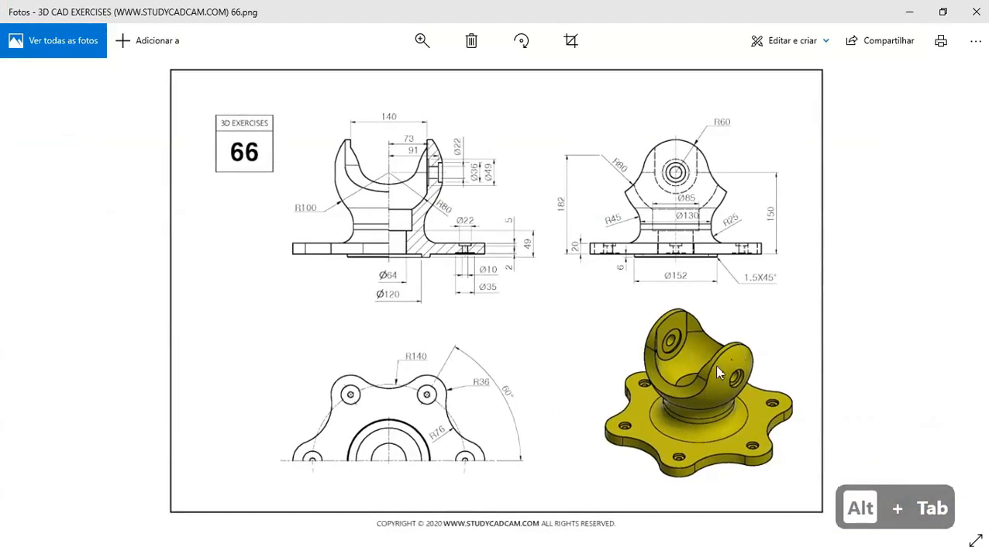
key("alt+Tab")
key("alt+Tab")
double_click(756, 205)
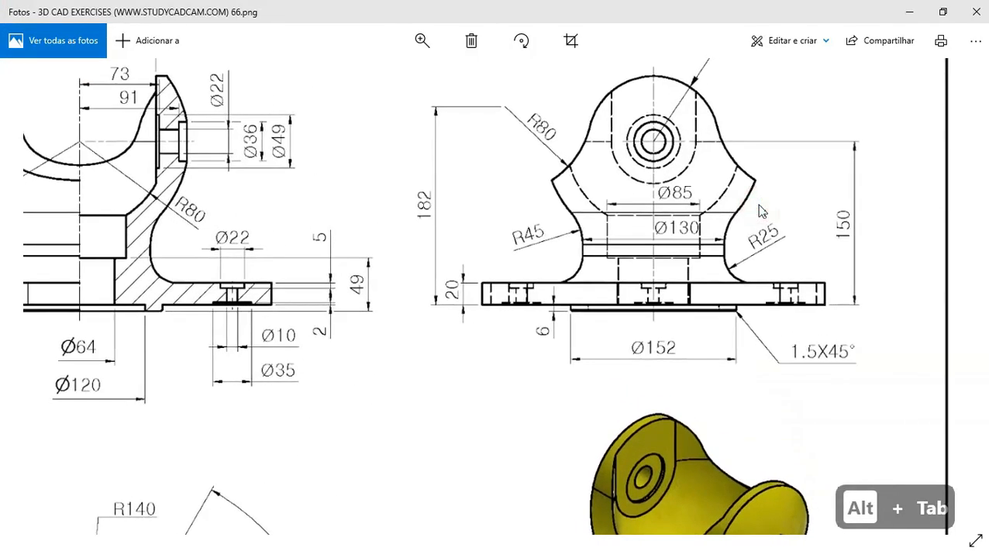
key("alt+Tab")
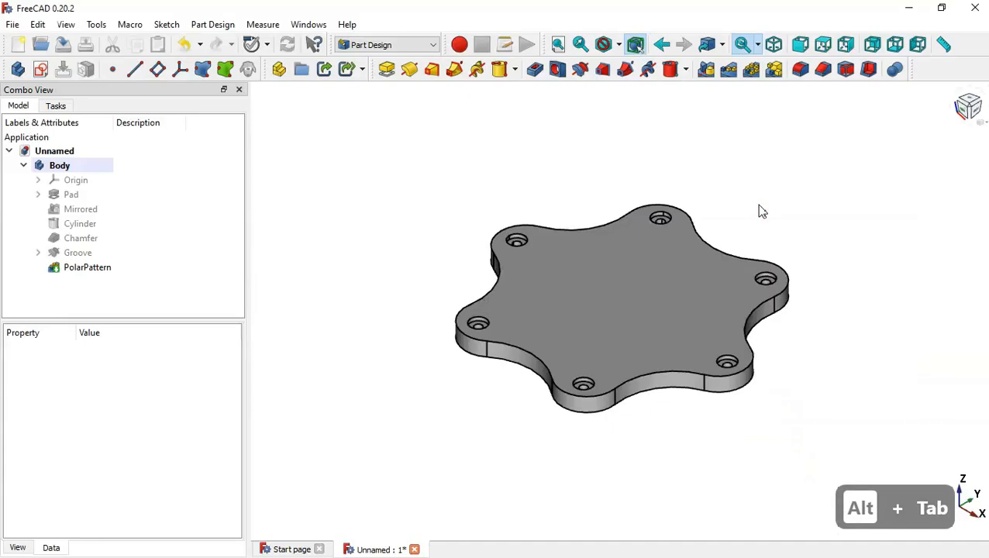
left_click(514, 72)
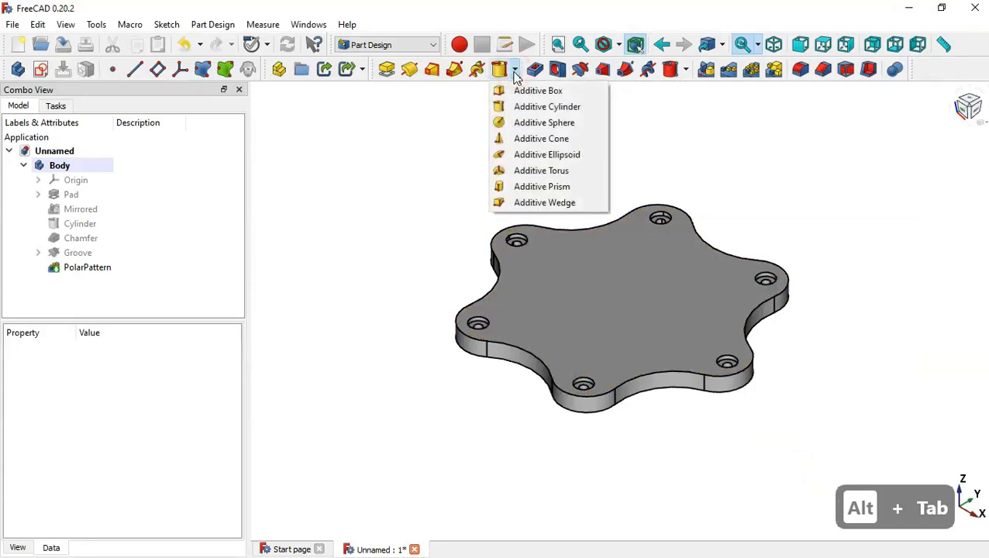
left_click(572, 106)
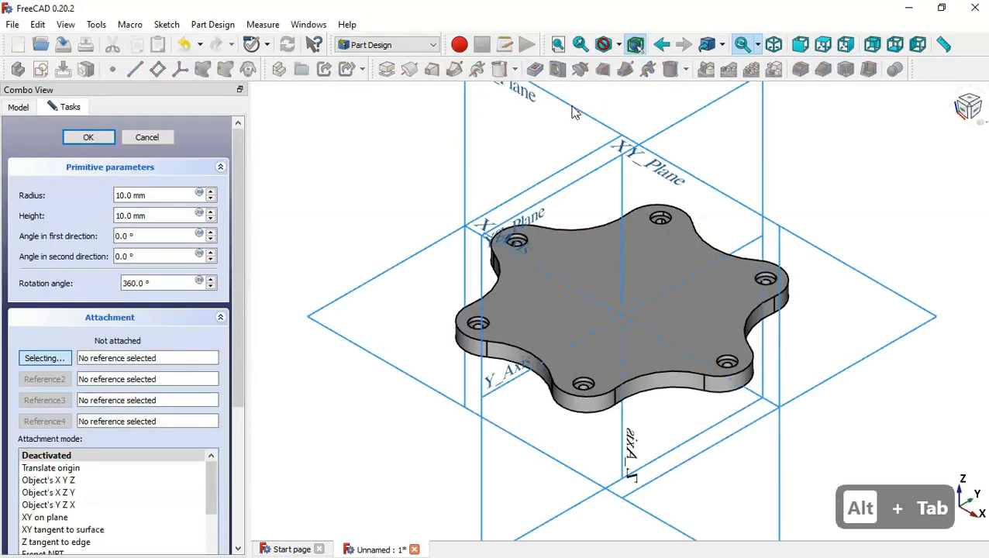
left_click(574, 263)
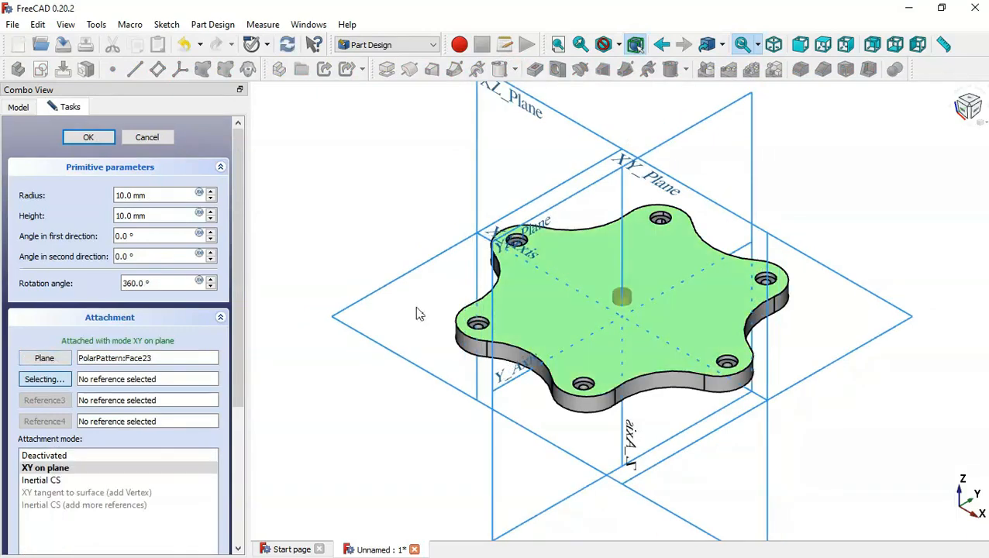
left_click(54, 482)
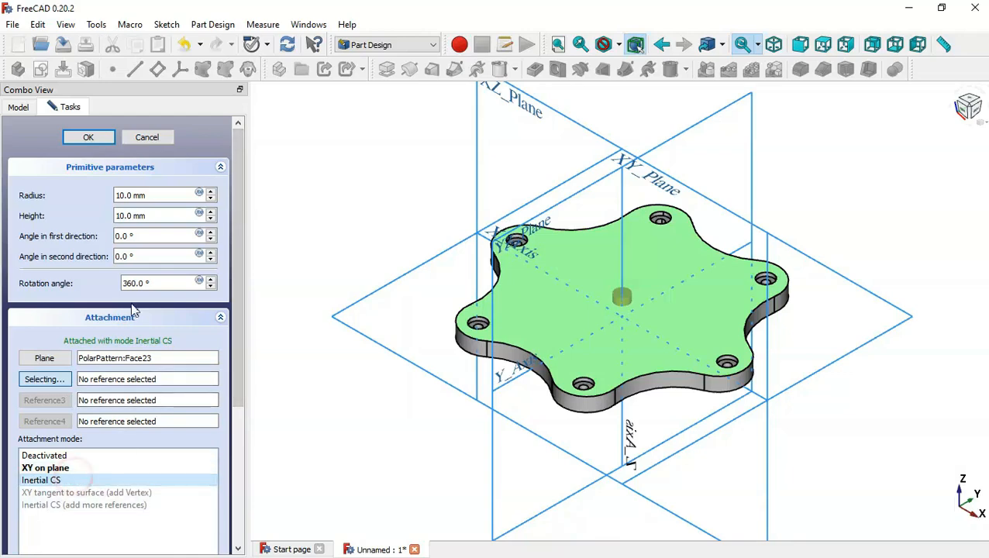
- Set the cylinder's radius to 130/2 mm, based on the Ø130 in the reference drawing
triple_click(163, 198)
key("alt+Tab")
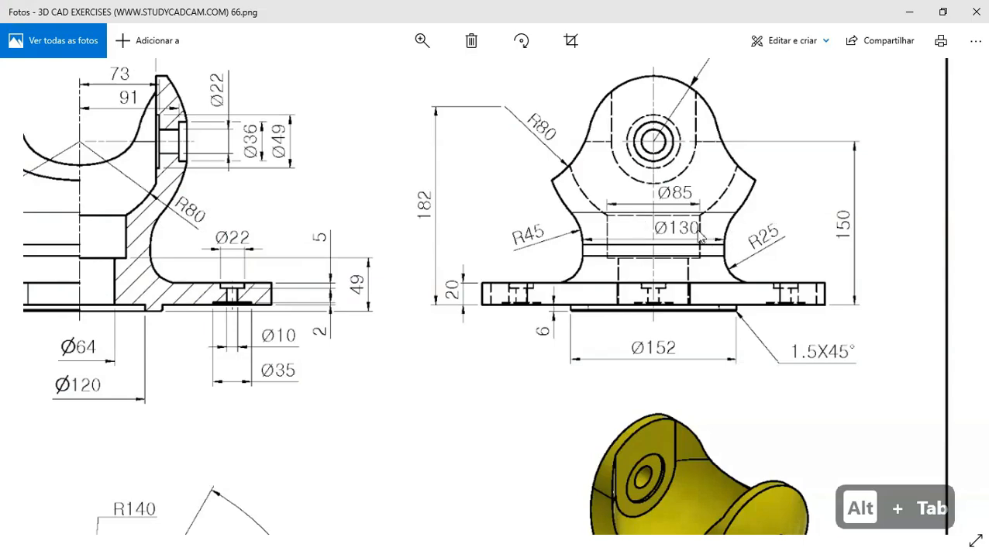
key("alt+Tab")
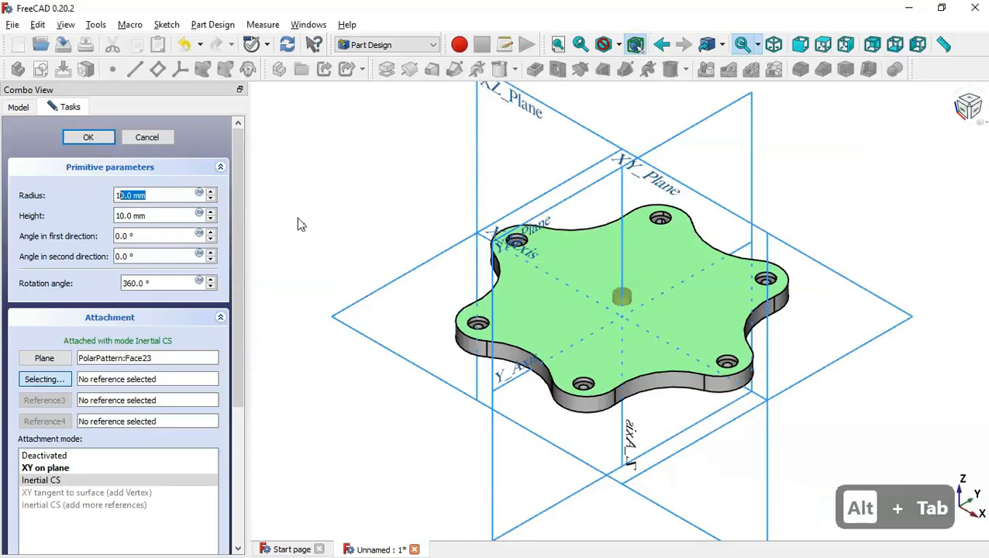
triple_click(166, 194)
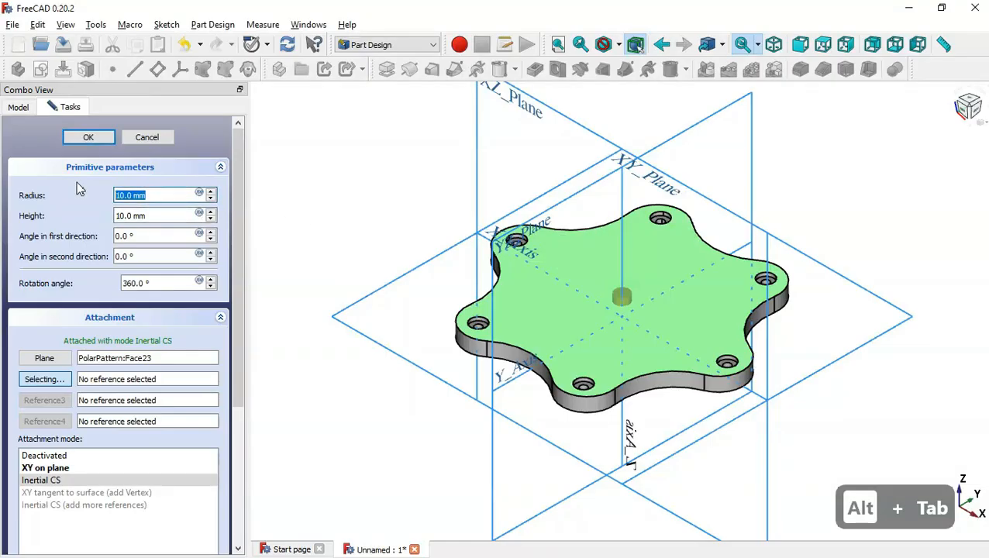
type("130")
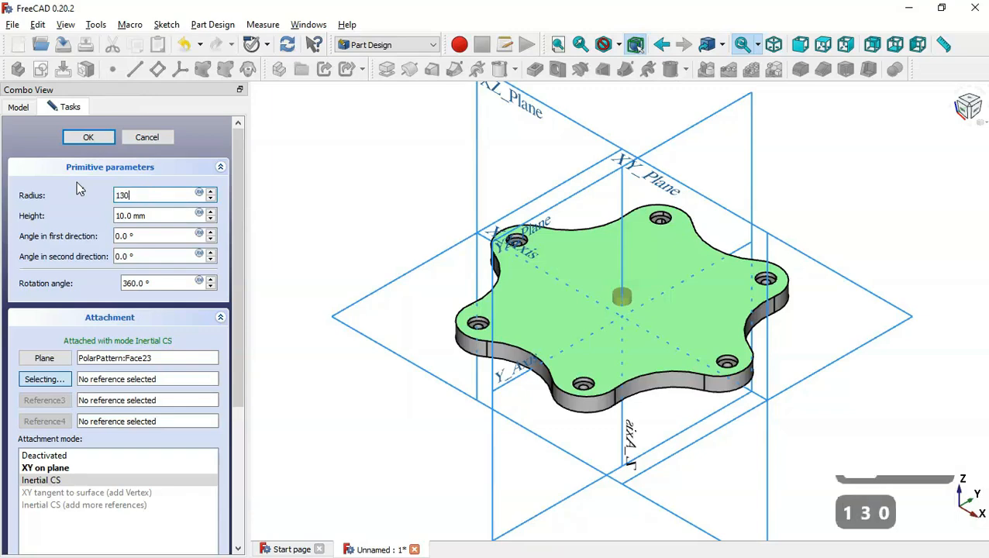
type("/2")
key("Tab")
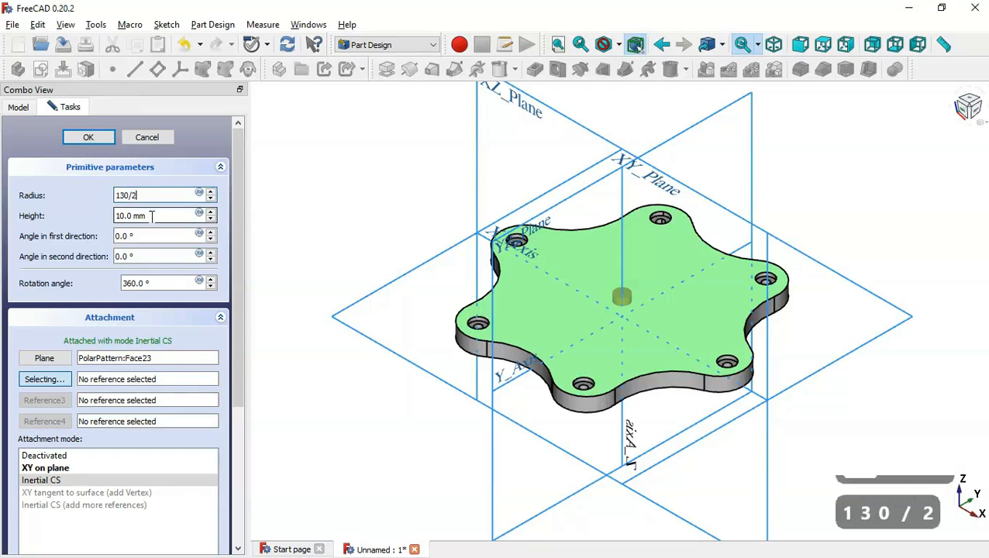
- Set the cylinder's height to 150-20 mm from the drawing's 150 and 20 dimensions, and complete the cylinder
key("alt+Tab")
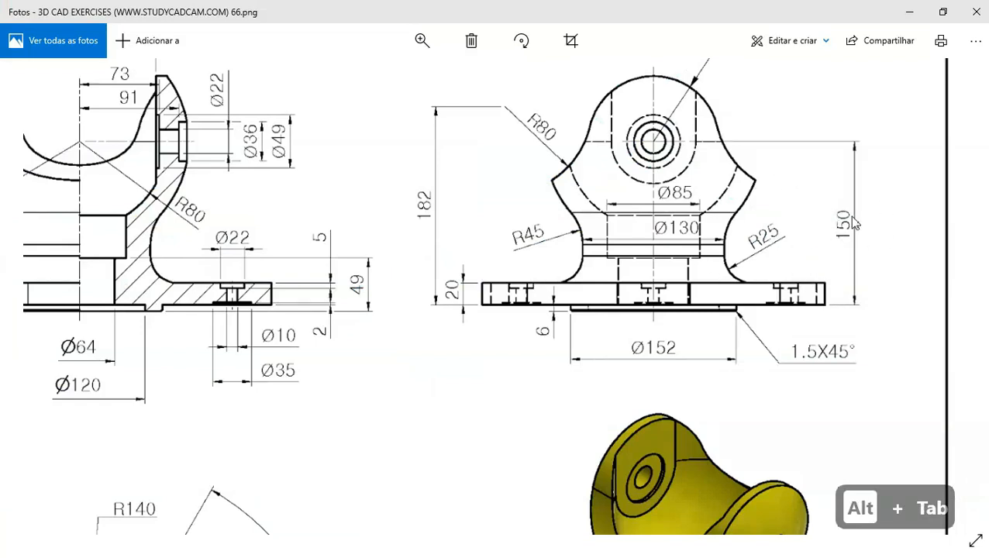
key("alt+Tab")
double_click(131, 215)
type("150")
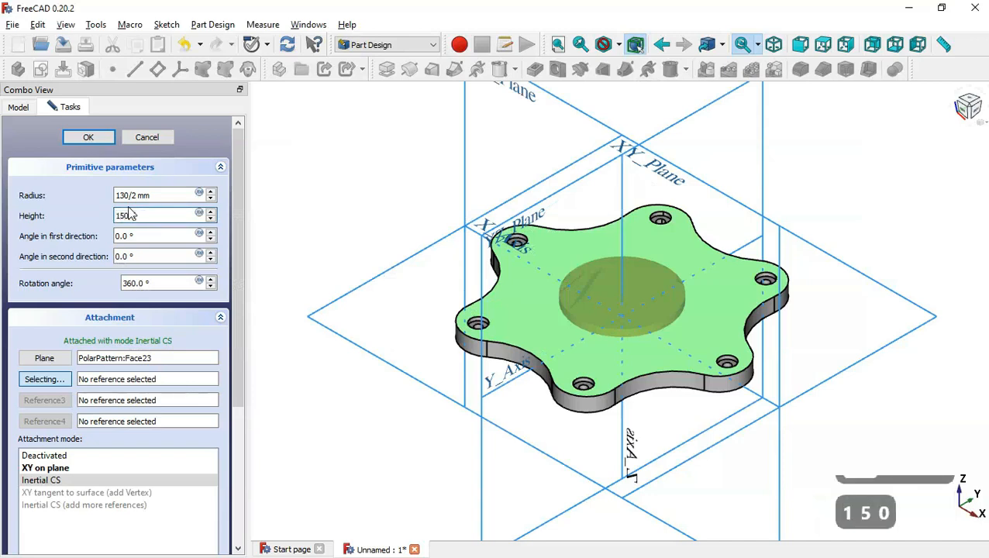
key("alt+Tab")
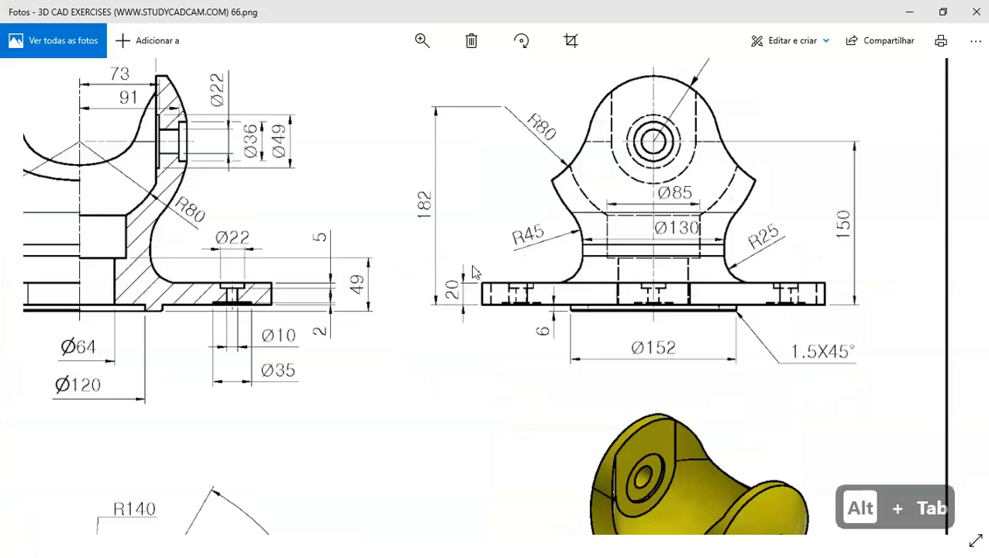
key("alt+Tab")
left_click(169, 216)
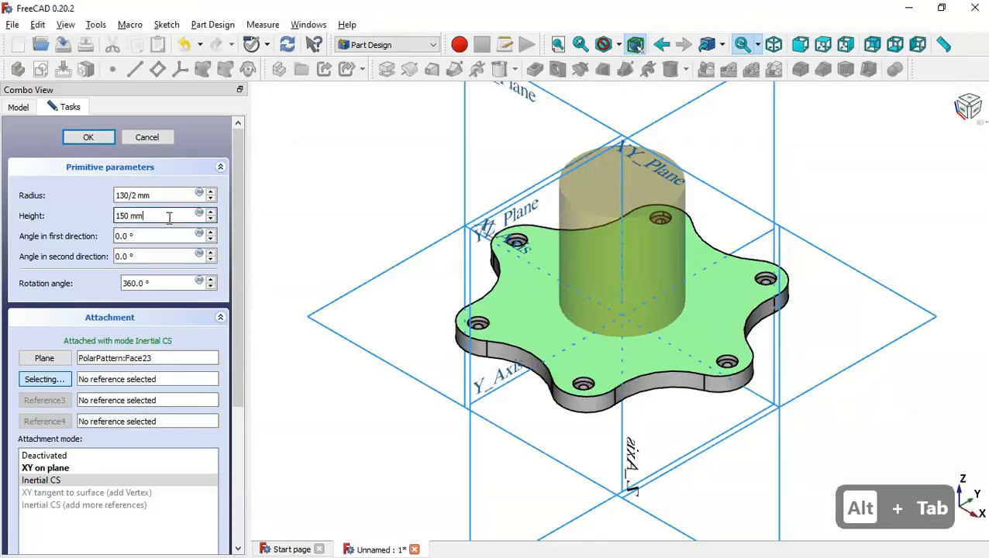
key("BackSpace")
key("BackSpace")
type("-20")
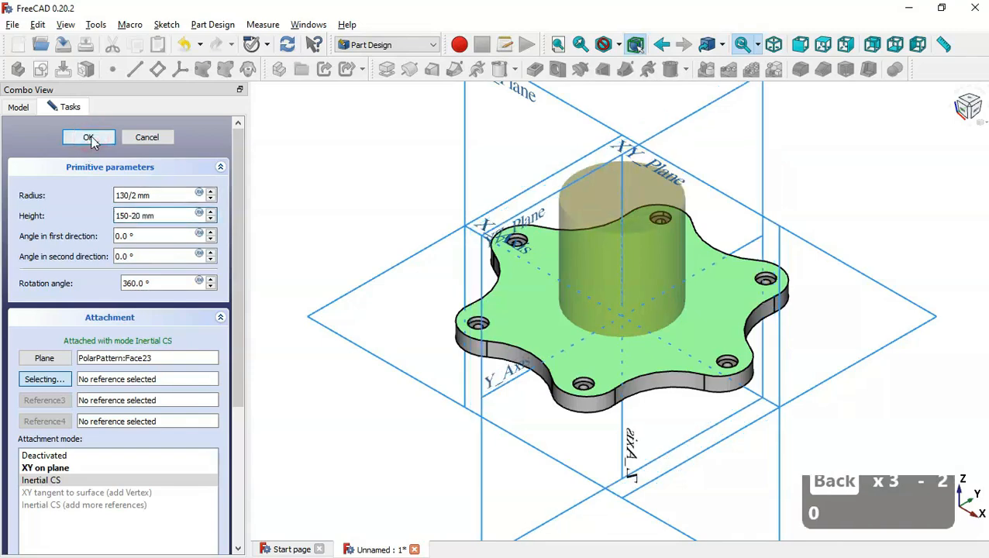
left_click(89, 137)
left_click(293, 234)
- Add an additive sphere attached to the cylinder's top face in XY on plane mode
left_click_drag(360, 382, 466, 372)
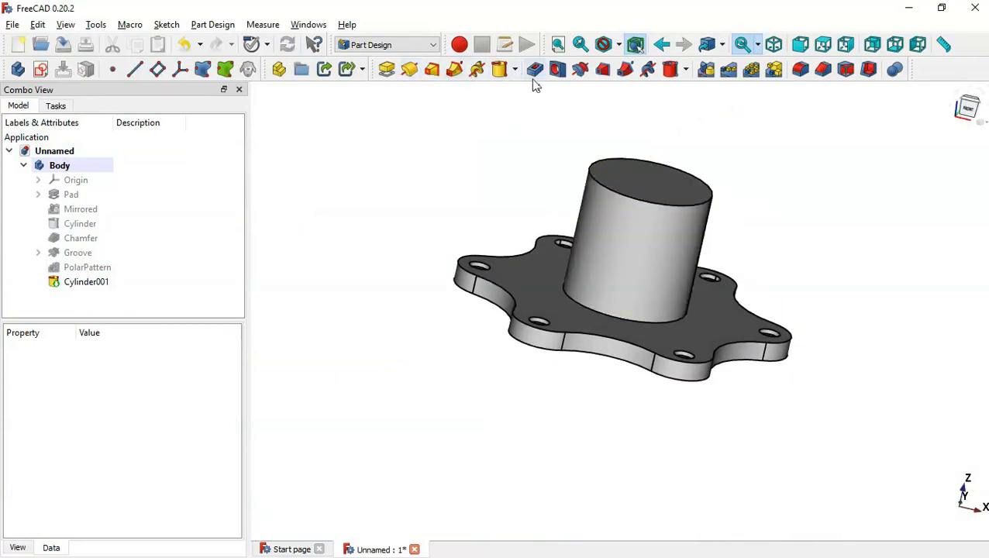
left_click(516, 70)
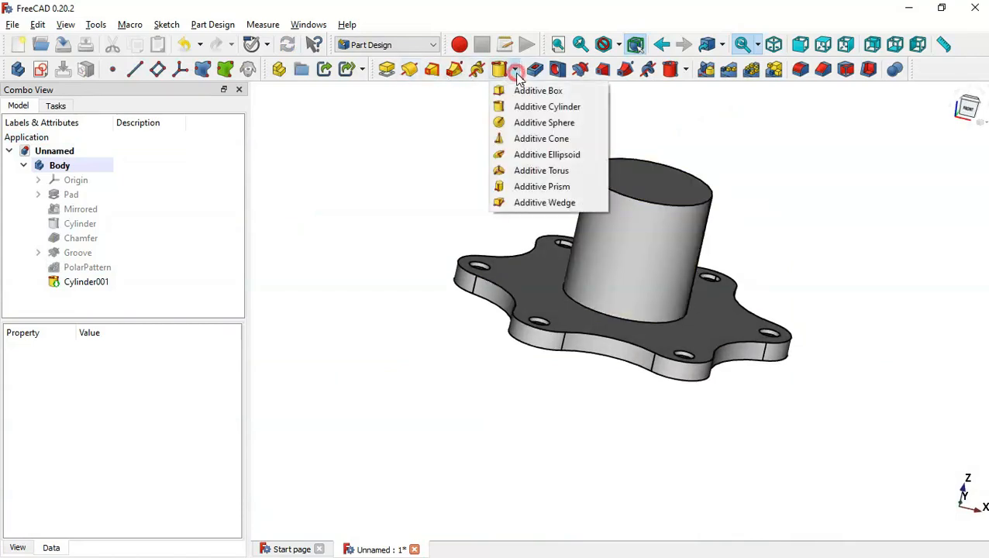
left_click(545, 124)
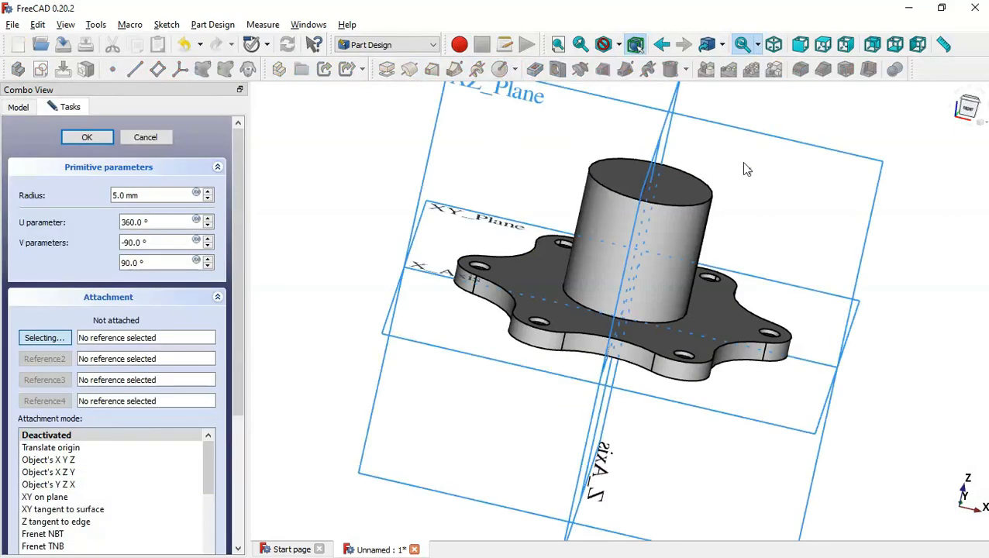
left_click(683, 189)
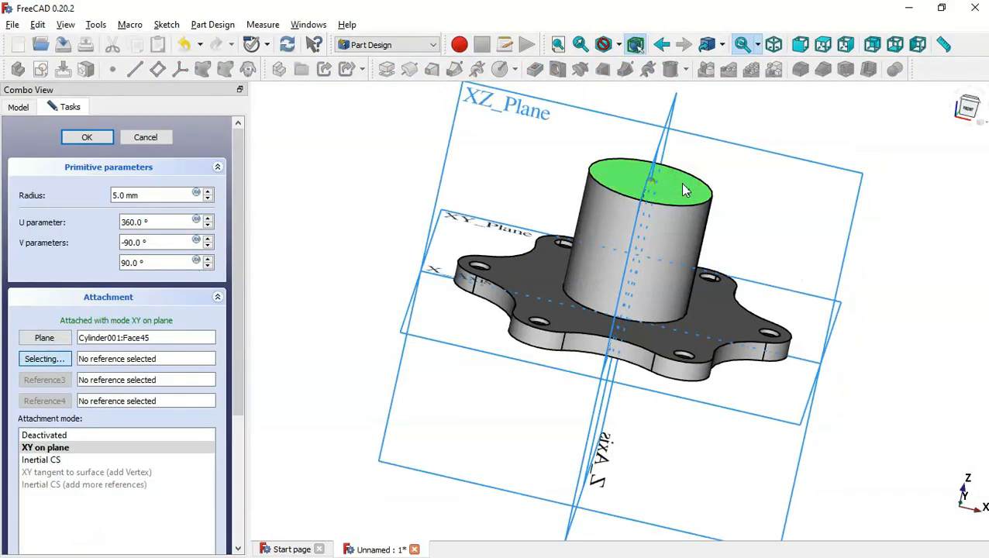
key("Home")
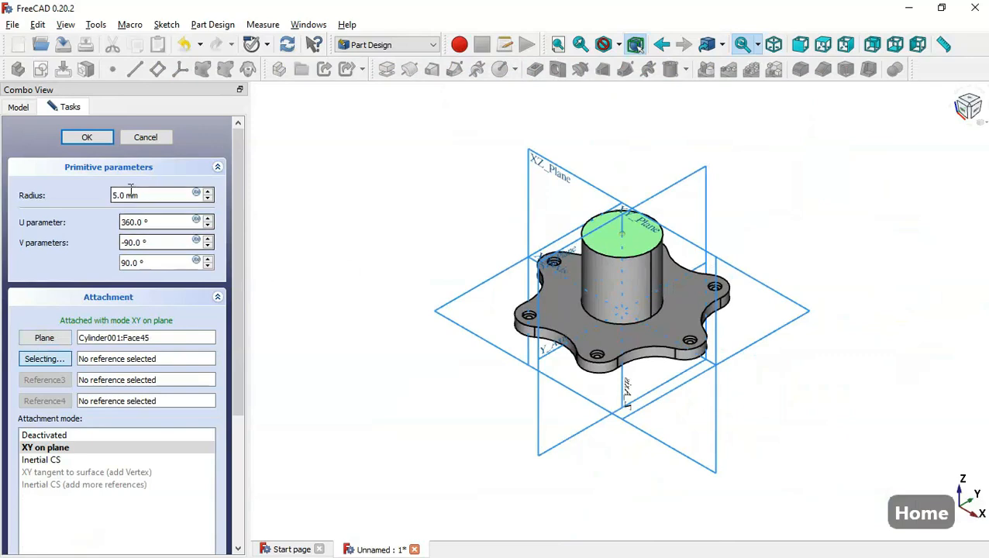
- Check the spherical body's radius in the reference drawing, set the sphere's radius to 100 mm and complete the sphere
key("alt+Tab")
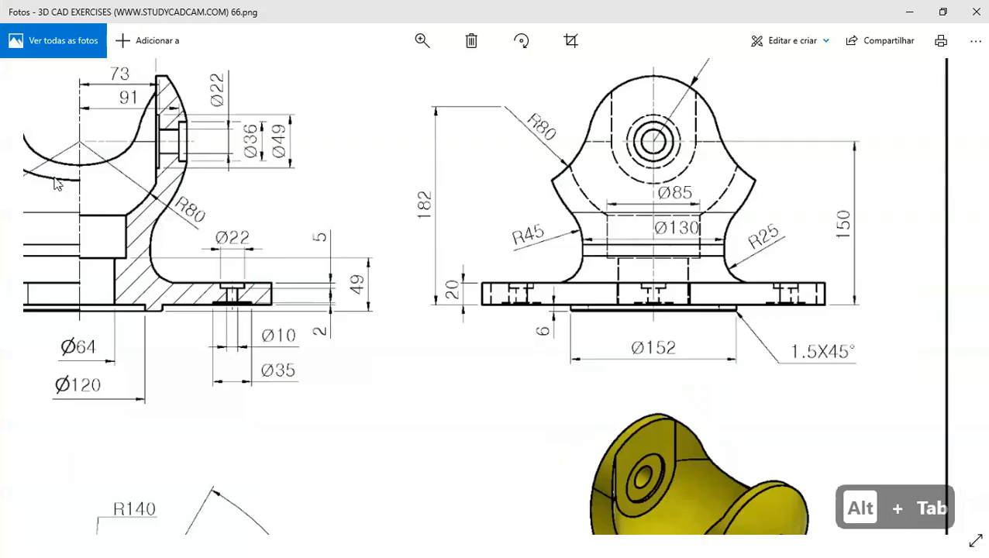
mouse_move(624, 221)
left_mouse_down()
mouse_move(615, 248)
mouse_move(809, 247)
left_mouse_up()
key("alt+Tab")
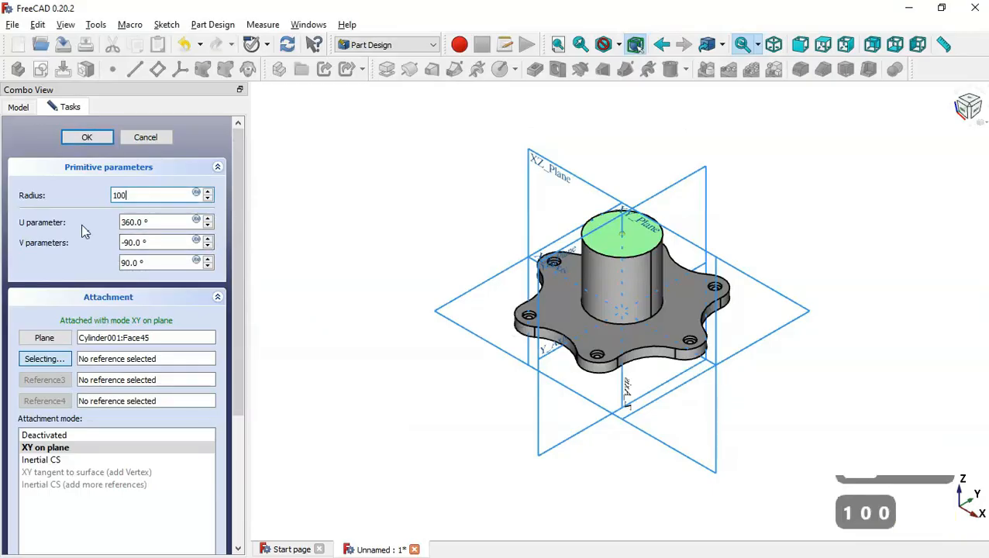
left_click(361, 227)
middle_click_drag(415, 422, 495, 388)
left_click(82, 137)
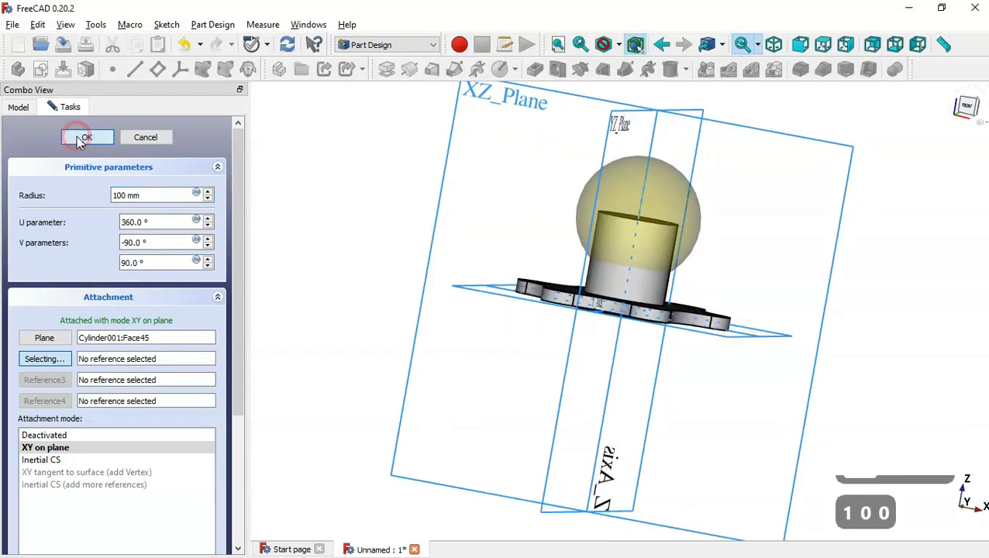
- Consult the reference drawing and fillet the edge where the sphere meets the cylinder with a 45 mm radius
key("alt+Tab")
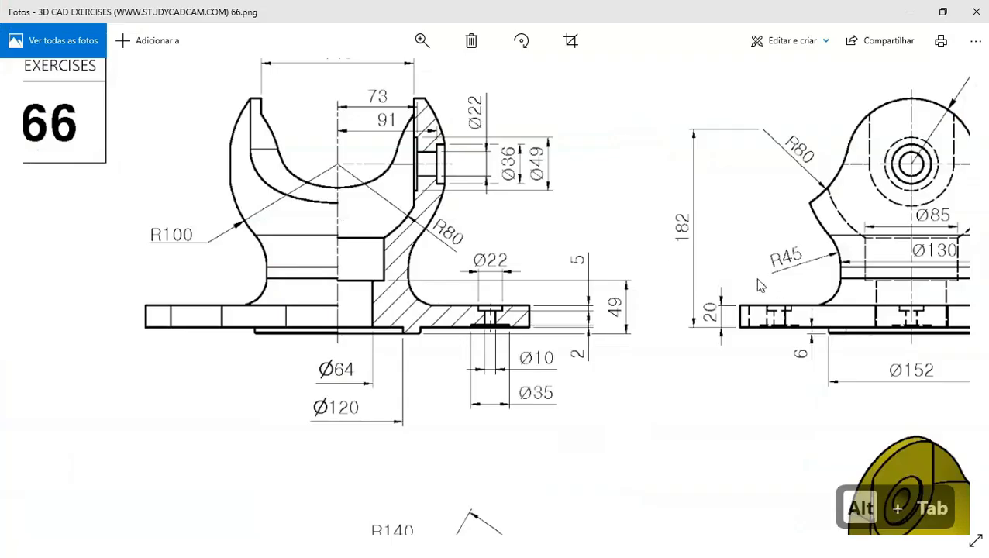
mouse_move(829, 285)
left_mouse_down()
mouse_move(655, 263)
mouse_move(536, 233)
left_mouse_up()
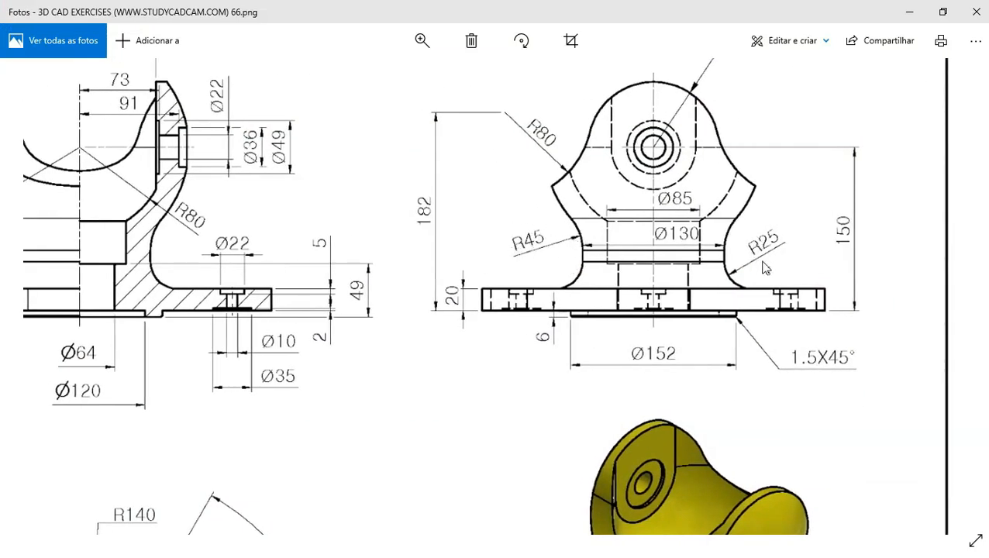
key("alt+Tab")
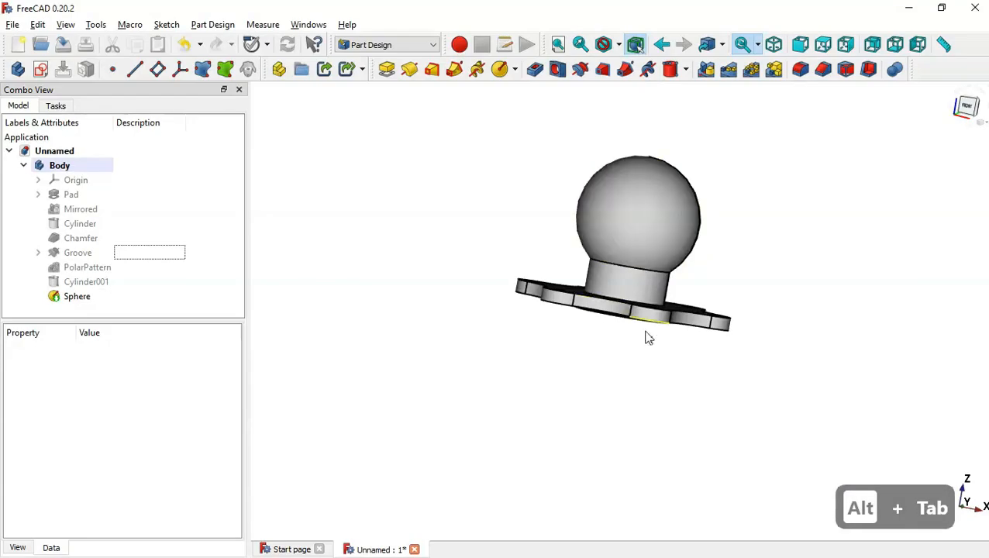
left_click(636, 268)
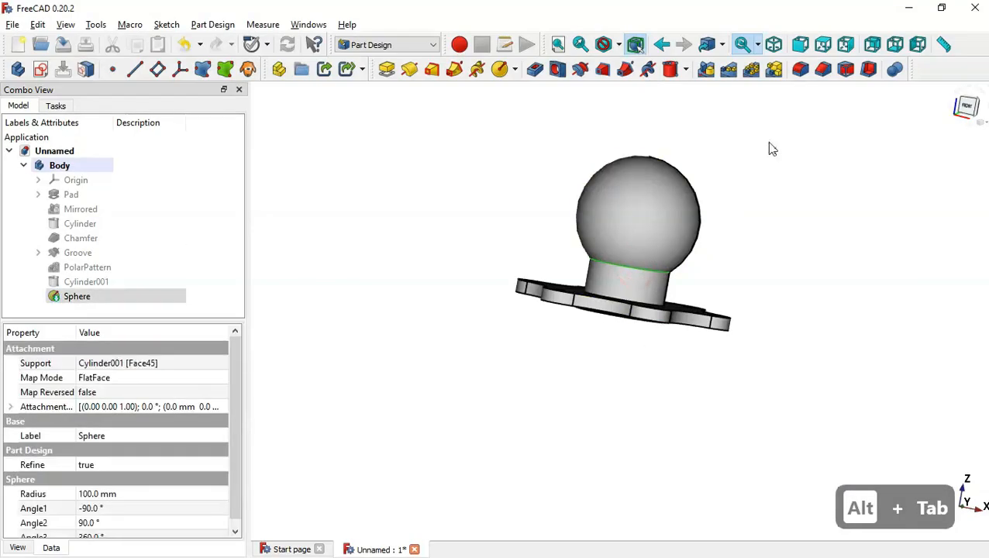
left_click(802, 71)
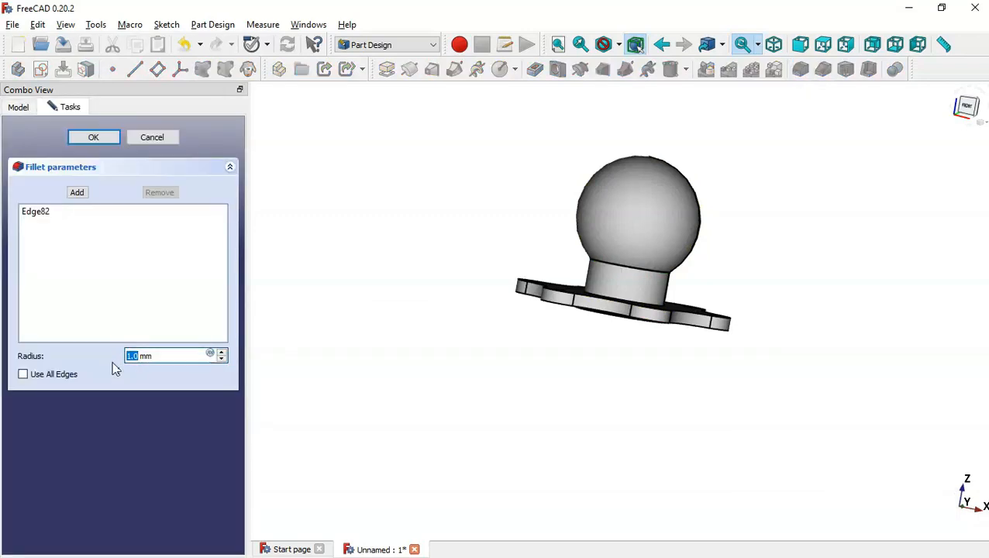
type("45")
key("Return")
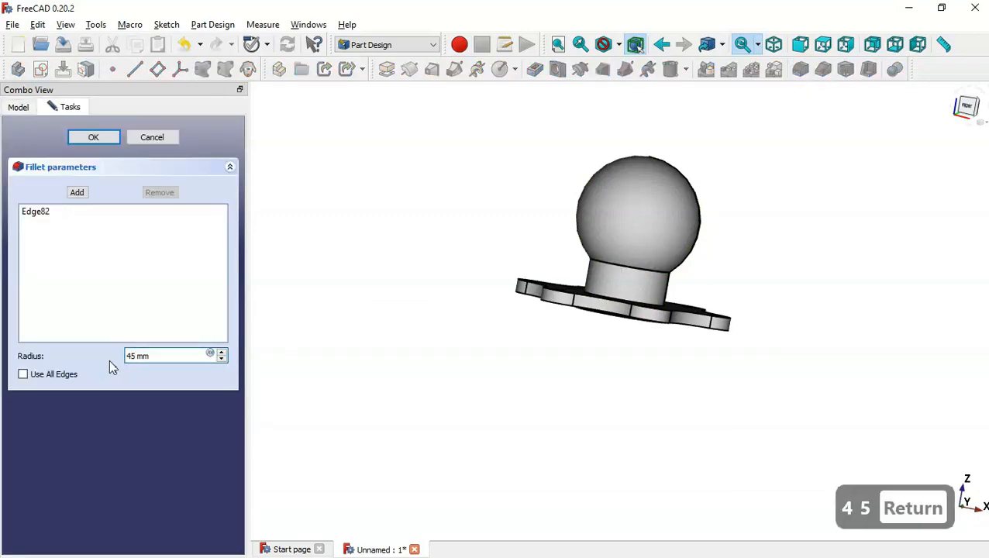
- Fillet the edge where the cylinder meets the flange's top face with a 25 mm radius
left_click_drag(433, 369, 430, 419)
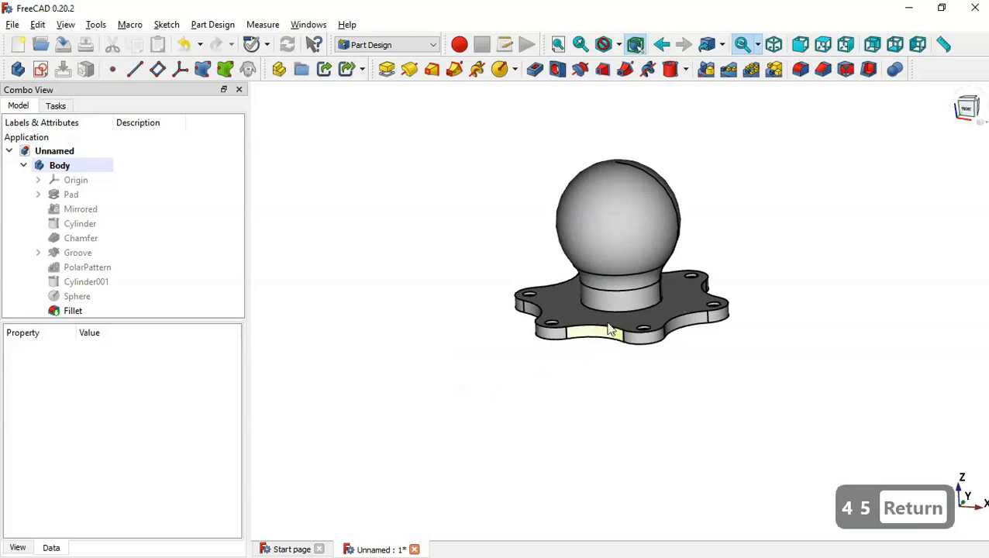
scroll(616, 316, "up", 4)
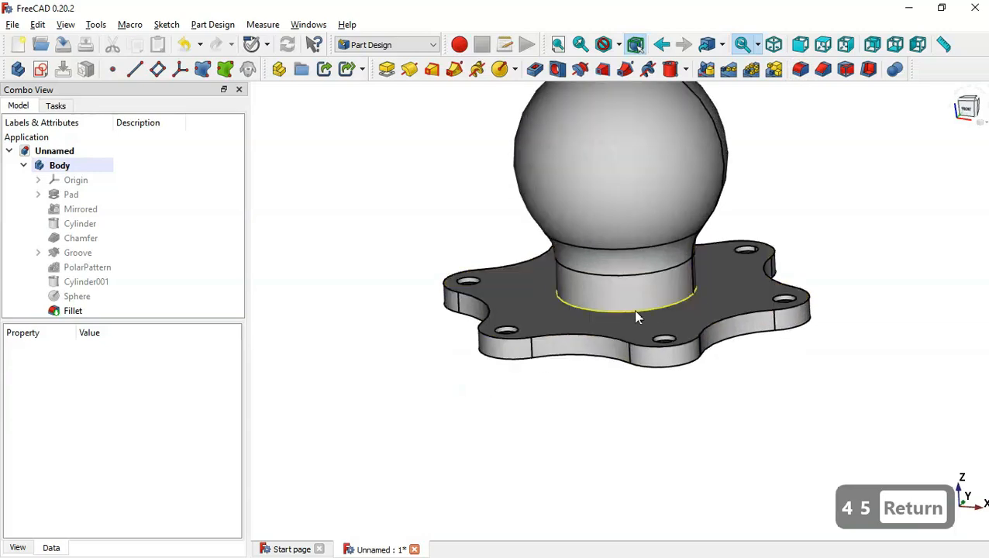
left_click(635, 312)
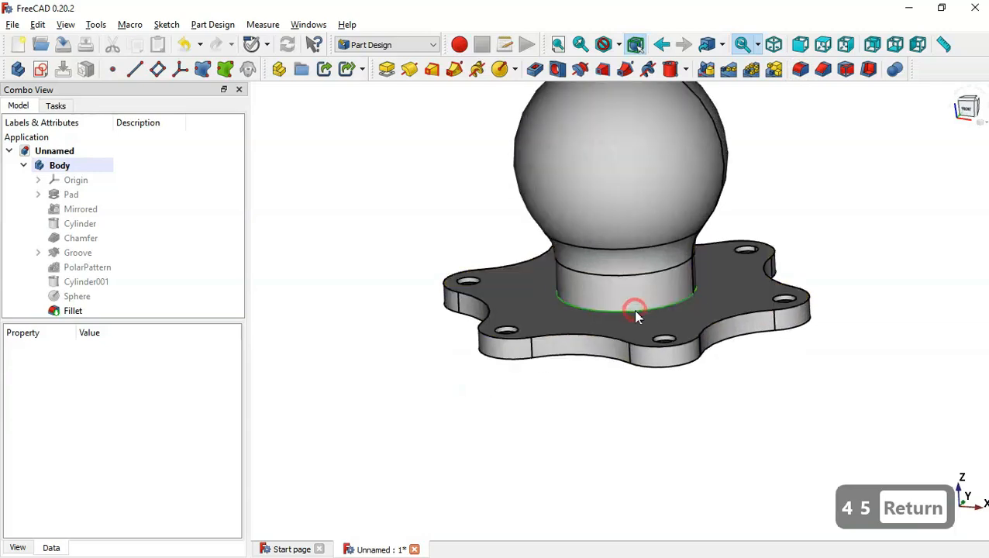
left_click(800, 71)
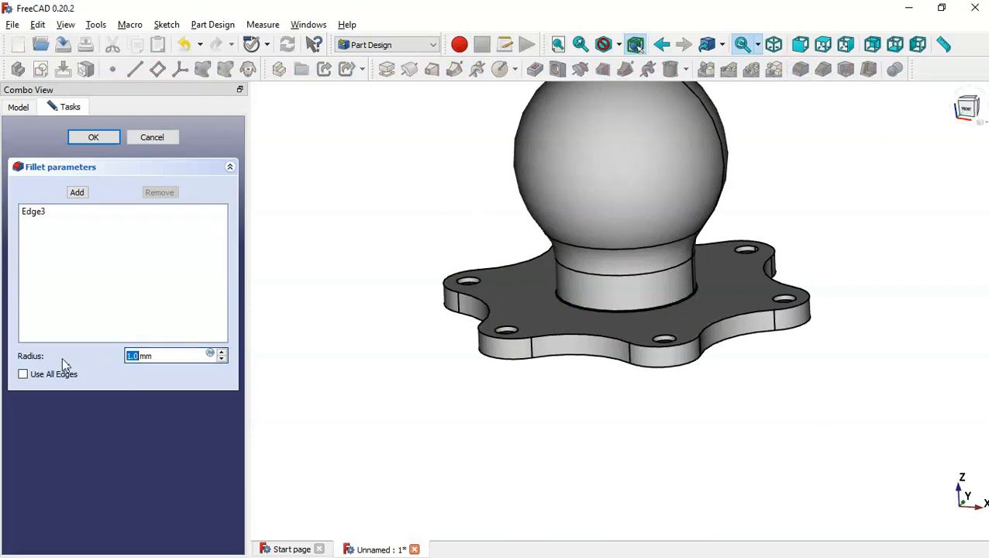
type("25")
key("Return")
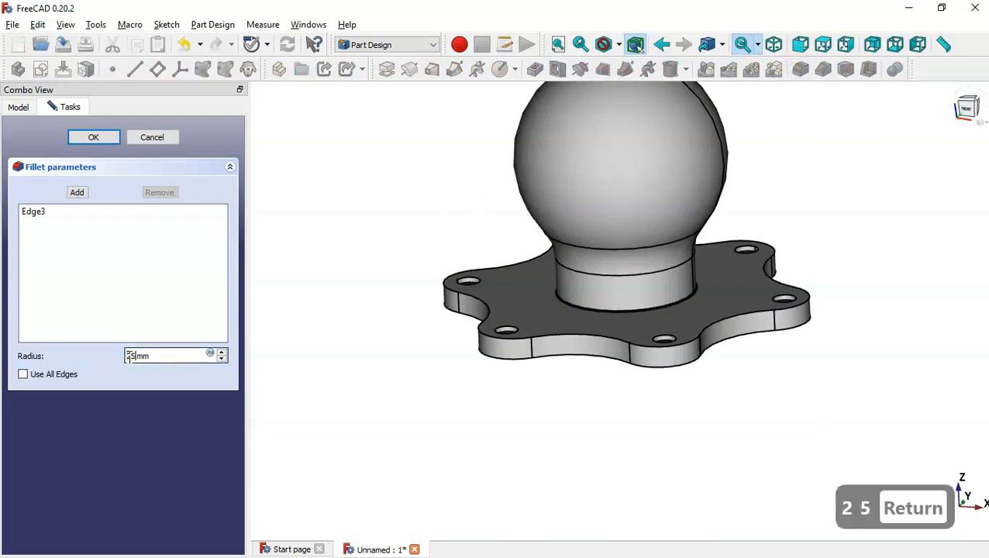
key("Home")
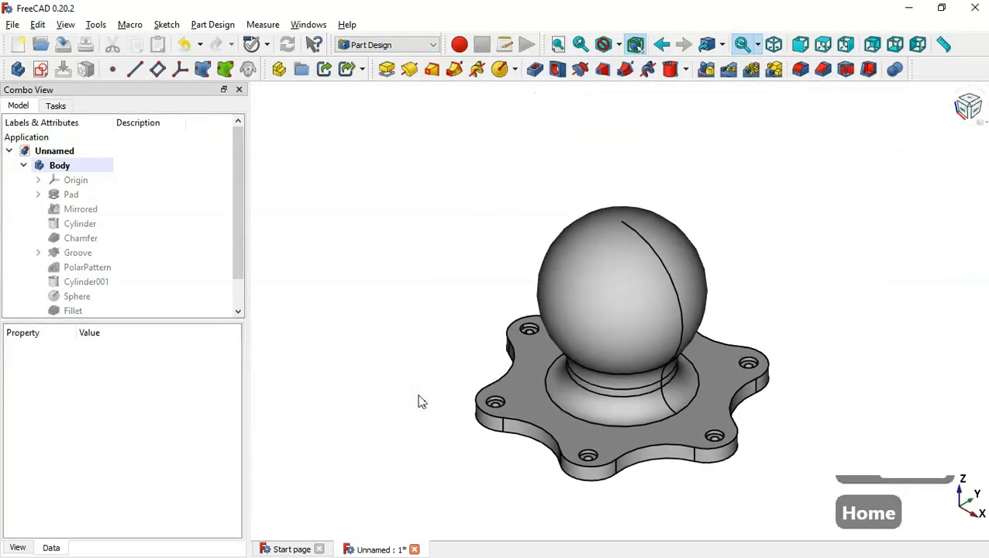
- Review the yoke's side profile in the reference drawing, and start a sketch on the YZ plane with the section view on
key("alt+Tab")
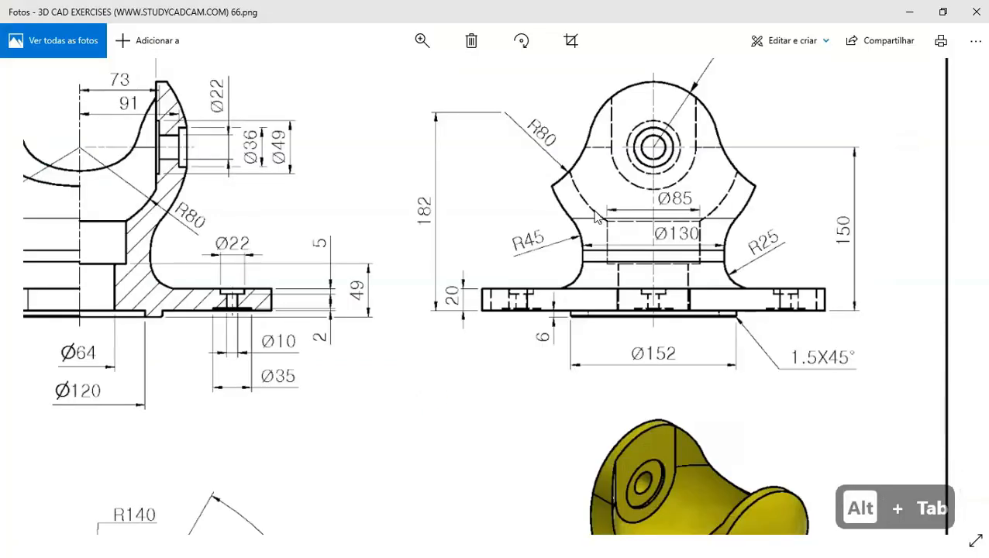
mouse_move(593, 206)
left_mouse_down()
mouse_move(593, 265)
mouse_move(553, 221)
mouse_move(600, 216)
left_mouse_up()
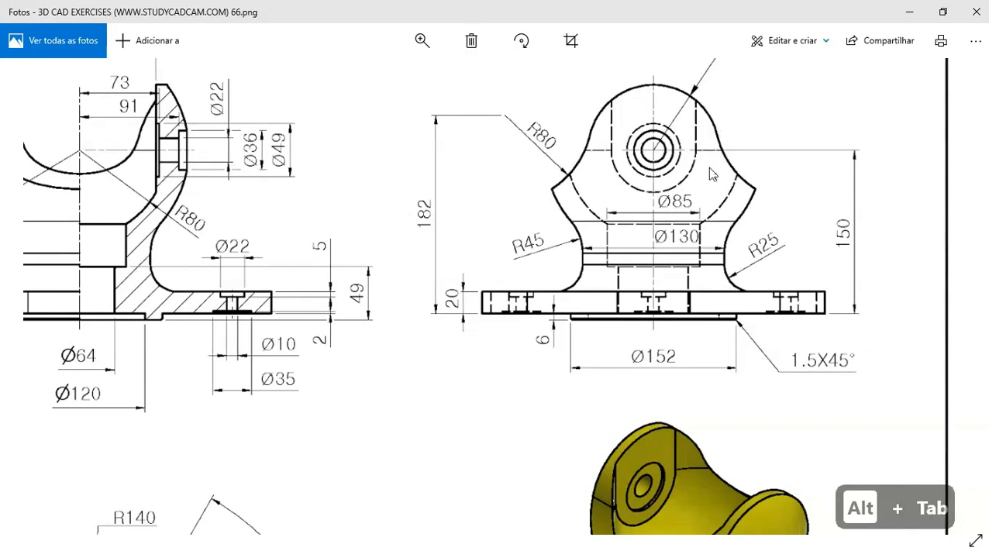
scroll(699, 180, "down", 5)
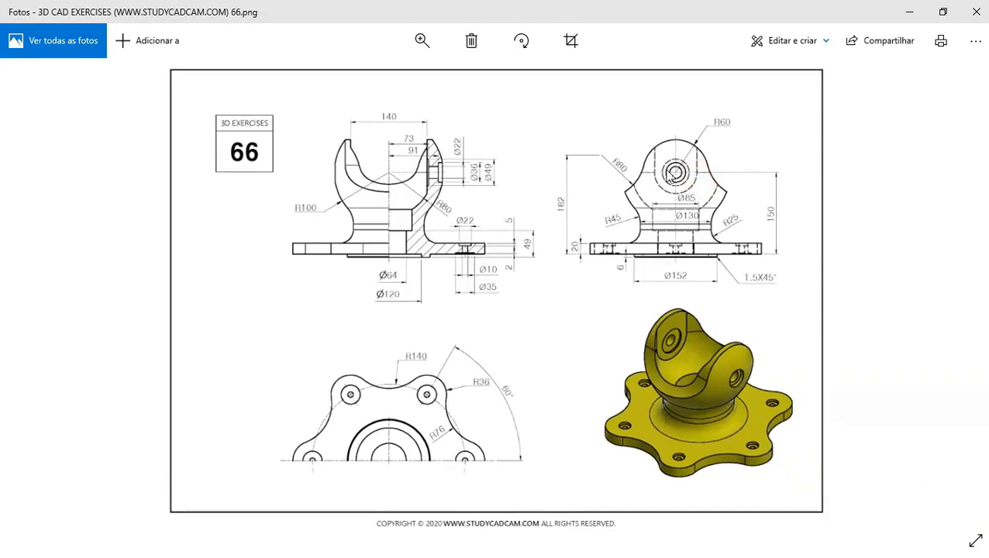
key("alt+Tab")
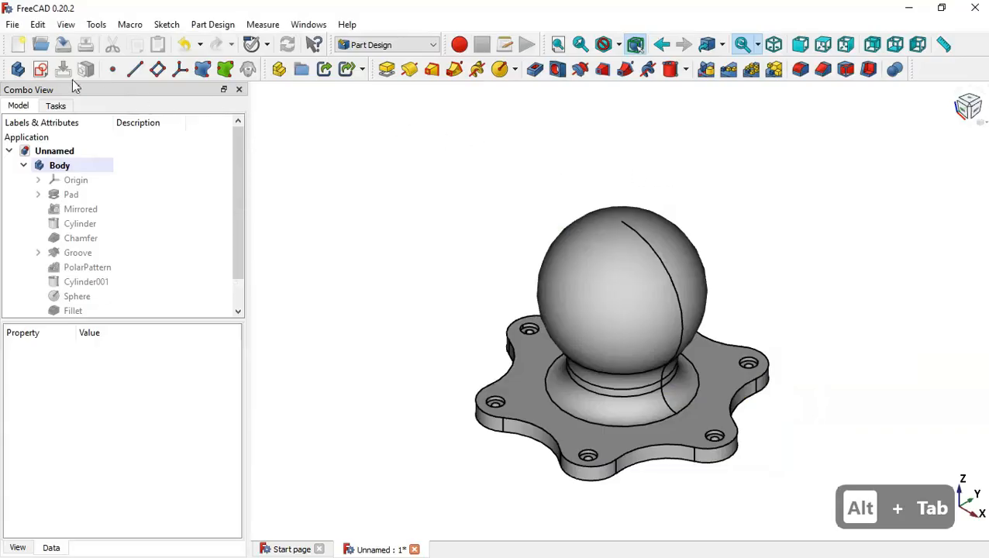
left_click(40, 69)
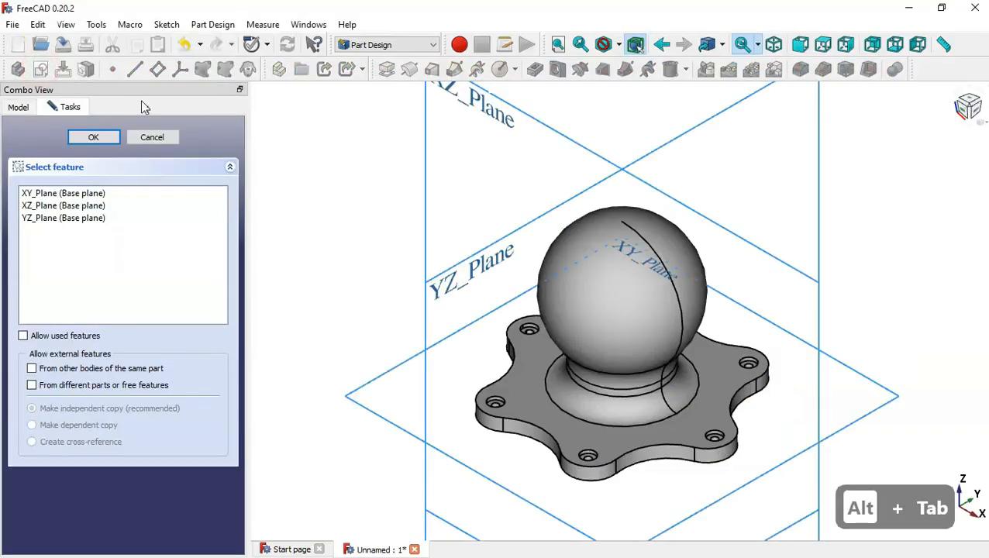
left_click(462, 271)
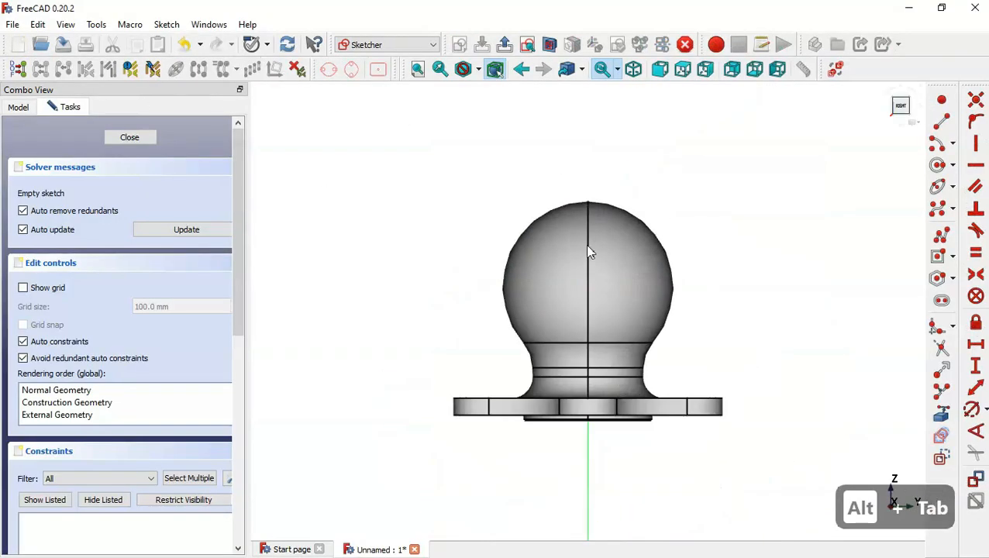
left_click(548, 44)
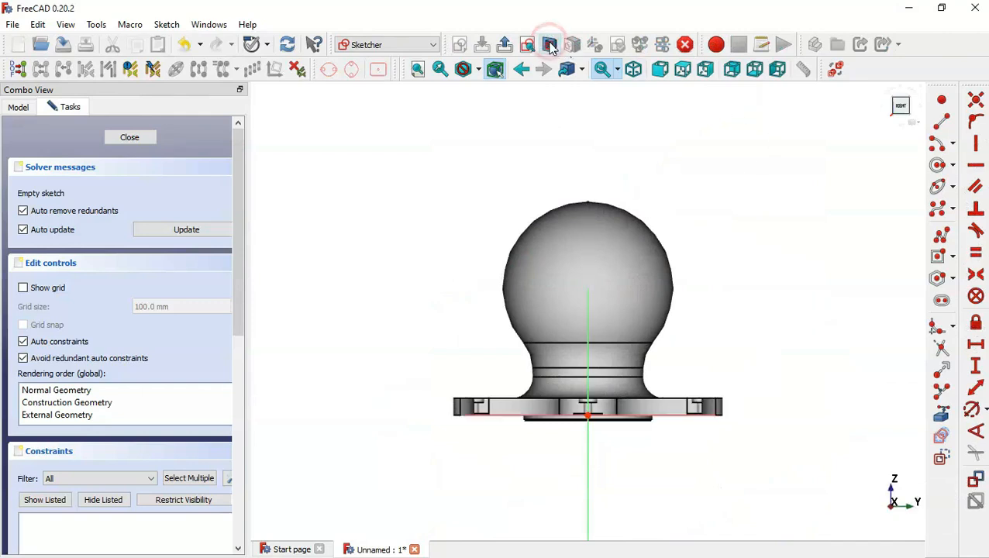
- Sketch a convex arc centred on the vertical axis, with a concave arc running outward from each of its ends
left_click(937, 165)
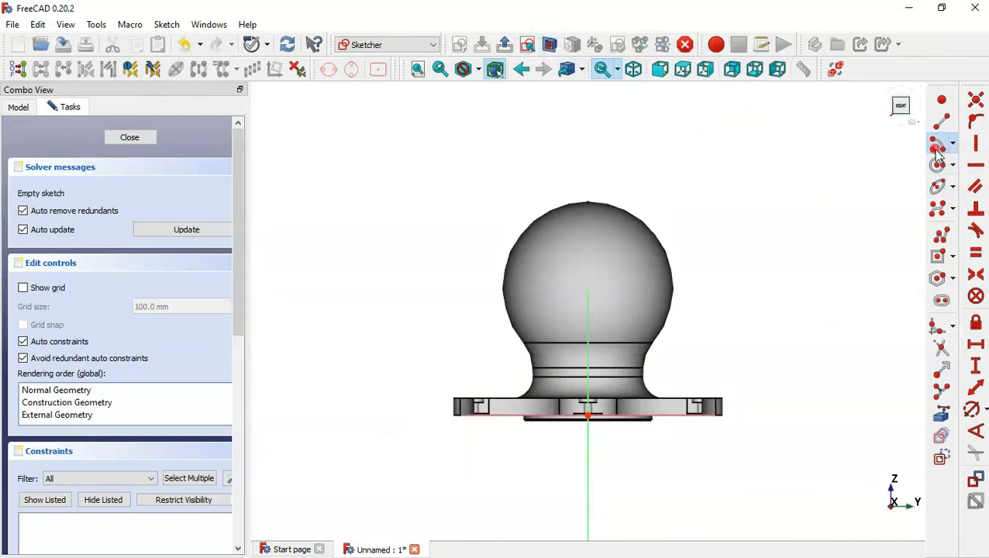
left_click(588, 335)
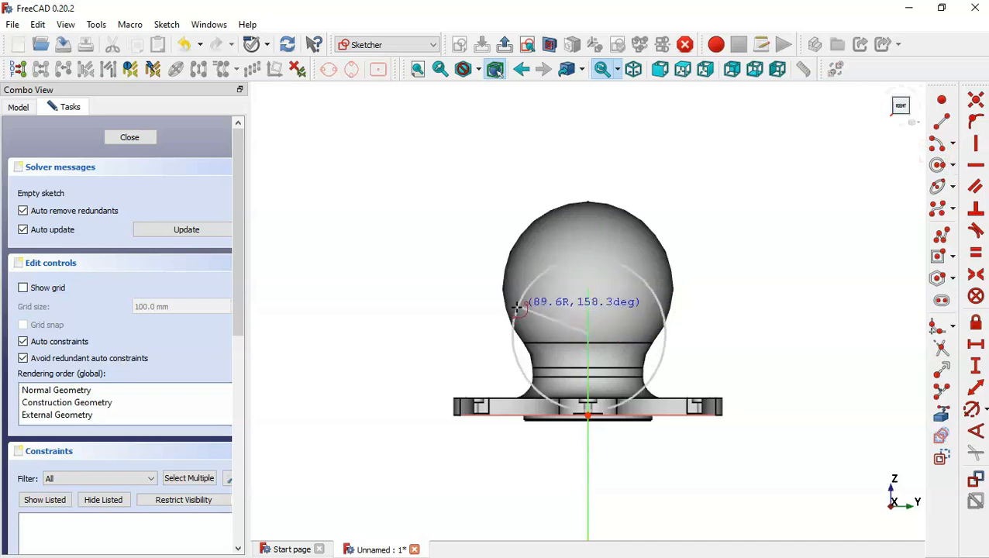
left_click(655, 313)
left_click(426, 233)
left_click(525, 302)
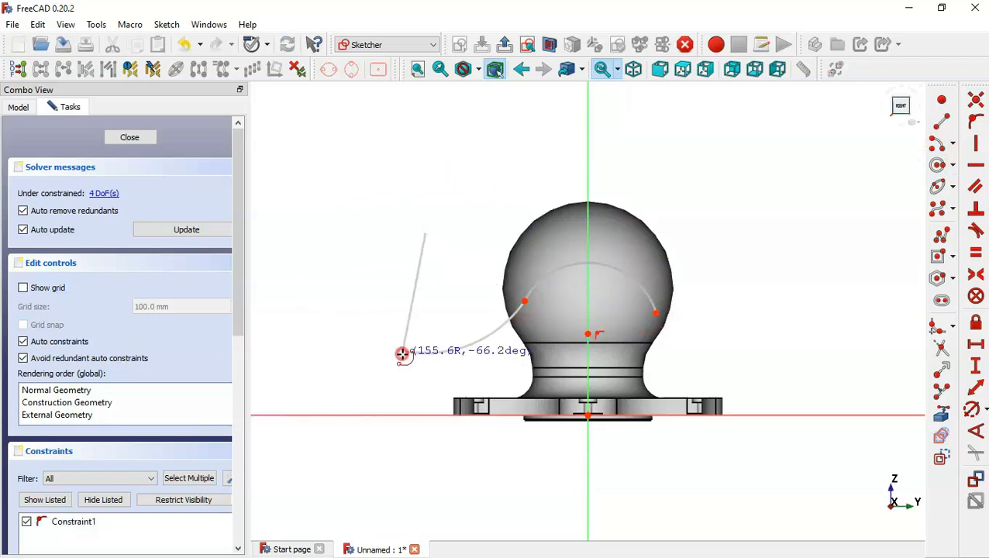
left_click(402, 351)
left_click(715, 202)
left_click(656, 313)
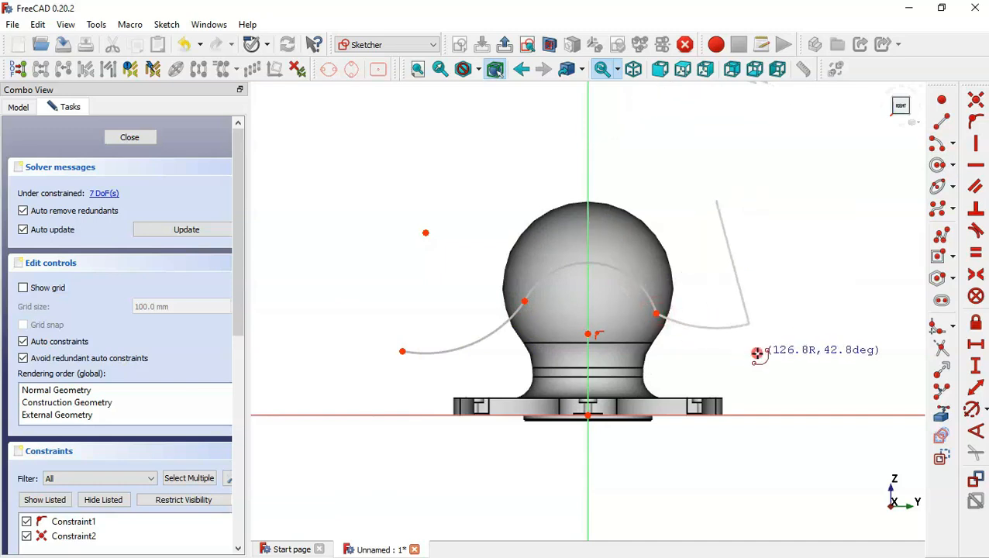
left_click(749, 323)
- Constrain the central arc to be tangent to both outer arcs
left_click(976, 253)
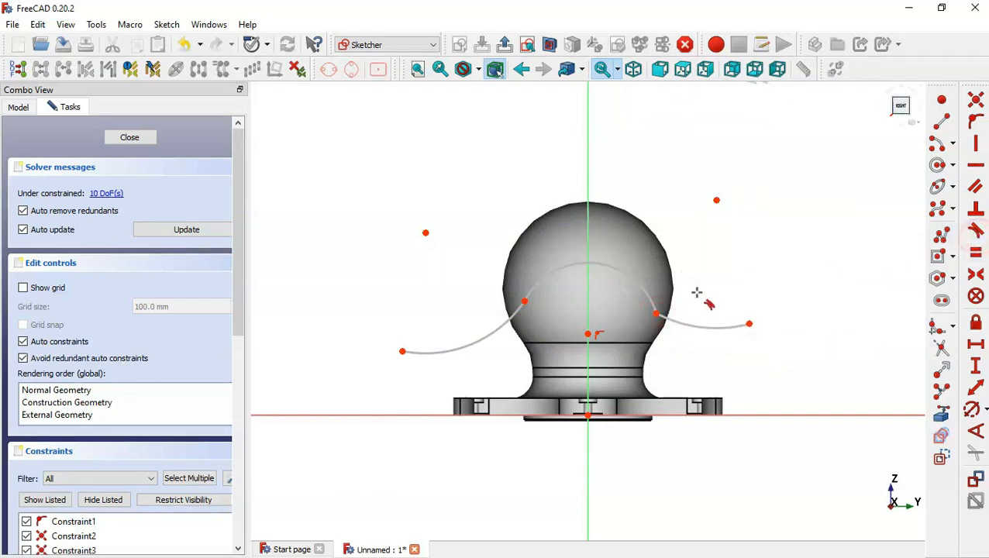
left_click(649, 297)
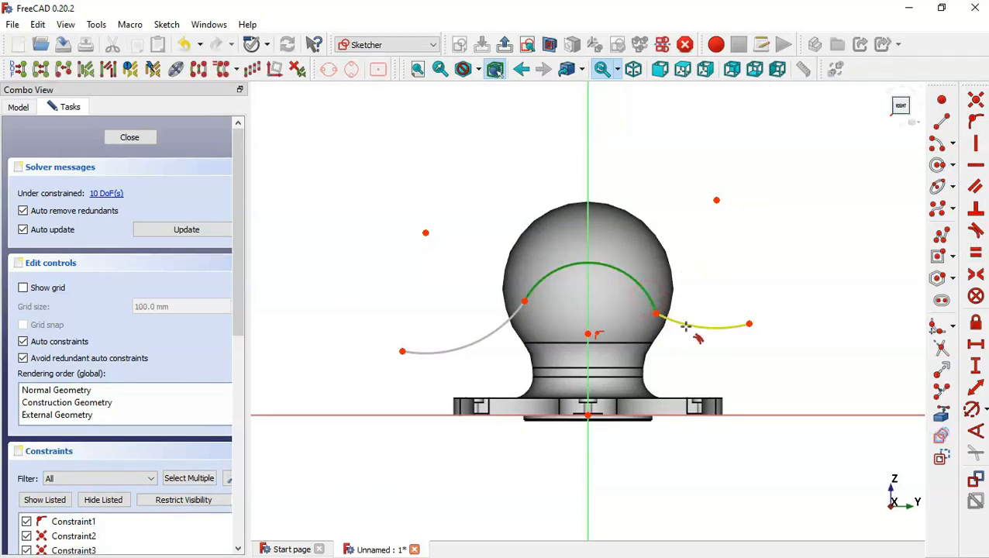
left_click(685, 326)
left_click(531, 265)
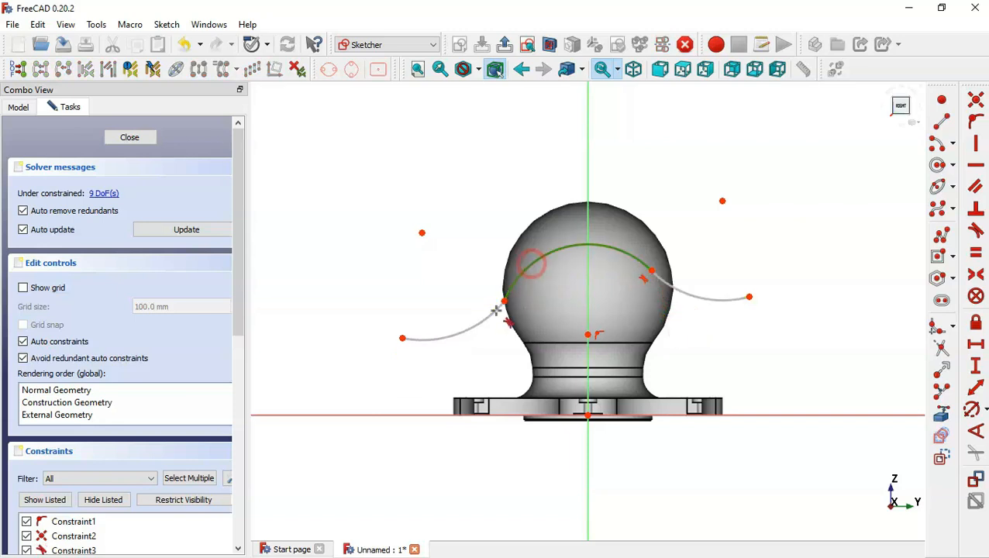
left_click(488, 318)
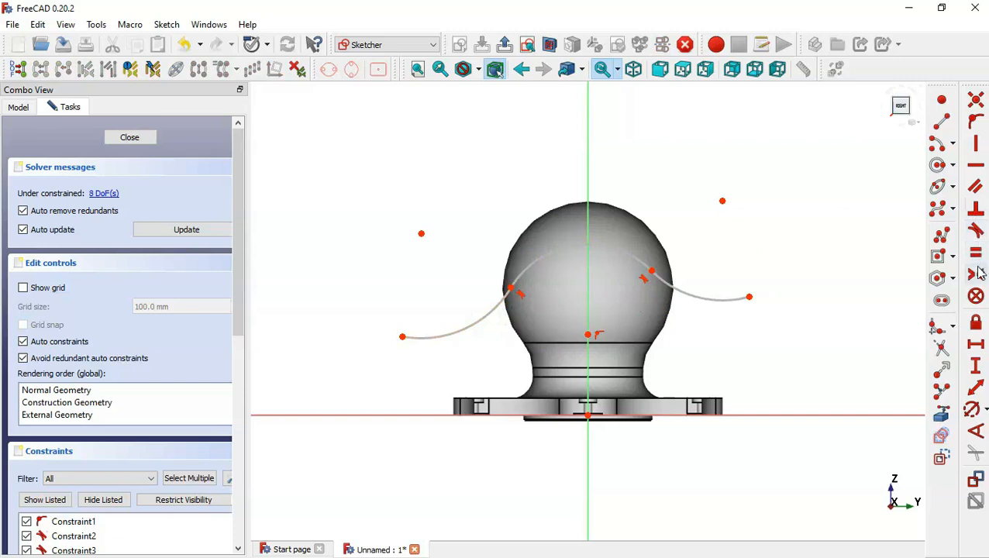
- Make the central arc's two endpoints symmetric about the vertical axis
left_click(975, 230)
left_click(510, 287)
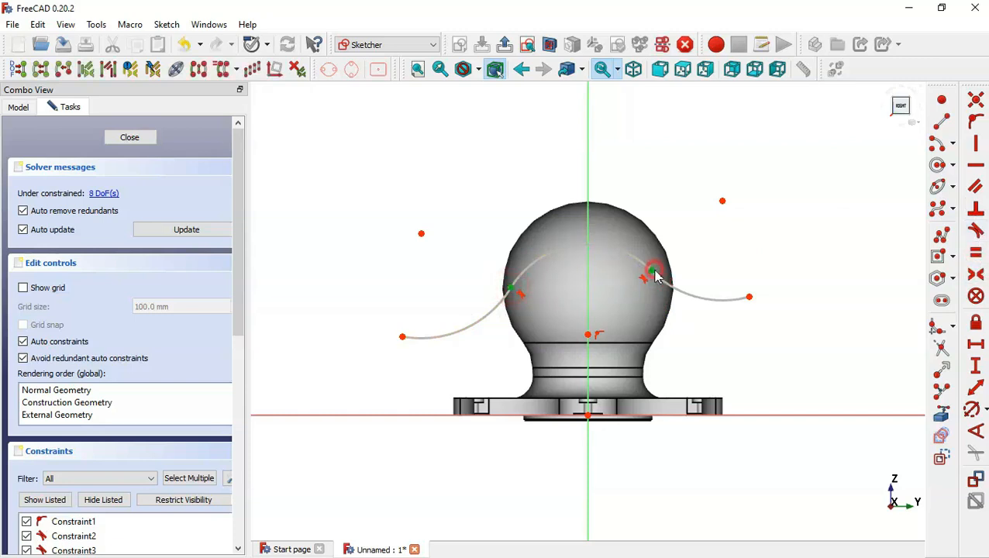
left_click(653, 273)
left_click(590, 287)
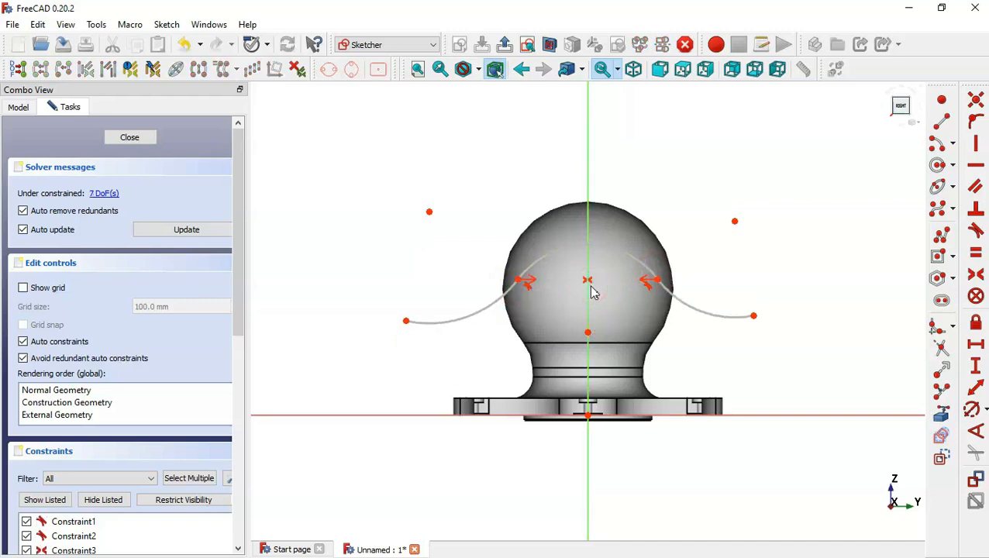
- Draw a centred rectangle with its centre on the vertical axis above the sphere and a corner on an outer arc's free end
left_click(941, 260)
scroll(788, 364, "down", 3)
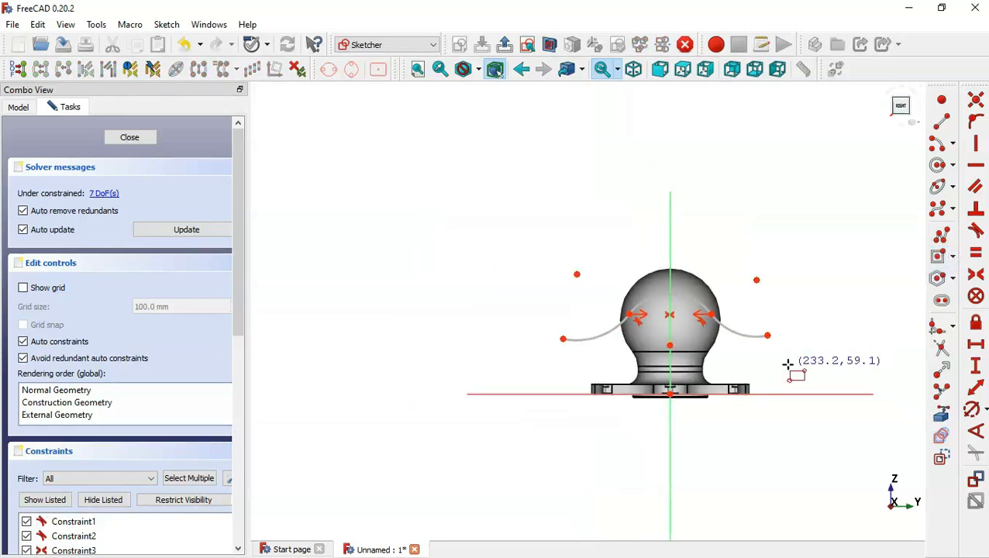
left_click(671, 203)
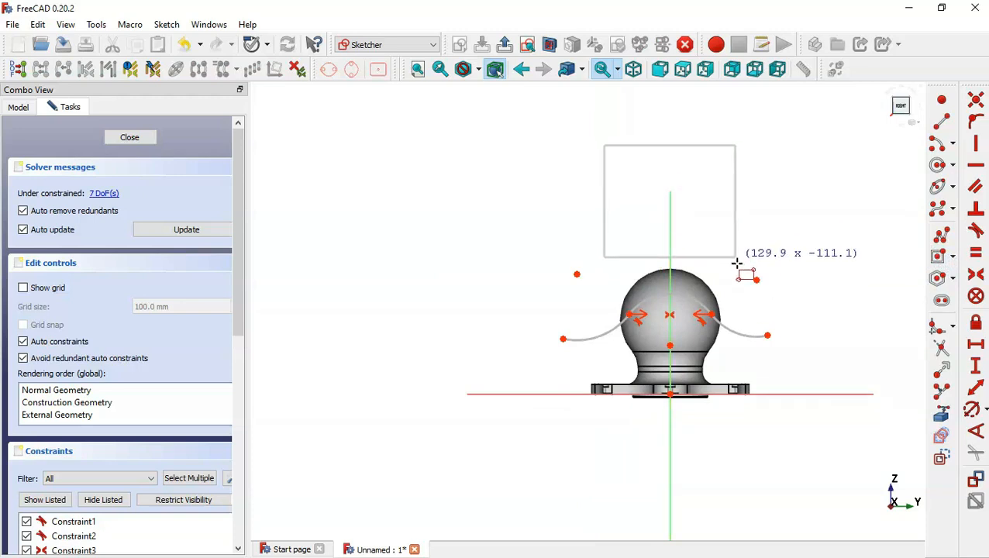
left_click(769, 333)
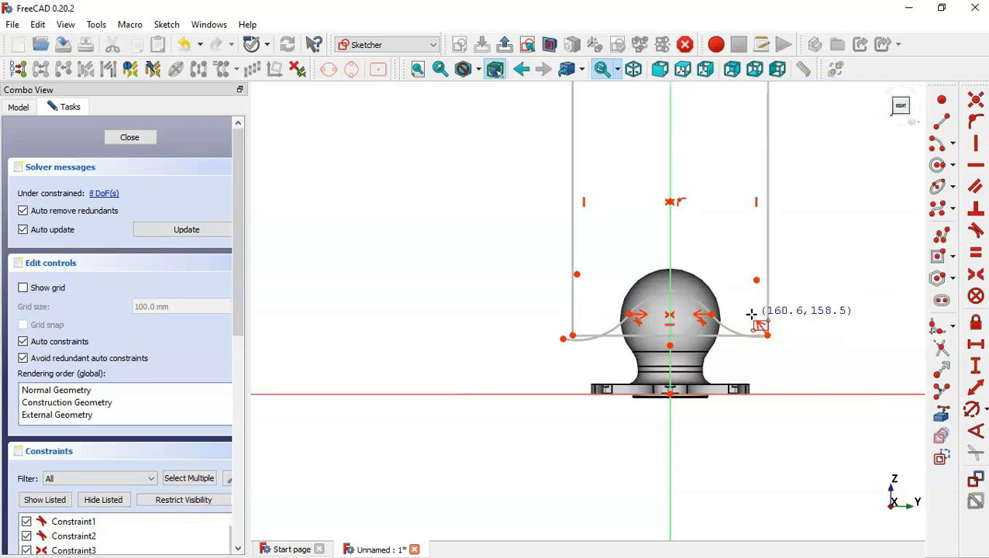
- Delete the rectangle's lower edge and make the left side's lower end coincident with the left outer arc's free end
scroll(757, 313, "up", 2)
key("Escape")
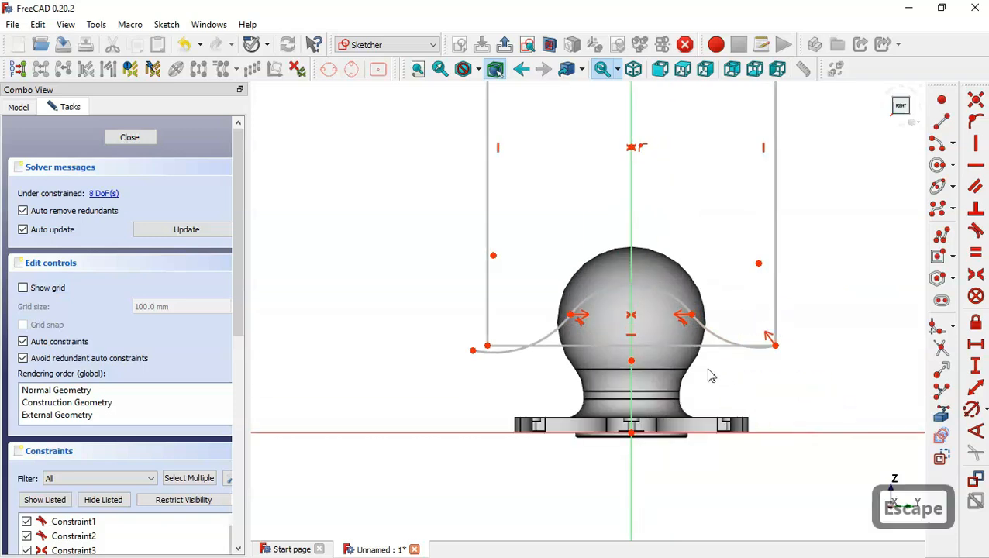
left_click(694, 346)
key("Delete")
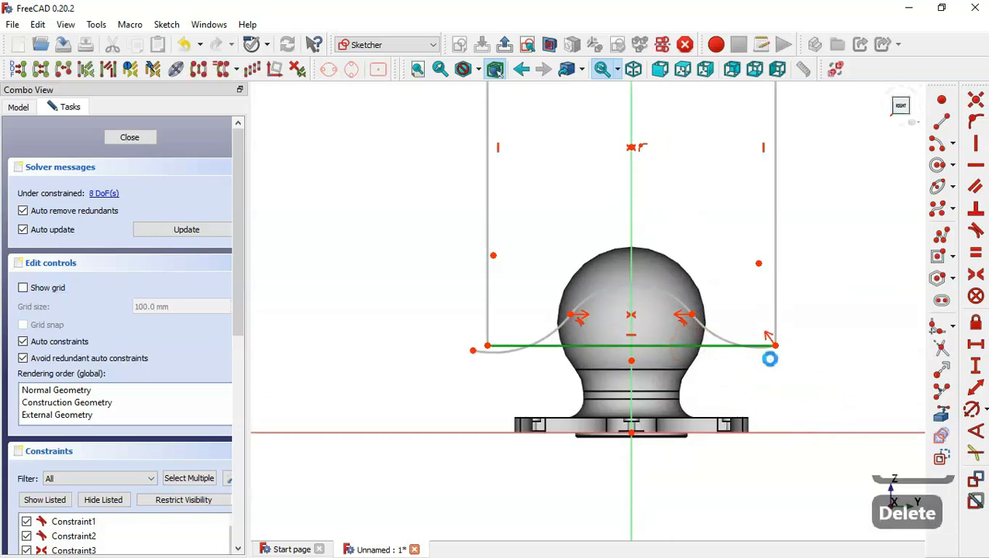
left_click_drag(453, 326, 510, 385)
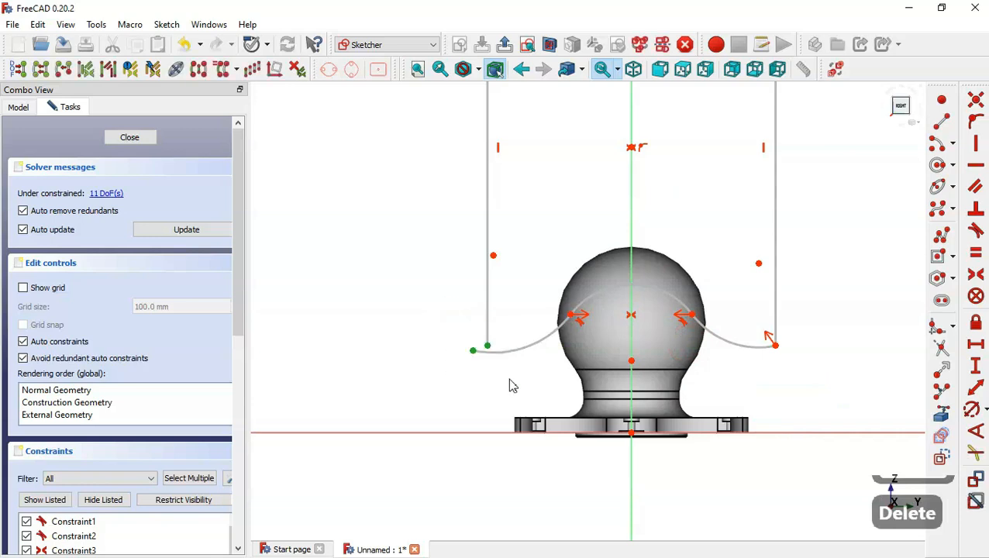
left_click(976, 99)
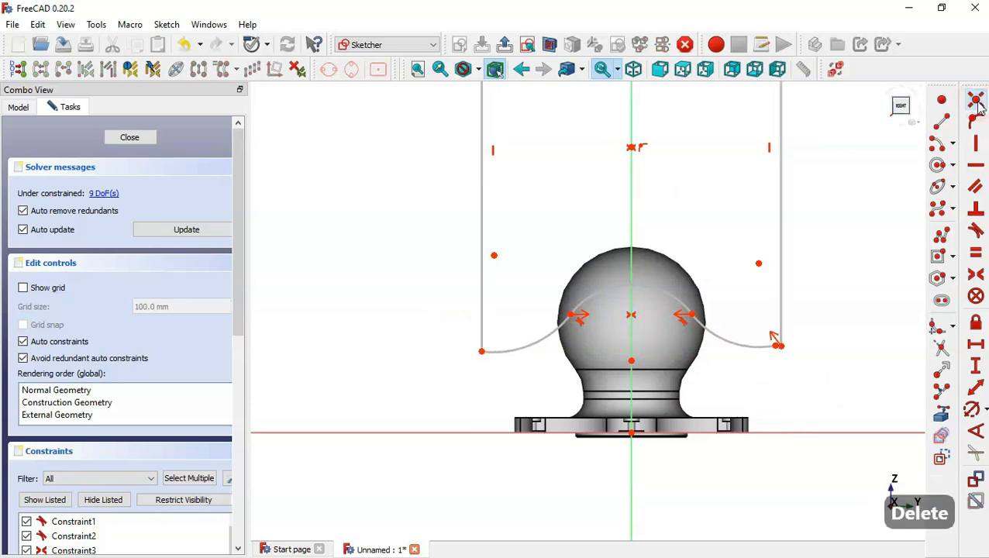
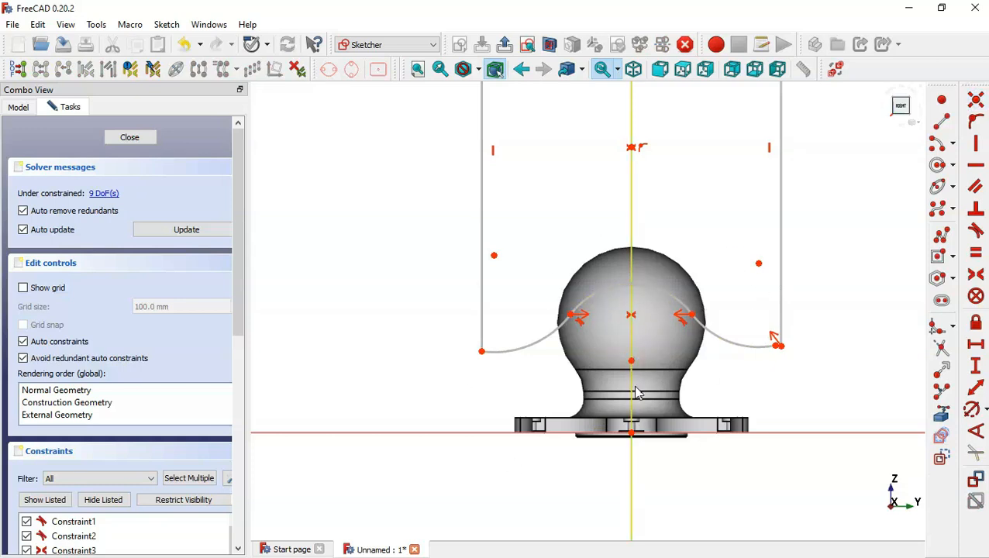
- Constrain the central arc's radius to 60 mm, checking the value in the exercise drawing
left_click(973, 412)
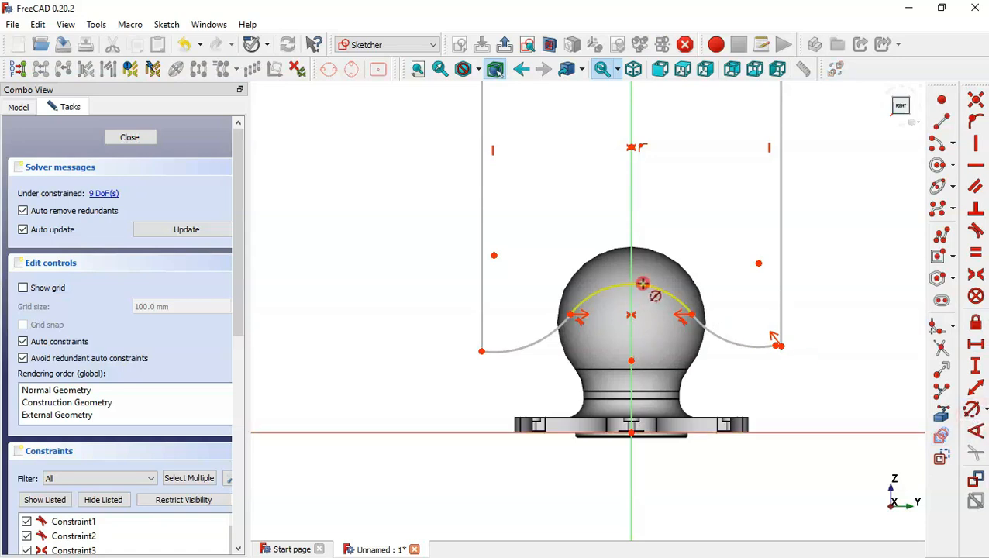
left_click(642, 284)
key("alt+Tab")
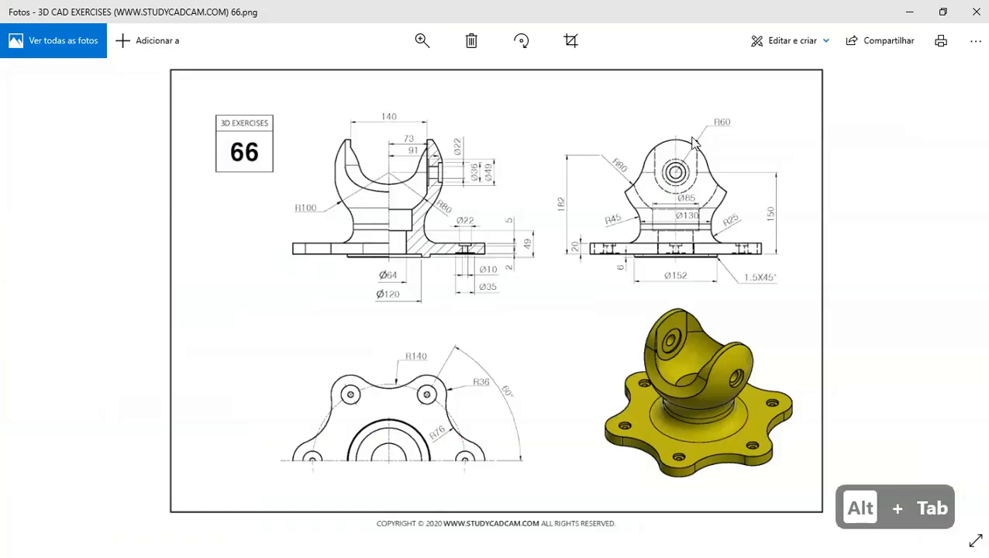
scroll(692, 142, "up", 3)
key("alt+Tab")
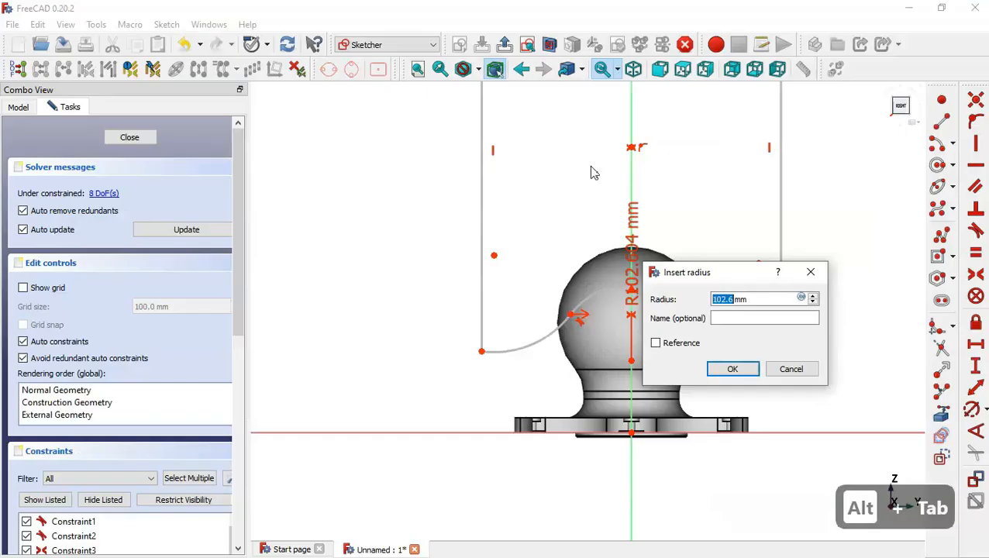
type("60")
key("Return")
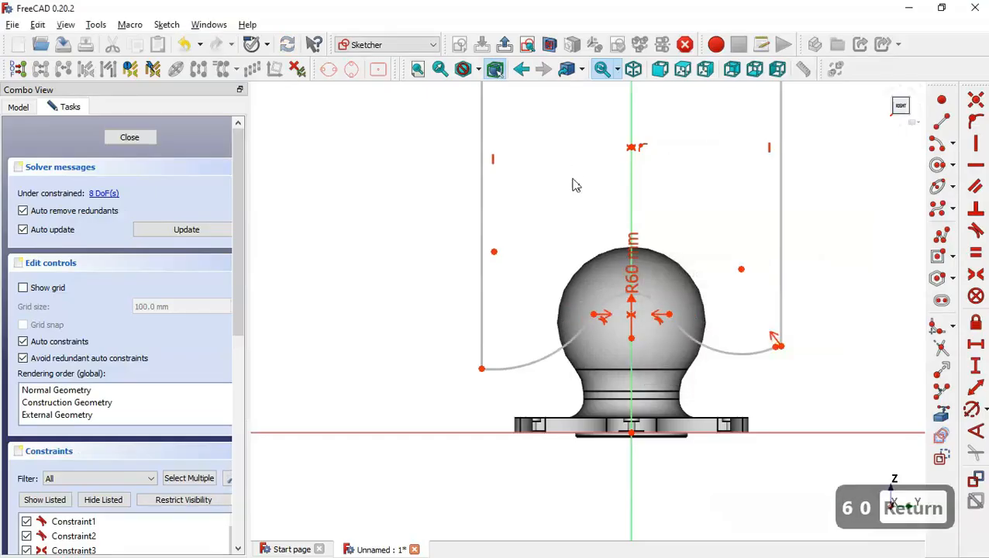
- Constrain the lower arc on the positive Y side to a radius of 80 mm
left_click(734, 351)
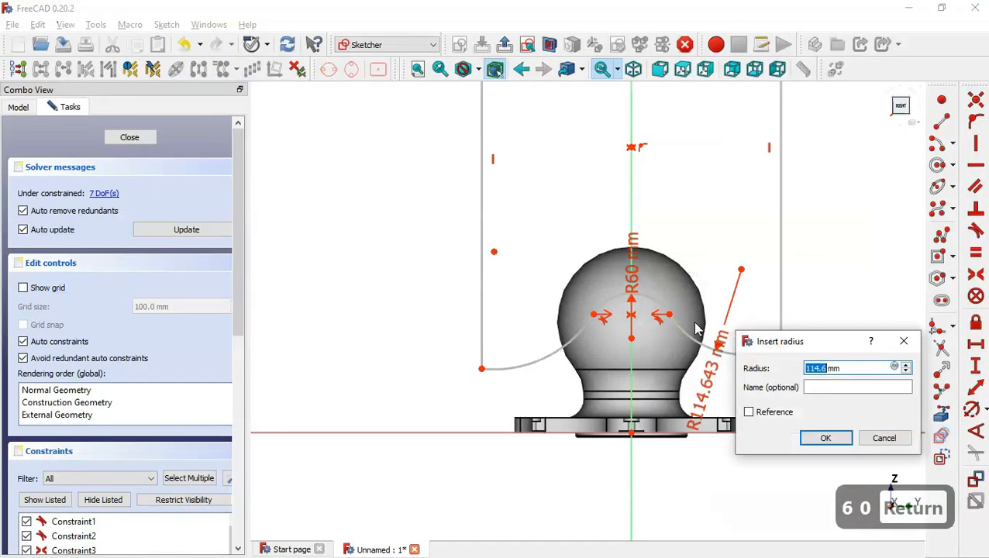
key("alt+Tab")
key("alt+Tab")
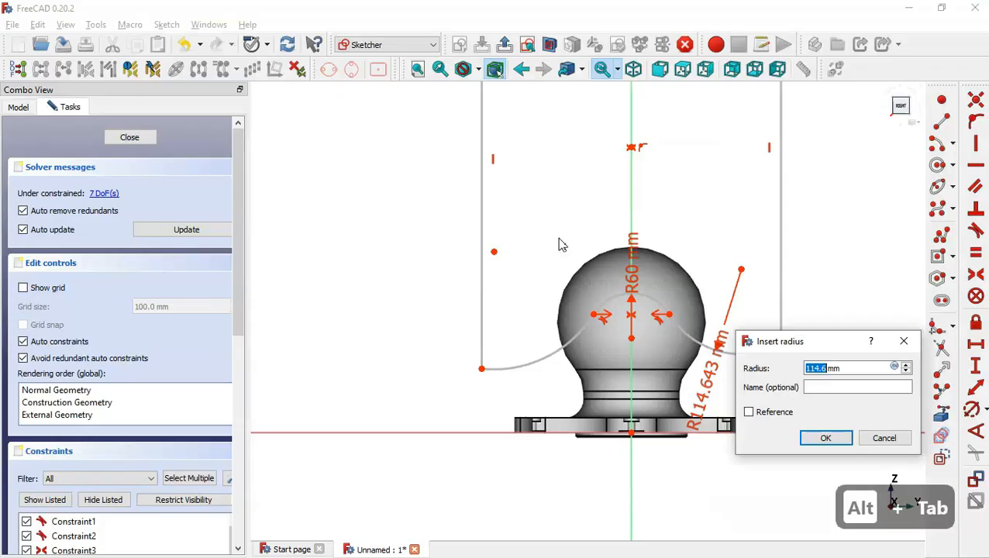
type("80")
key("Return")
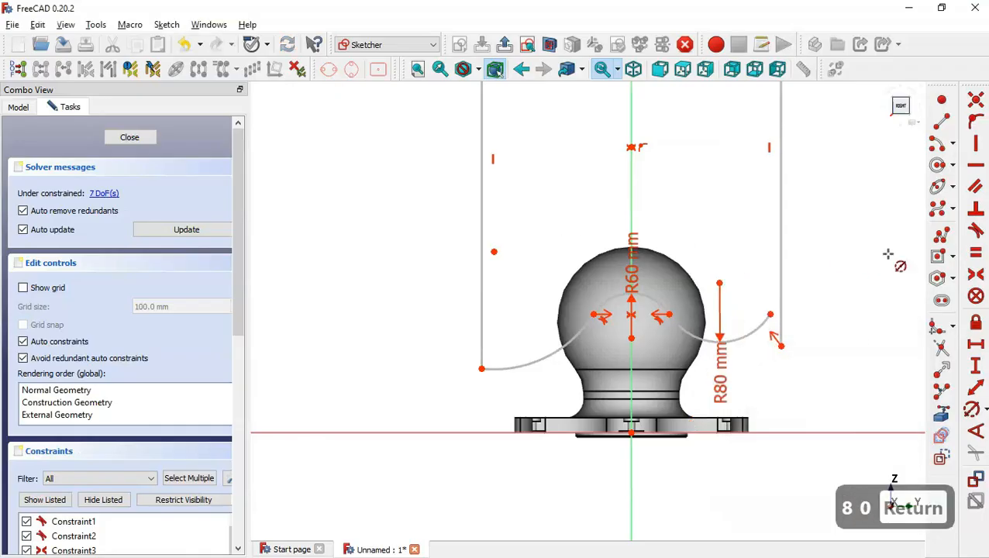
- Apply an equal constraint between the two lower side arcs of the profile
left_click(975, 252)
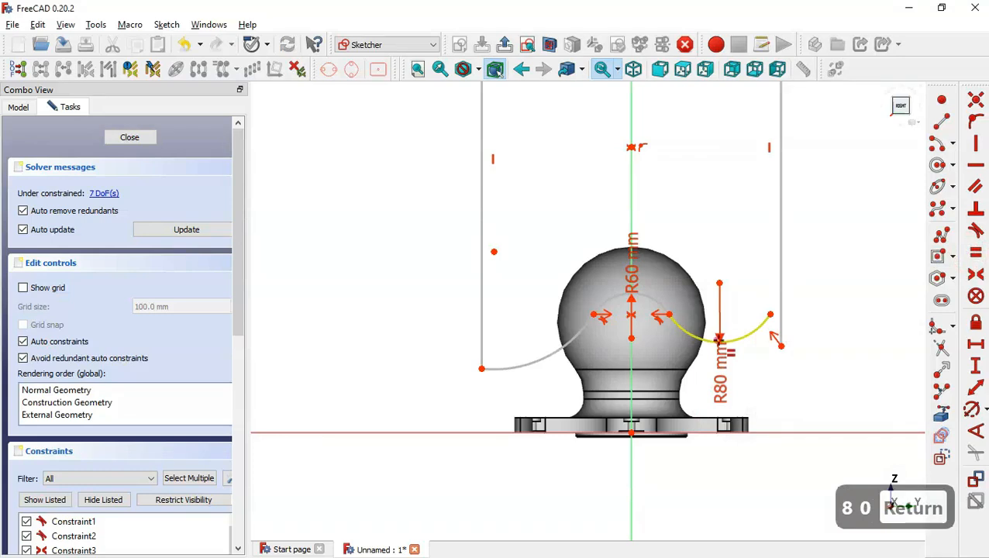
left_click(720, 340)
left_click(567, 344)
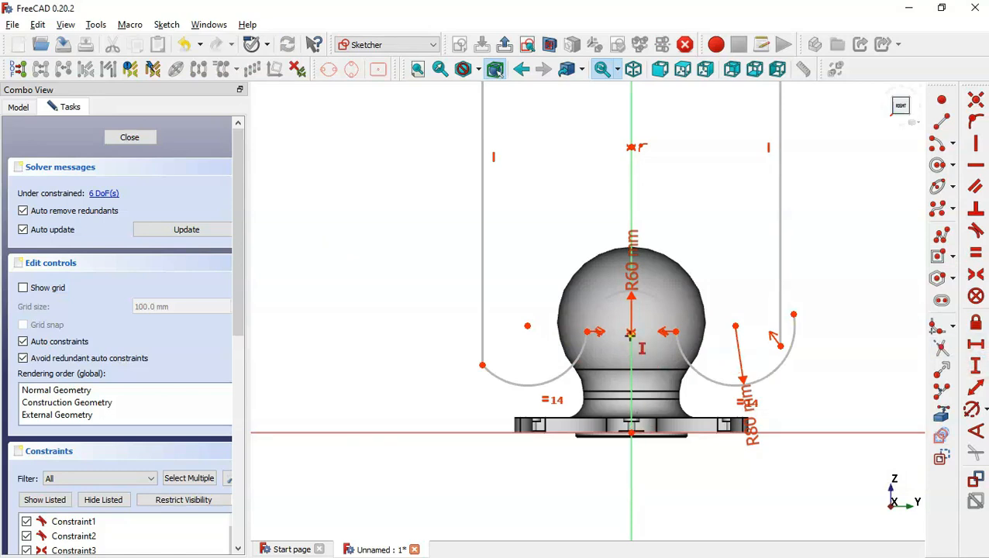
- Set the vertical distance from the origin to the R60 arc's center to 150 mm, following the reference drawing
left_click(631, 333)
left_click(631, 430)
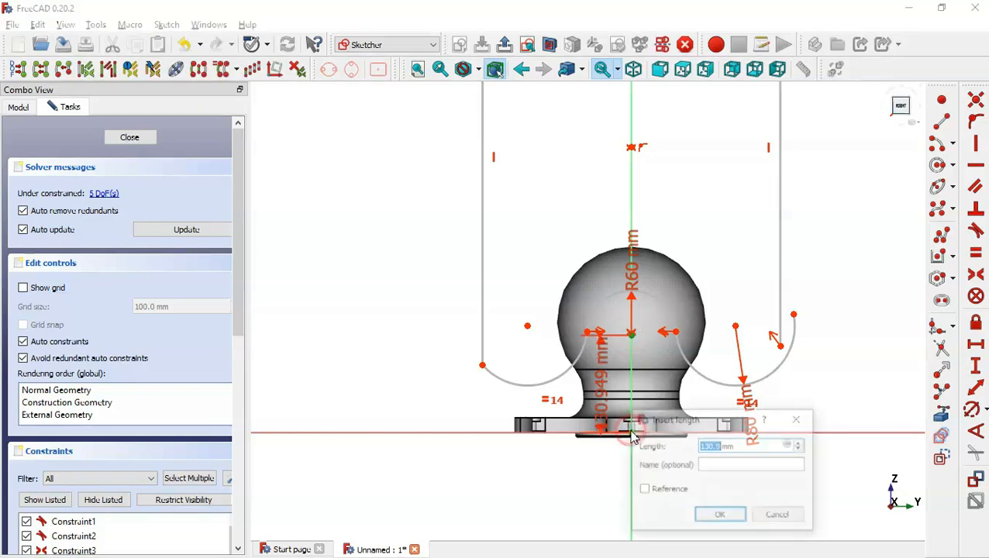
key("alt+Tab")
left_click_drag(754, 273, 675, 282)
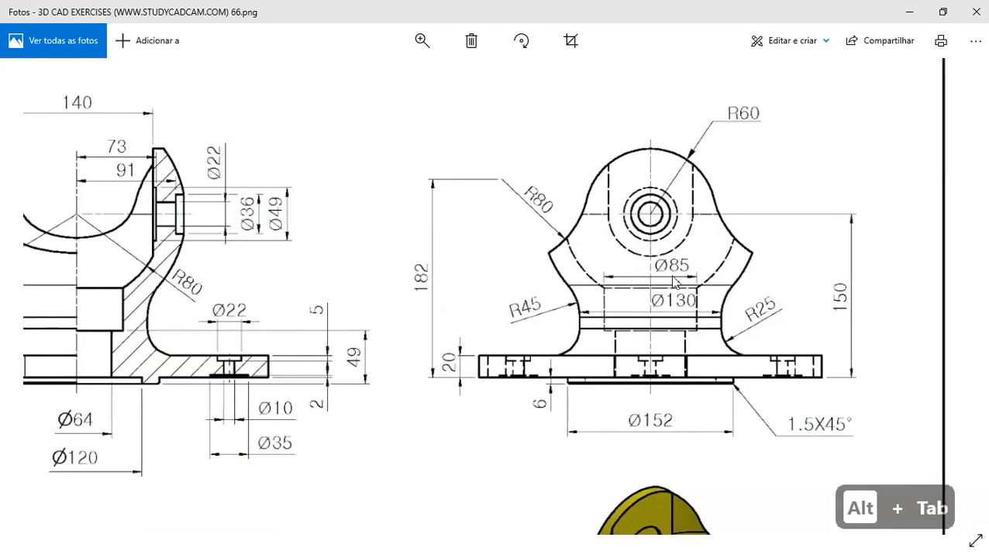
key("alt+Tab")
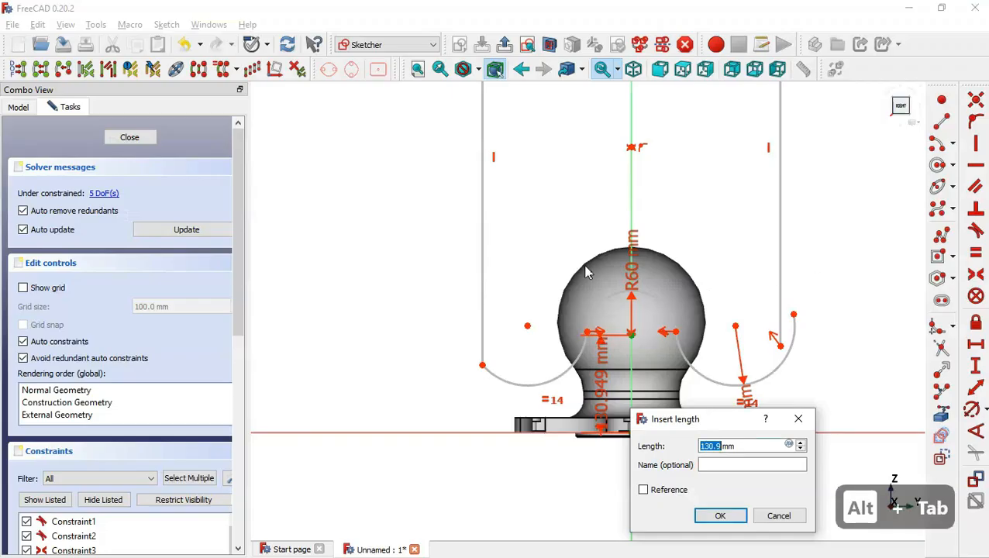
type("150")
key("Return")
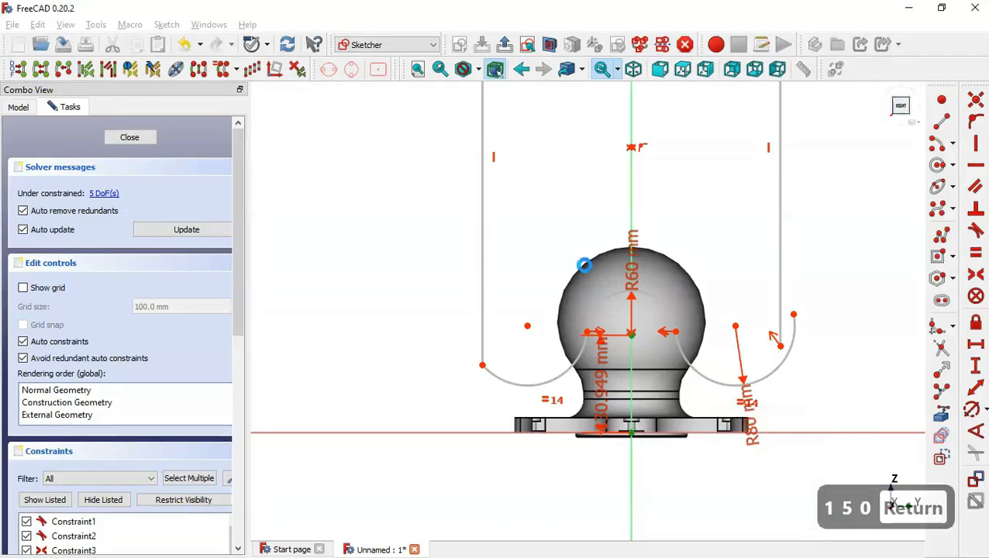
- Set the vertical distance from the origin to the center of the lower arc on the negative Y side to 182 mm
key("alt+Tab")
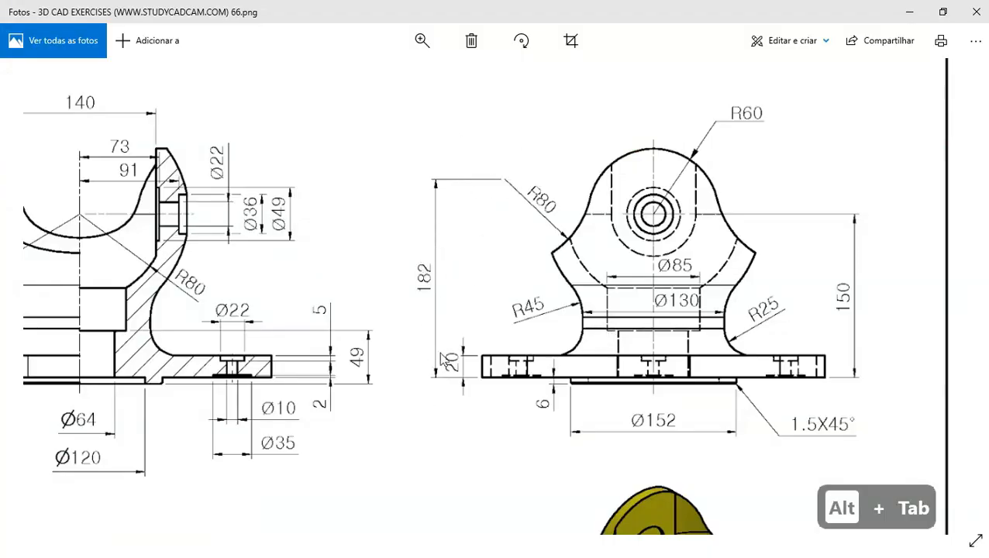
key("alt+Tab")
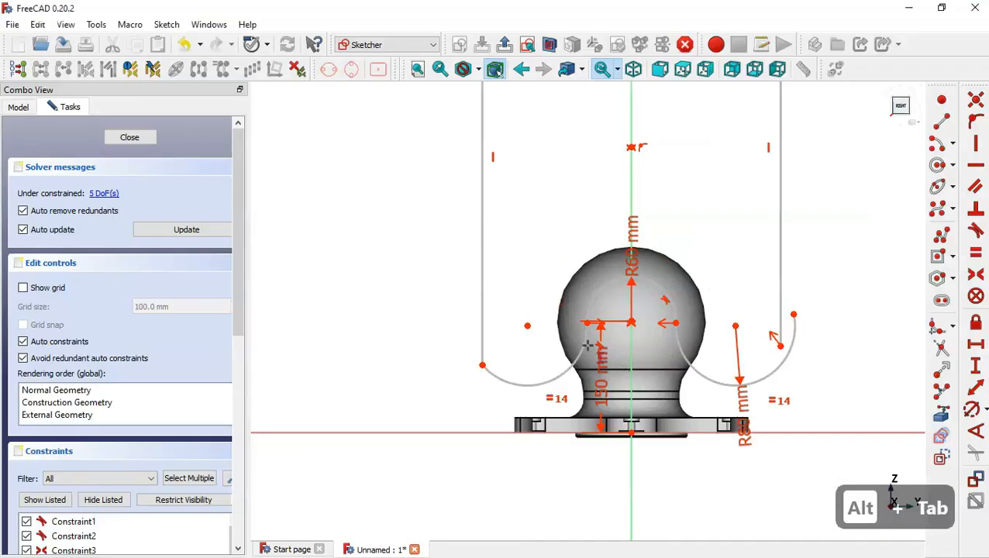
left_click(528, 324)
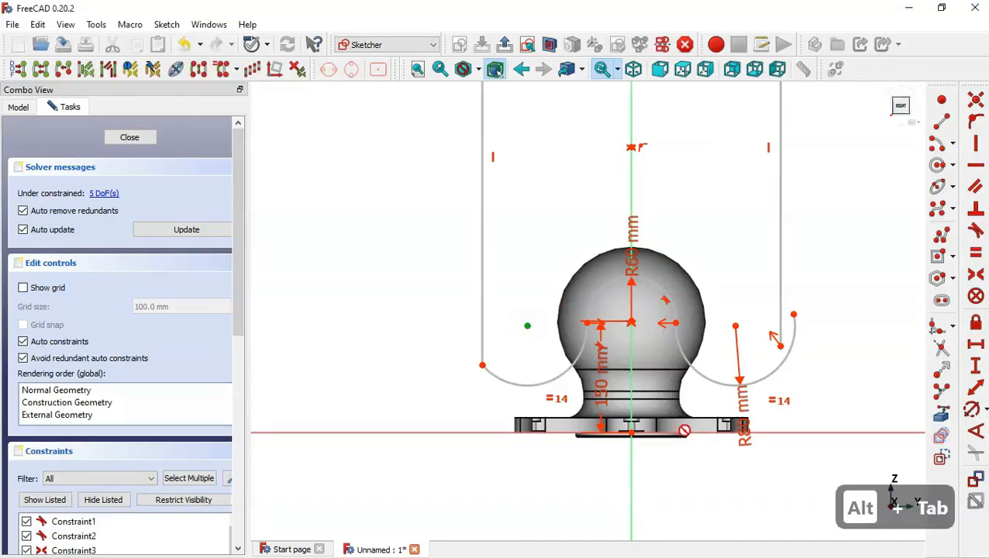
left_click(632, 431)
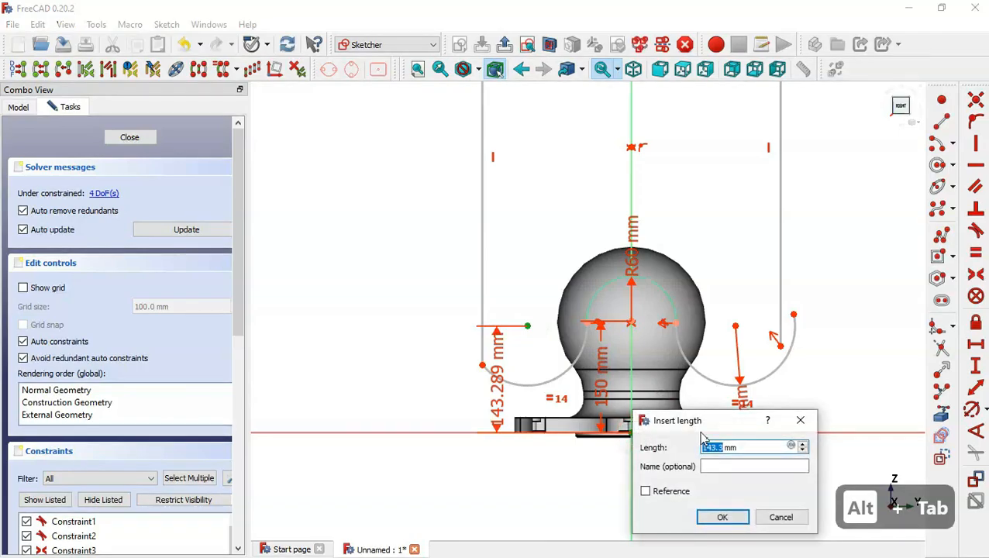
key("alt+Tab")
key("alt+Tab")
type("182")
key("Return")
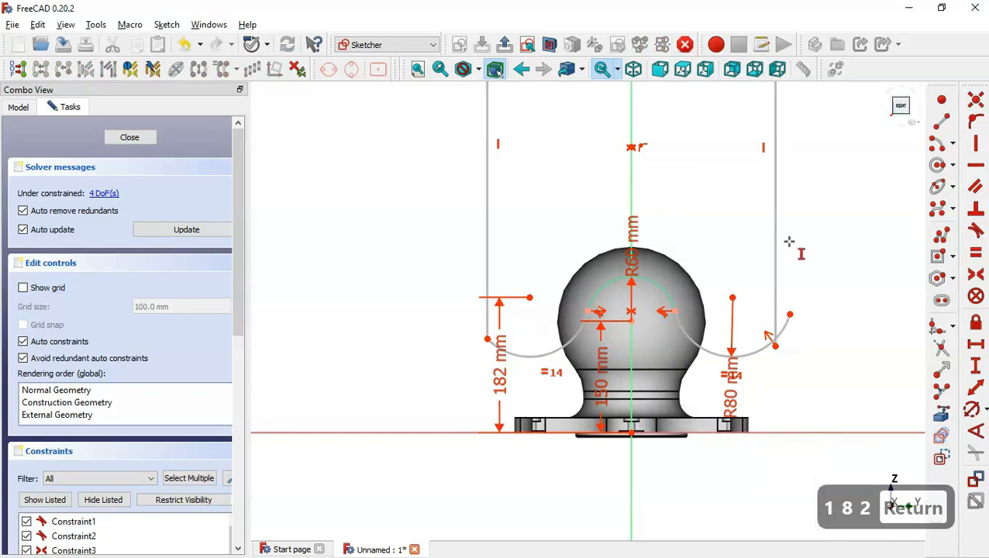
key("Escape")
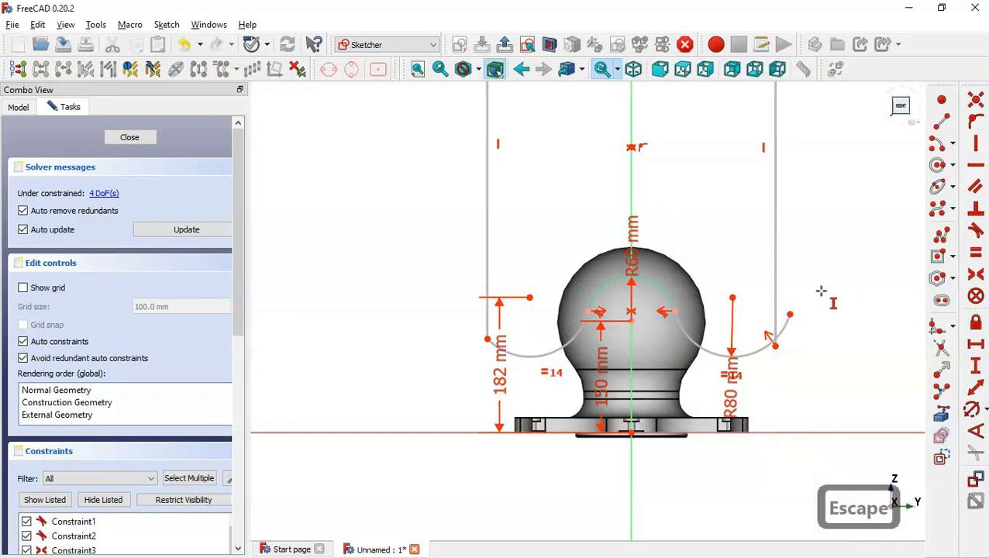
- Make the R80 arc's open end coincident with the adjacent vertical line's lower end, and move the joined corner slightly down and inward
left_click(774, 348)
left_click(794, 318)
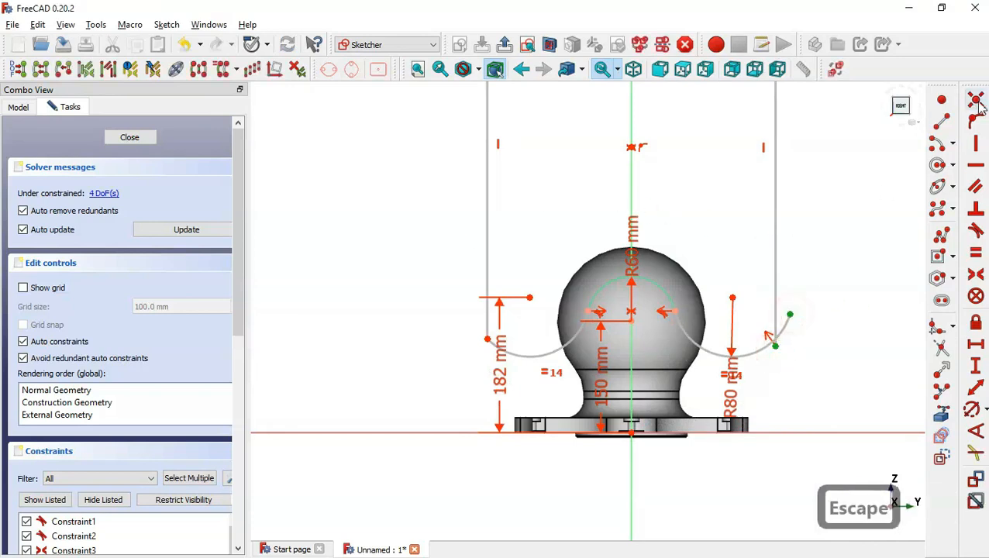
left_click(976, 101)
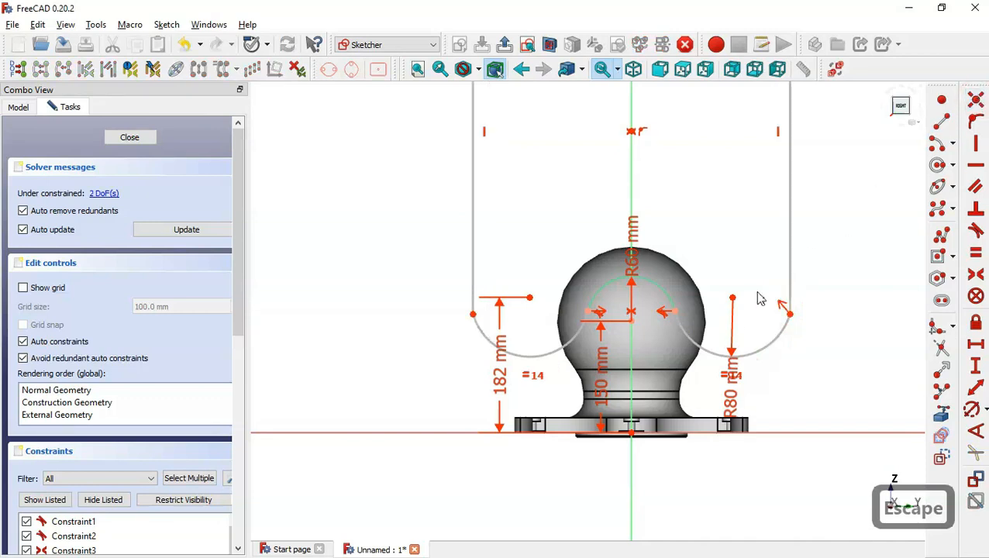
left_click_drag(792, 322, 696, 280)
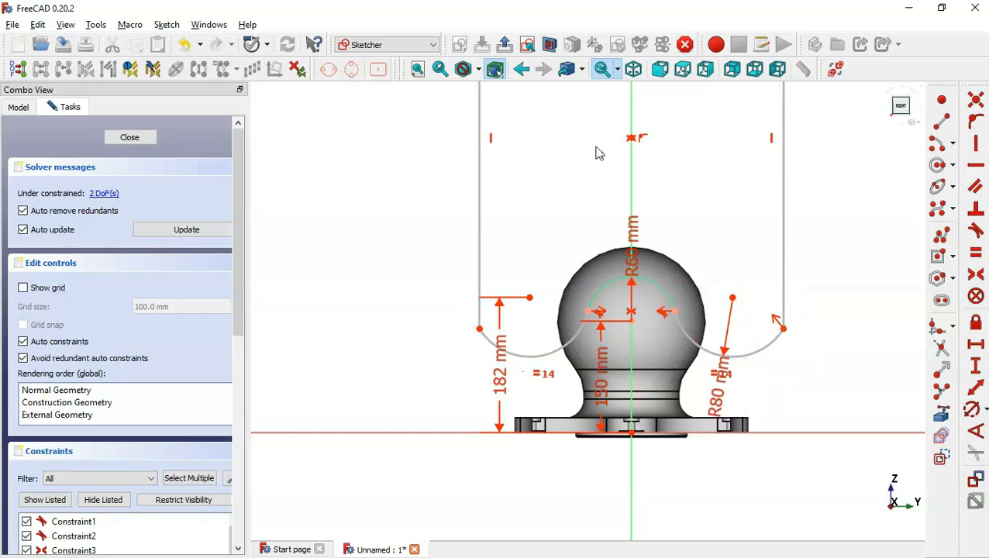
- Close the sketch and cut it through the ball as a Pocket of type Through all, symmetric to plane
left_click(504, 44)
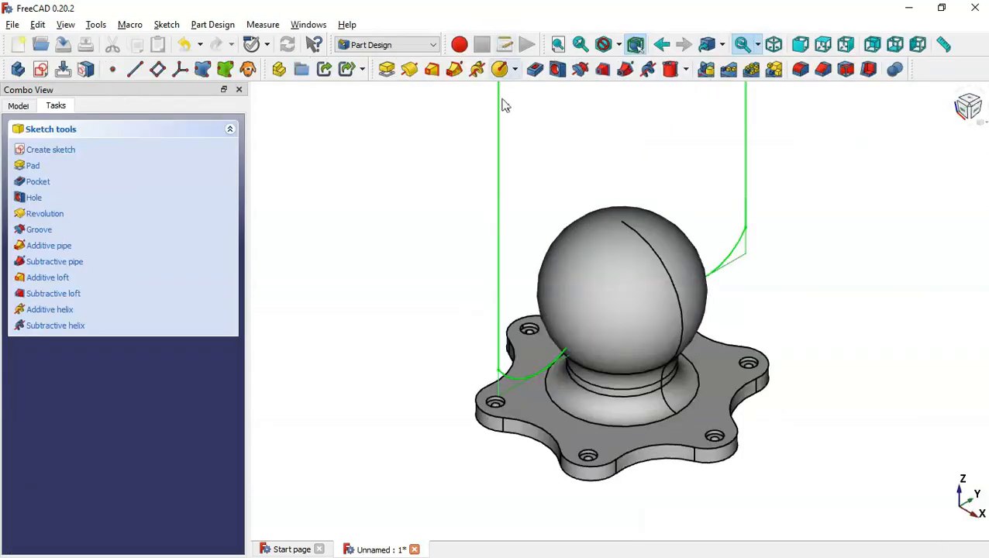
left_click(535, 71)
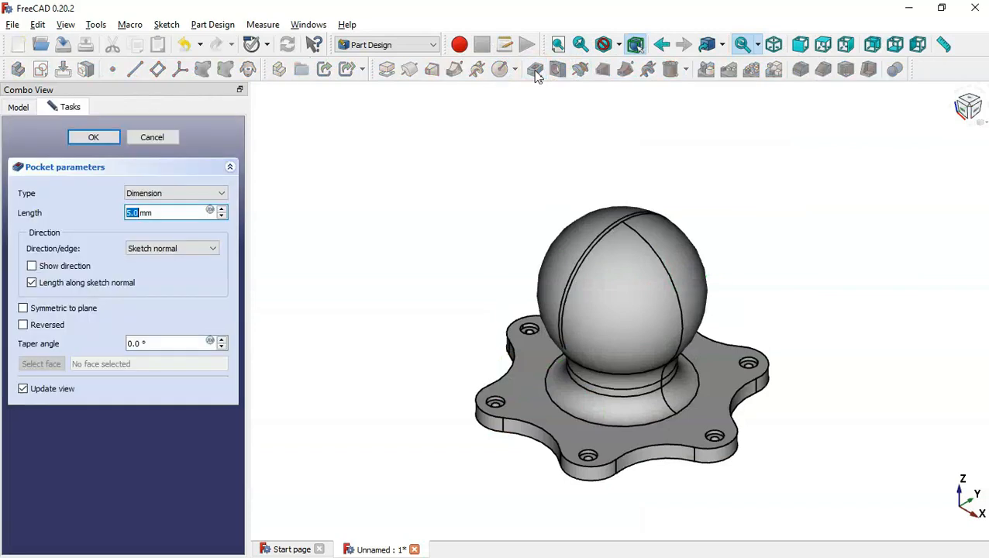
left_click(209, 193)
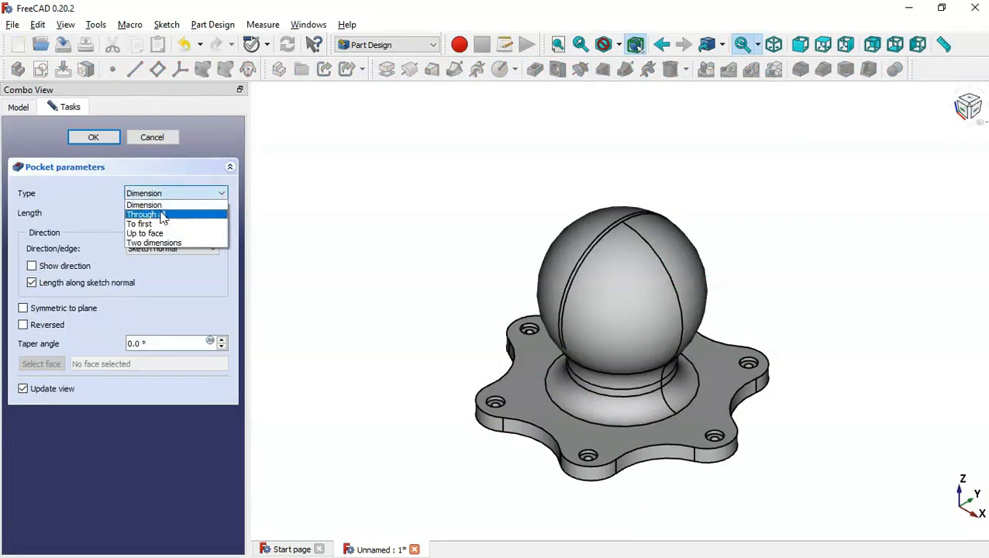
left_click(160, 214)
left_click(74, 292)
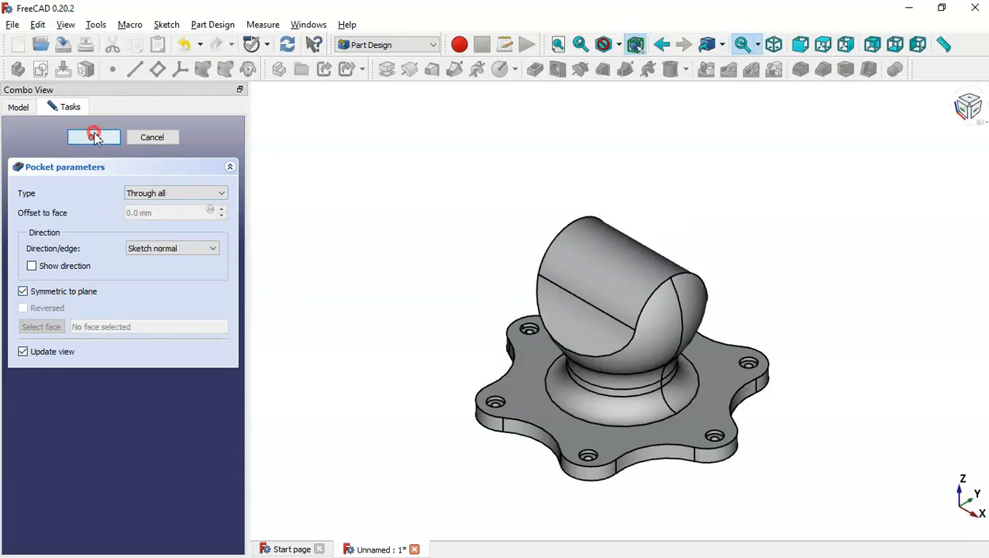
left_click(93, 137)
left_click_drag(385, 345, 740, 324)
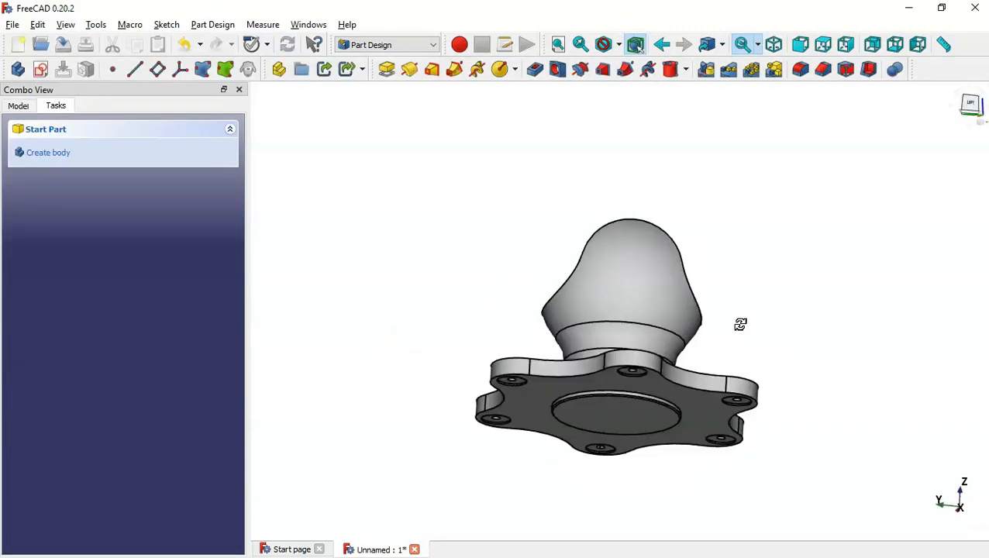
key("Home")
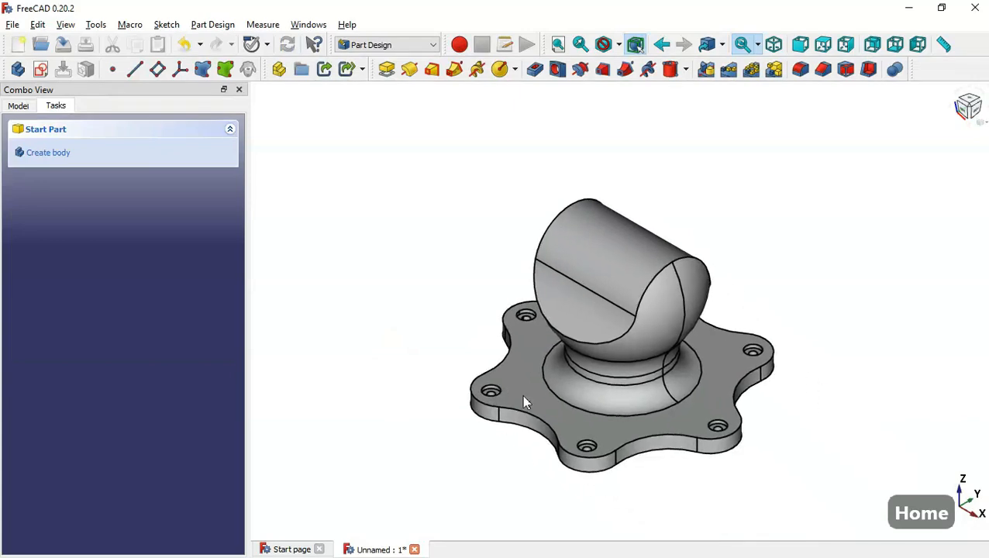
- Consult the reference drawing's section view, and start a new sketch on XZ_Plane with the model sectioned at that plane
key("alt+Tab")
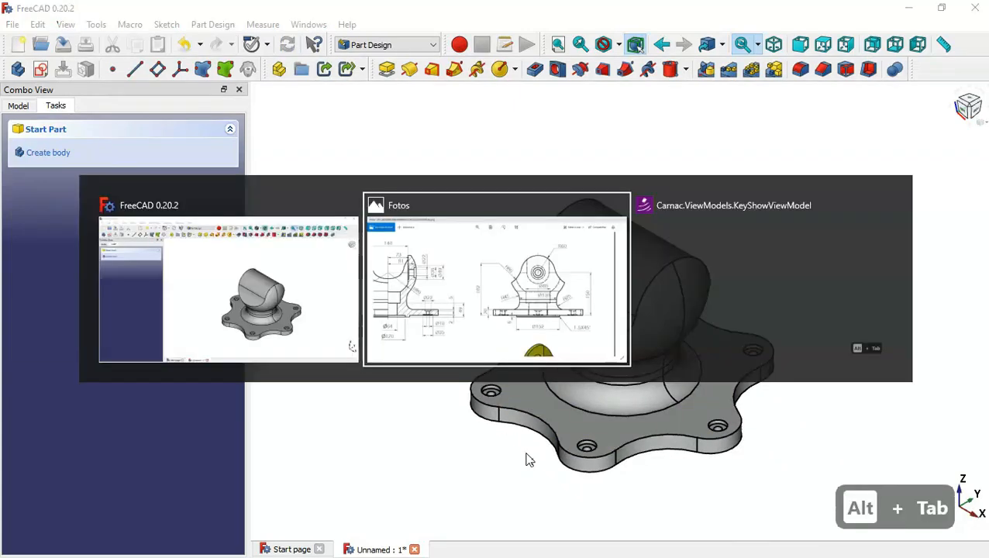
scroll(591, 318, "down", 3)
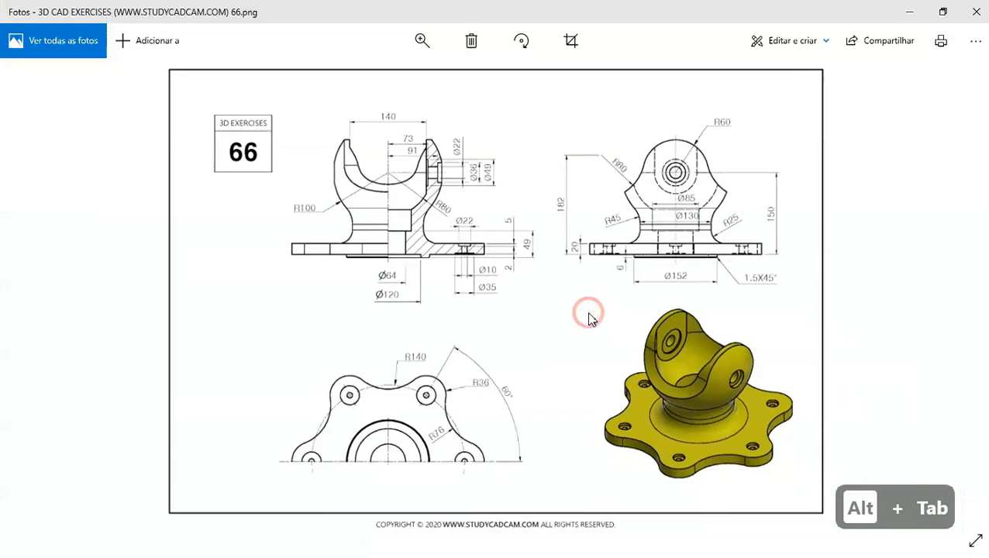
scroll(320, 132, "up", 3)
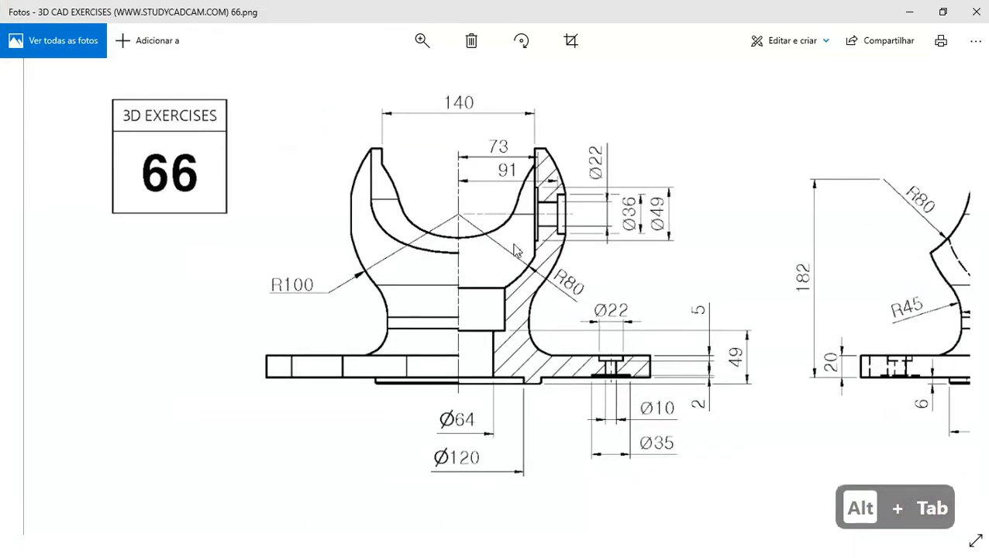
key("alt+Tab")
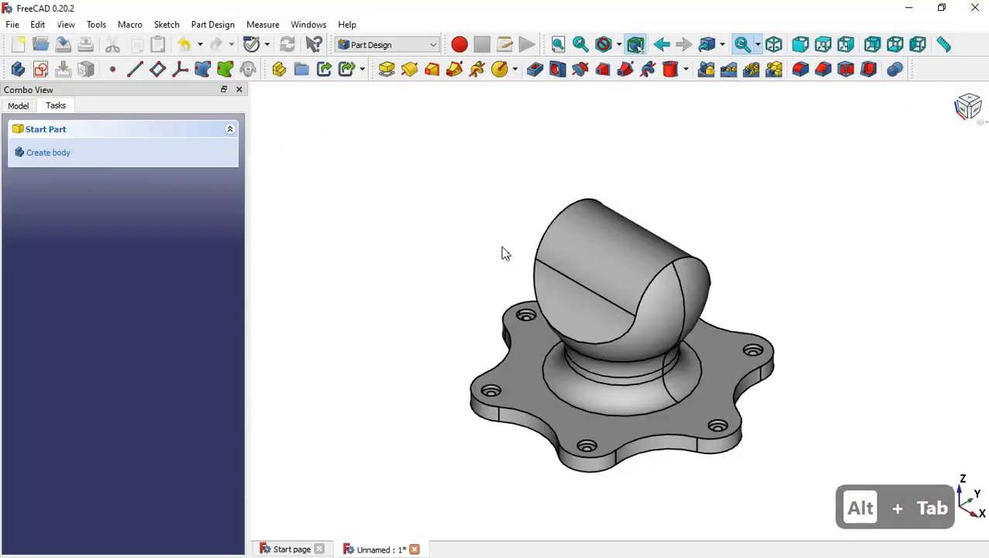
left_click(40, 69)
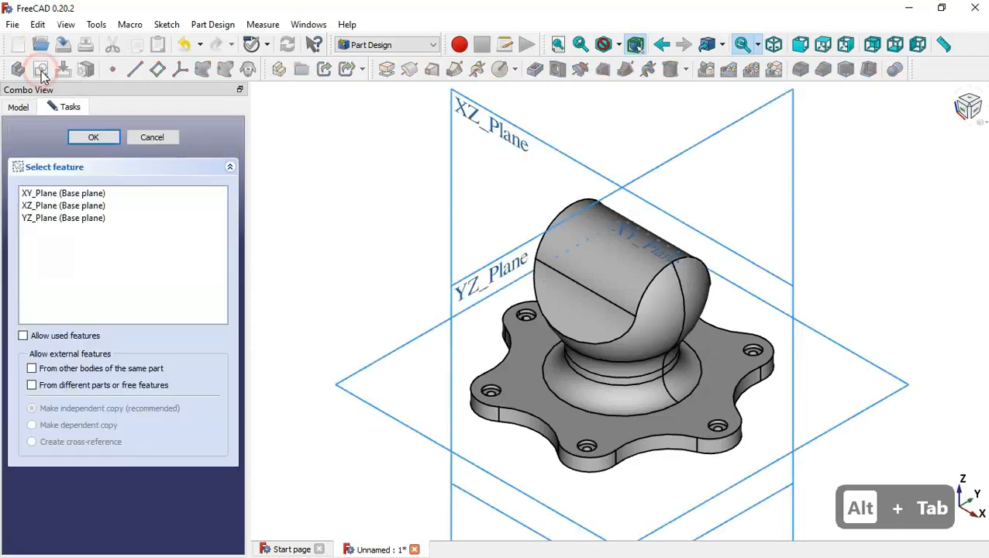
left_click(487, 126)
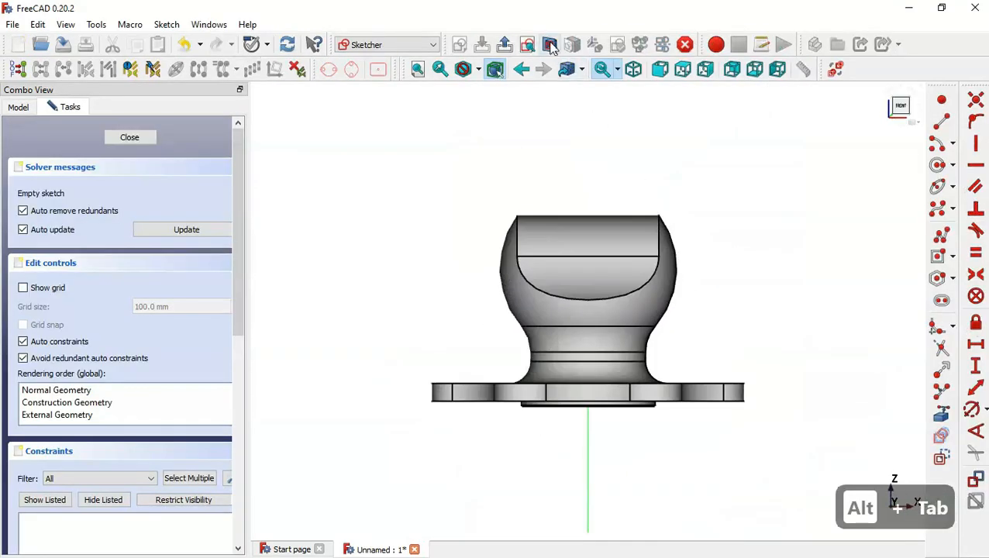
scroll(643, 304, "up", 2)
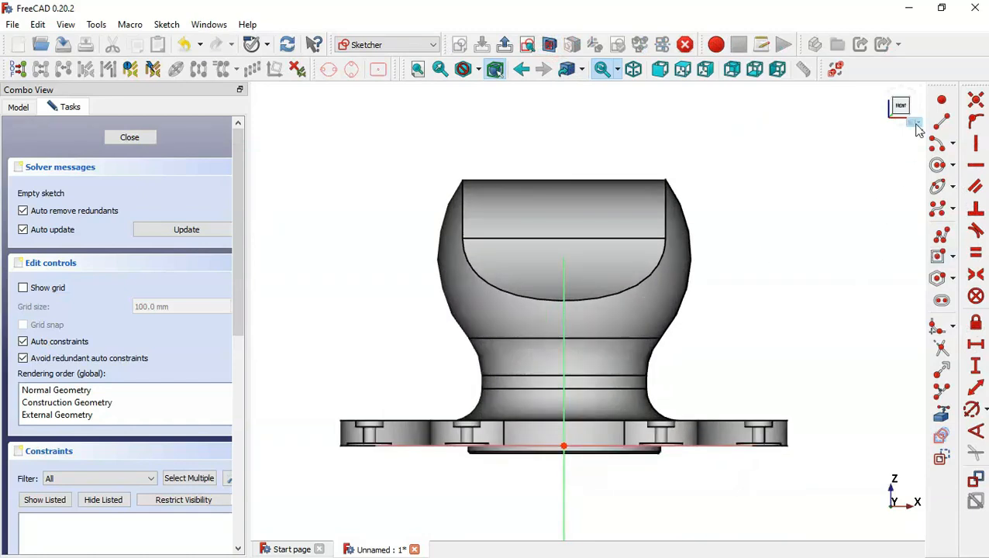
- Draw a closed polyline profile starting on the vertical axis about 77 mm above the origin, with two vertical lines, a horizontal top and a tangent lower arc
left_click(940, 121)
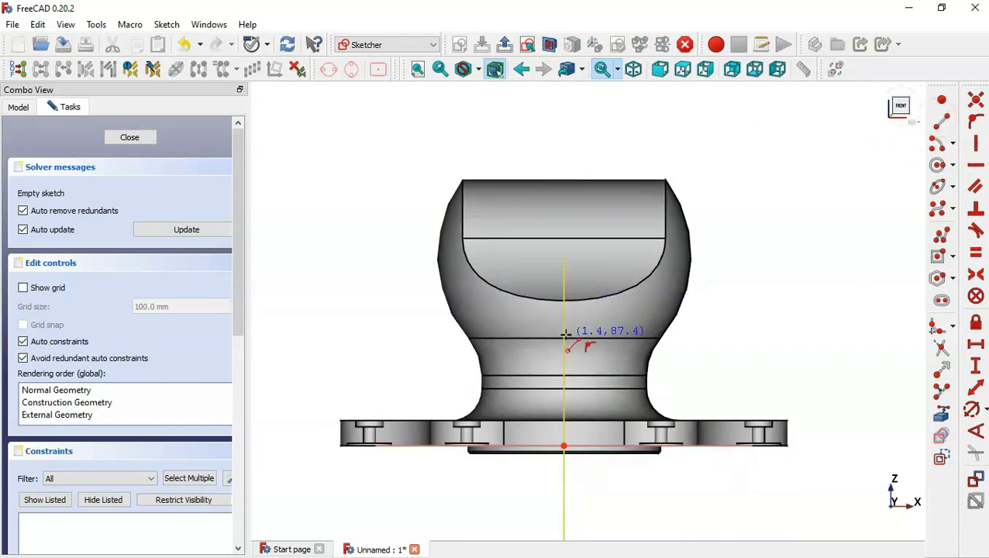
left_click(935, 233)
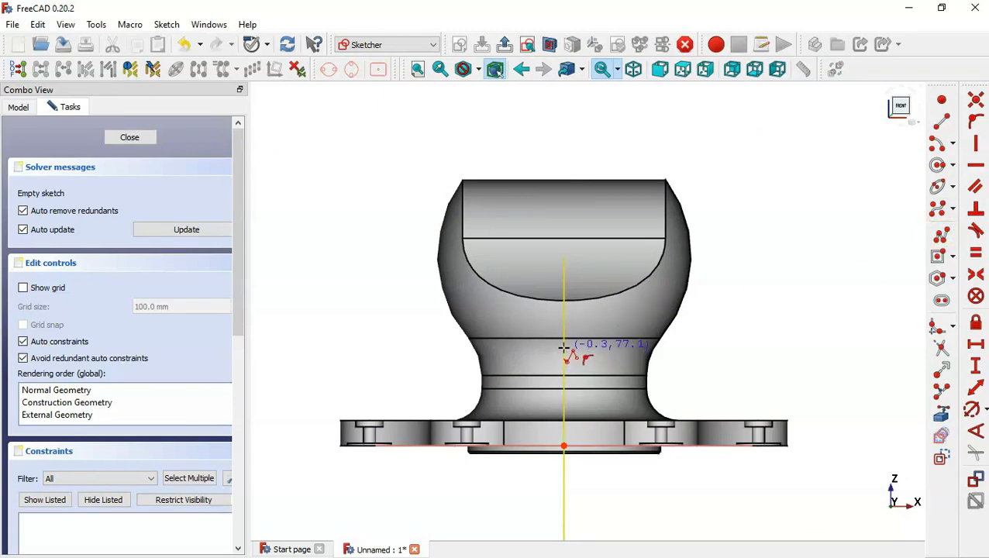
left_click(564, 349)
left_click(562, 104)
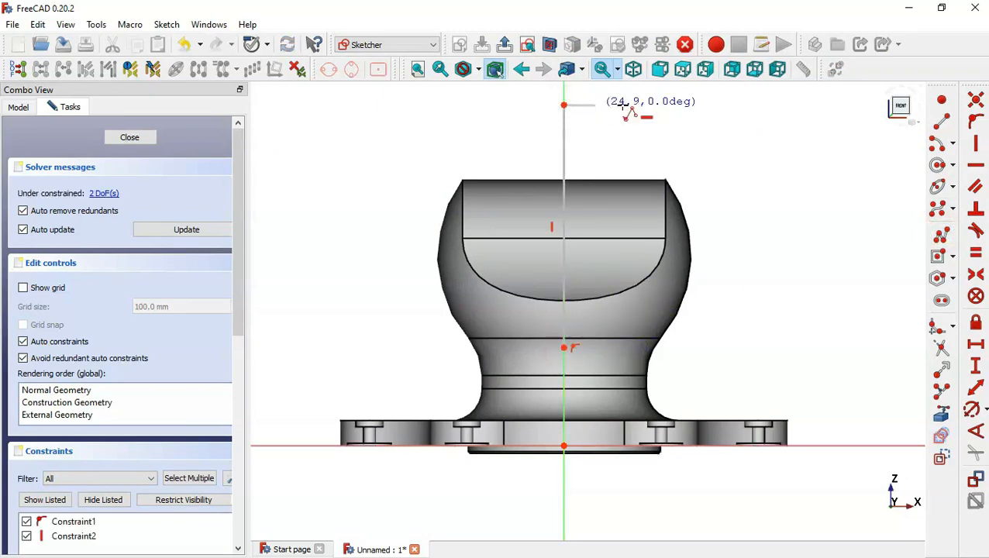
left_click(645, 105)
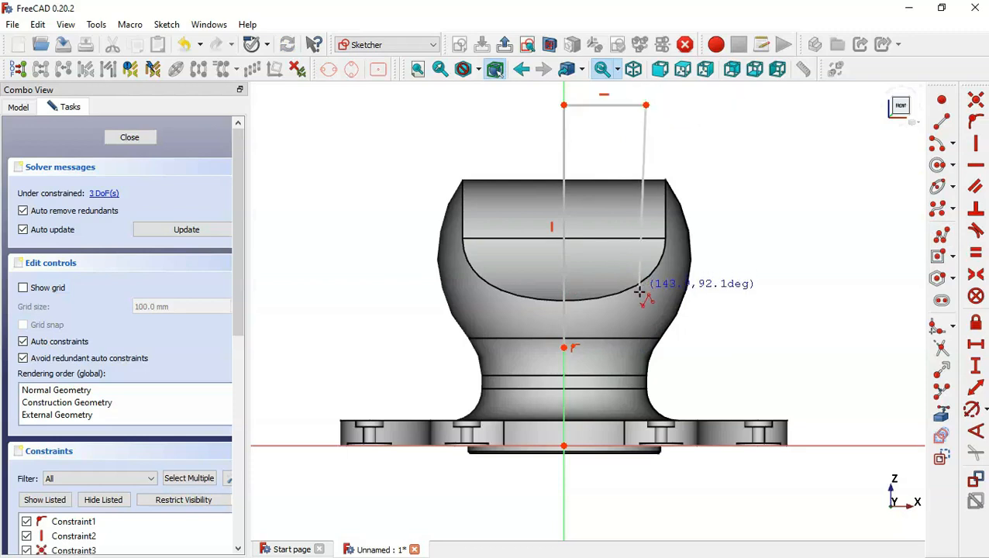
left_click(646, 292)
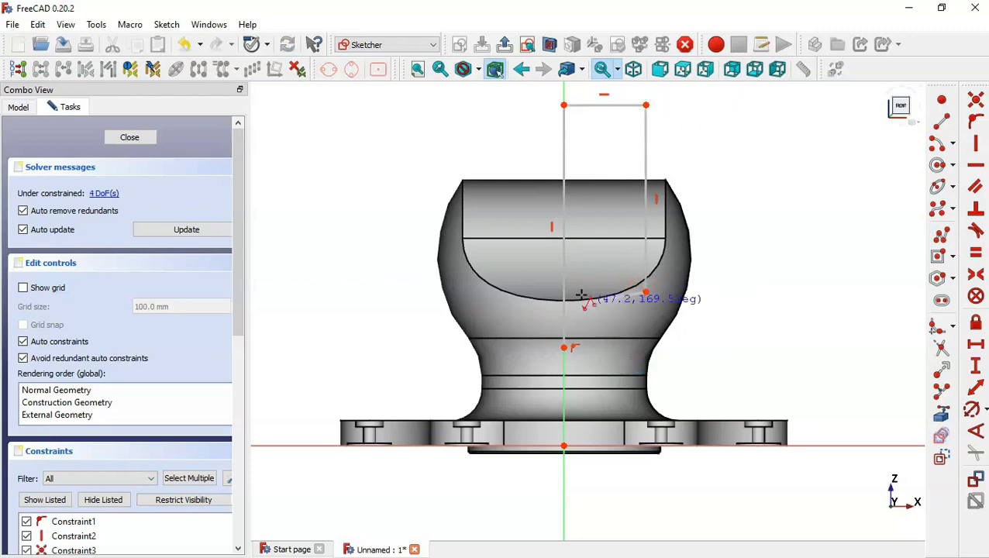
key("m")
key("m")
key("m")
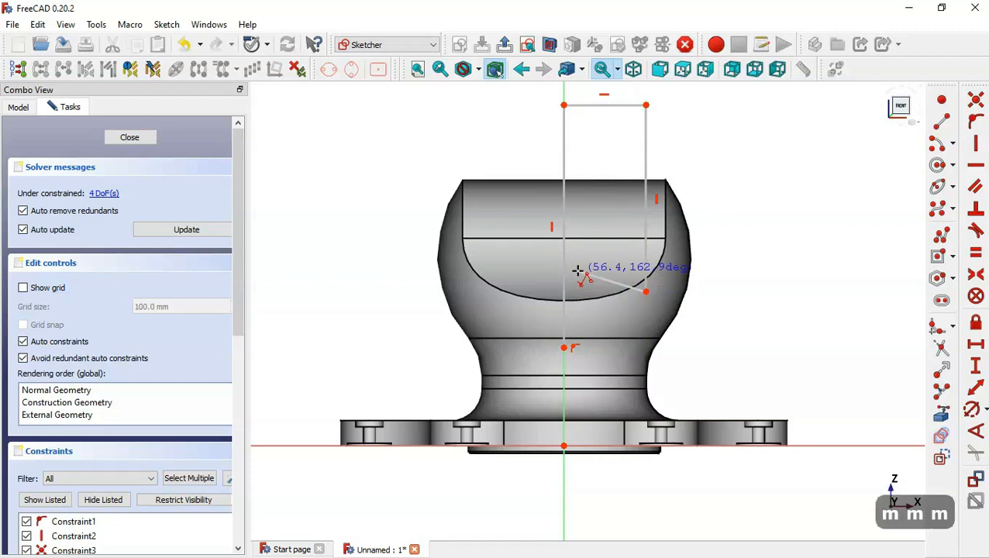
left_click(565, 348)
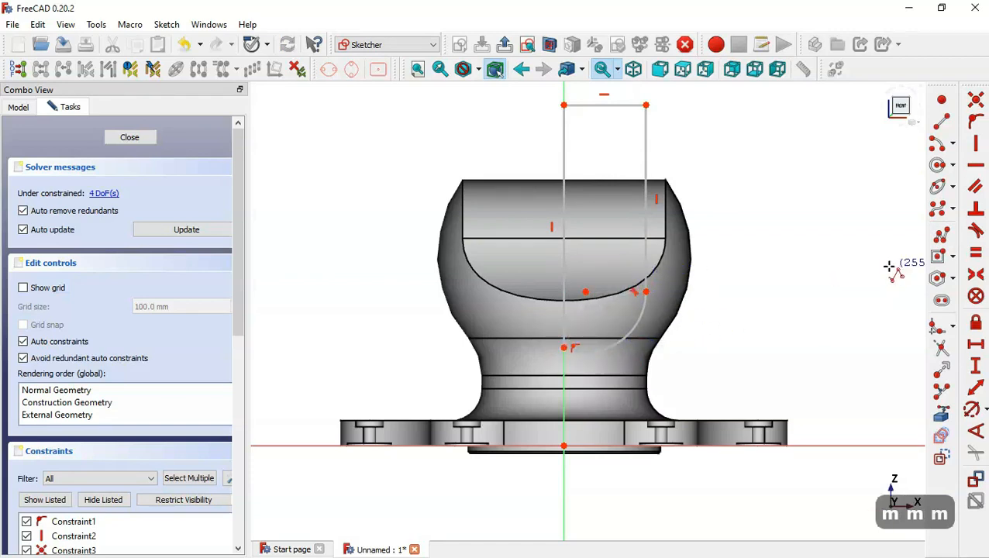
left_click(968, 275)
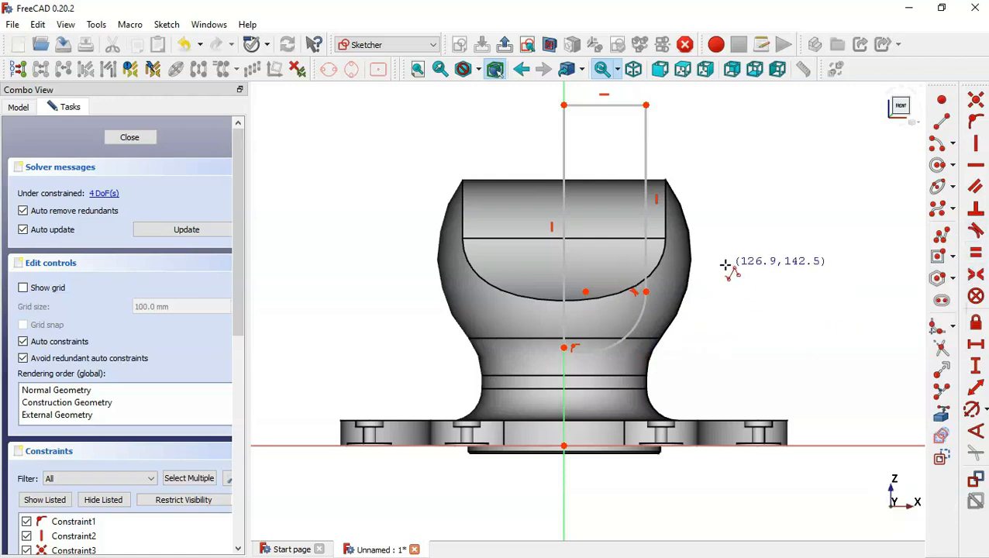
key("Escape")
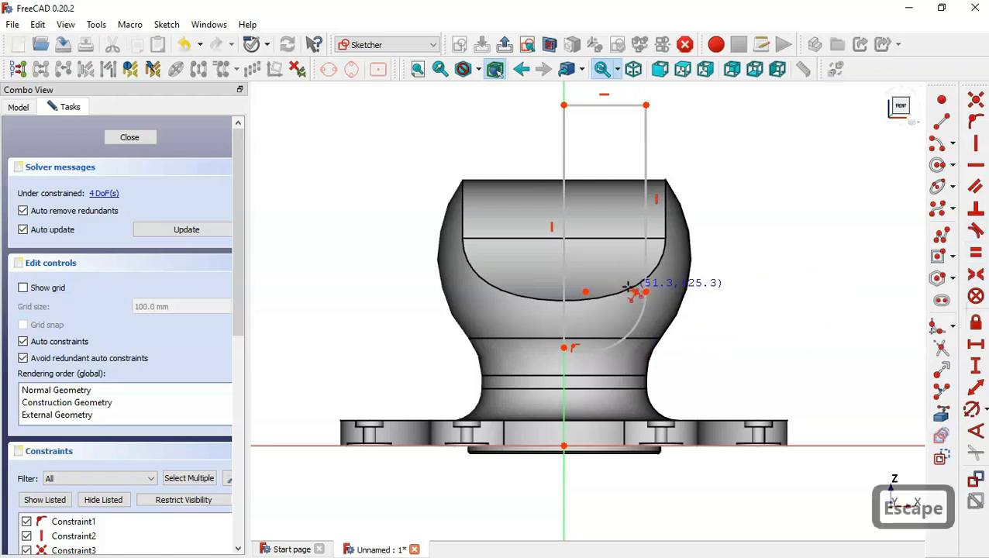
- Constrain the center of the profile's lower arc onto the vertical line along the axis
left_click(586, 294)
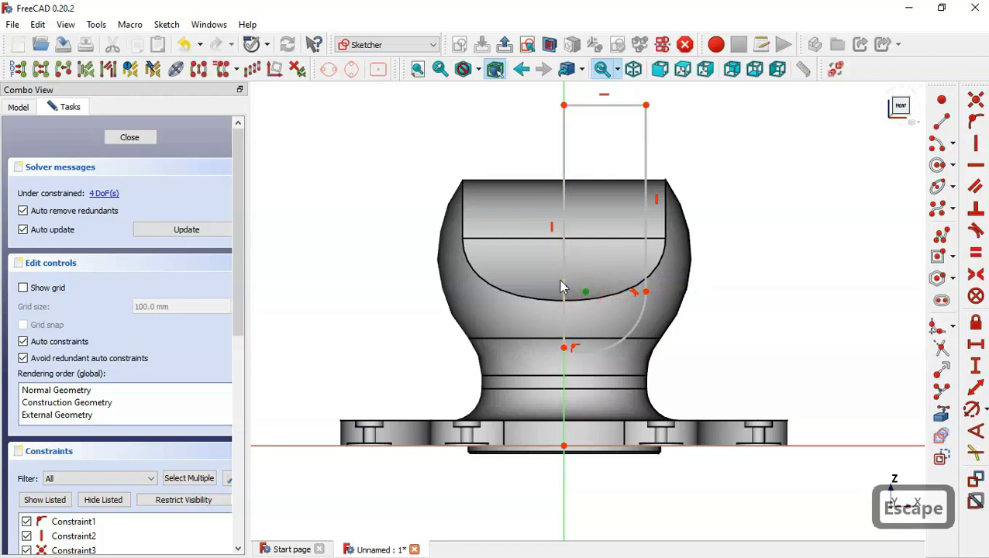
left_click(586, 294)
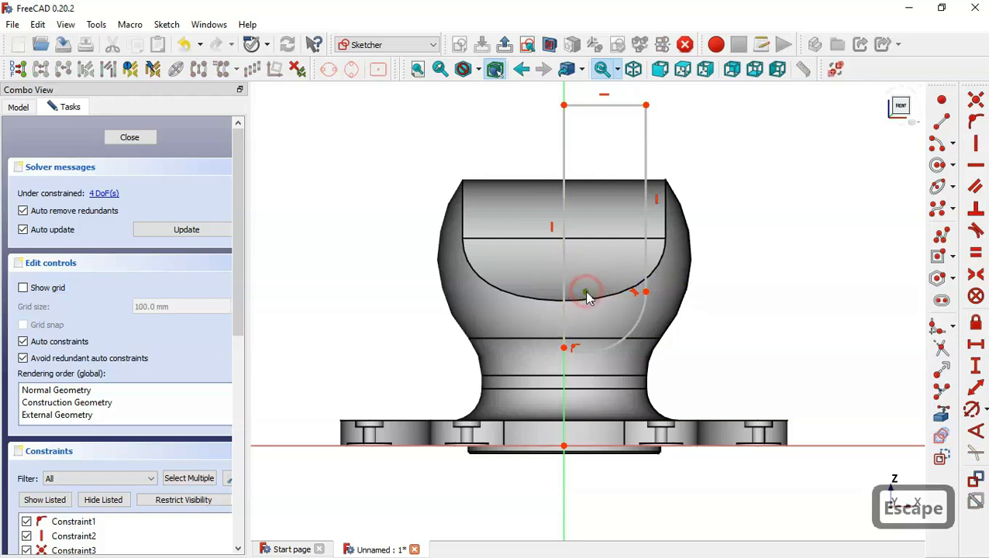
left_click(563, 283)
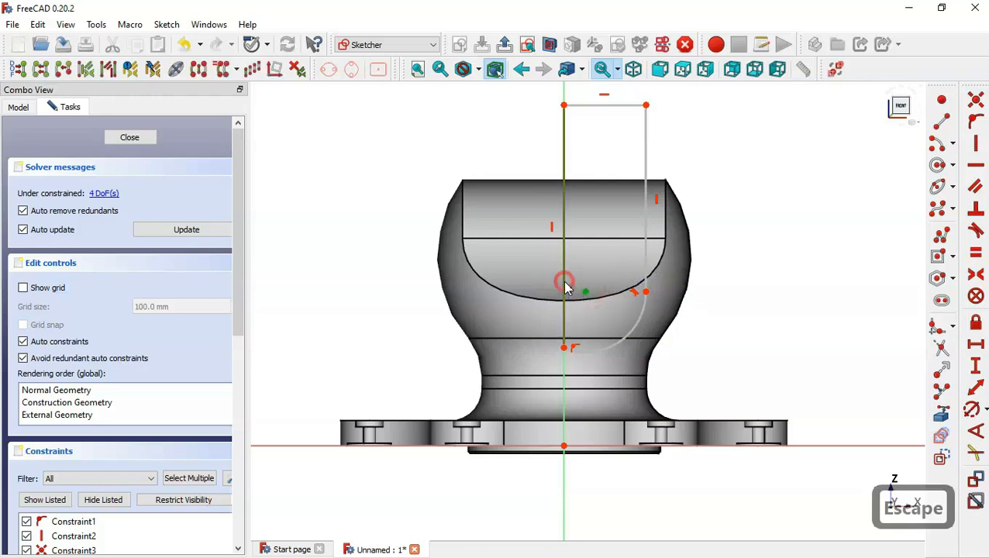
left_click(975, 120)
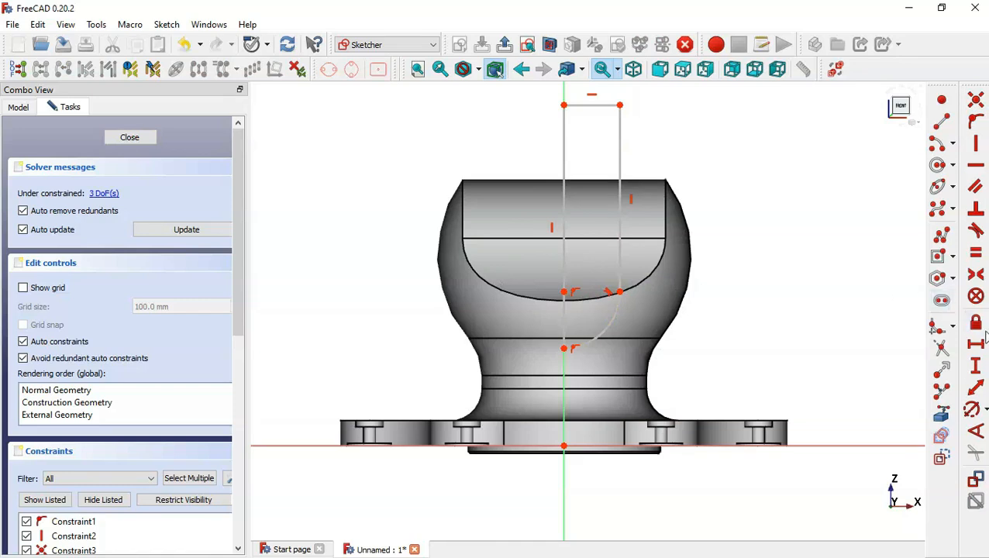
- Set the radius of the profile's lower arc to 80 mm, checking the reference drawing
left_click(973, 409)
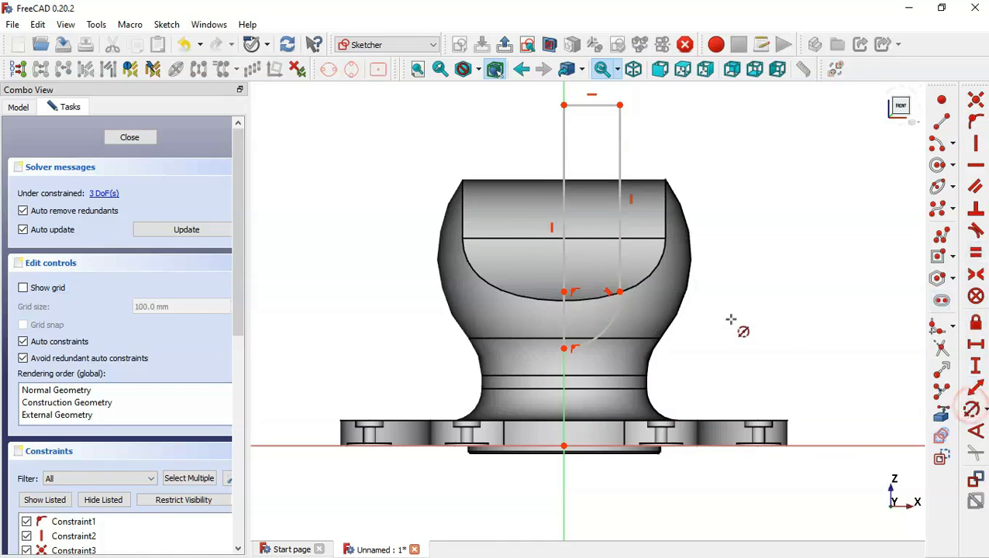
left_click(603, 333)
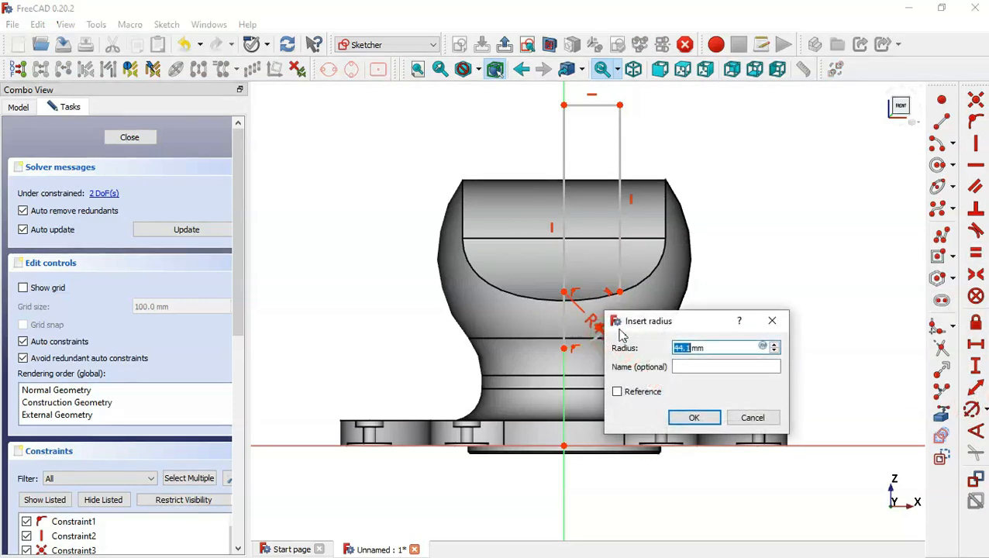
key("alt+Tab")
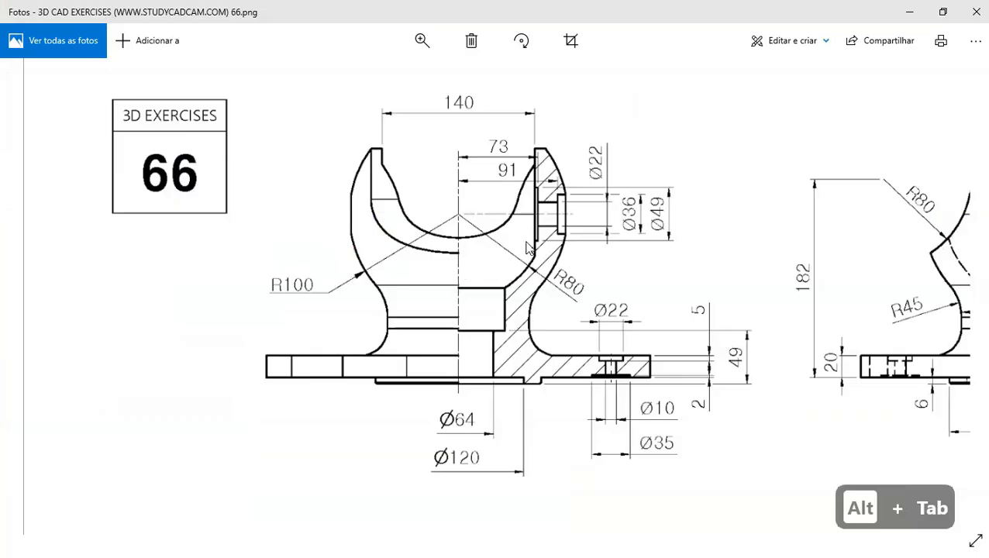
key("alt+Tab")
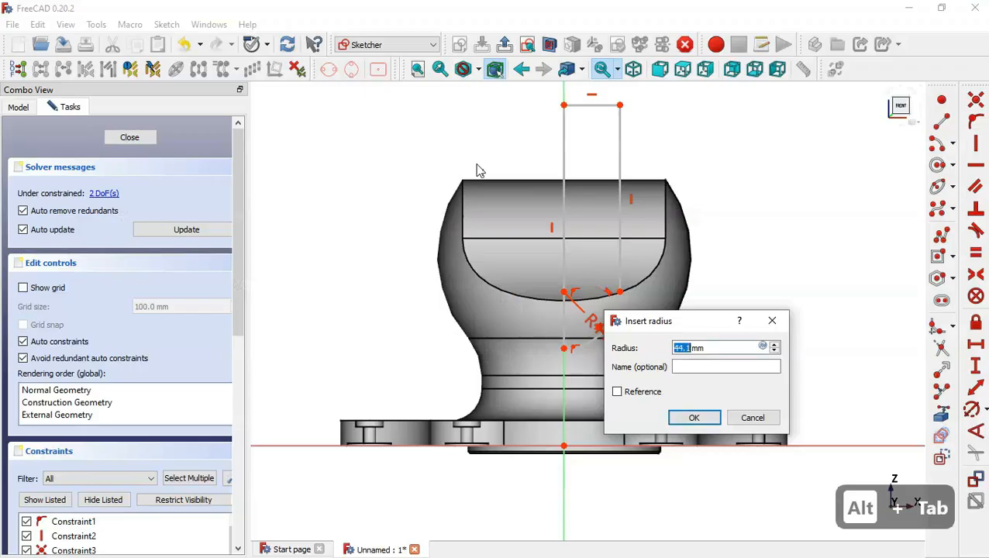
type("80")
key("Return")
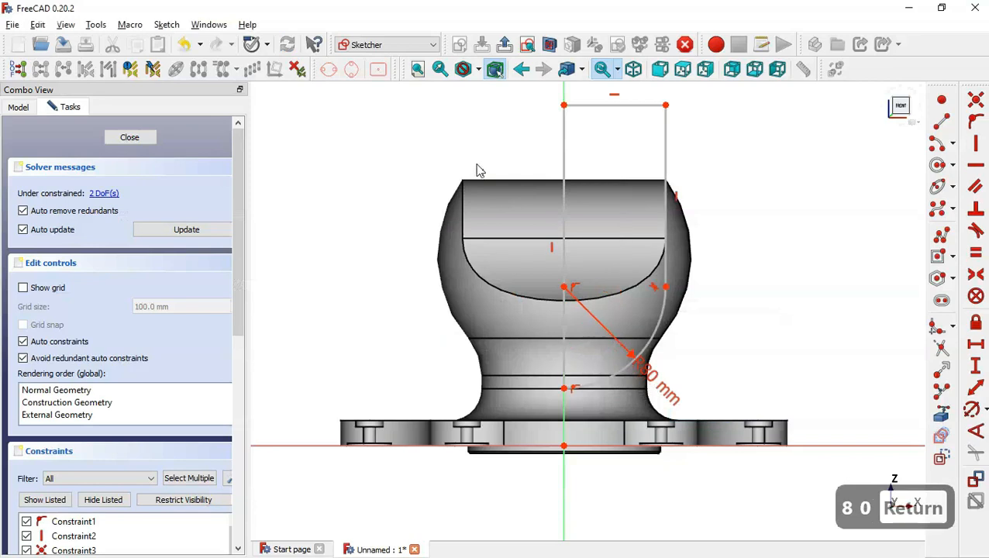
- Set the vertical distance from the origin to the arc's center to 150 mm, checking the reference drawing
left_click(976, 366)
left_click(564, 288)
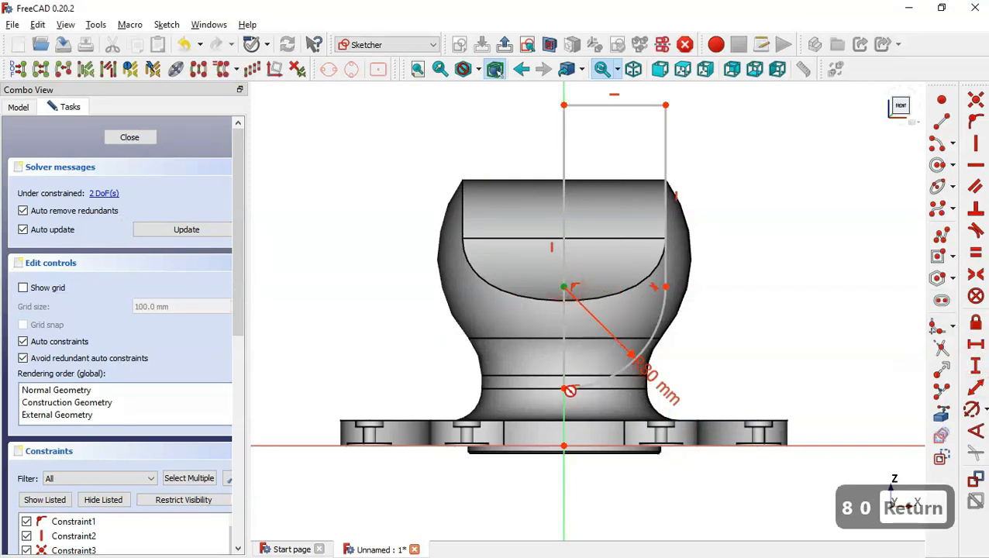
left_click(564, 446)
key("alt+Tab")
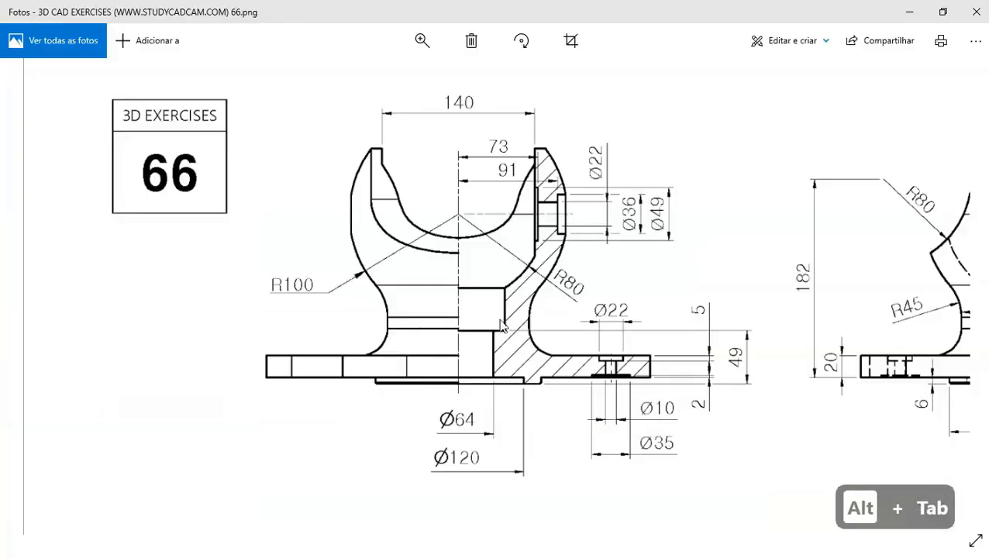
key("alt+Tab")
type("150")
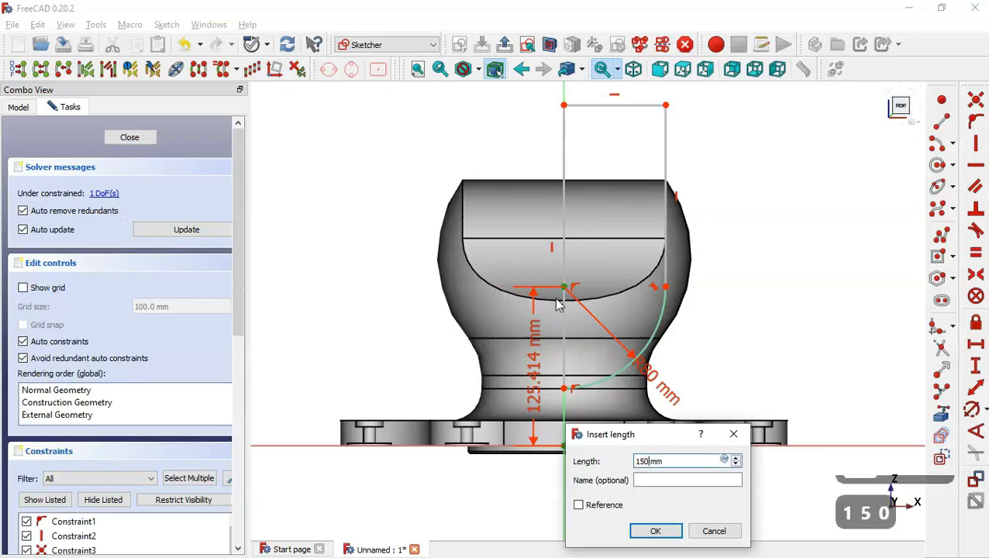
key("Return")
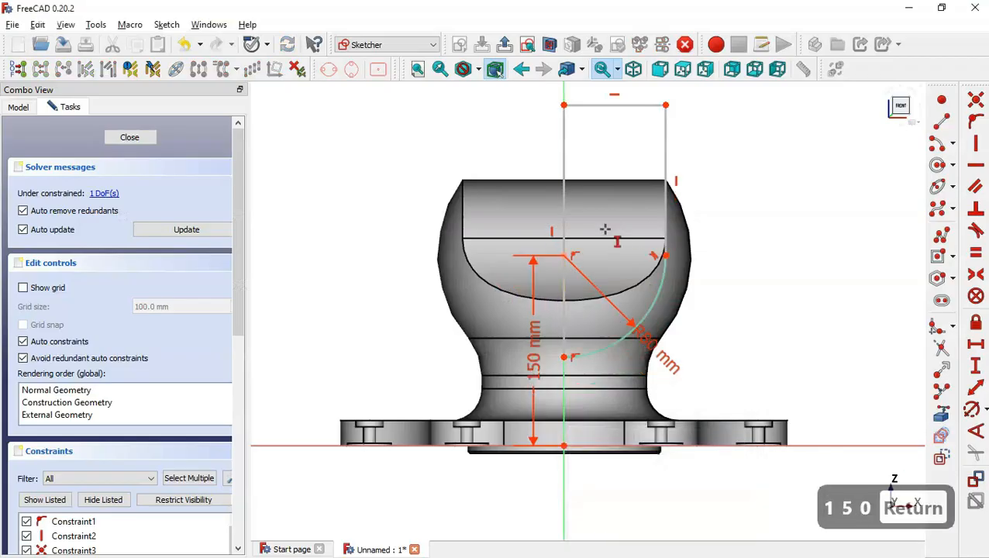
- Close the sketch and cut it from the ball as a 360° Groove around the vertical sketch axis
left_click(504, 46)
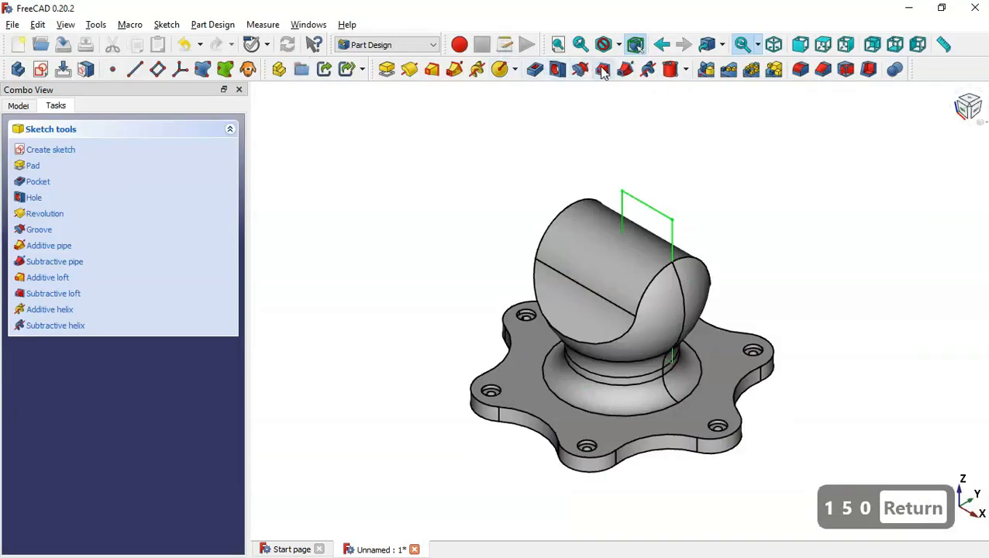
left_click(581, 70)
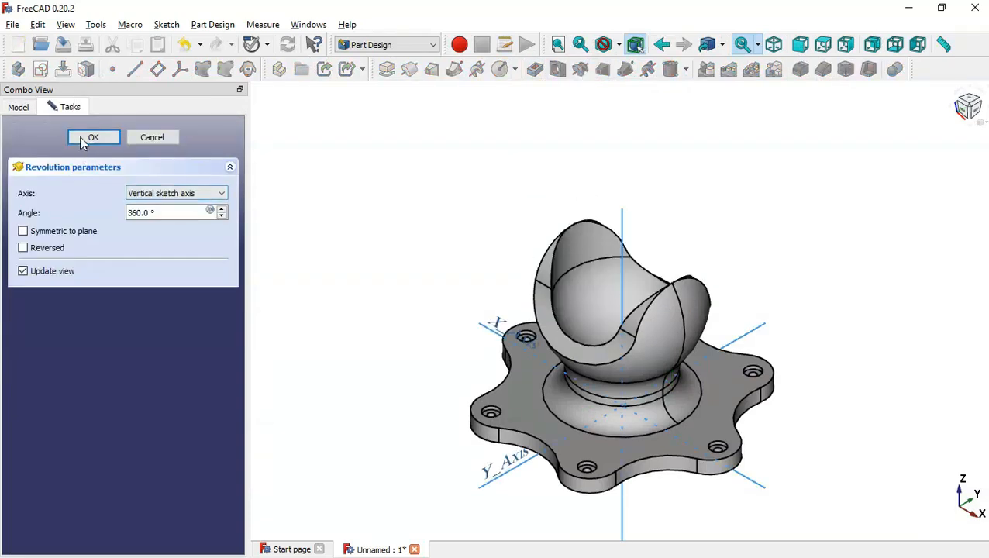
left_click(82, 137)
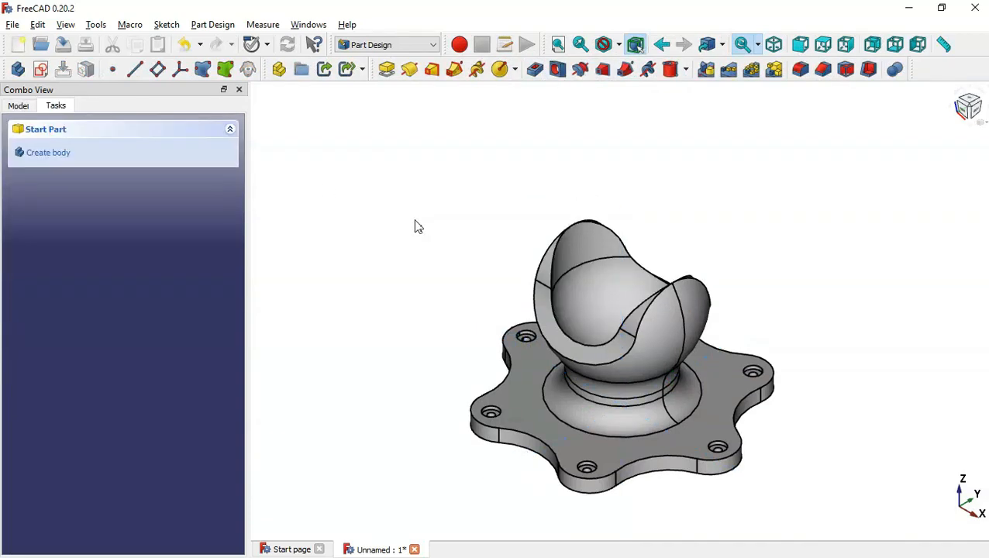
- Start a new sketch on YZ_Plane with the model sectioned at that plane
left_click(41, 70)
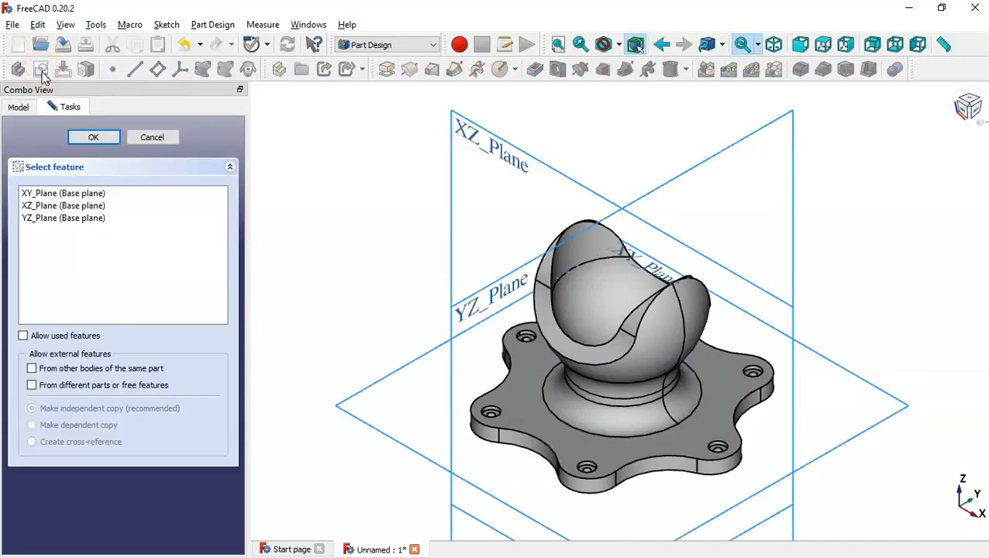
left_click(487, 301)
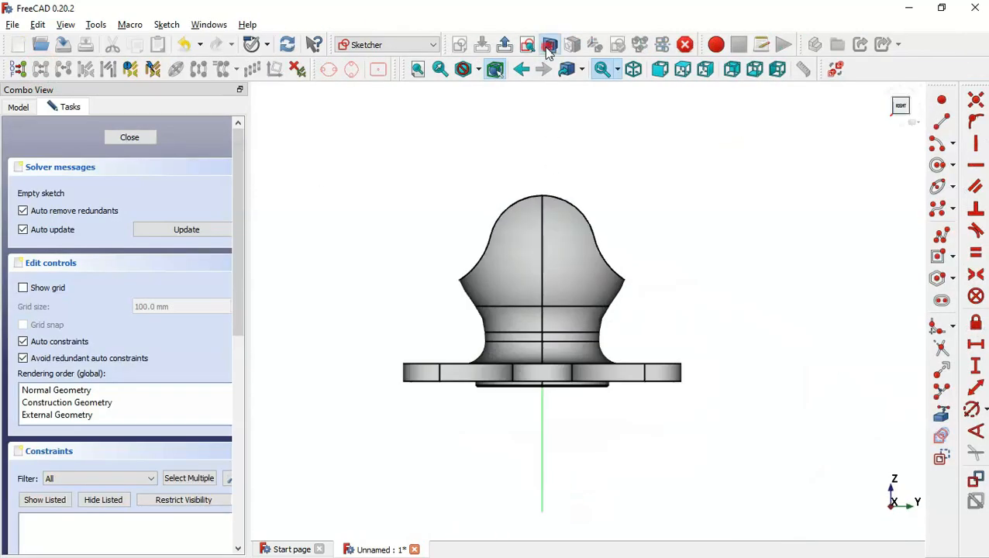
left_click(549, 45)
scroll(528, 285, "up", 1)
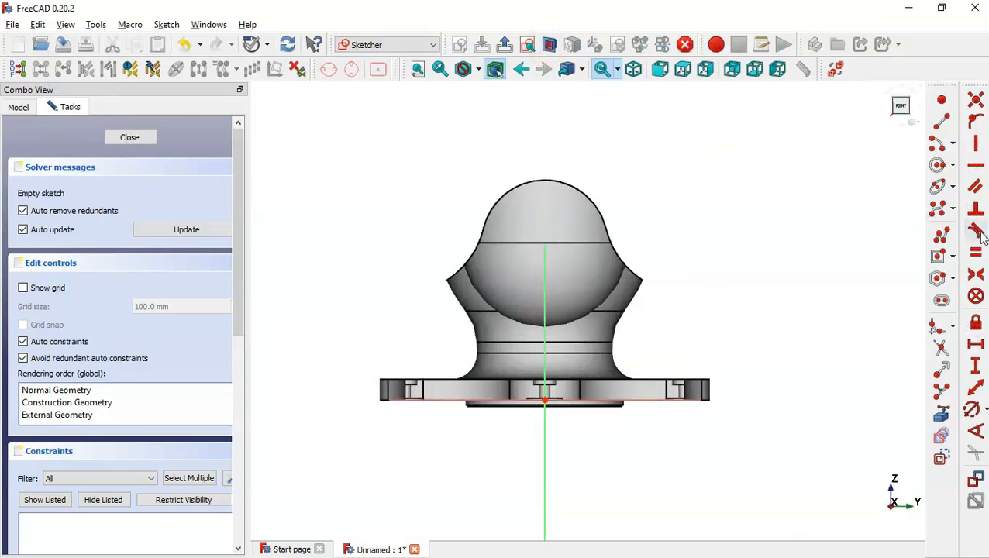
- Sketch a vertical slot centered on the vertical axis, running from inside the ball cavity to above the model
left_click(942, 301)
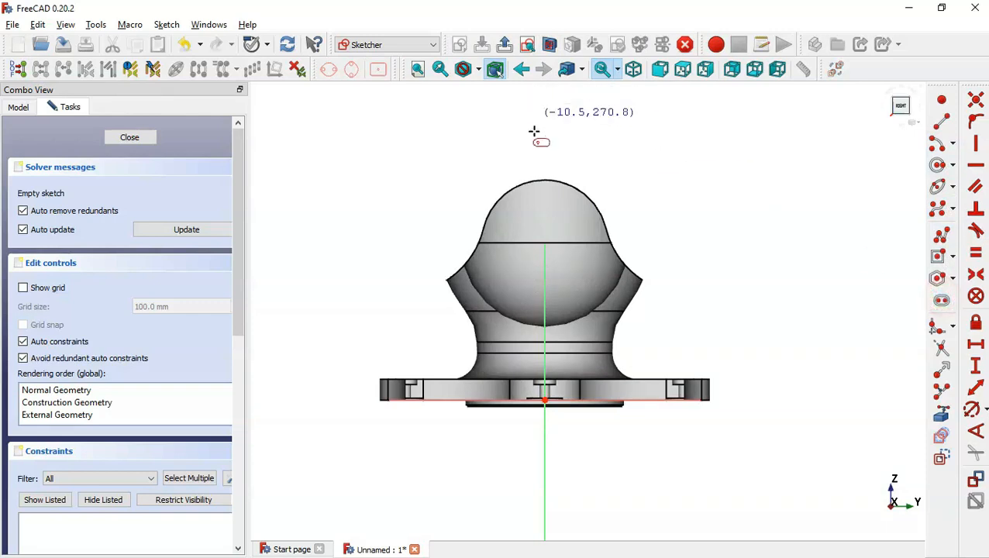
left_click(546, 295)
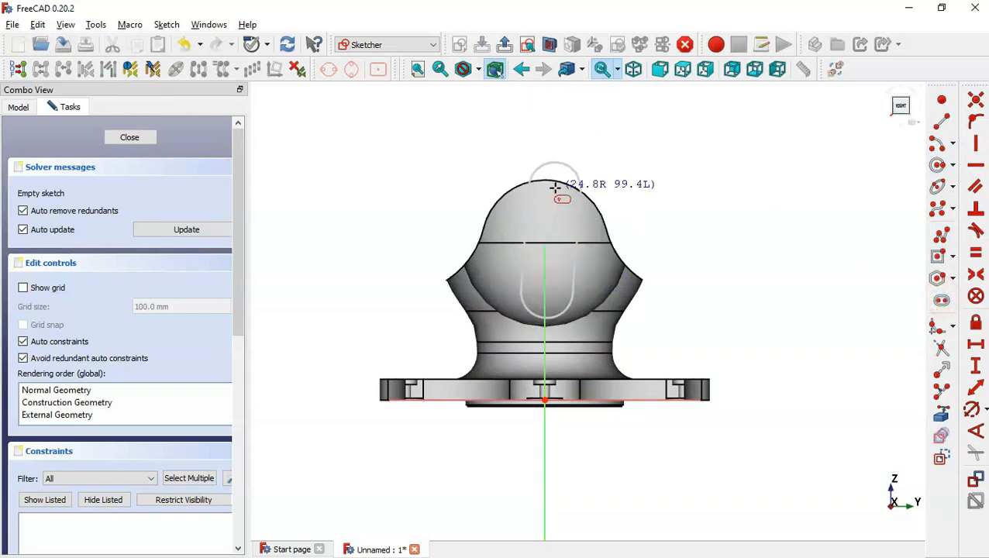
left_click(544, 127)
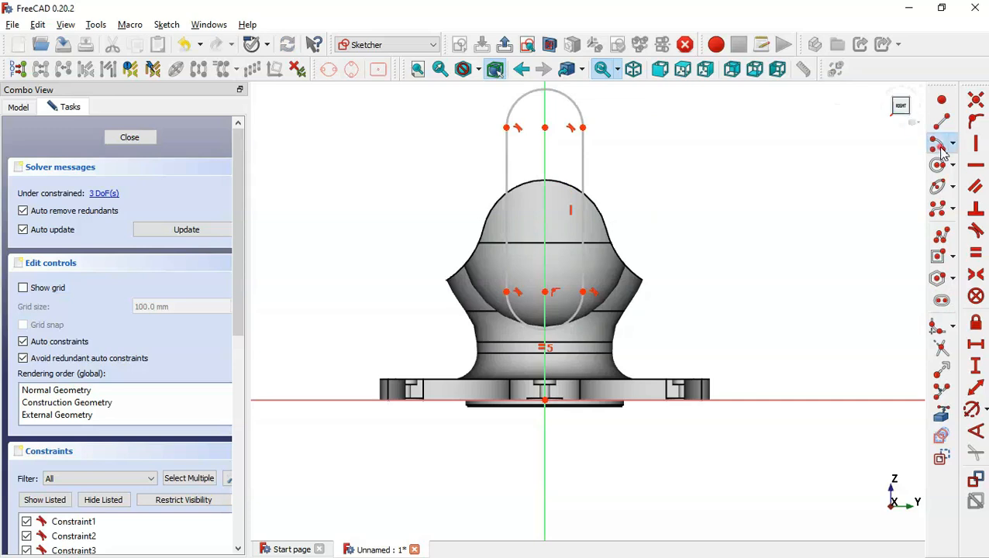
- Draw a shallow arc of about 95 mm radius, centered on the vertical axis, between the slot's two straight sides
left_click(940, 146)
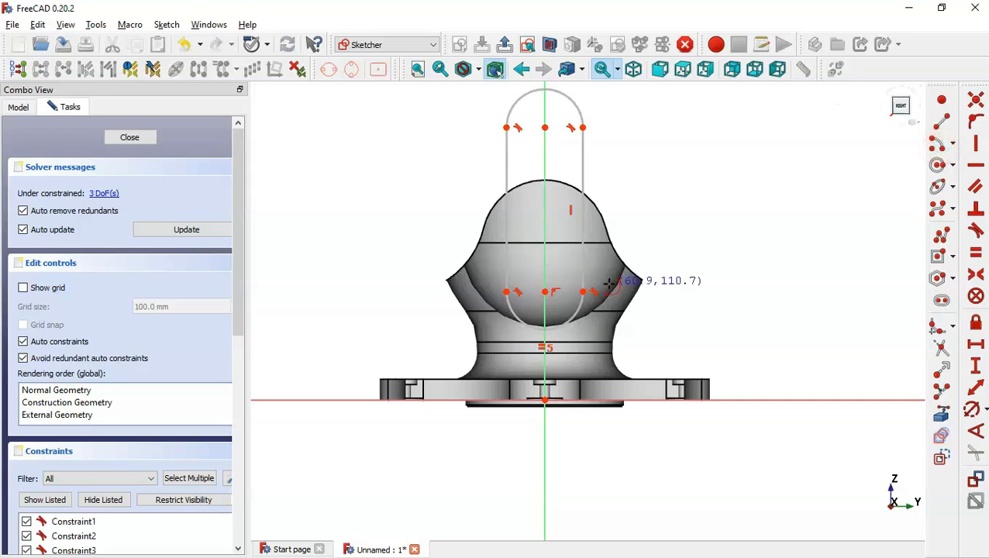
left_click(547, 264)
left_click(504, 177)
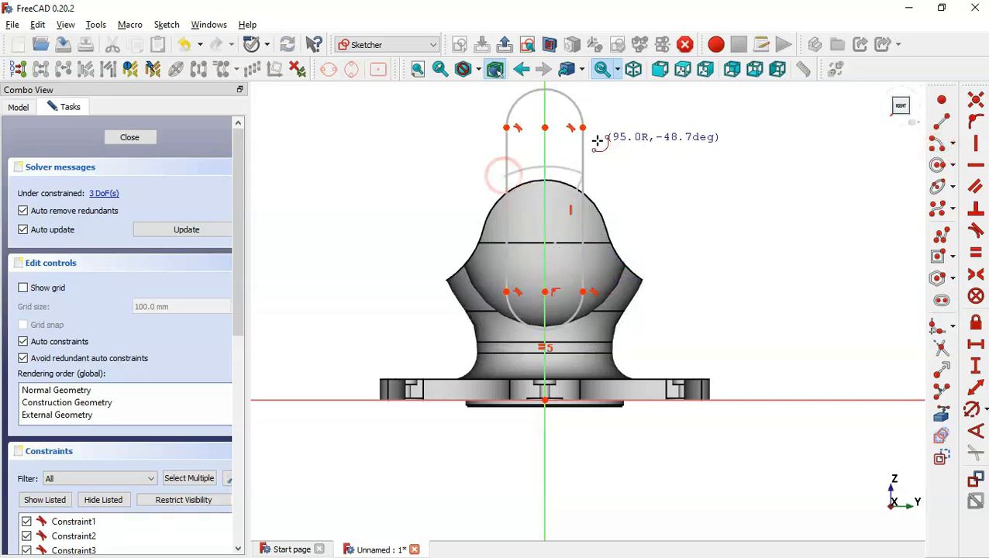
left_click(581, 163)
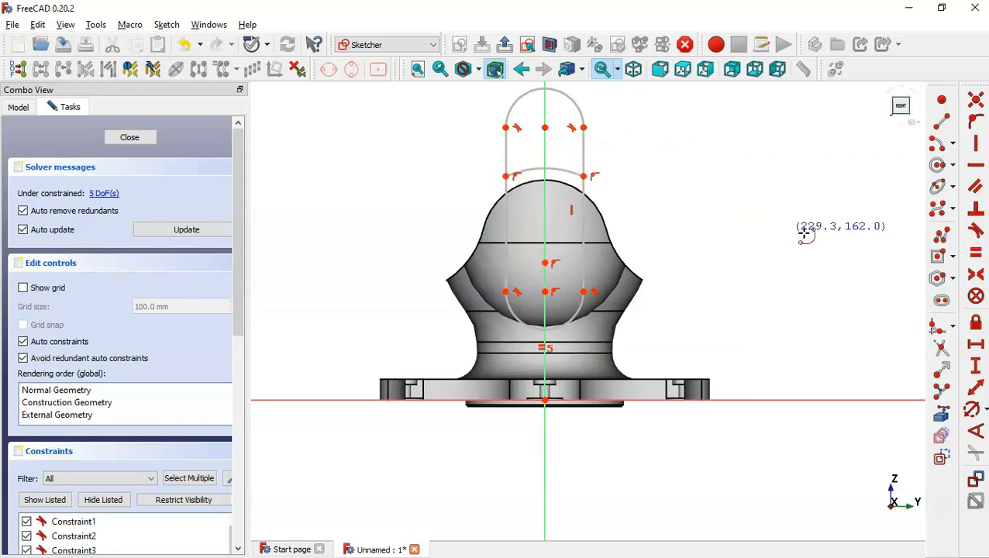
- Trim both straight slot sides above the shallow arc and delete the leftover semicircle at the slot's upper end
left_click(940, 350)
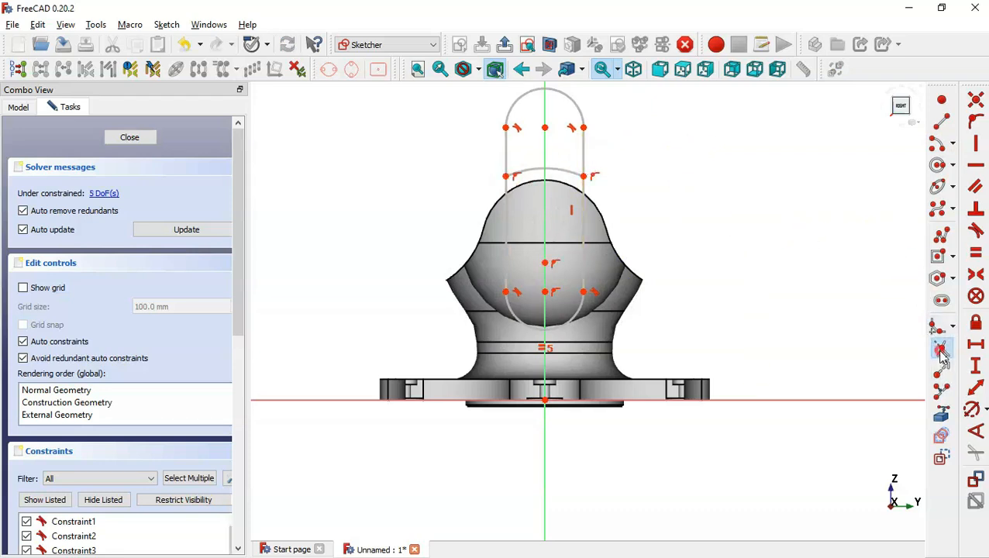
left_click(582, 159)
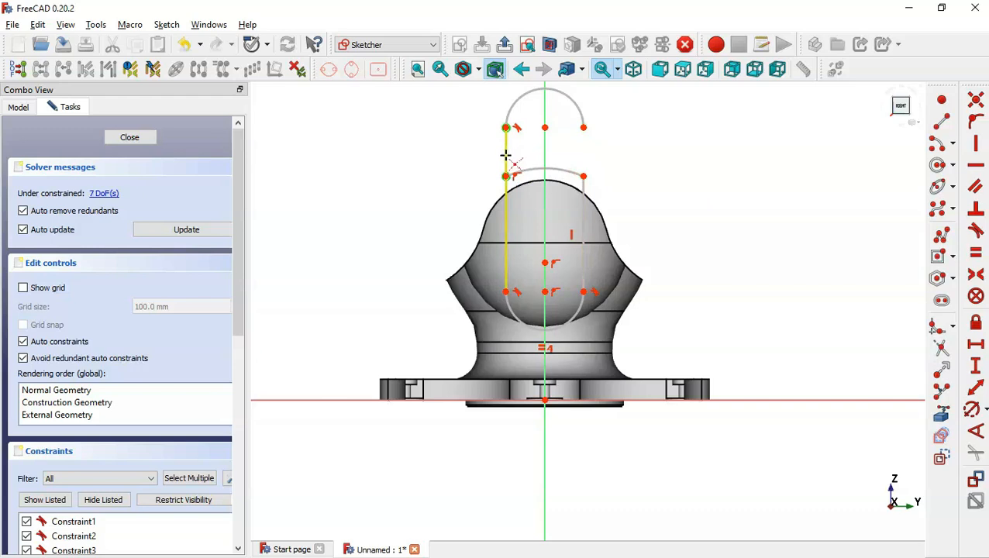
left_click(506, 155)
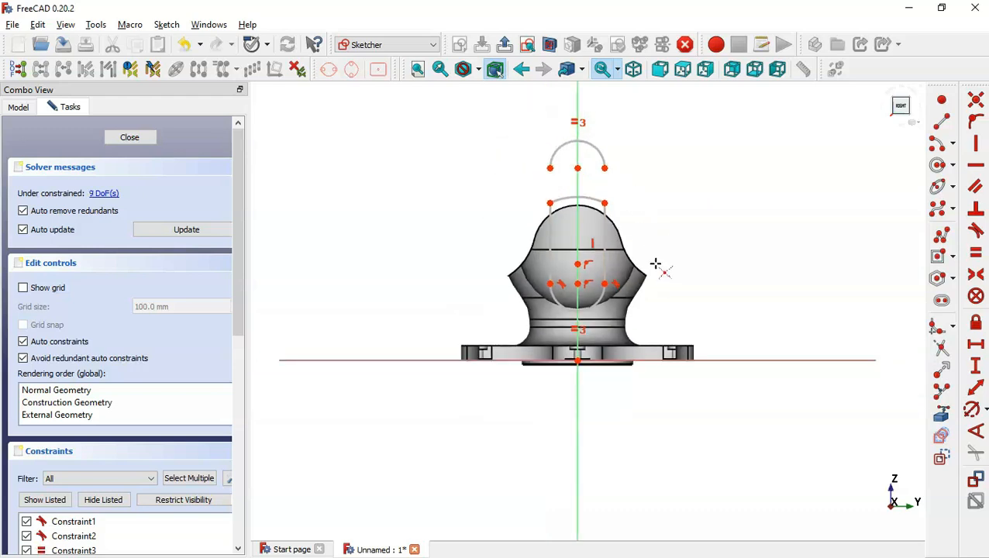
scroll(627, 148, "up", 2)
key("Escape")
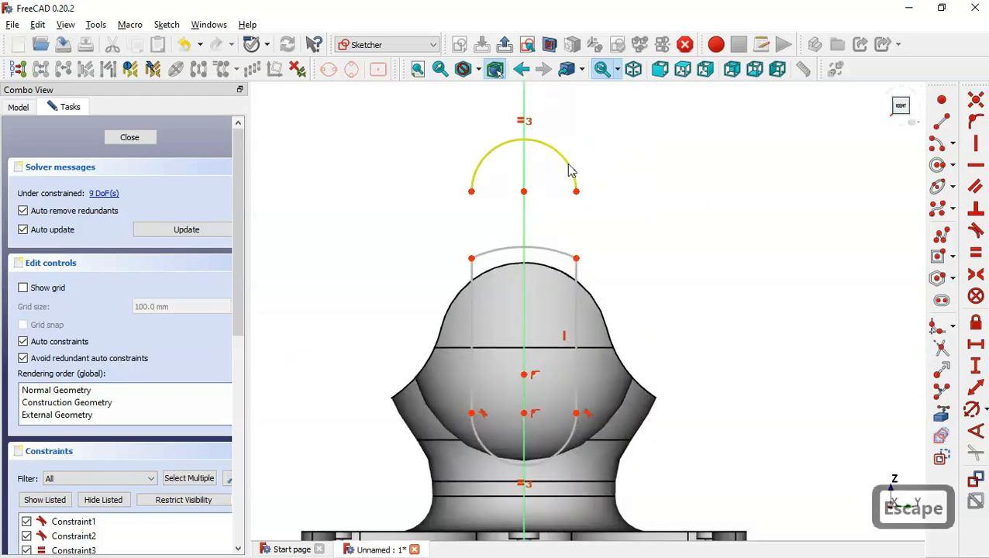
left_click(569, 165)
key("Delete")
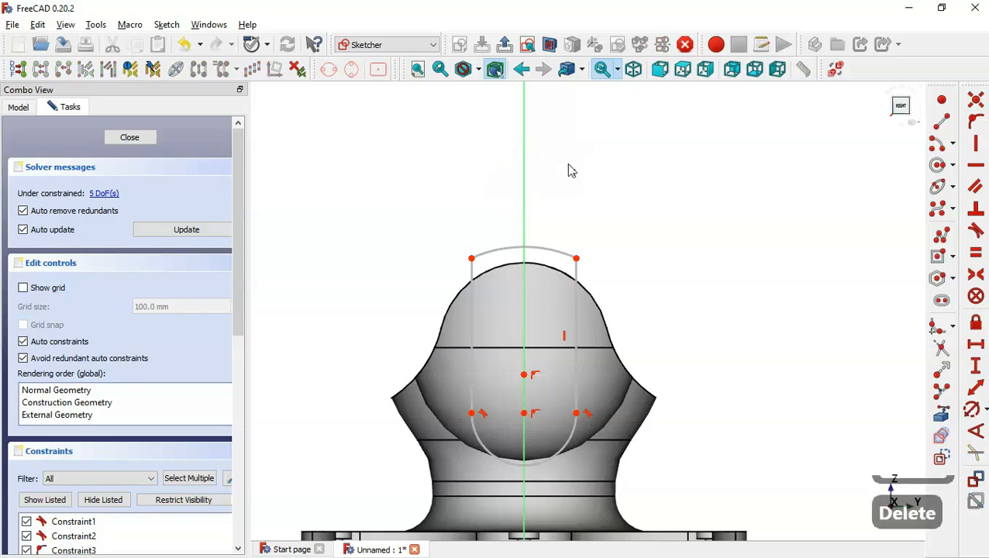
- Constrain the slot's left side vertical and set the lower arc's center 150 mm vertically above the origin
left_click(472, 321)
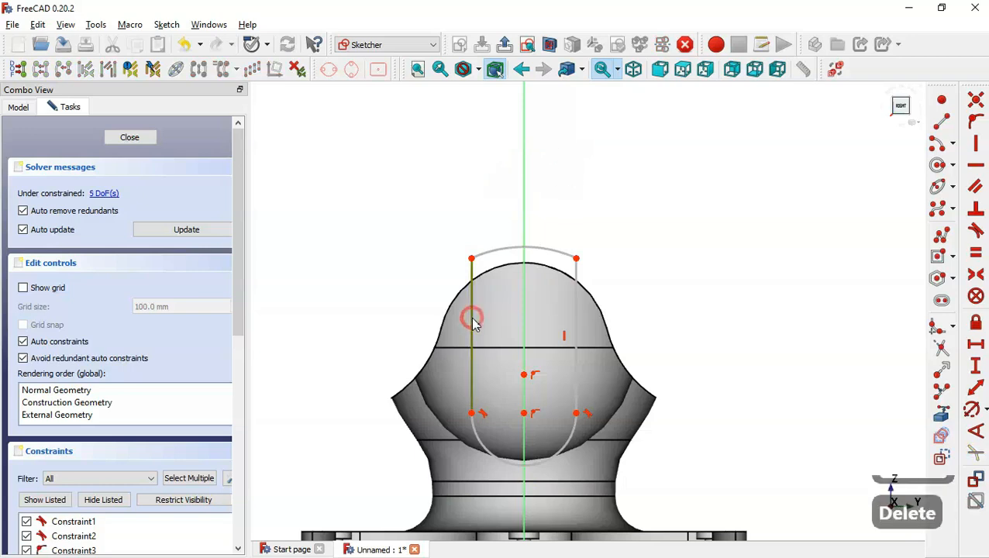
left_click(980, 143)
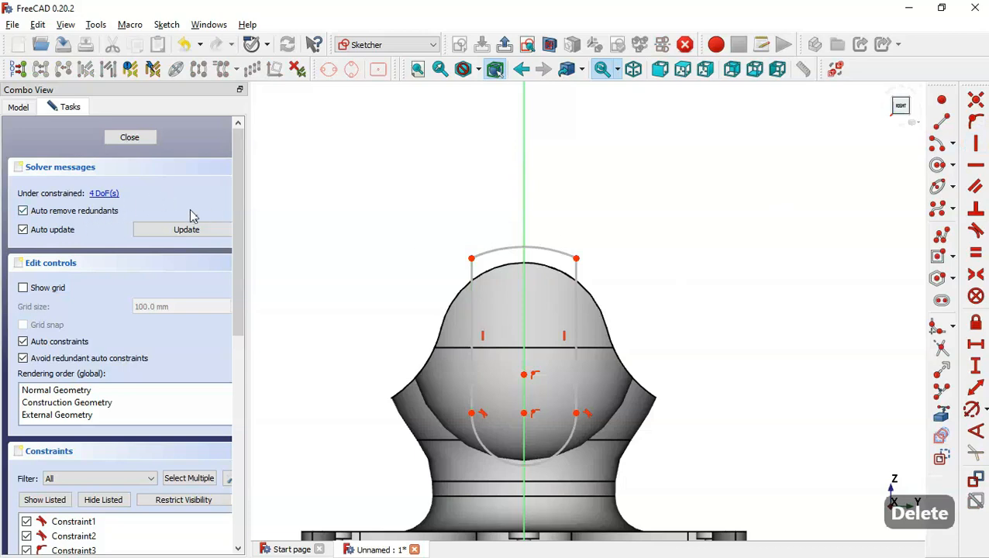
scroll(635, 308, "down", 1)
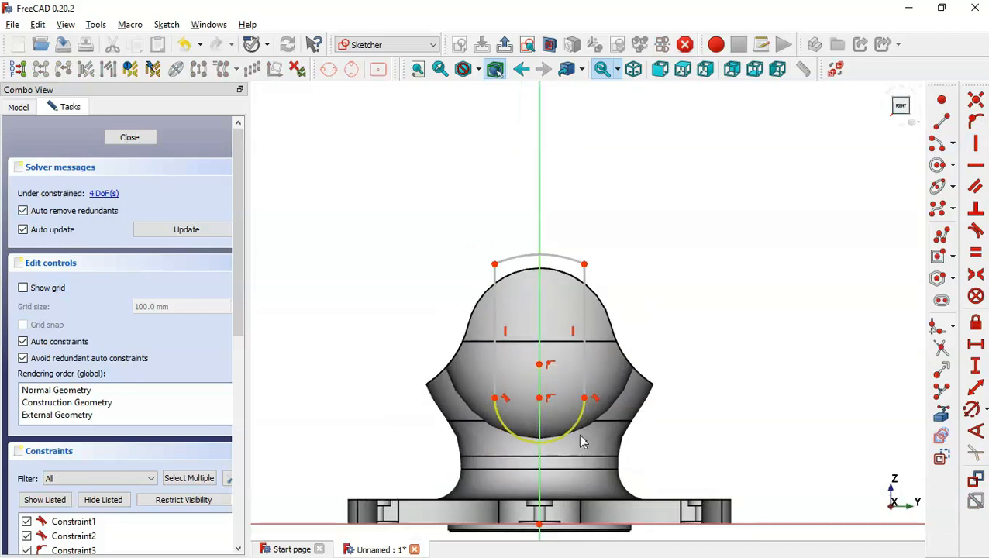
left_click(975, 366)
left_click(539, 525)
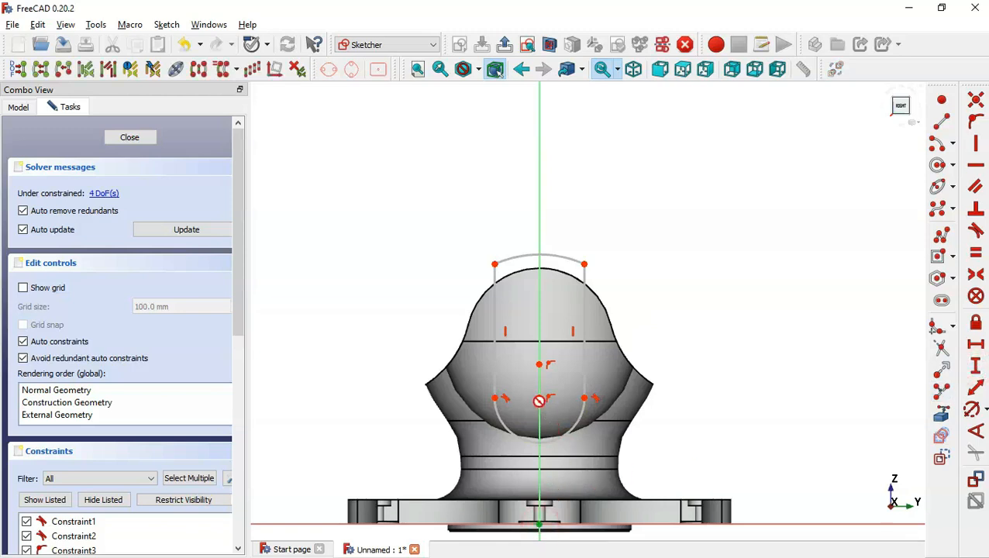
left_click(539, 398)
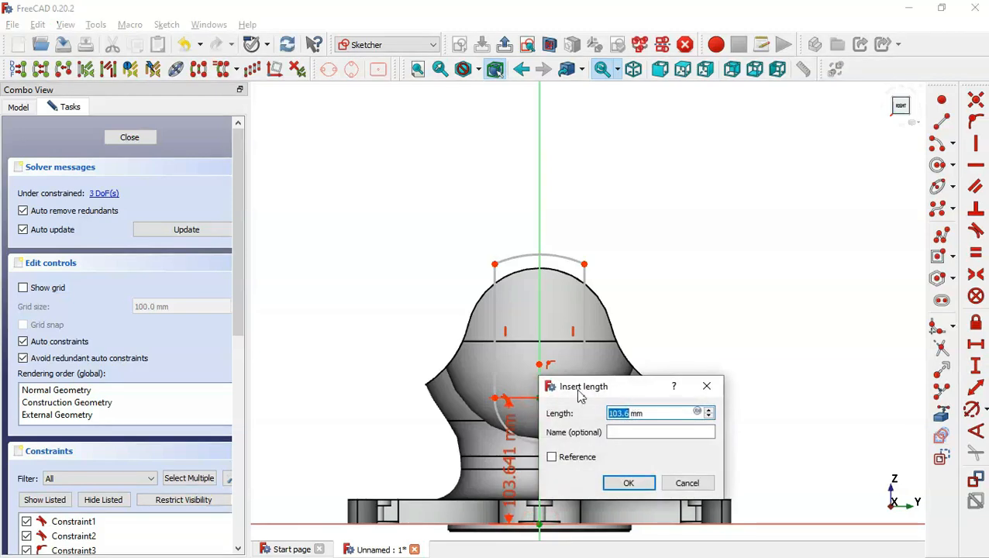
type("150")
key("Return")
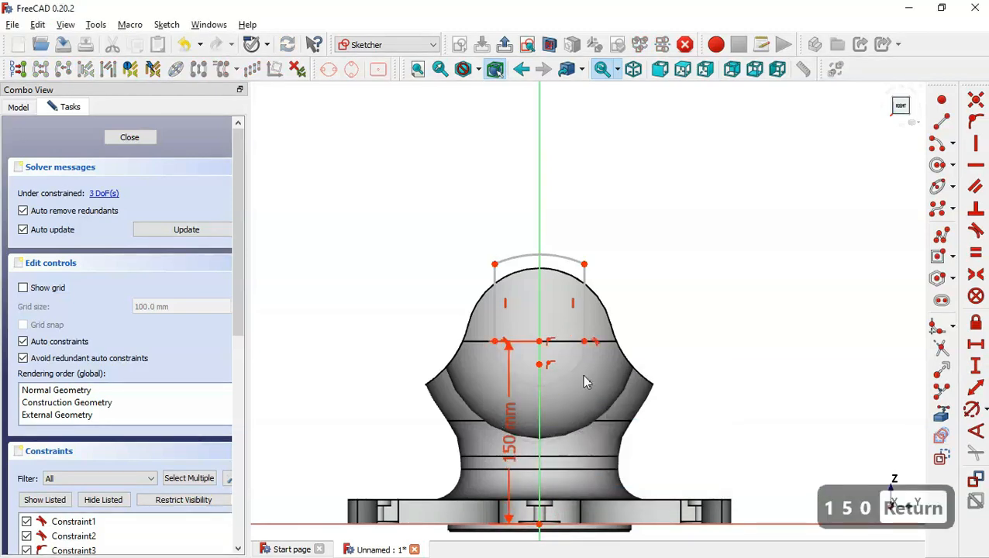
- Set the shallow upper arc's radius to 60 mm, consulting the exercise 66 drawing in Fotos
left_click(970, 410)
left_click(555, 255)
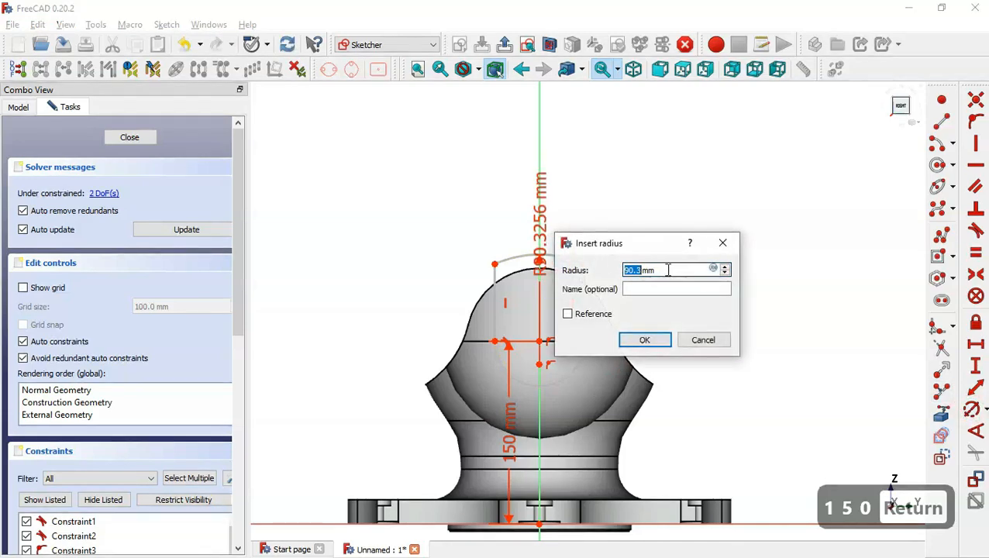
key("alt+Tab")
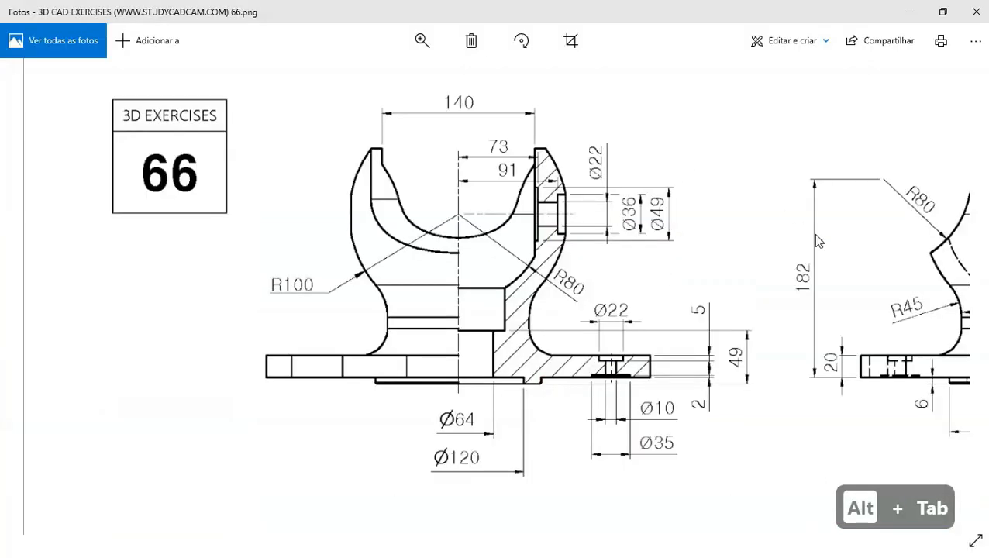
left_click_drag(815, 235, 437, 281)
key("alt+Tab")
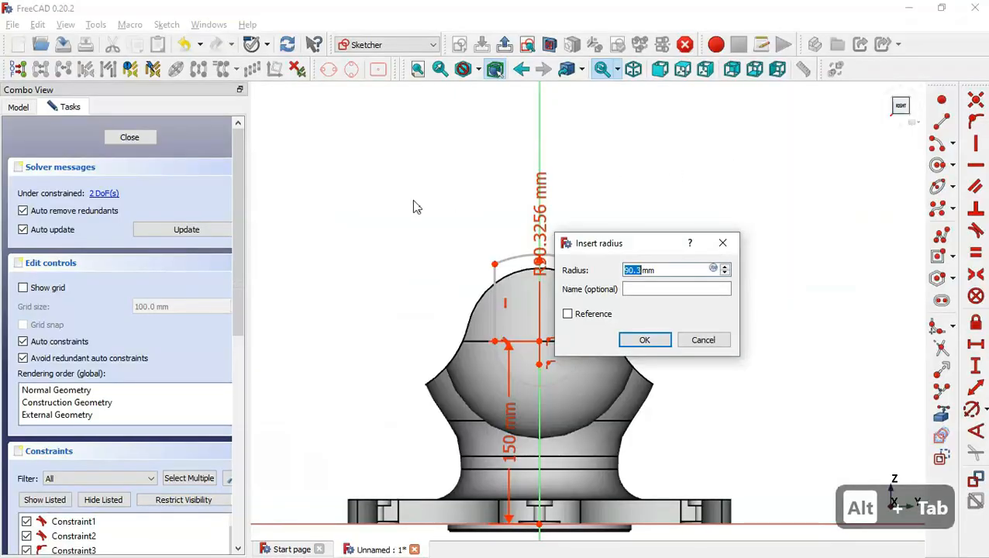
type("60")
key("Return")
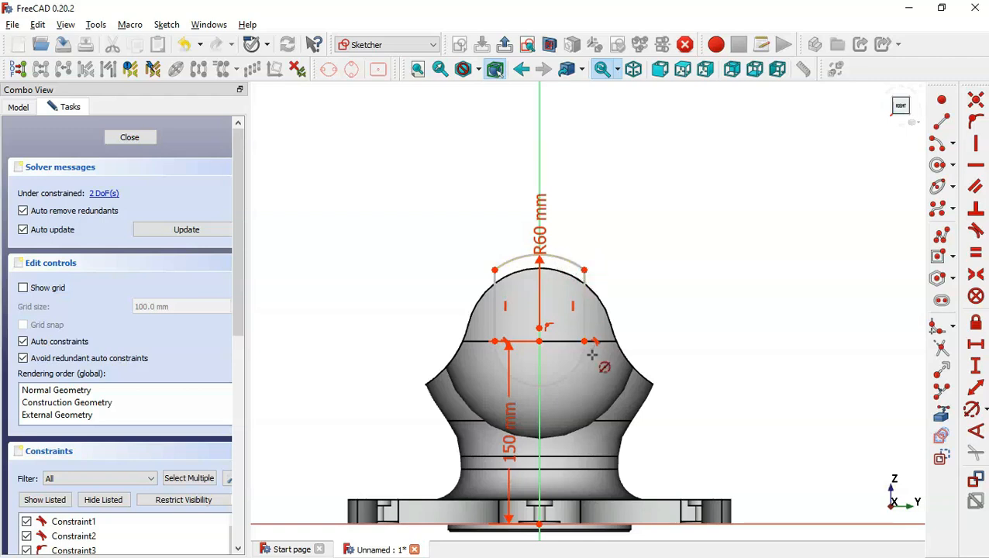
- Check the side view of the exercise drawing in Fotos and set the lower arc's radius to 39 mm
key("alt+Tab")
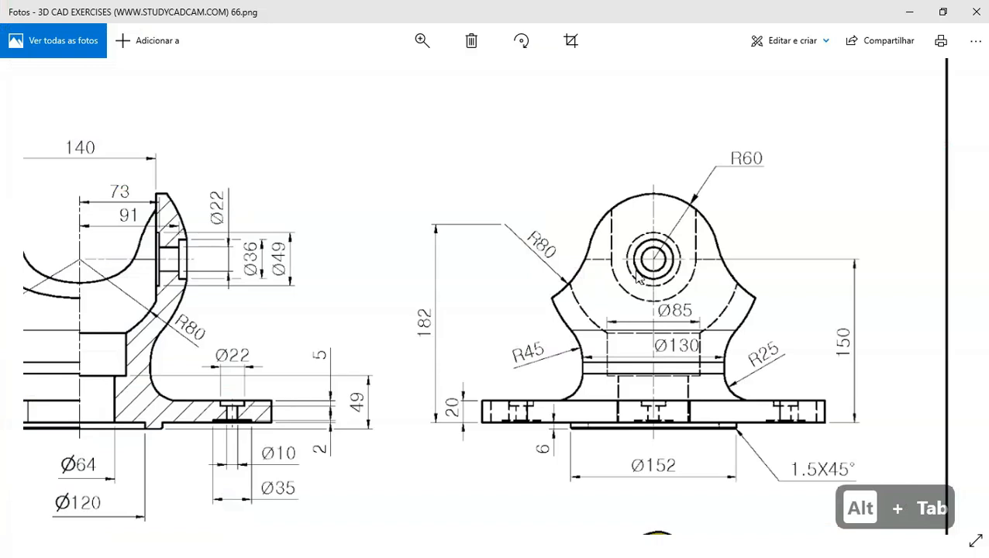
left_click_drag(756, 305, 668, 287)
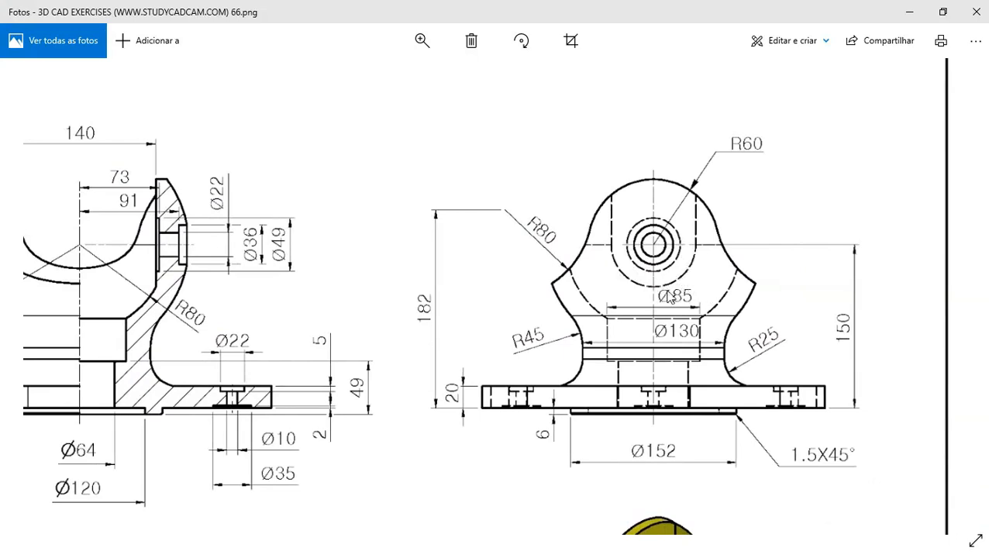
key("alt+Tab")
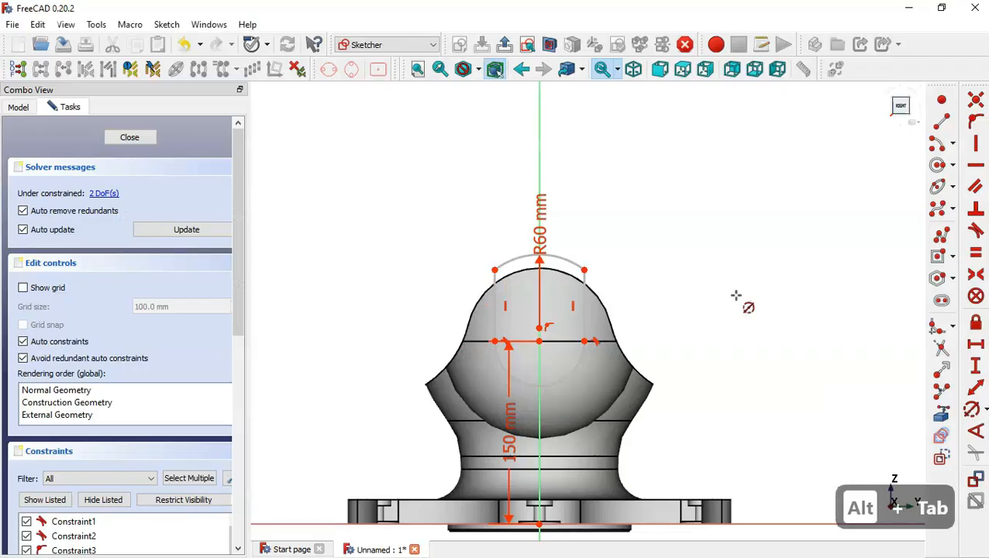
left_click(972, 409)
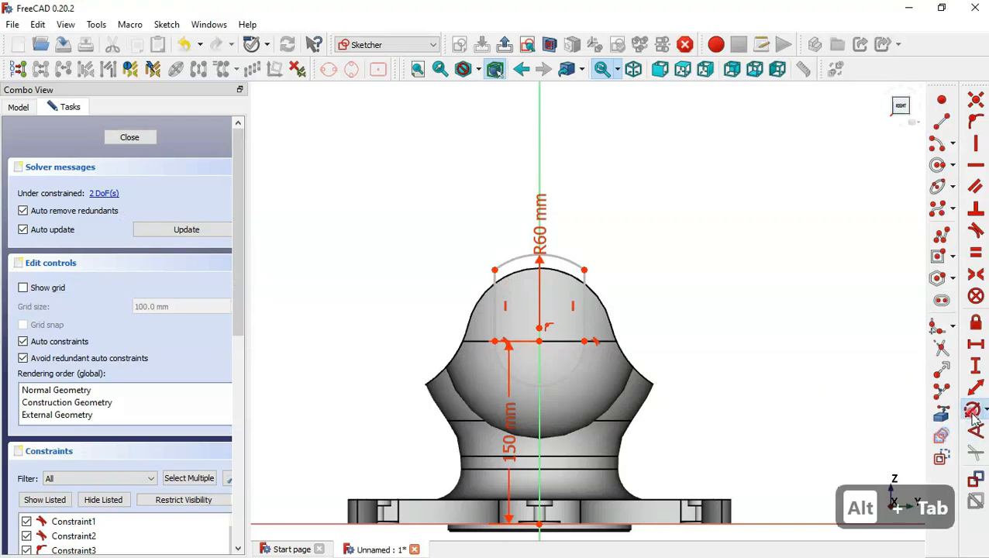
left_click(555, 384)
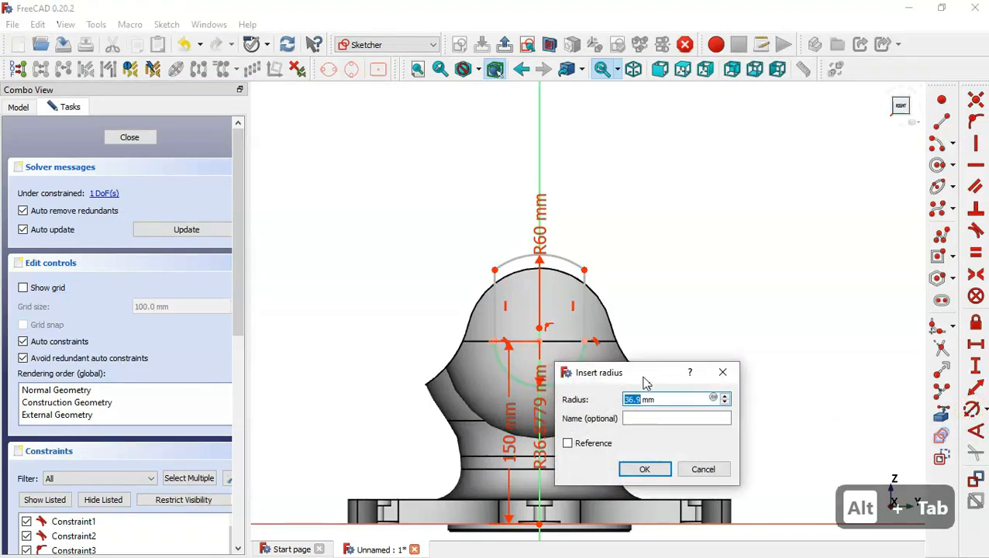
type("39")
key("Return")
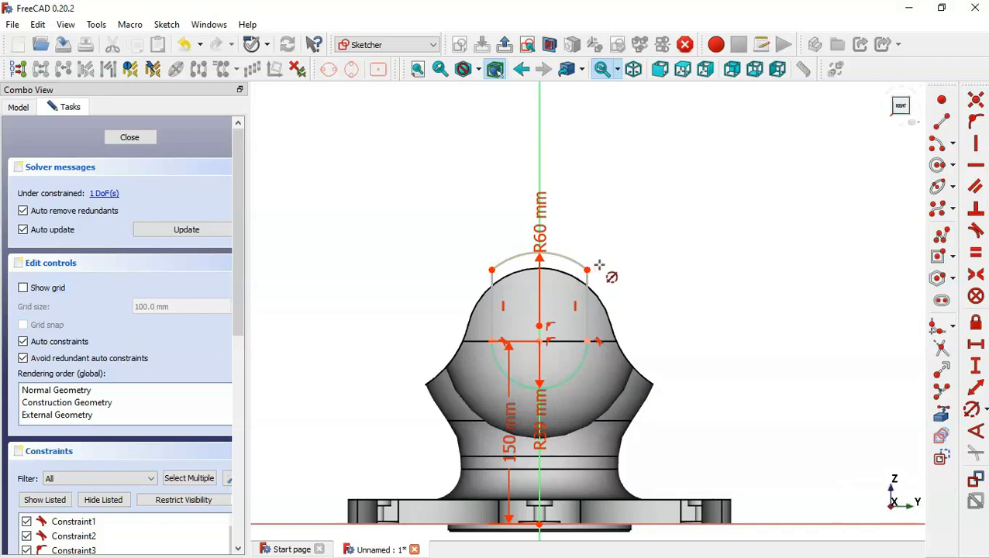
- Project the ball's upper right edge into the sketch as external geometry and hide the listed constraints
left_click(941, 415)
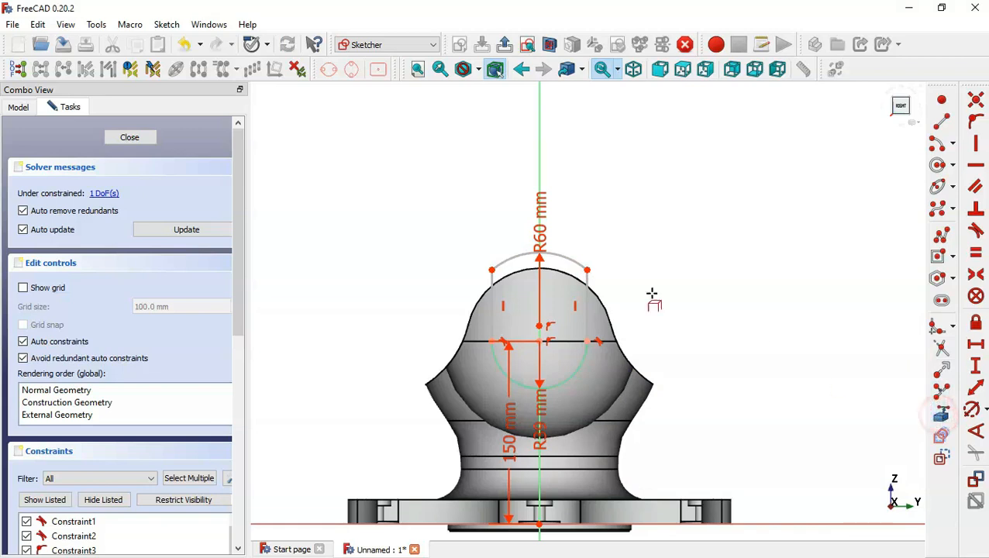
left_click(550, 269)
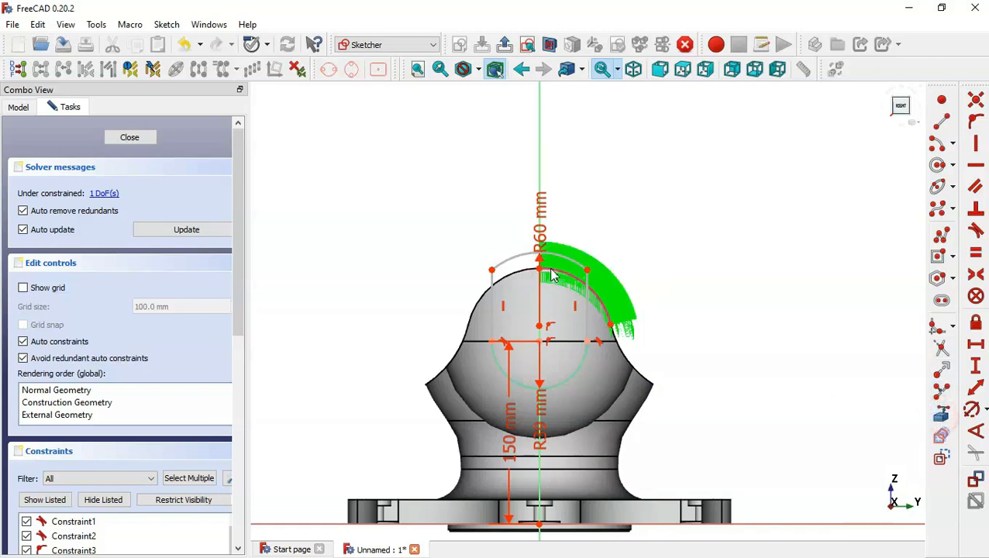
left_click(105, 500)
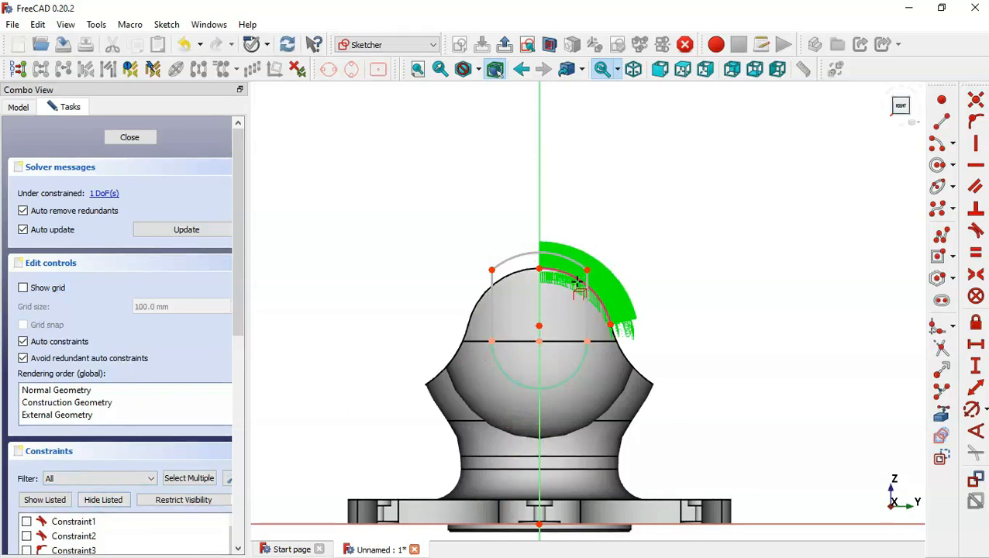
scroll(543, 323, "up", 1)
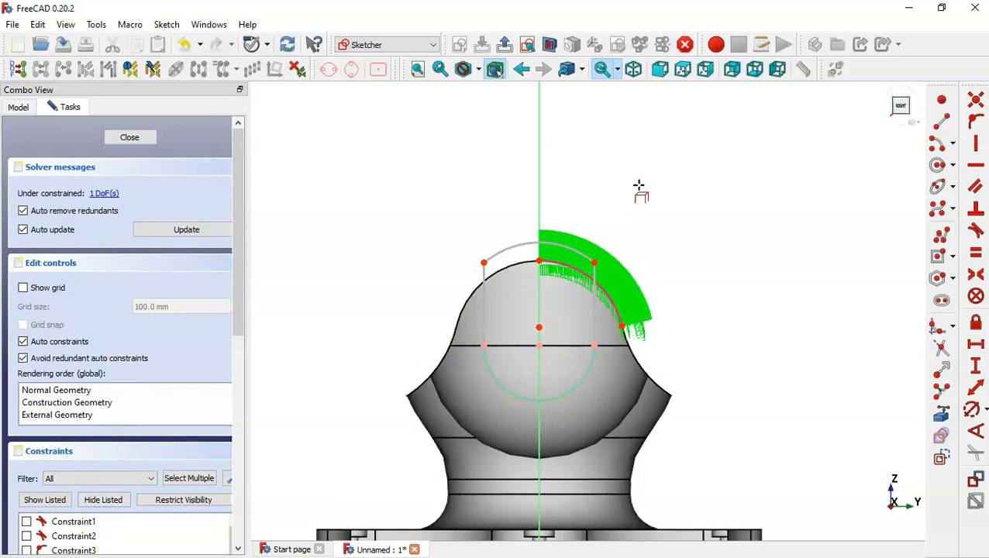
scroll(518, 313, "up", 1)
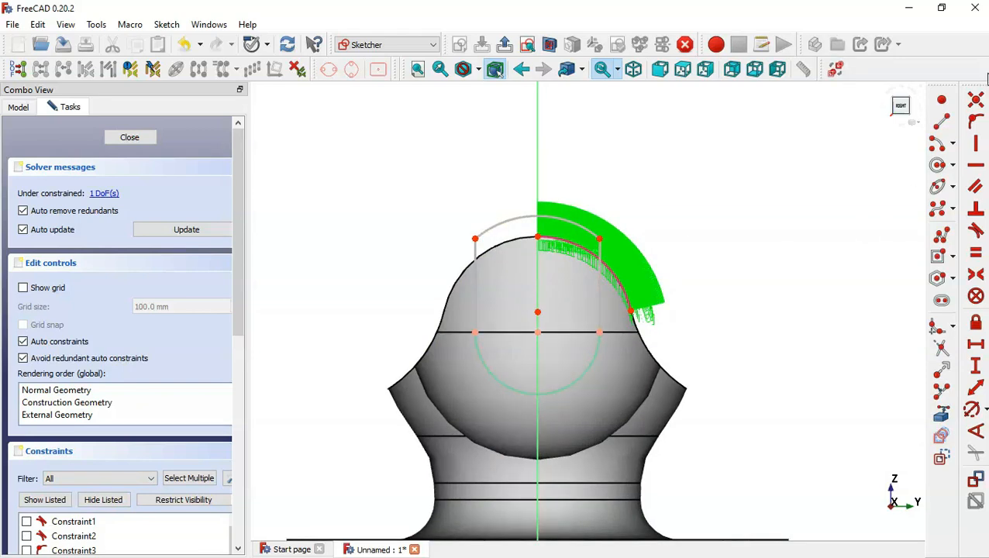
- Place a point on the upper arc and make it coincident with the projected edge's topmost endpoint
left_click(943, 99)
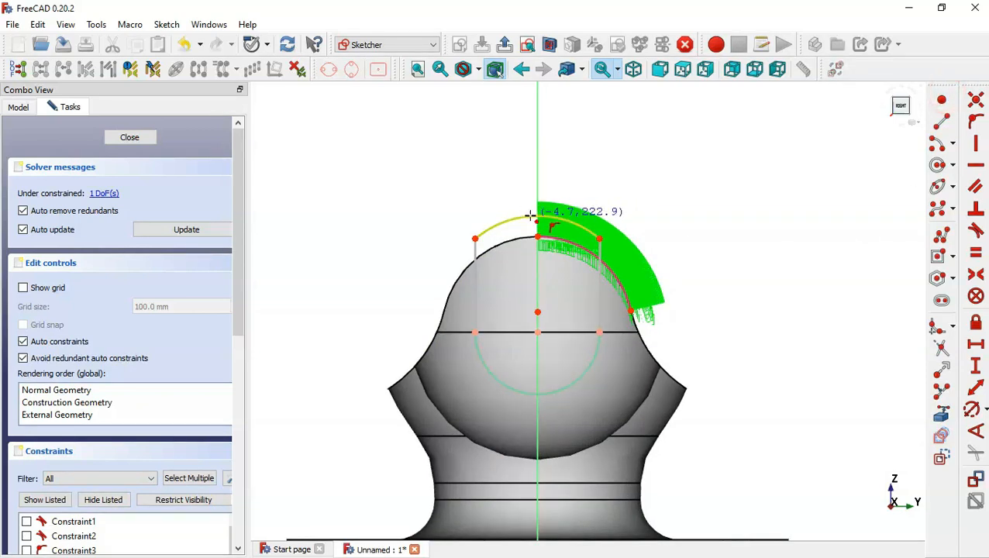
left_click(530, 216)
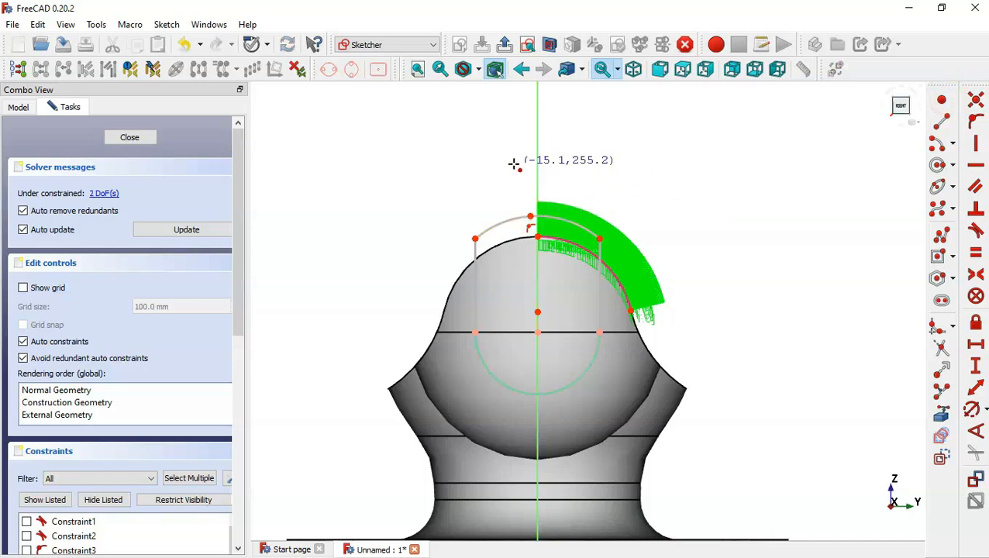
key("Escape")
left_click(531, 218)
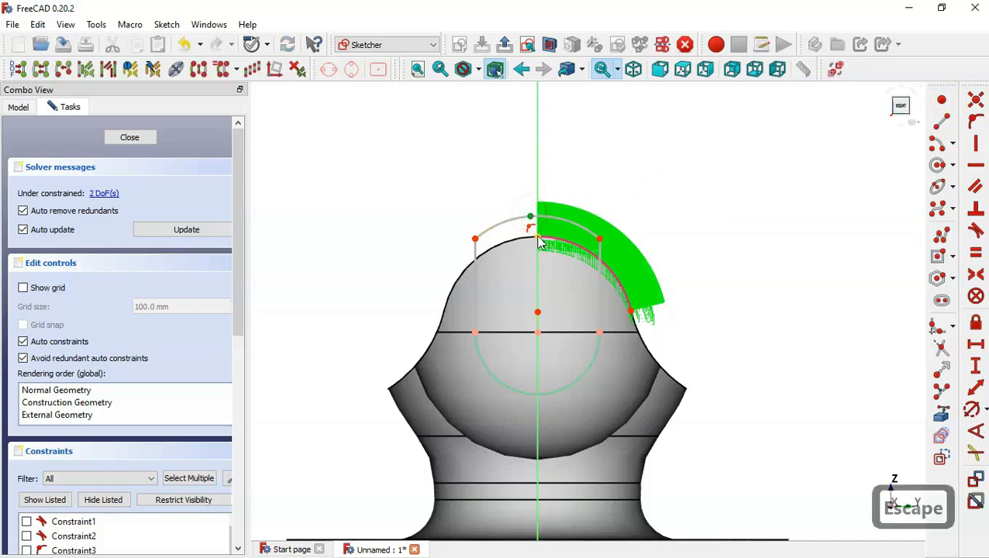
left_click(540, 240)
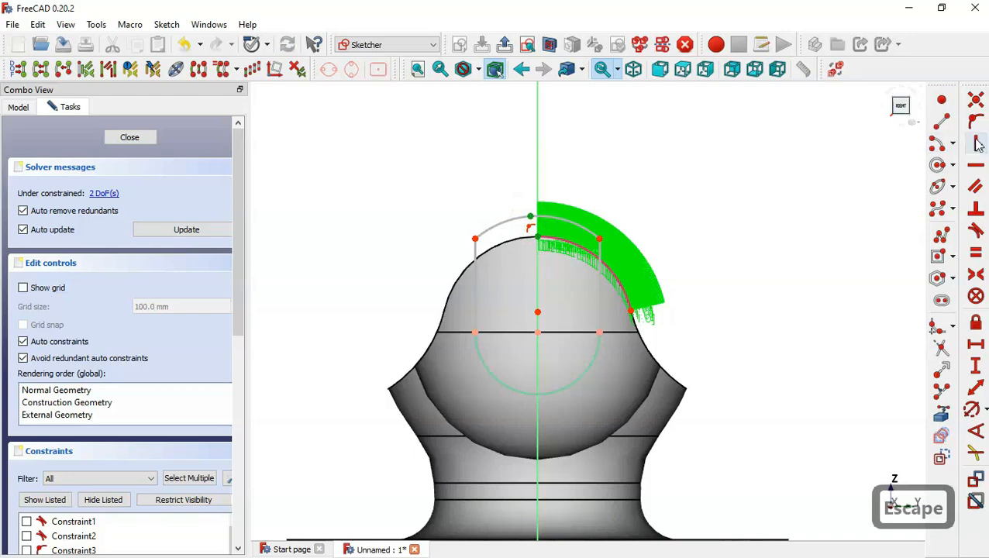
left_click(975, 100)
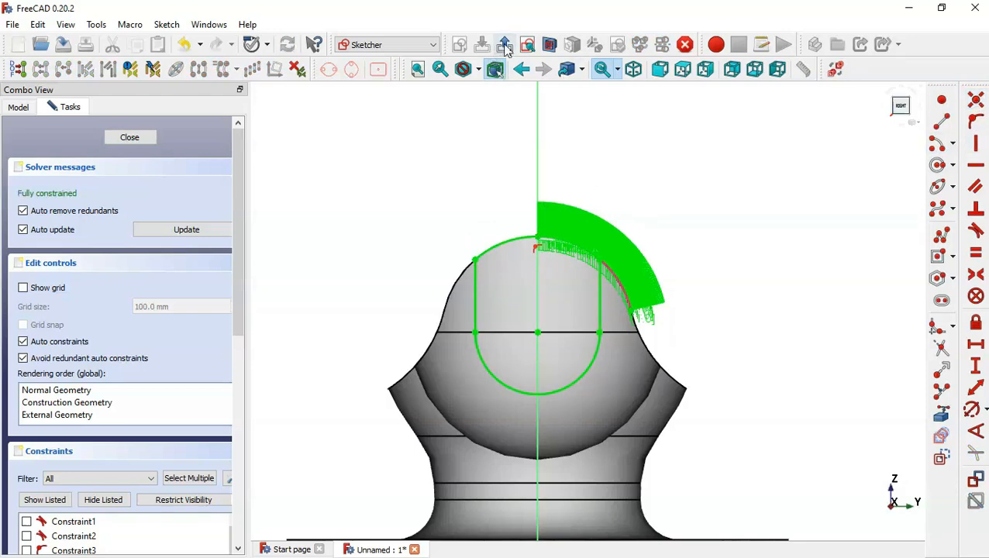
- Close the finished round-bottomed profile sketch and open its attachment settings
left_click(505, 45)
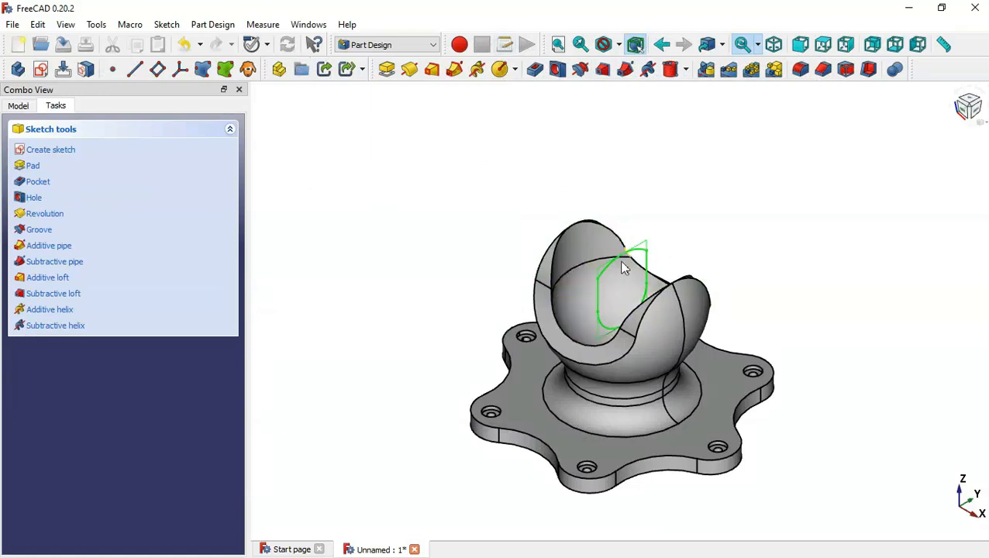
left_click(16, 106)
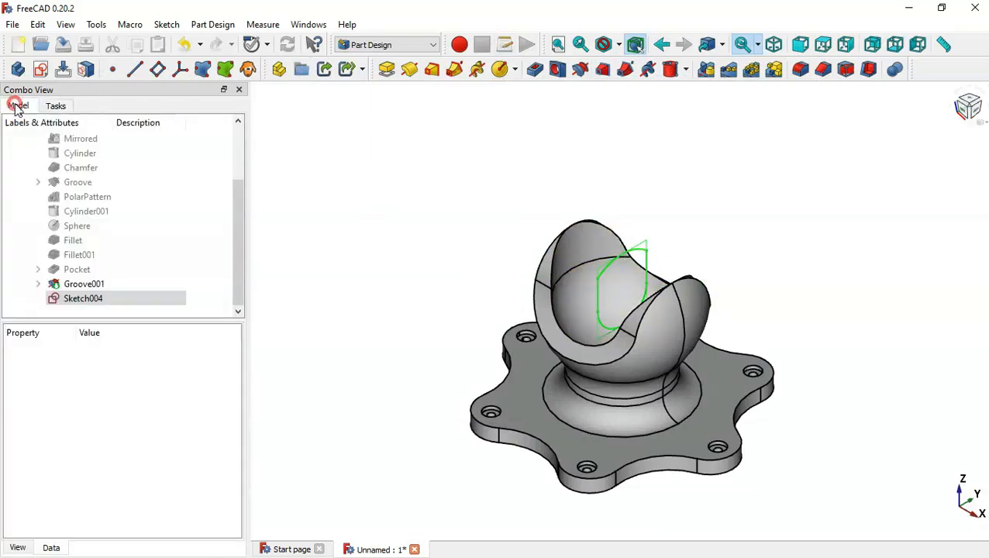
left_click(124, 301)
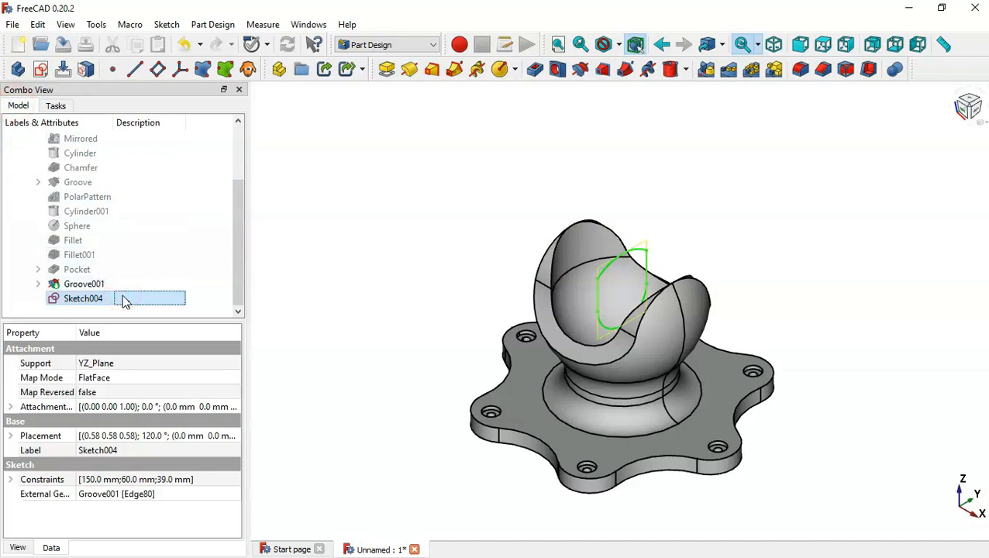
right_click(124, 300)
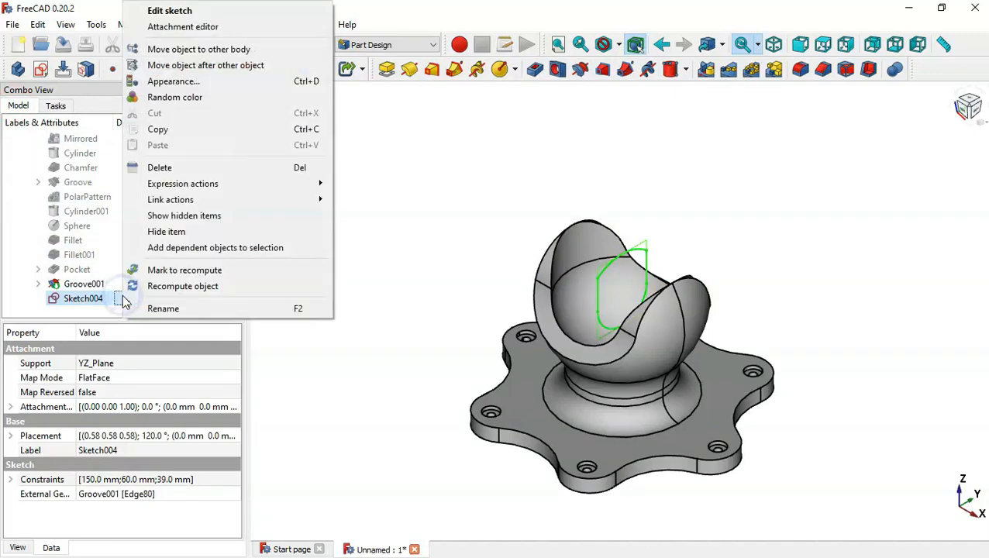
left_click(243, 29)
- Consult the front view of the exercise drawing in Fotos and offset the sketch 70 mm in its z-direction from the YZ plane
key("alt+Tab")
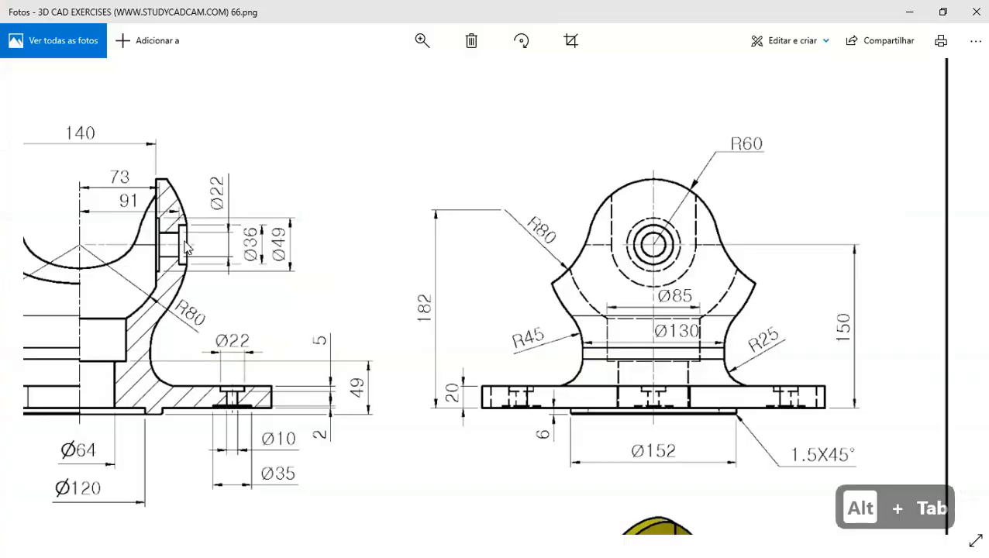
left_click_drag(310, 266, 585, 305)
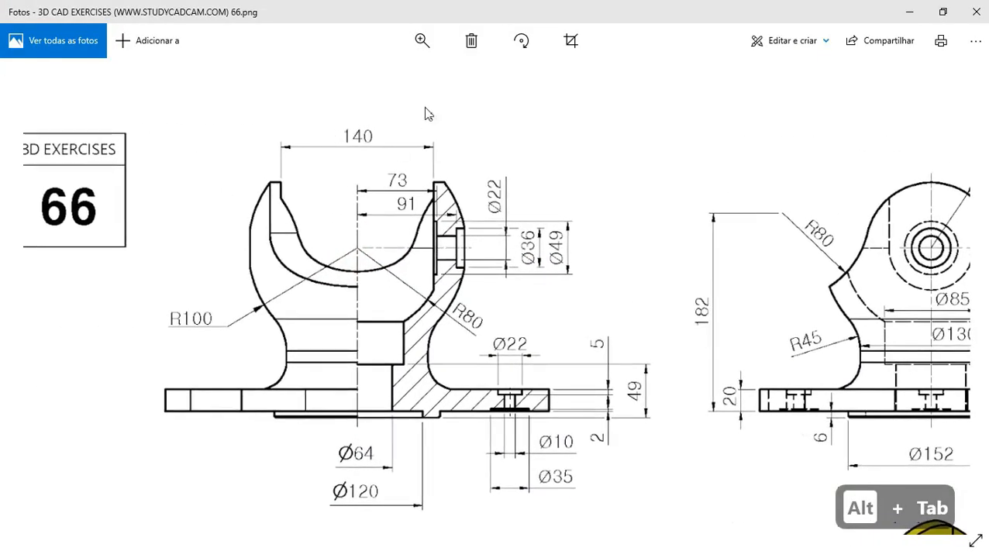
key("alt+Tab")
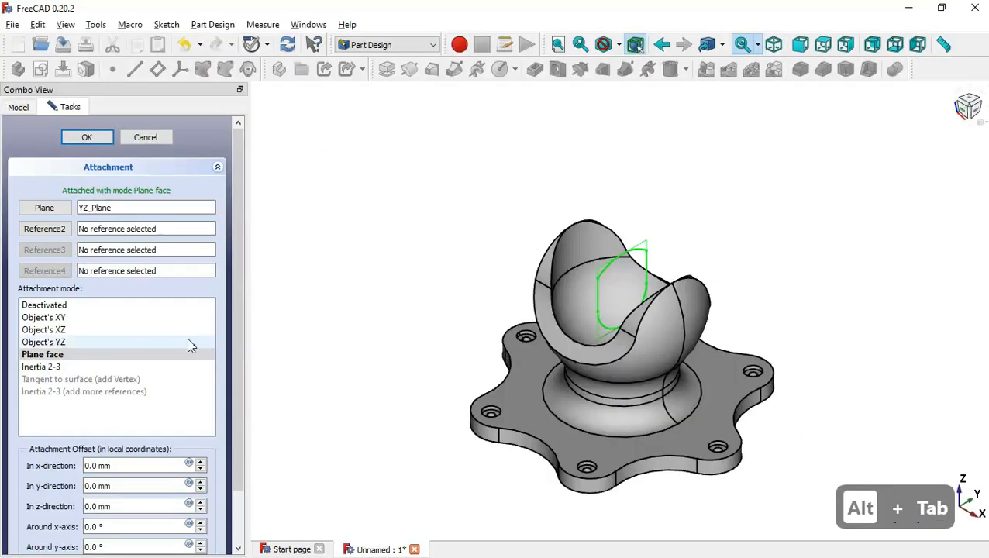
scroll(155, 388, "down", 2)
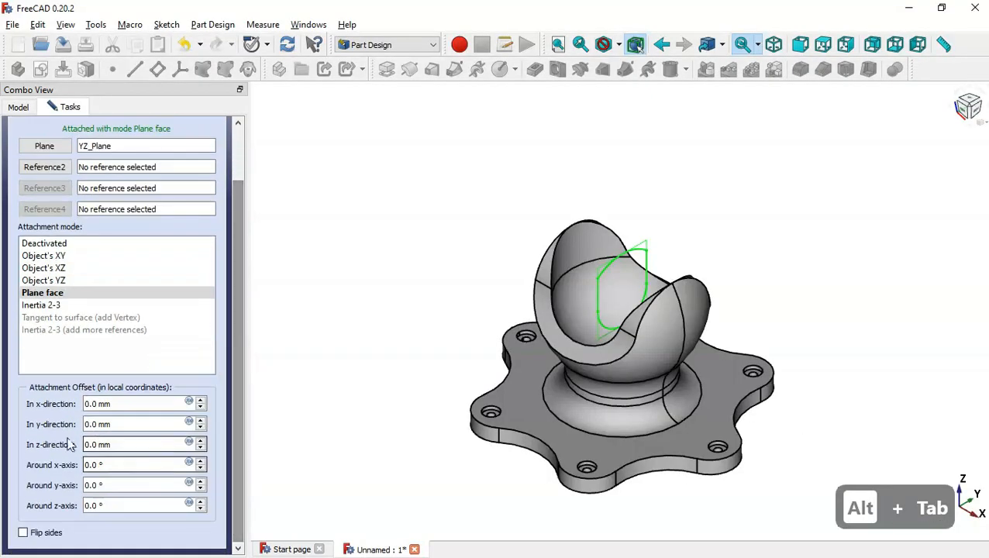
double_click(124, 444)
type("70")
key("Return")
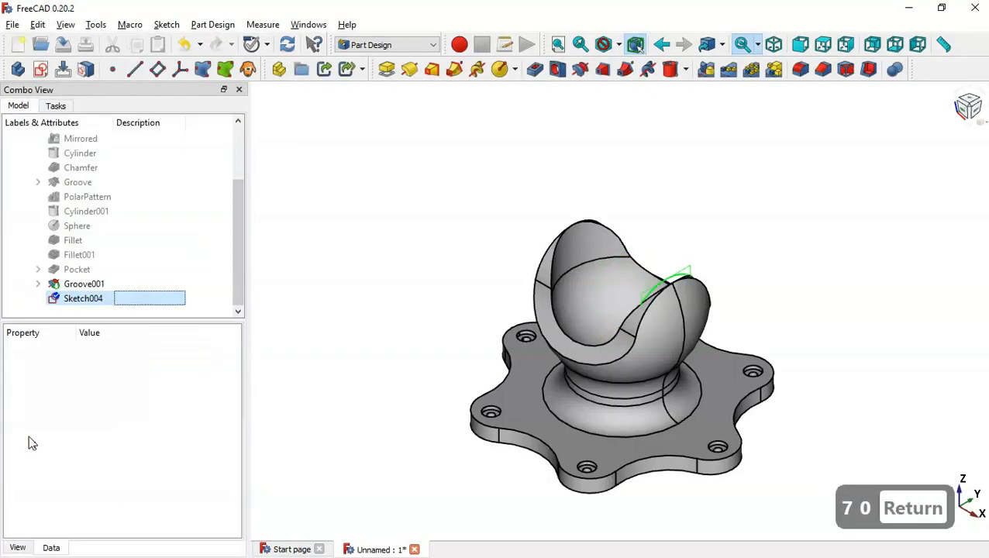
- Pad the offset round-bottomed profile with a length of 10 mm along the sketch normal
left_click(386, 69)
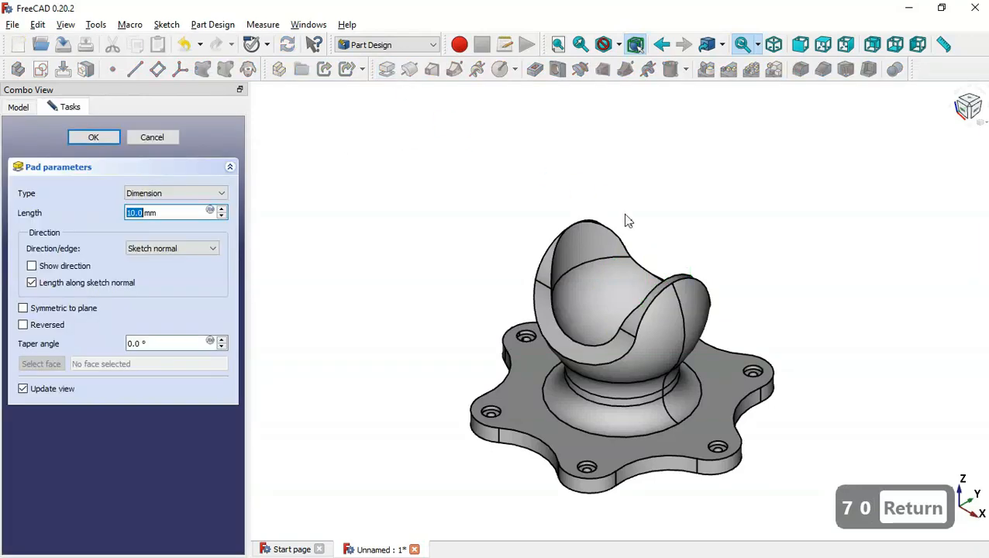
middle_click_drag(685, 244, 698, 269)
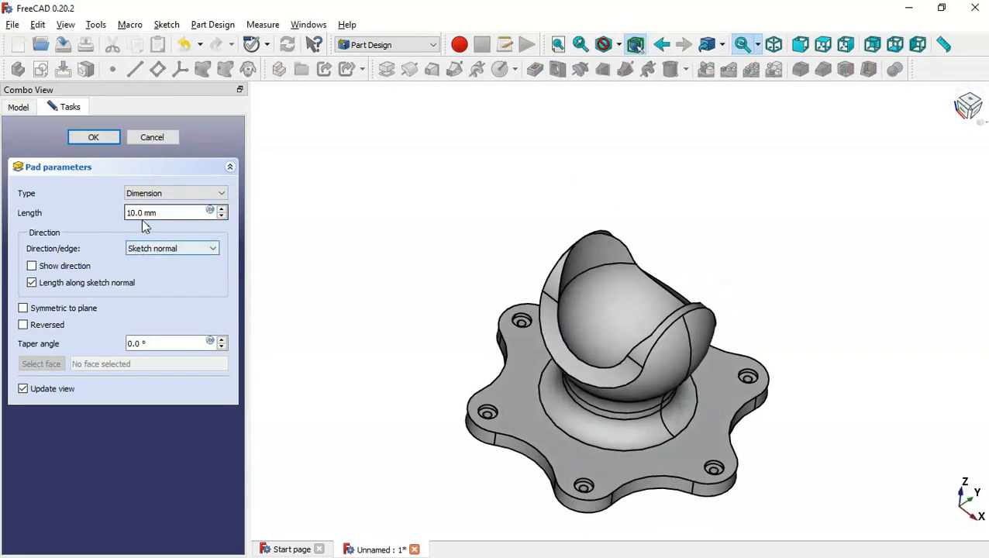
left_click(95, 137)
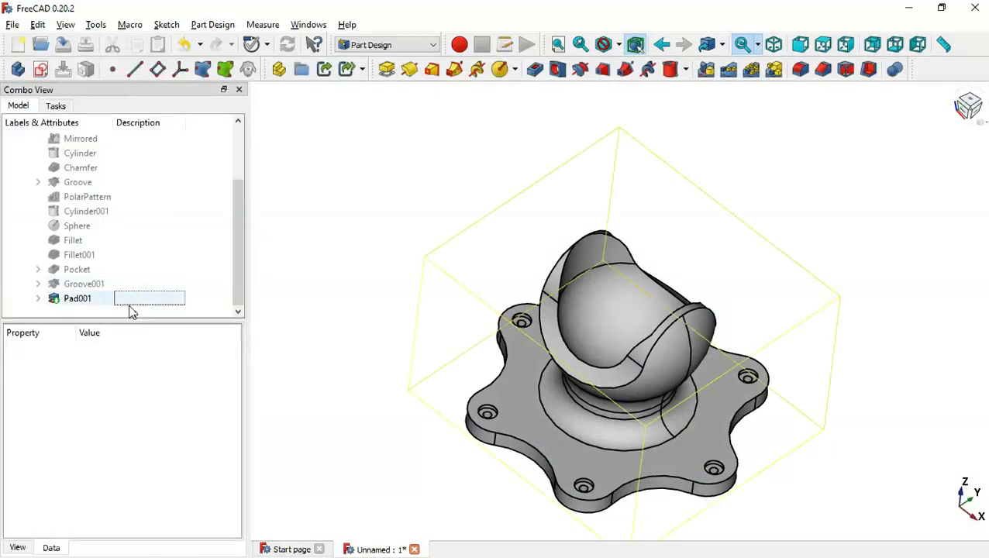
- Mirror the new pad about the base YZ plane to the opposite side of the ball cup
left_click(144, 301)
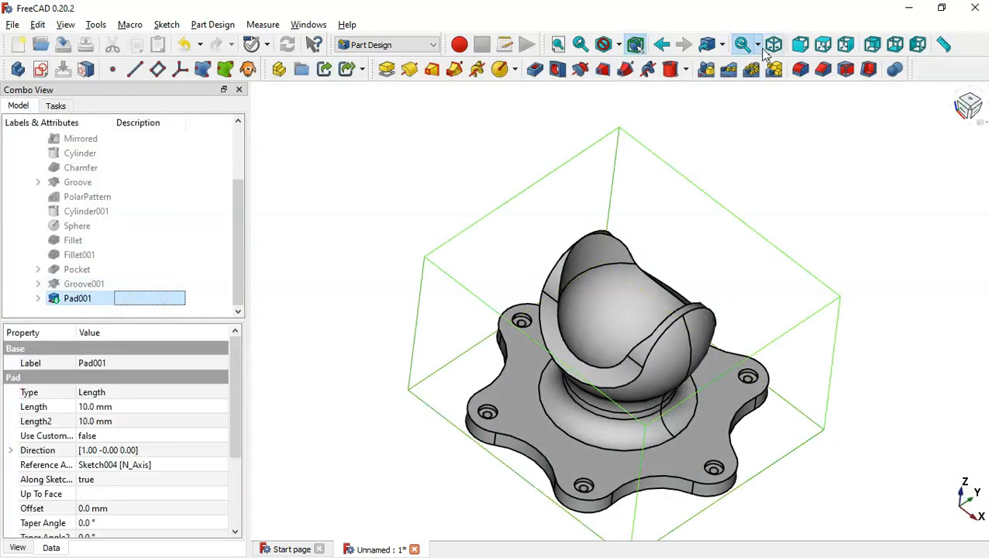
left_click(706, 71)
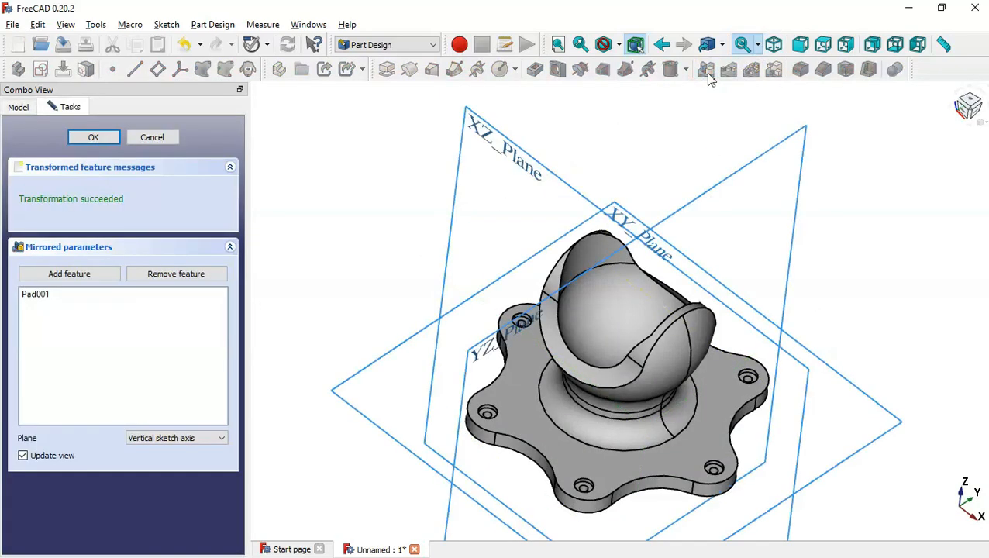
key("Home")
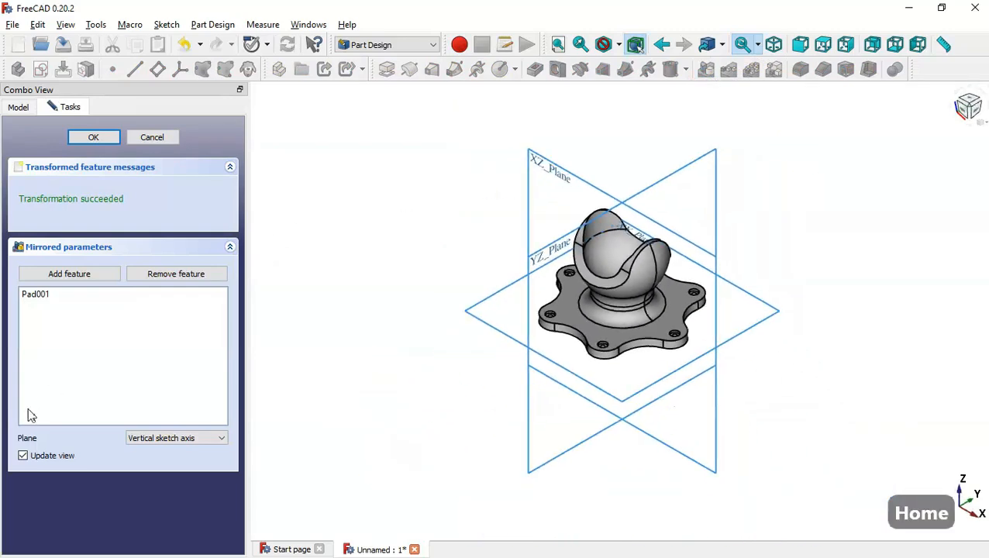
left_click(163, 438)
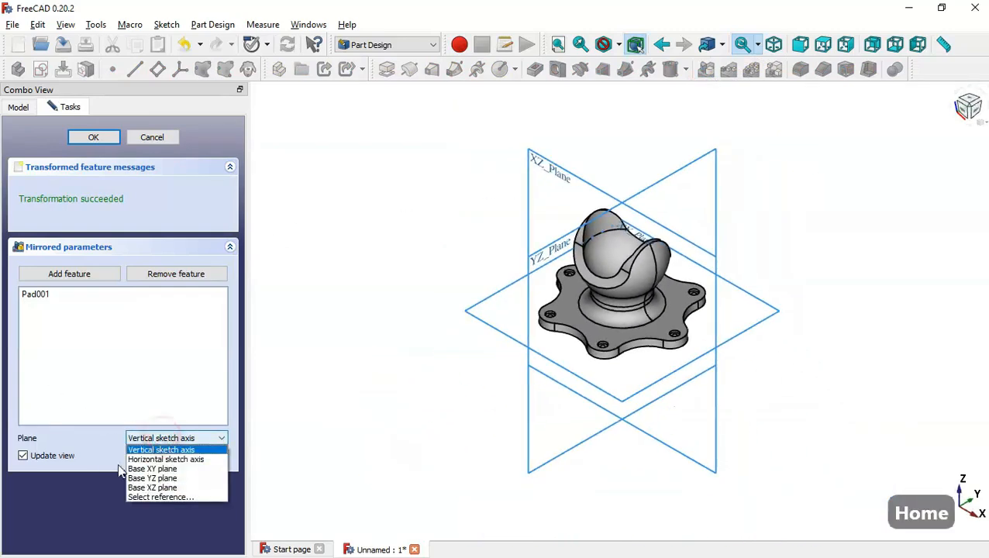
left_click(174, 479)
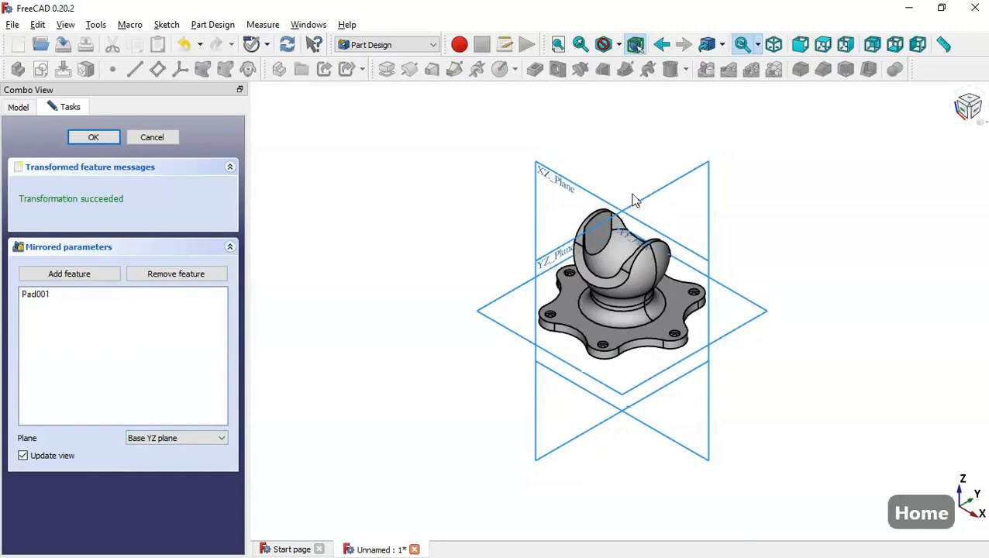
scroll(636, 203, "up", 2)
scroll(635, 203, "up", 2)
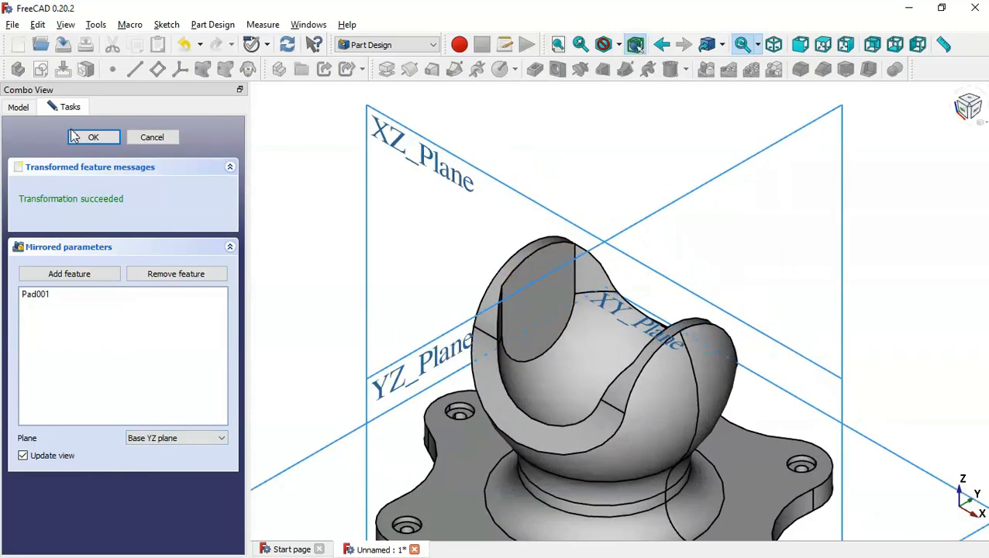
left_click(87, 138)
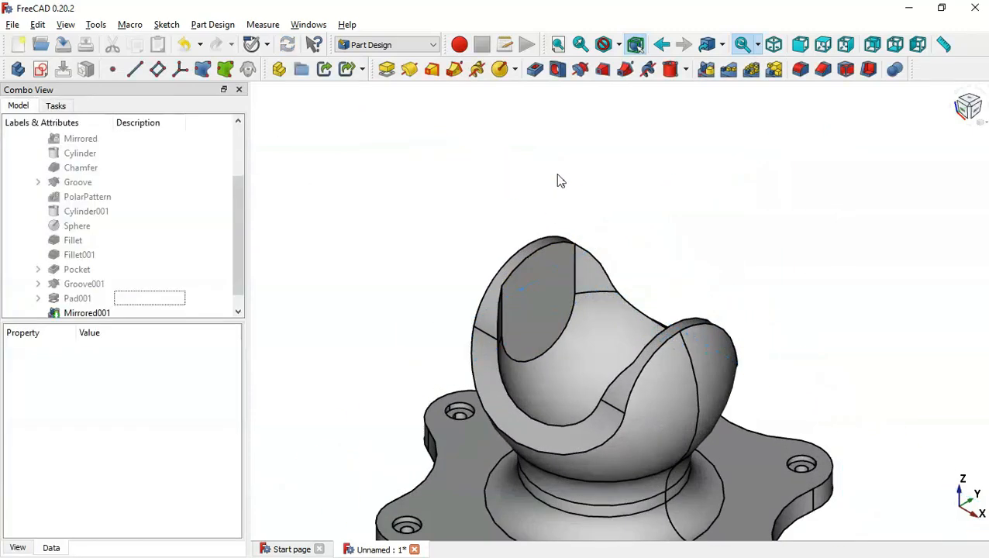
- Check the side hole's section in the exercise drawing in Fotos and start a new sketch on the XZ plane
key("alt+Tab")
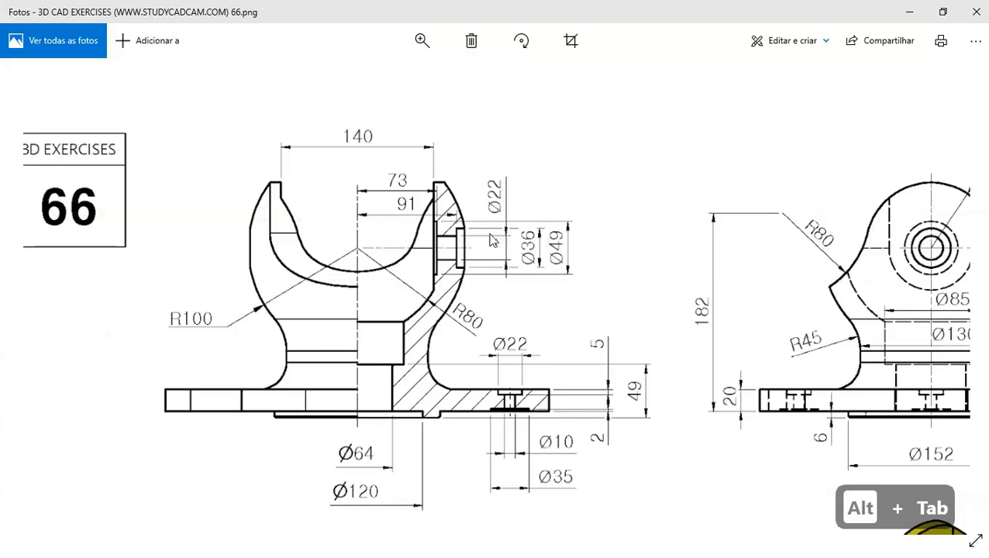
key("alt+Tab")
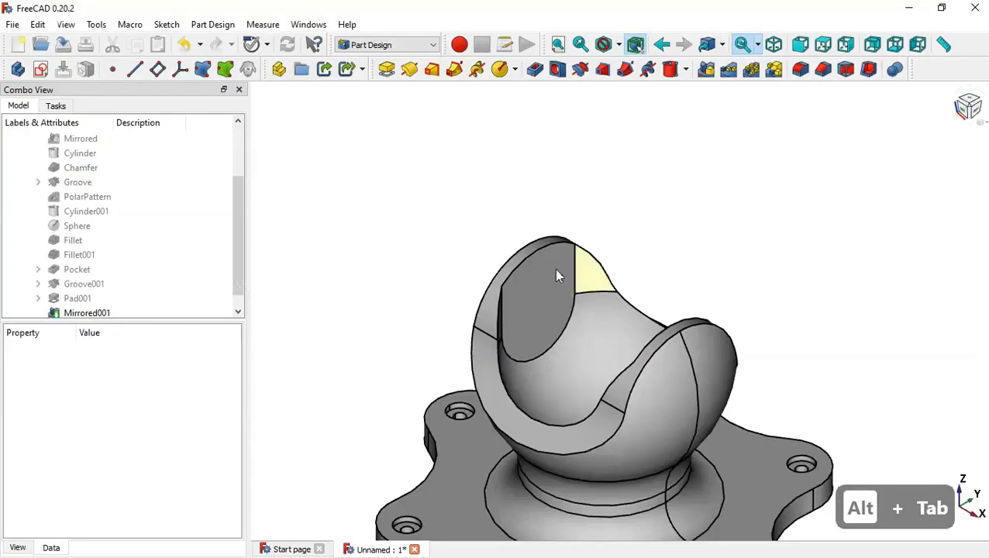
left_click(40, 69)
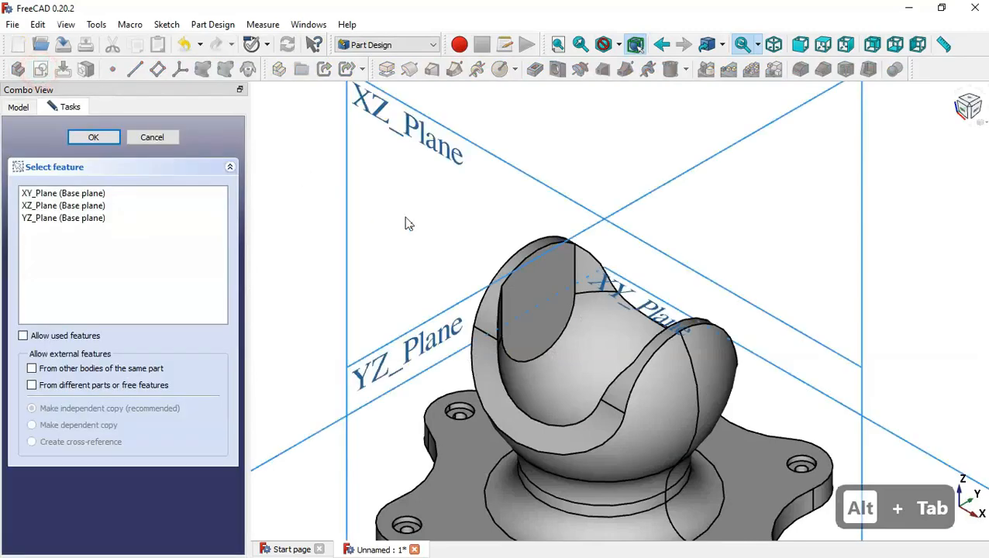
left_click(434, 147)
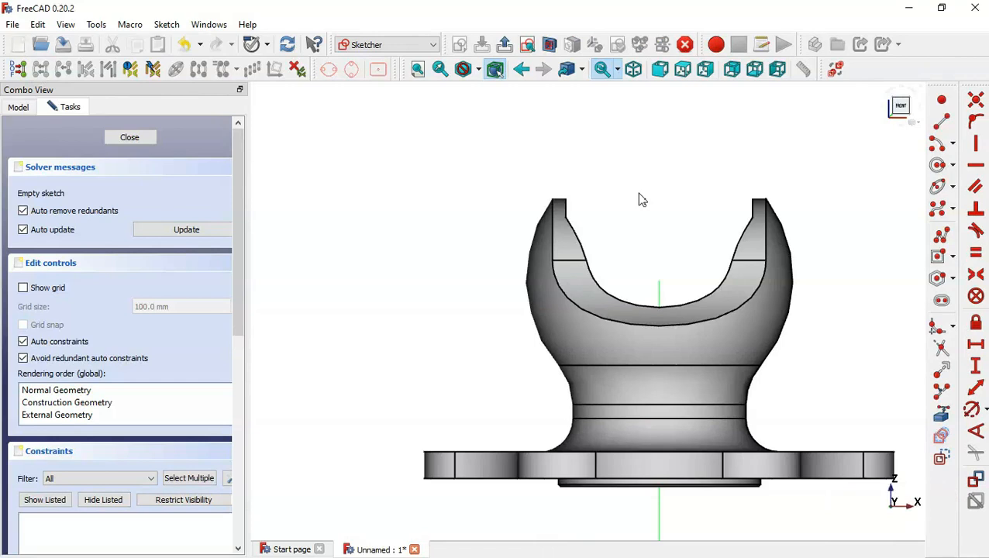
- Project the flat inner face's rounded lower edge as external geometry and section the front view at the sketch plane
key("Home")
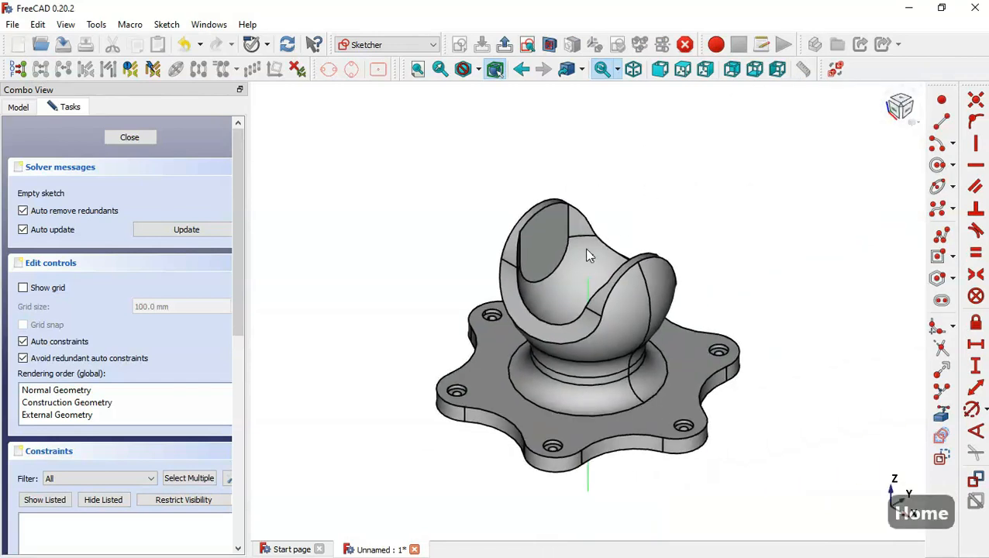
left_click(943, 416)
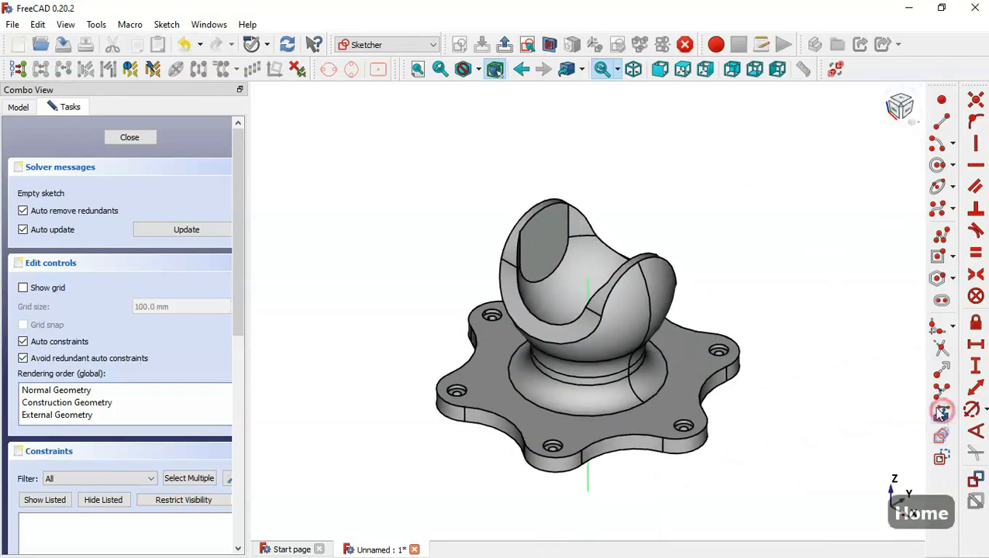
left_click(546, 281)
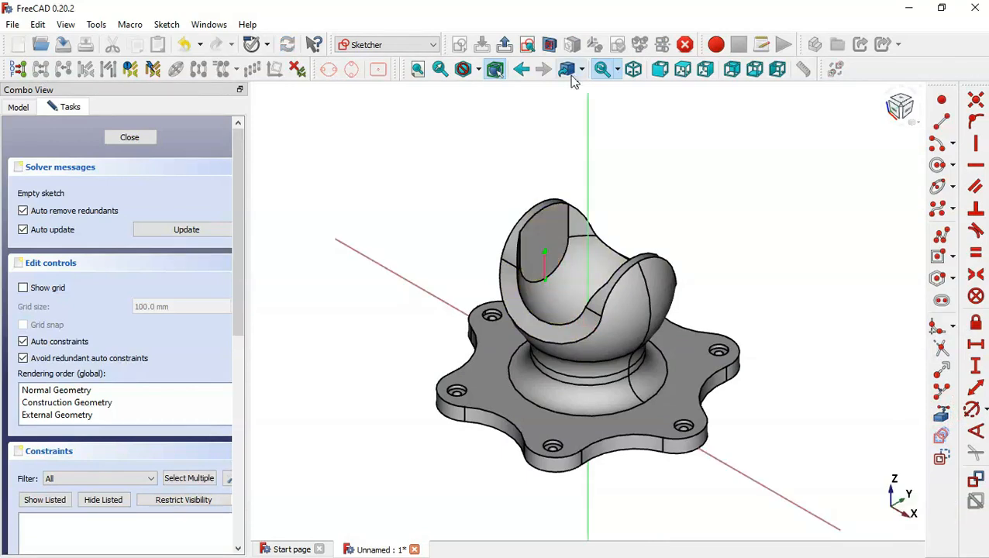
left_click(659, 70)
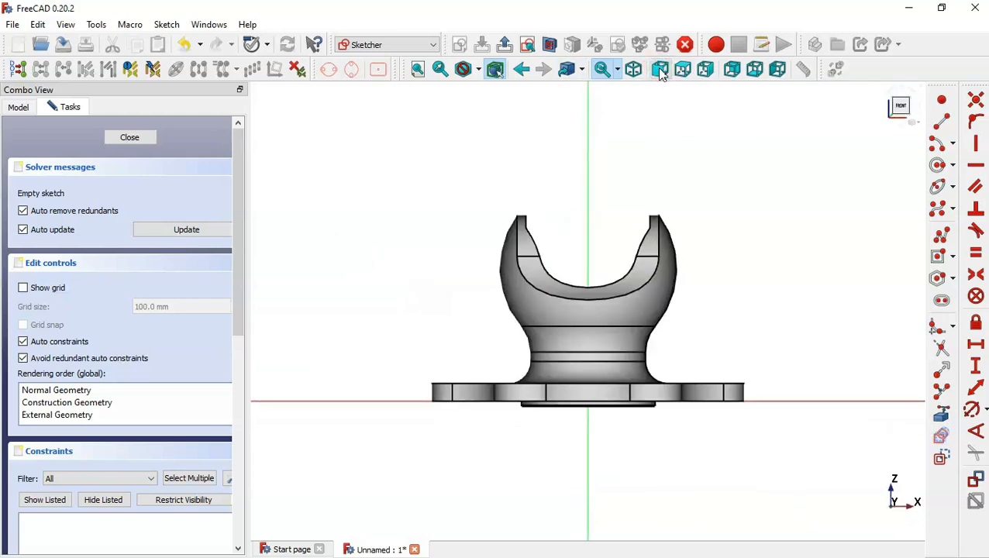
left_click(550, 44)
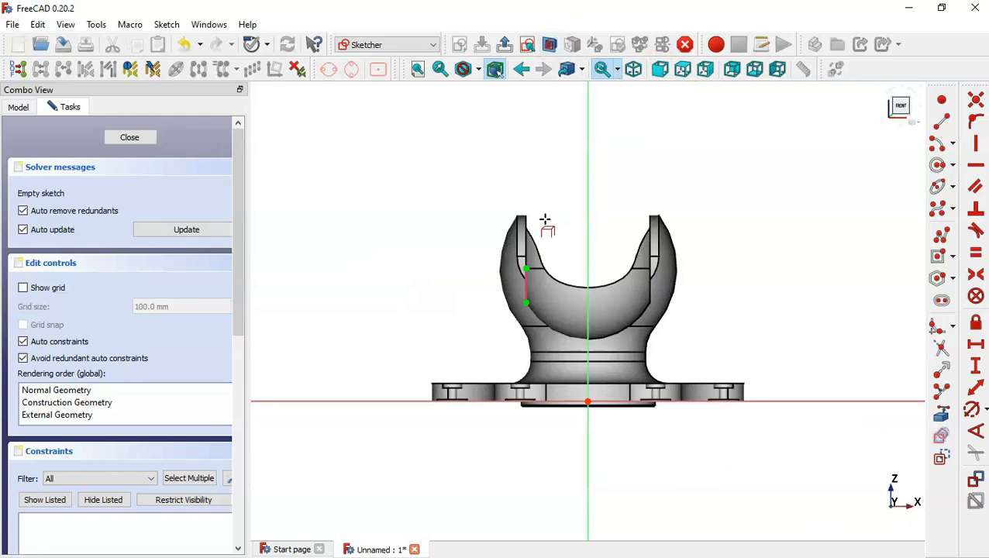
- Draw a horizontal line about 156 mm long across the cup's wall and constrain it through the projected edge's upper endpoint
scroll(545, 279, "up", 1)
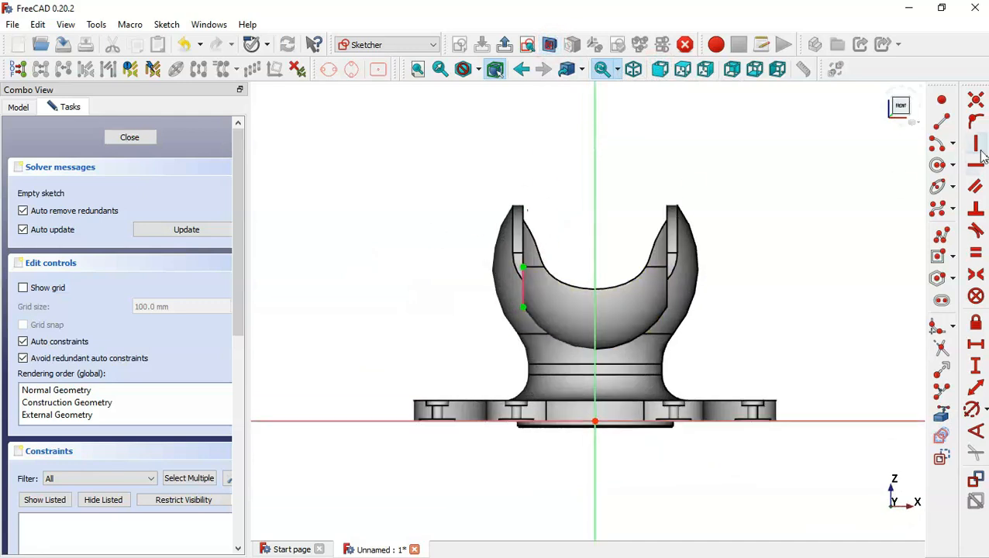
left_click(944, 126)
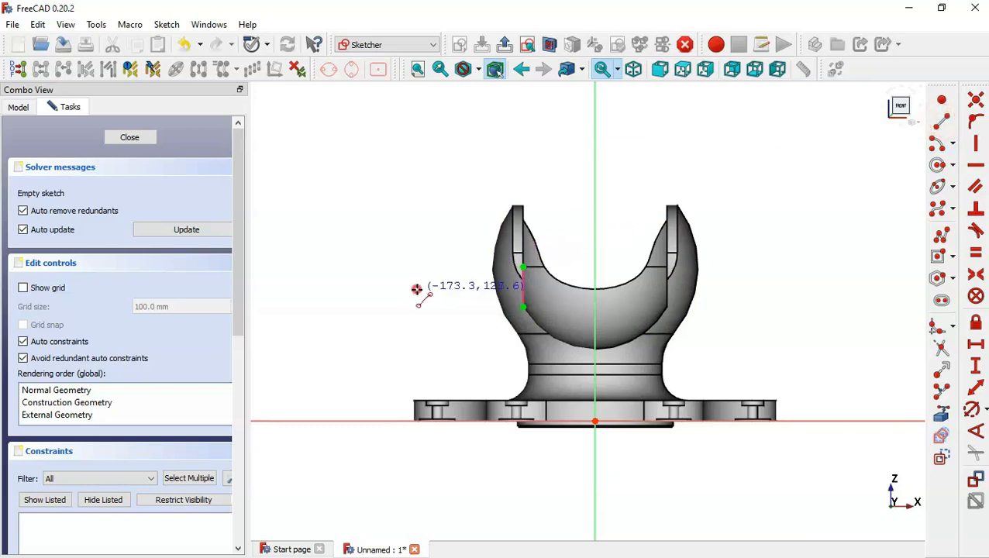
left_click(418, 289)
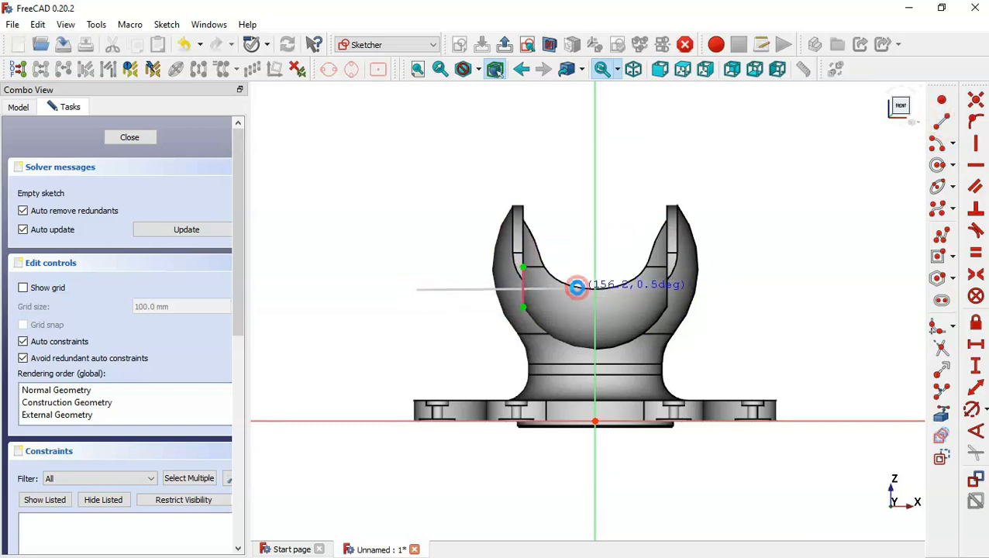
left_click(577, 289)
key("Escape")
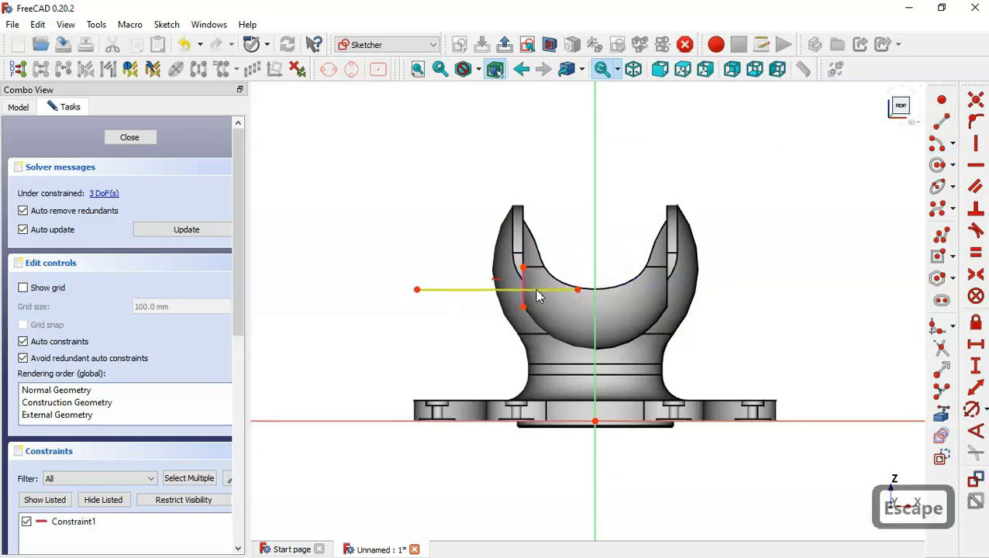
left_click(523, 266)
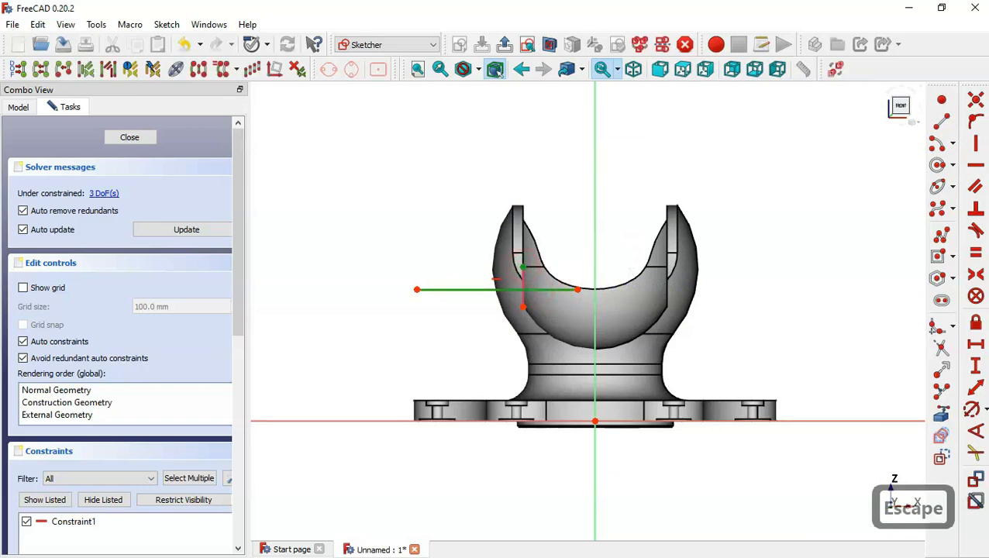
left_click(975, 124)
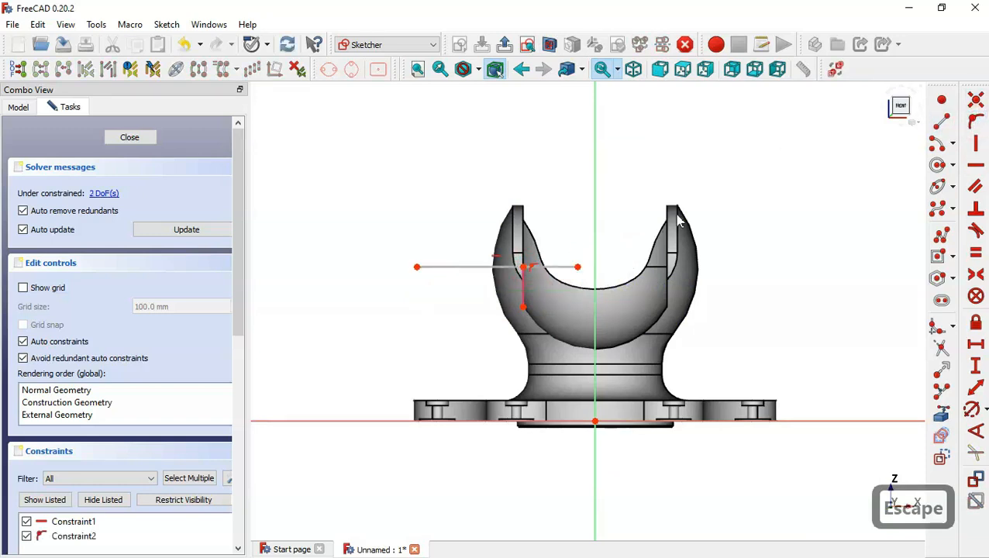
- Convert the long horizontal line through the cup's wall into construction geometry
left_click(556, 266)
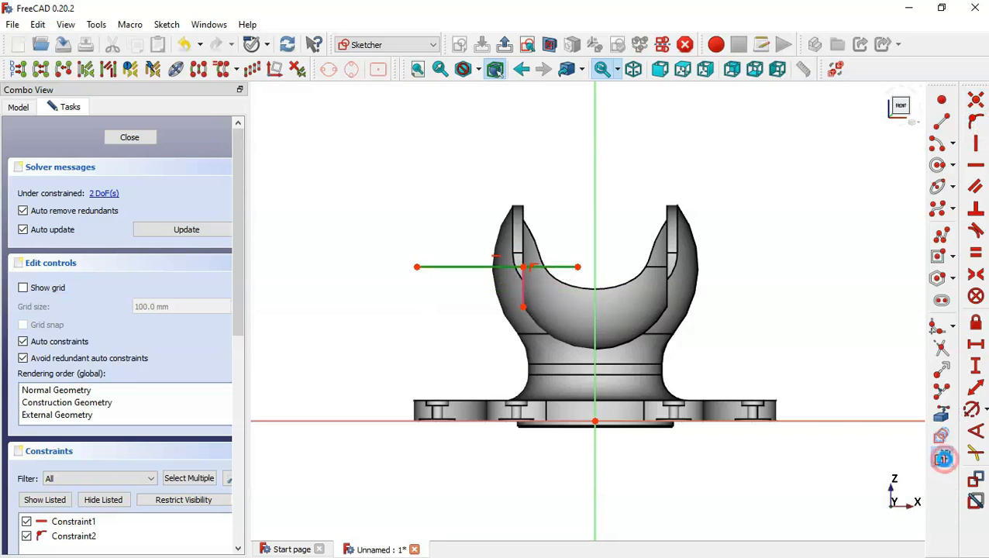
left_click(941, 457)
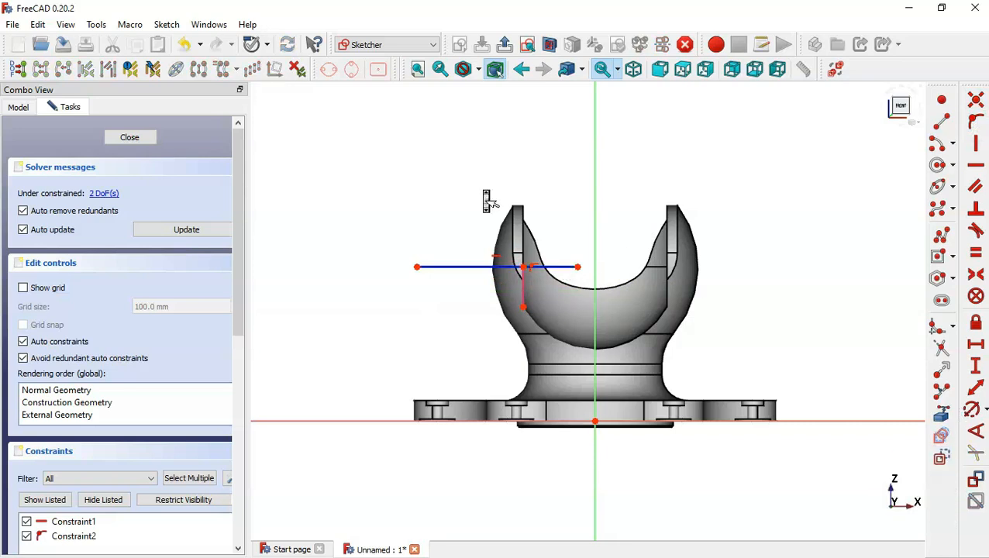
scroll(486, 200, "up", 2)
left_click_drag(623, 307, 692, 313)
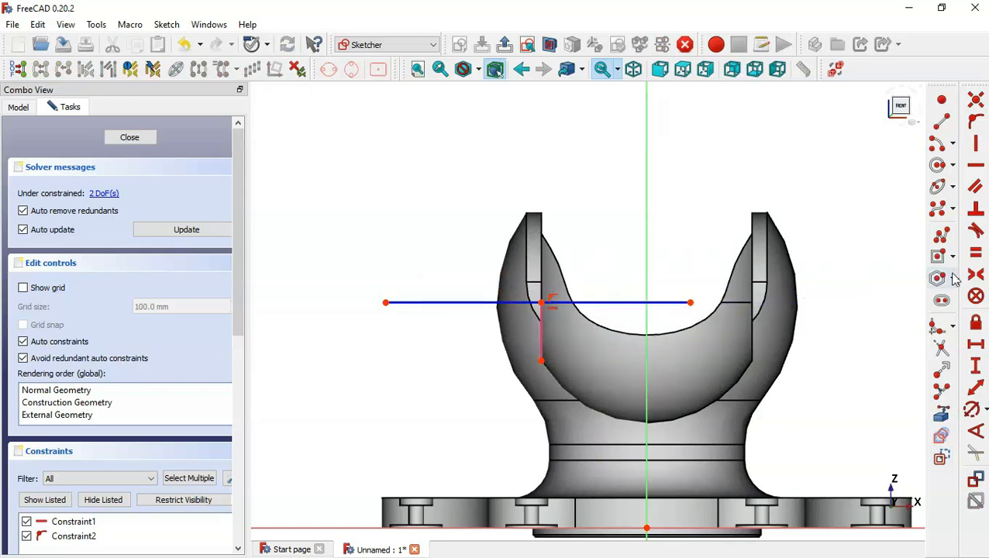
- Check the side hole in the exercise drawing and sketch a closed stepped polyline on the construction line, about 70 mm long, heights about 49, 13 and 39 mm
left_click(941, 234)
key("alt+Tab")
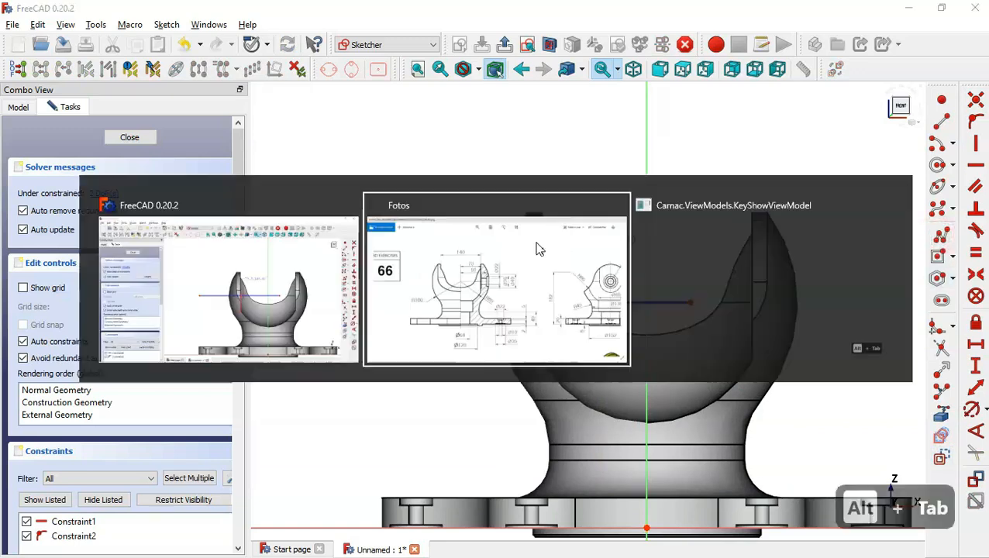
mouse_move(473, 252)
left_mouse_down()
mouse_move(514, 289)
mouse_move(530, 290)
left_mouse_up()
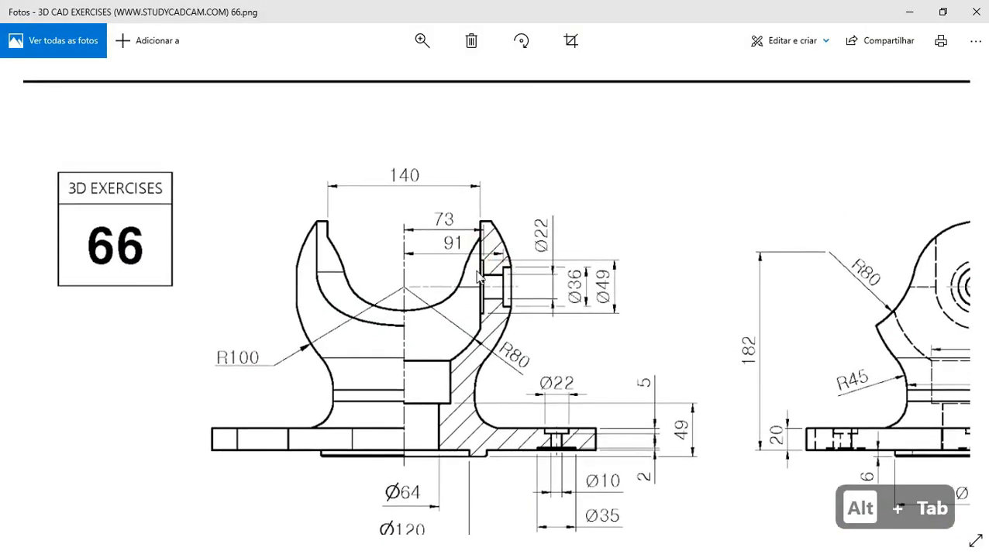
key("alt+Tab")
left_click(419, 302)
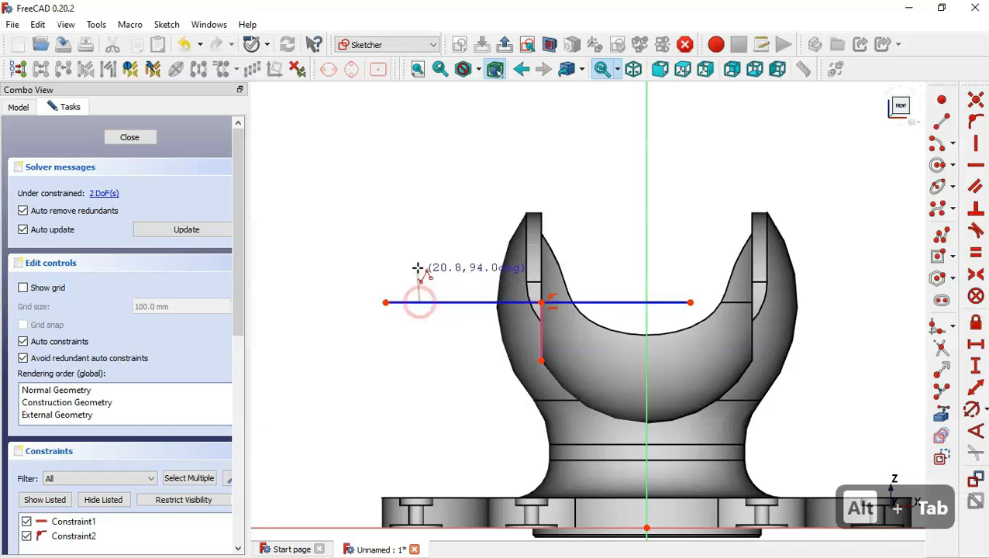
left_click(419, 229)
left_click(448, 227)
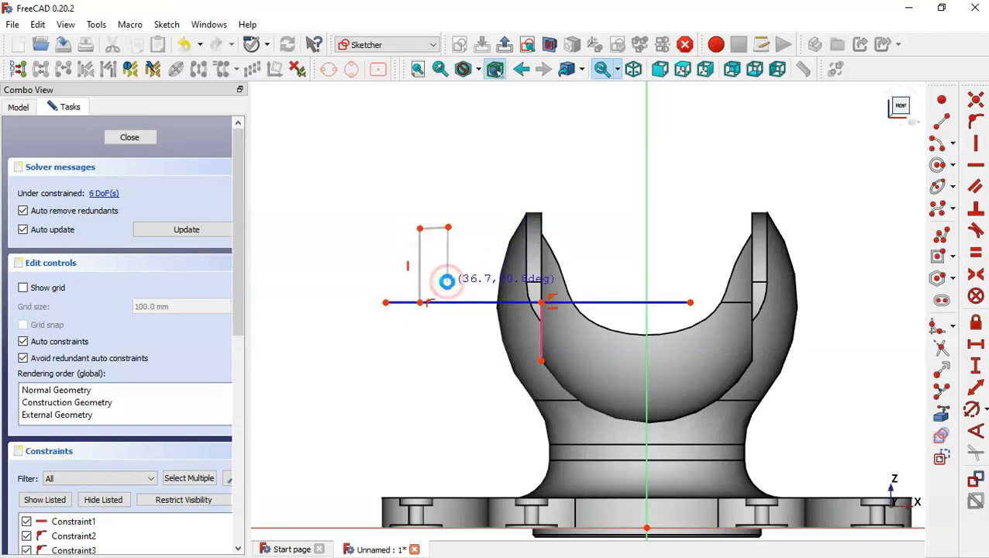
left_click(447, 282)
key("alt+Tab")
key("alt+Tab")
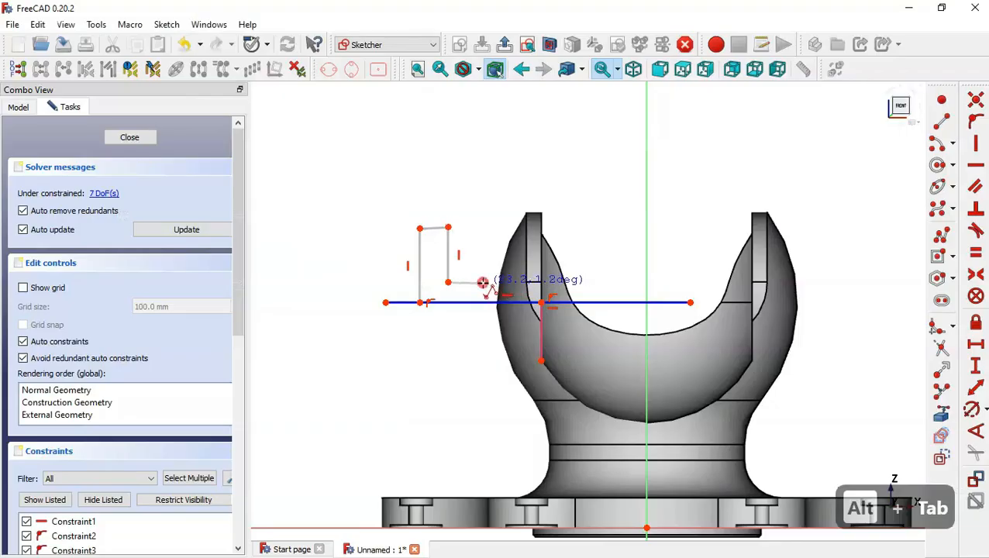
left_click(482, 282)
left_click(483, 245)
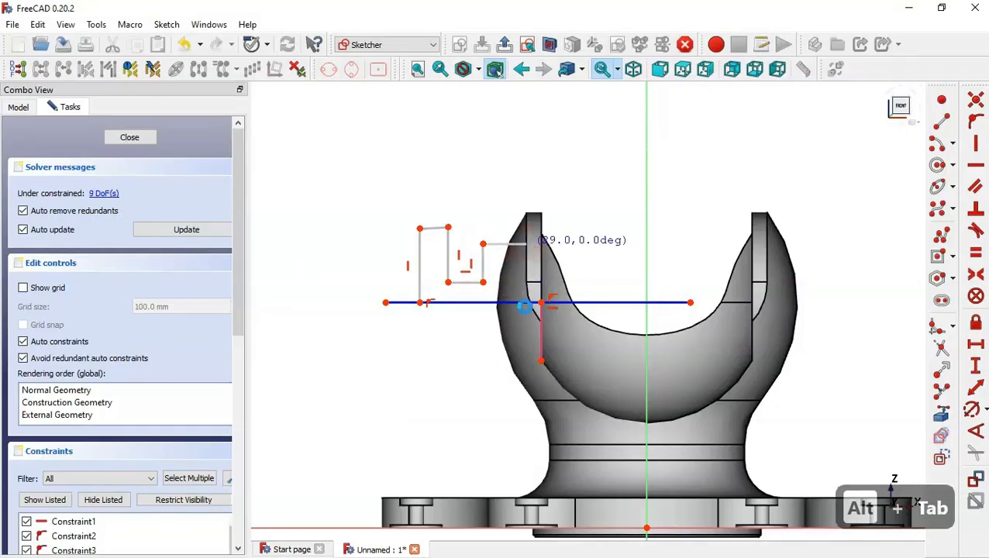
left_click(525, 302)
left_click(420, 303)
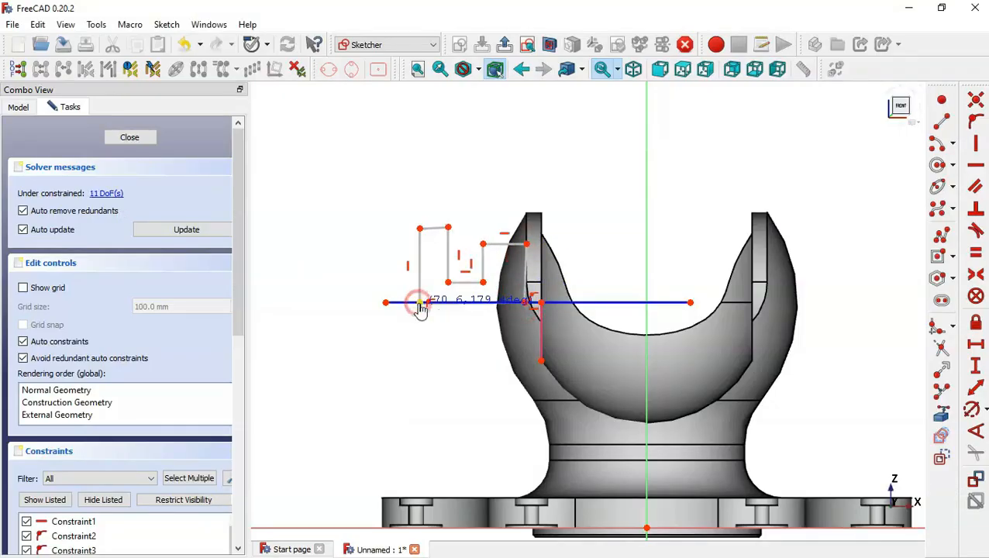
- Constrain the outer step's upper edge as horizontal and the profile's inner end edge as vertical
left_click(975, 166)
left_click(439, 227)
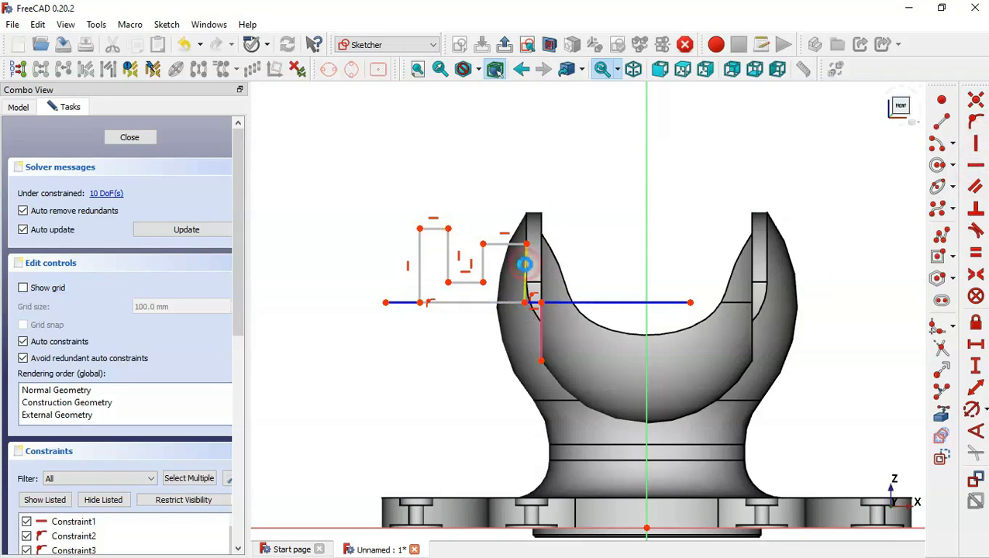
left_click(527, 265)
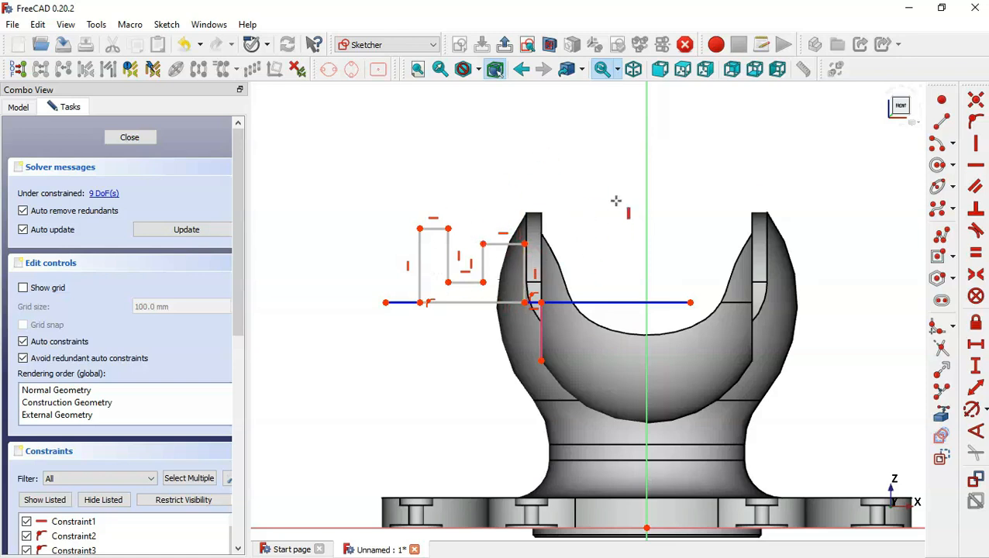
- Look up the through-hole diameter in the exercise drawing and set the middle section's height above the construction line to 11 mm
left_click(976, 365)
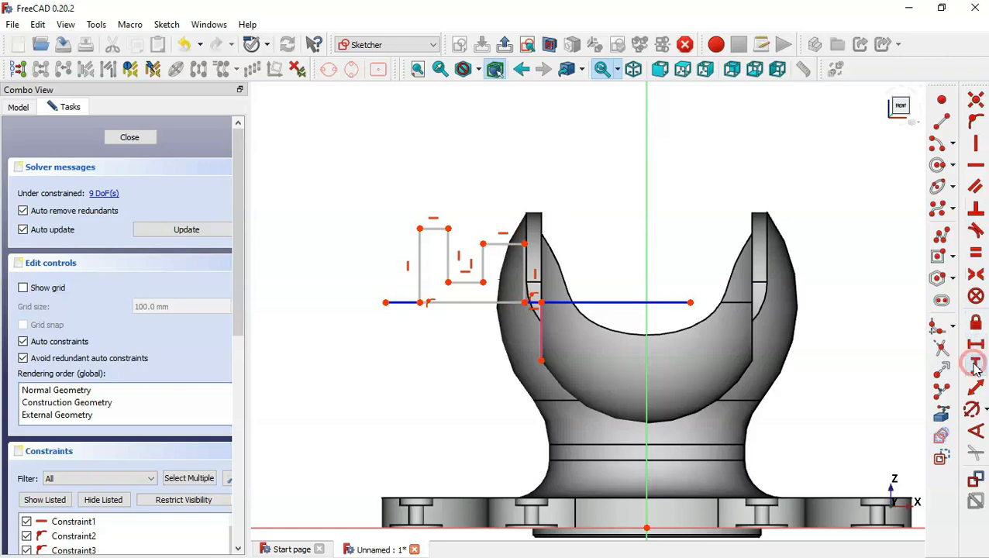
key("alt+Tab")
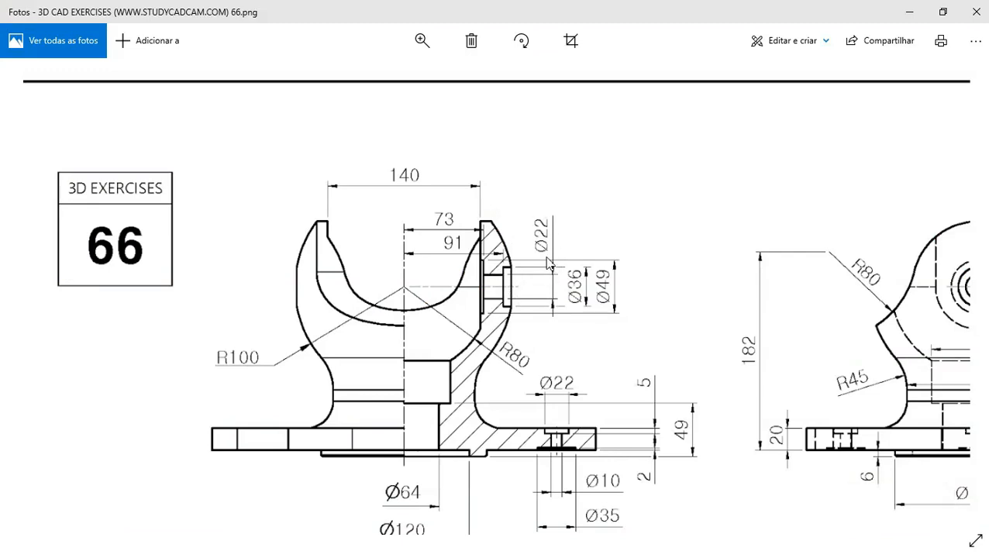
key("alt+Tab")
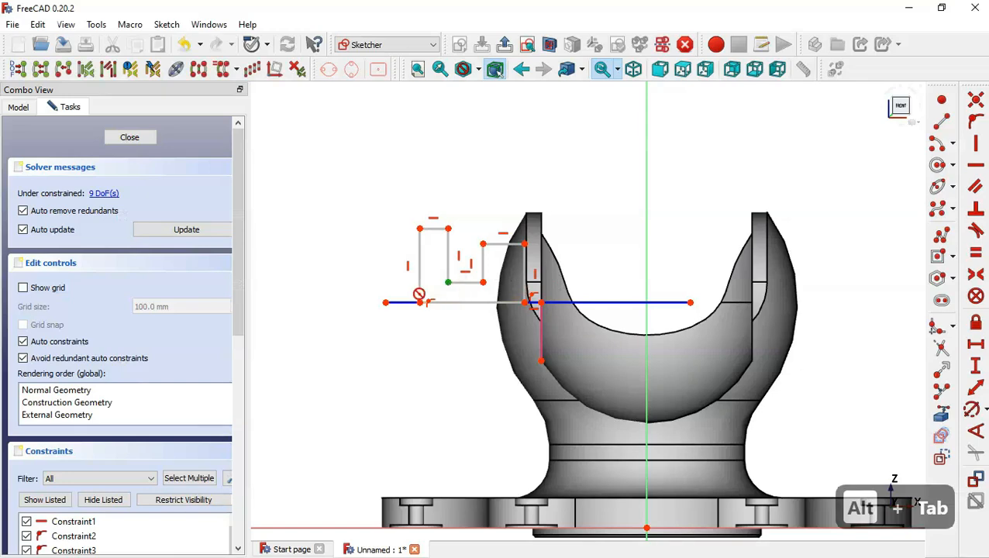
left_click(419, 303)
type("1mm")
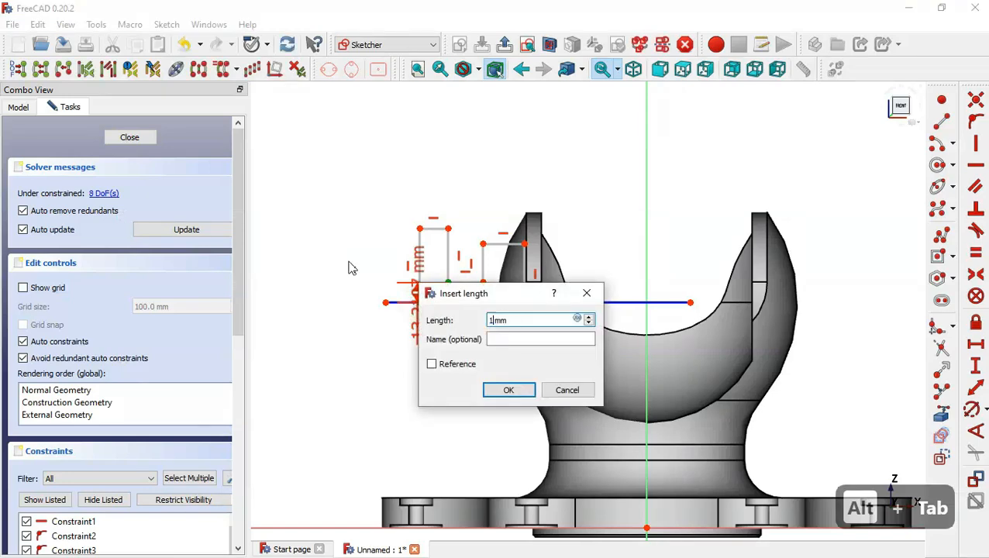
type("1")
key("Return")
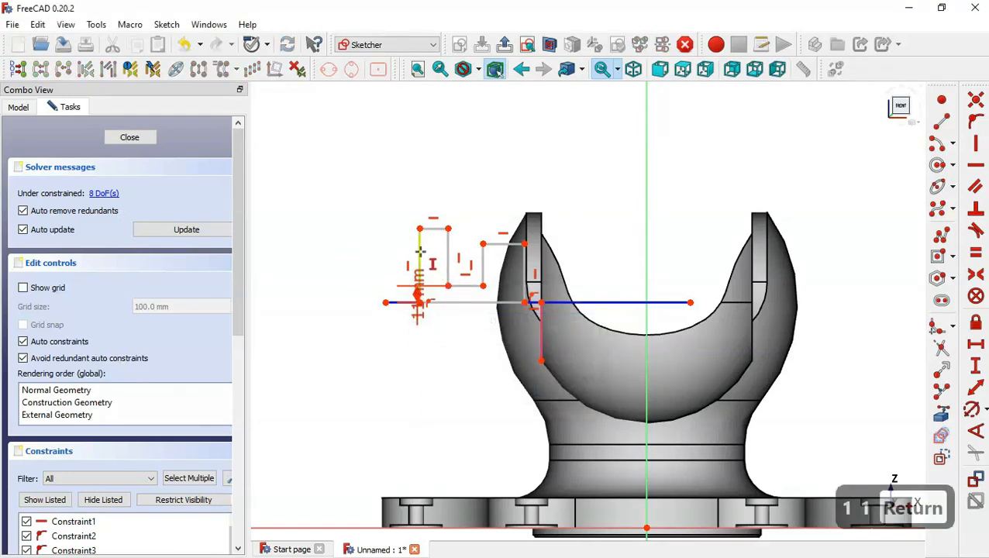
- Set the height of the profile's outer end edge to 36/2 mm, taking the diameter from the exercise drawing
left_click(420, 251)
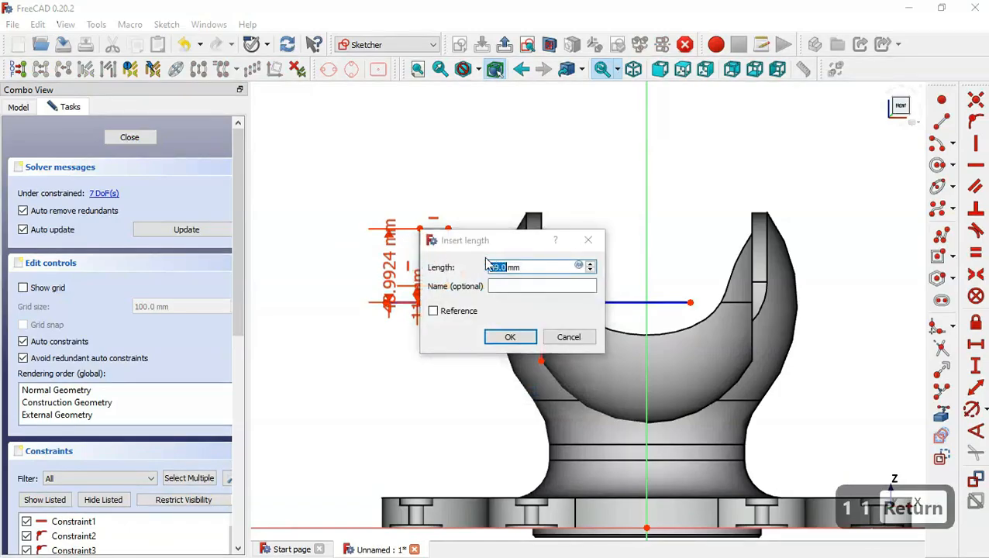
key("alt+Tab")
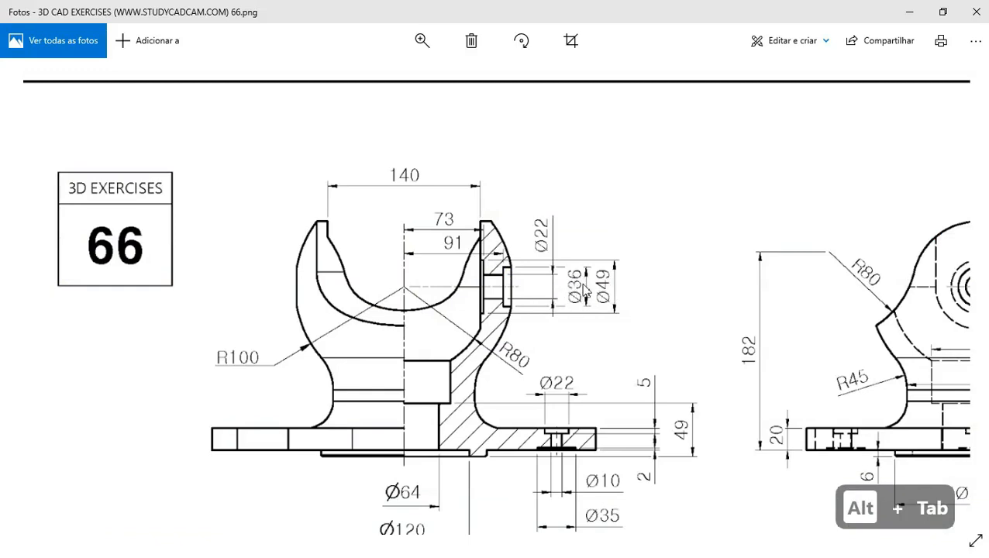
key("alt+Tab")
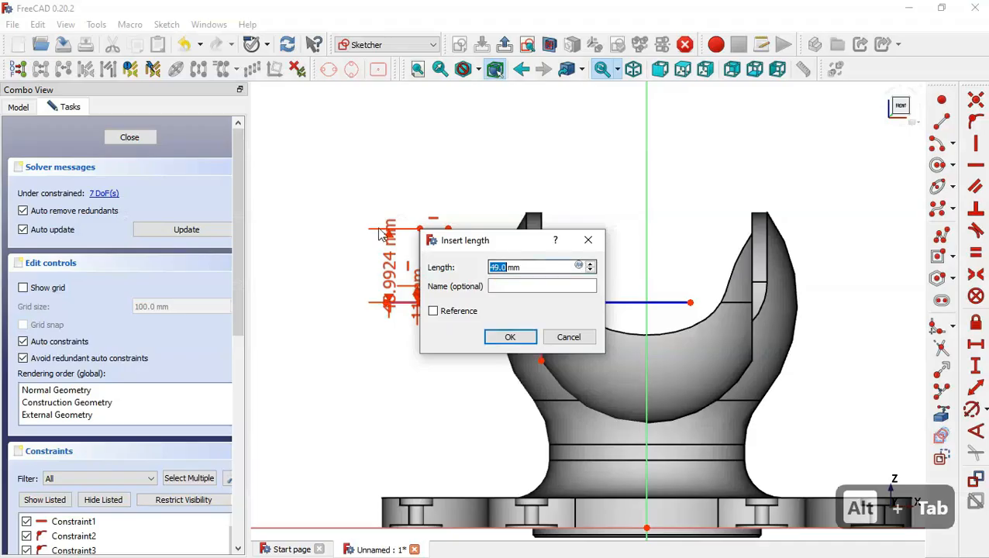
type("36/2")
key("Return")
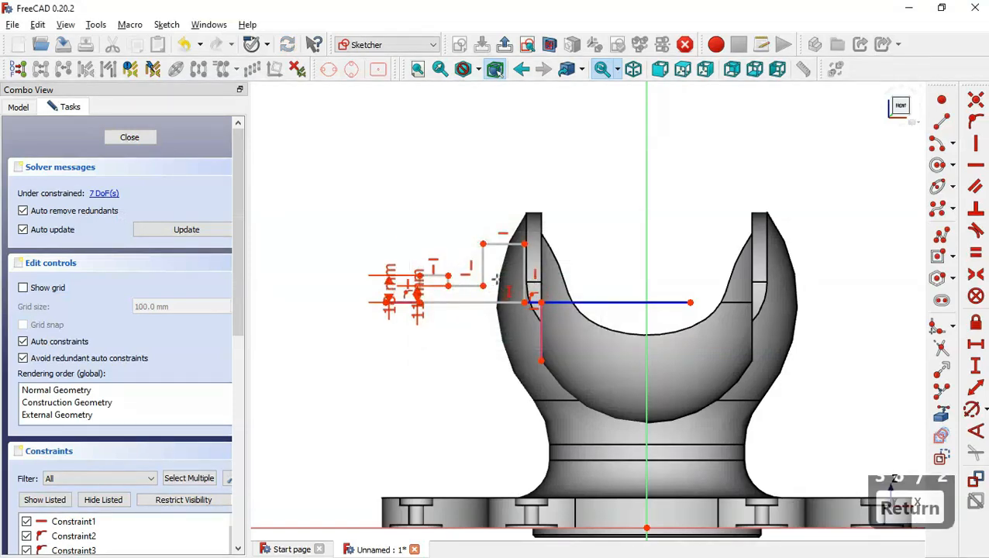
- Set the height of the profile's inner end edge to 49/2 mm per the exercise drawing and hide all listed constraints
left_click(525, 260)
key("alt+Tab")
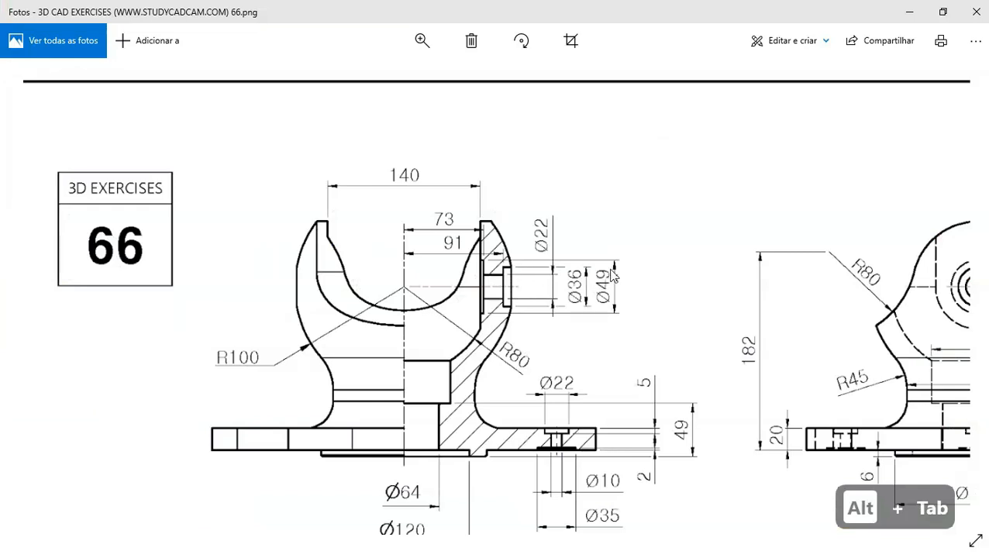
key("alt+Tab")
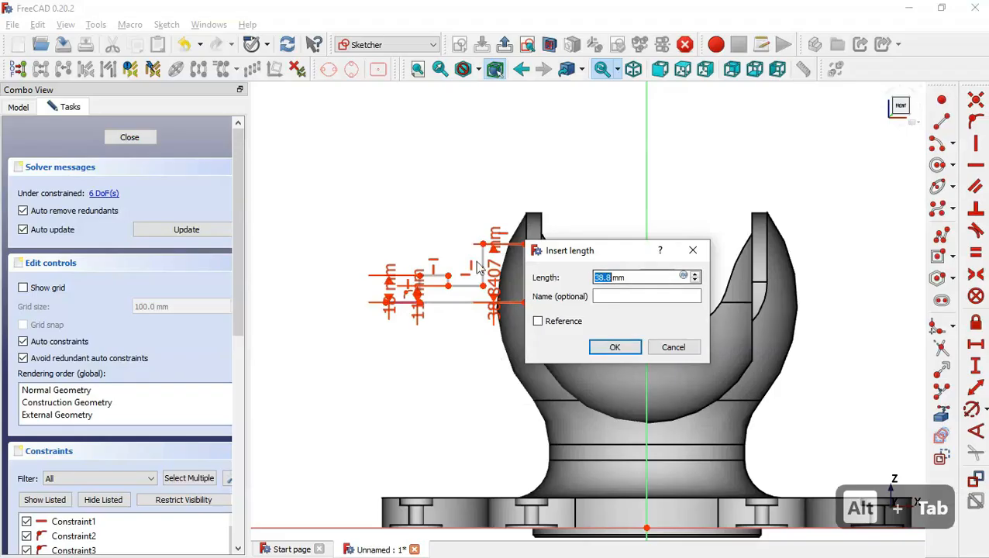
type("49/")
type("2")
key("Return")
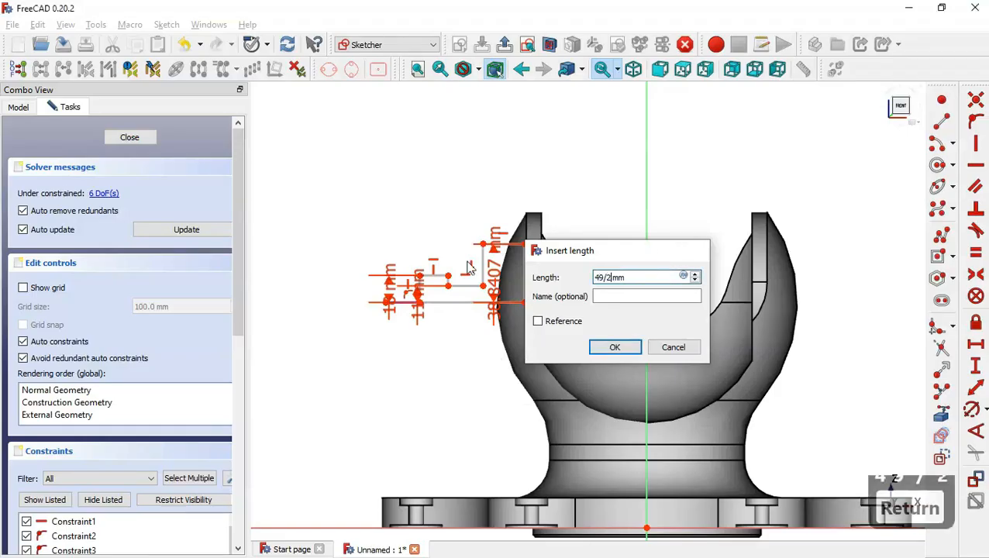
left_click(103, 500)
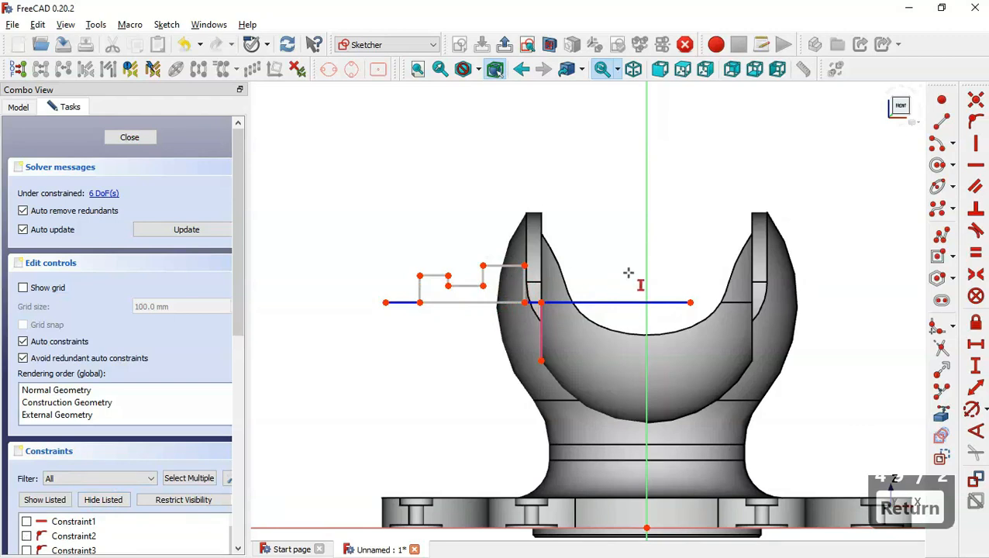
left_click(629, 304)
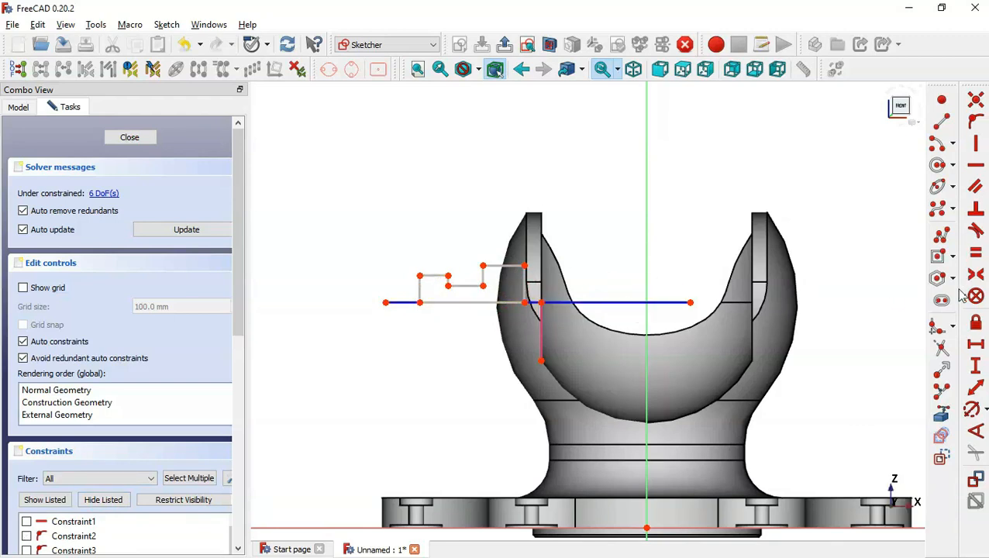
left_click(977, 347)
left_click(513, 266)
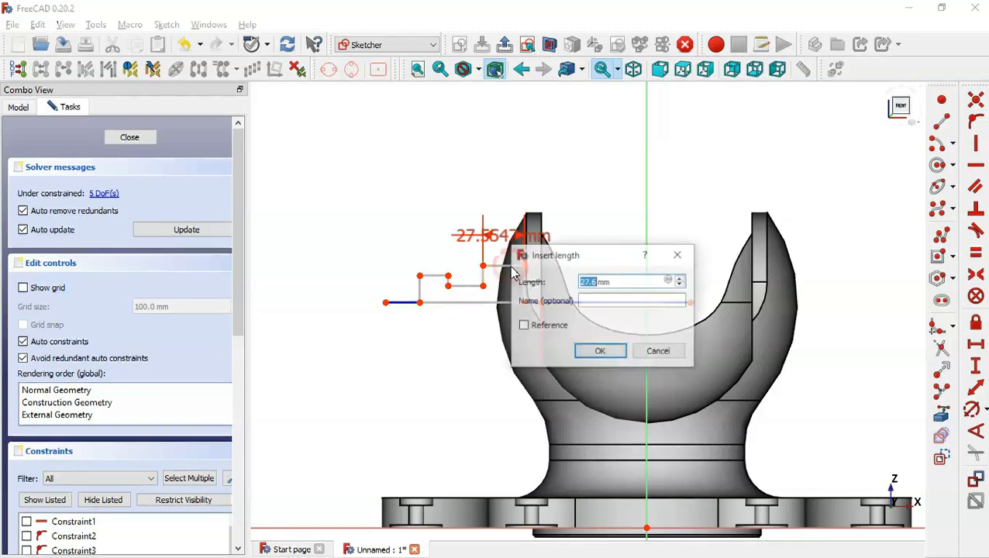
key("alt+Tab")
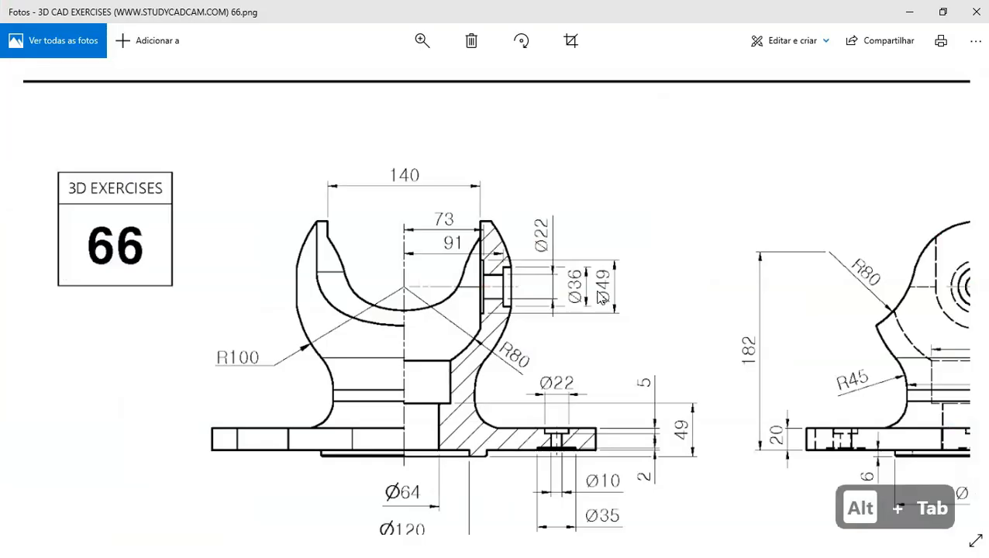
key("alt+Tab")
left_click(675, 254)
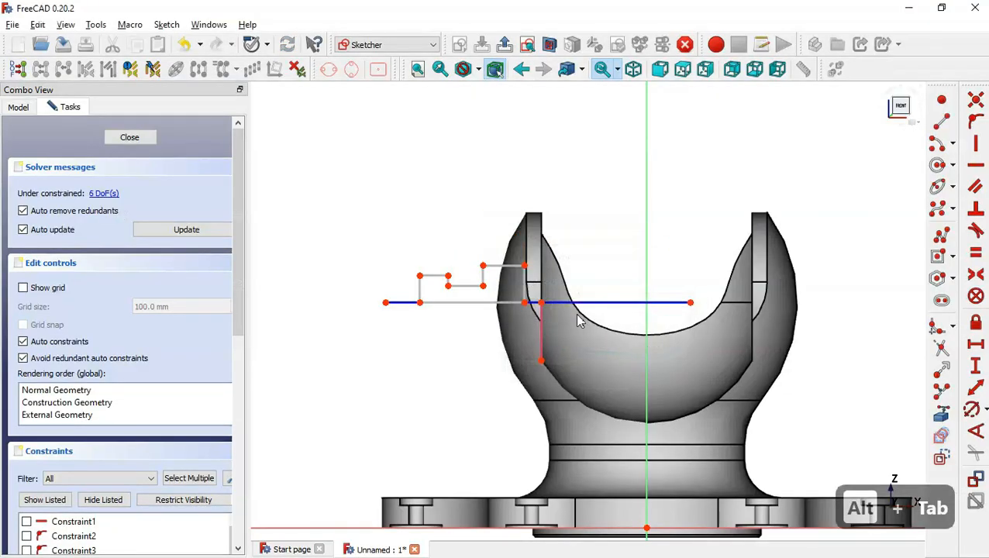
key("alt+Tab")
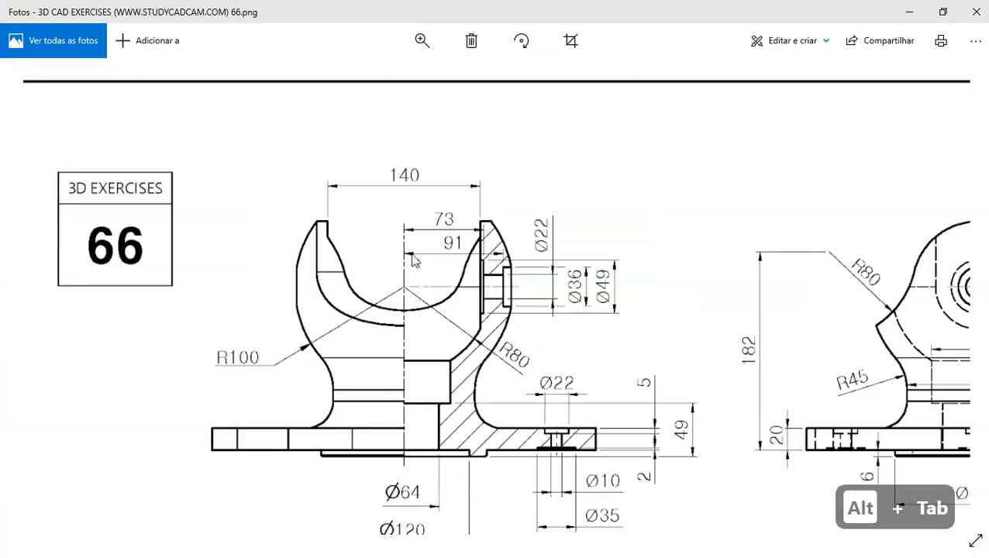
key("alt+Tab")
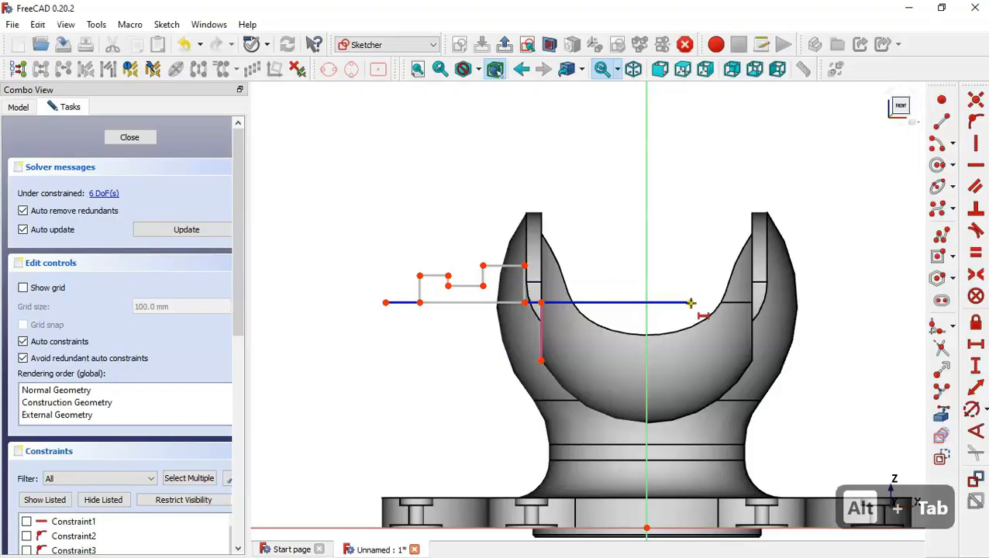
key("Escape")
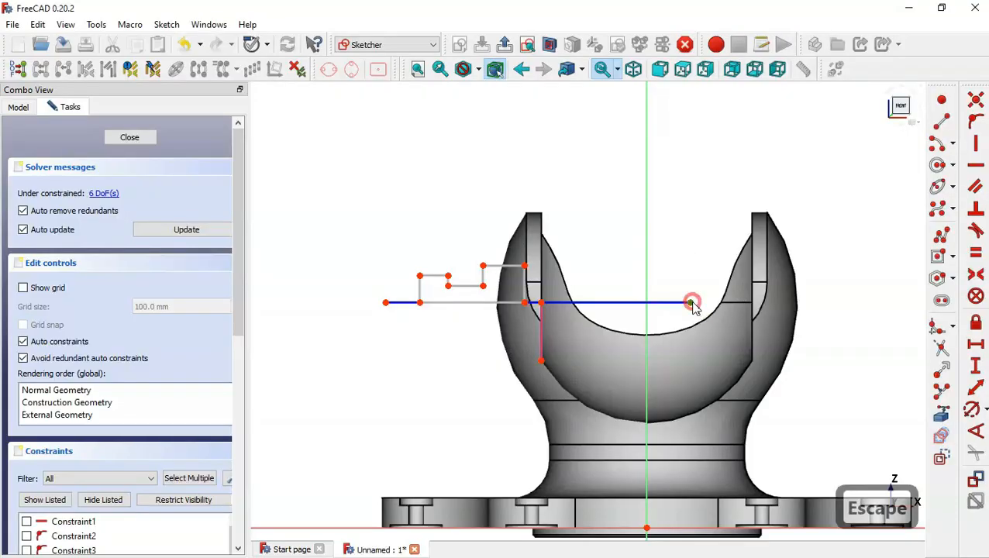
- Constrain the inner endpoint of the construction line to lie on the vertical axis
left_click(647, 291)
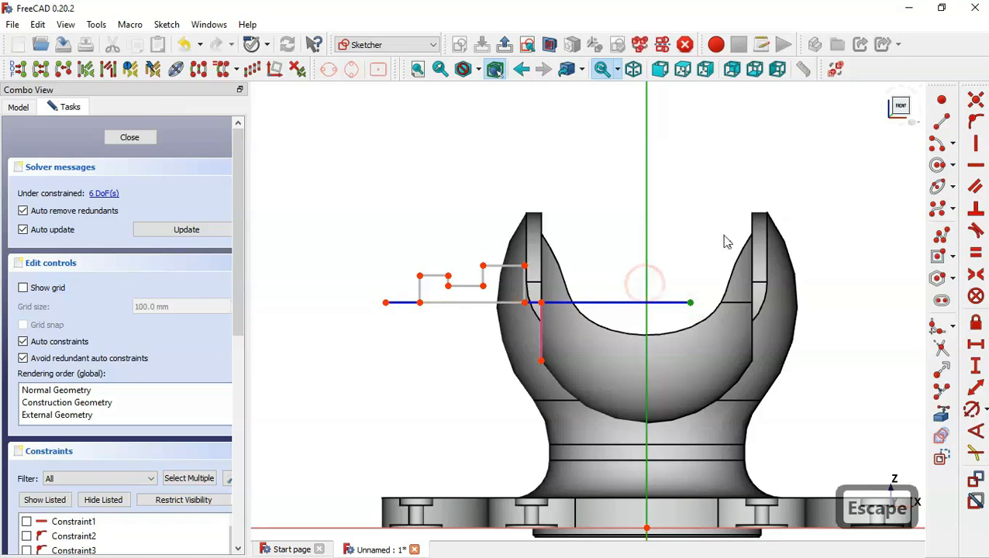
left_click(977, 129)
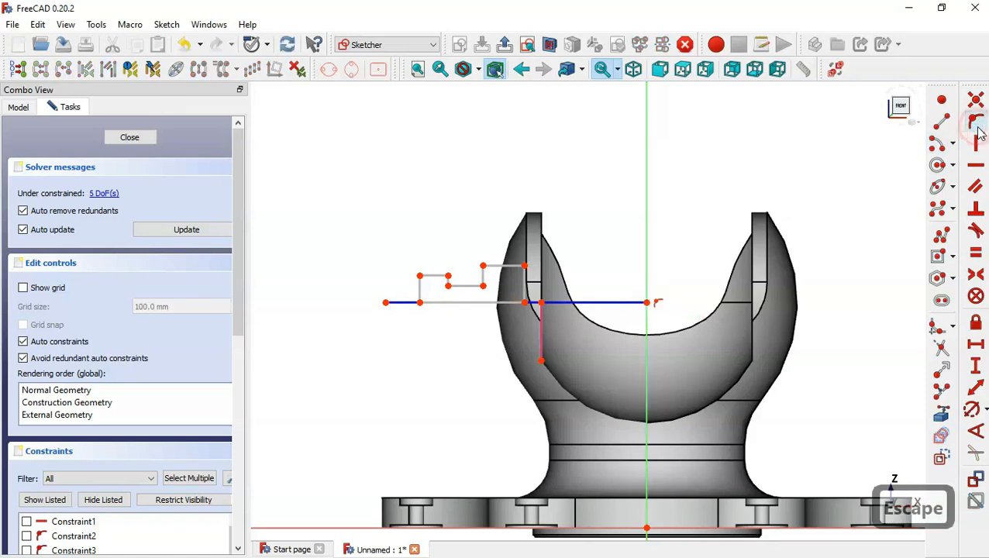
- Try dimensioning the horizontal distance from the vertical axis to the profile's inner end edge as 73 mm, taken from the exercise drawing
left_click(976, 344)
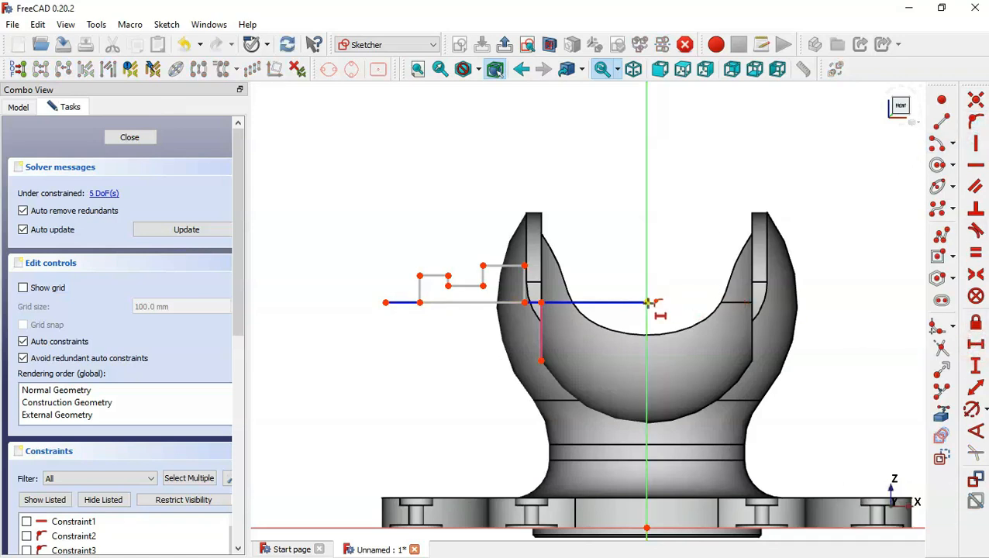
key("alt+Tab")
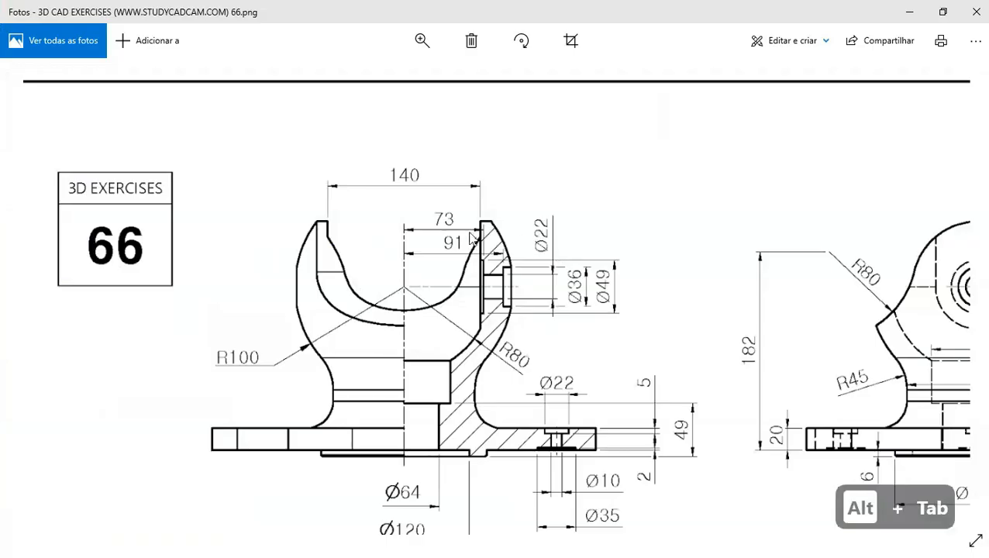
key("alt+Tab")
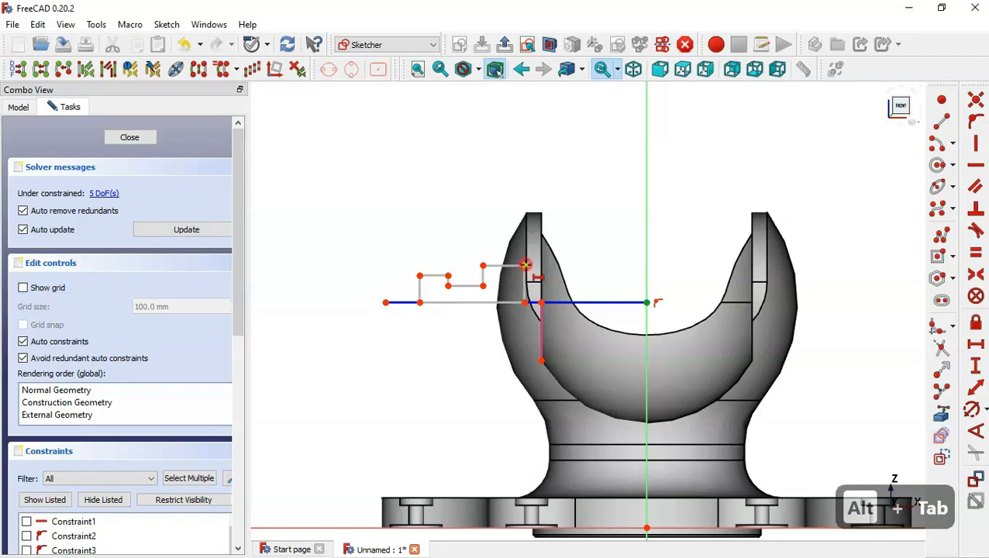
left_click(526, 265)
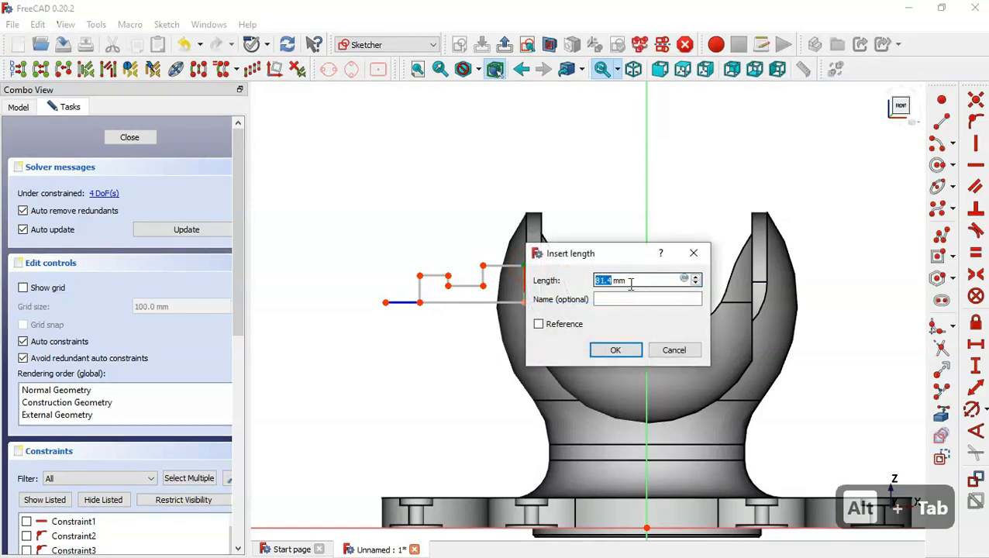
key("alt+Tab")
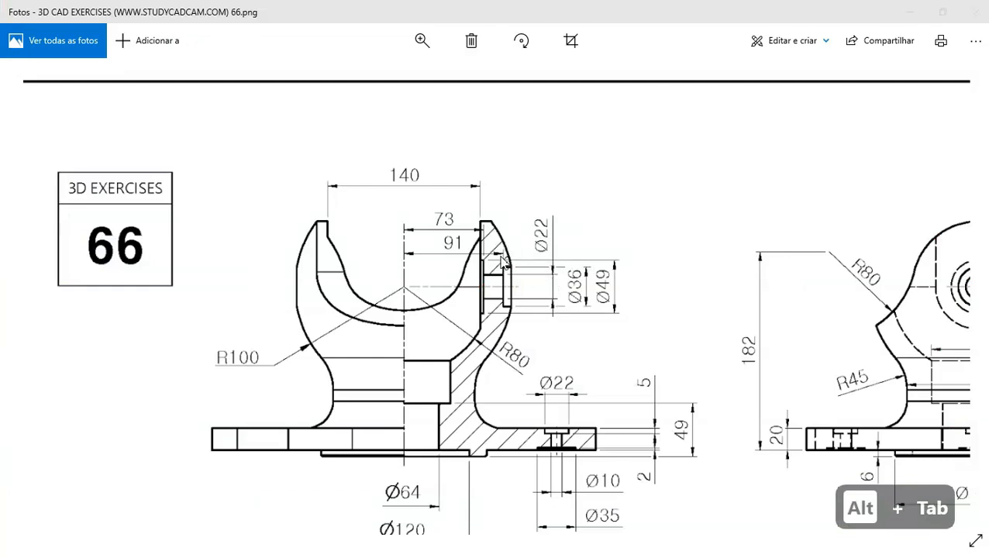
key("alt+Tab")
key("alt+Tab")
key("alt+Tab")
type("73")
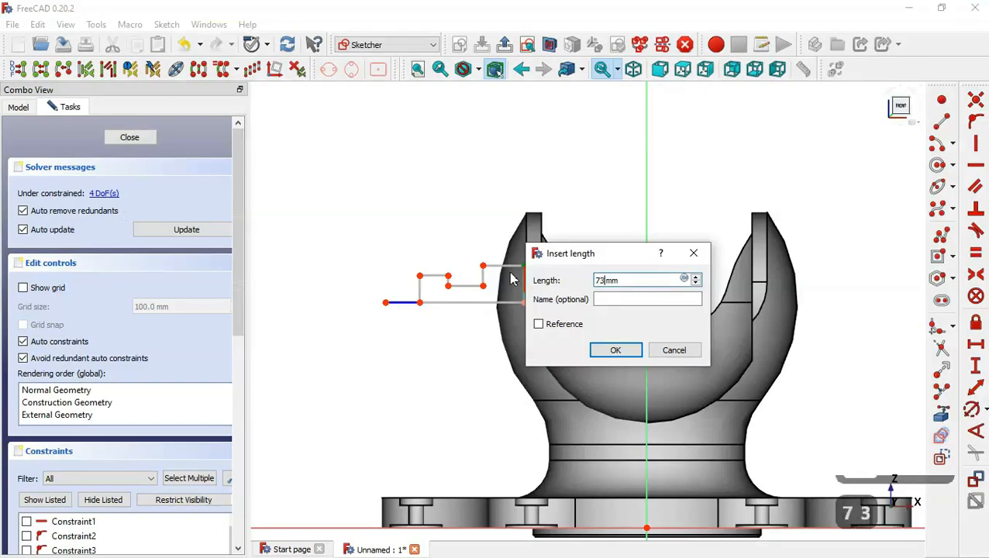
key("Return")
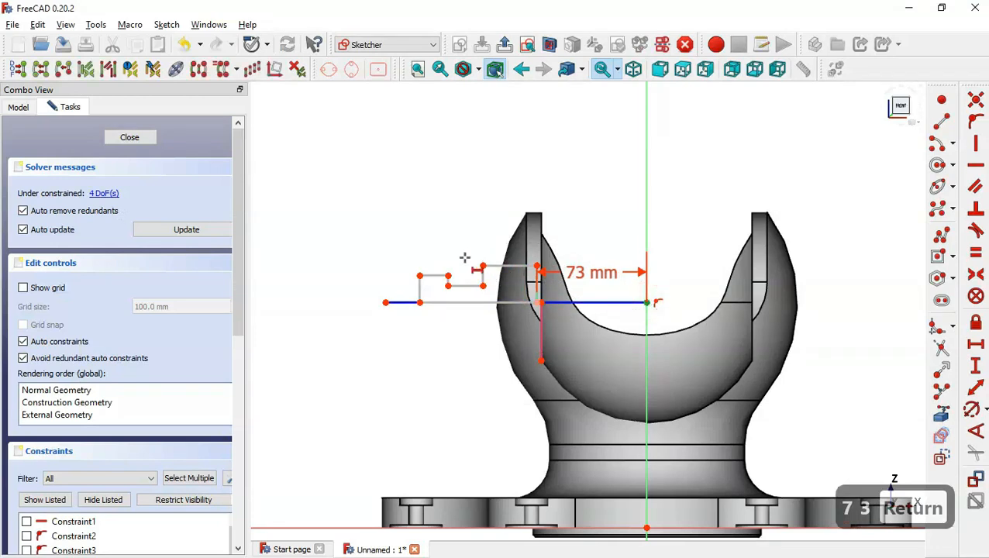
- Set the horizontal distance from the vertical axis to the shoulder between the outer step and middle section to 91 mm per the exercise drawing
key("alt+Tab")
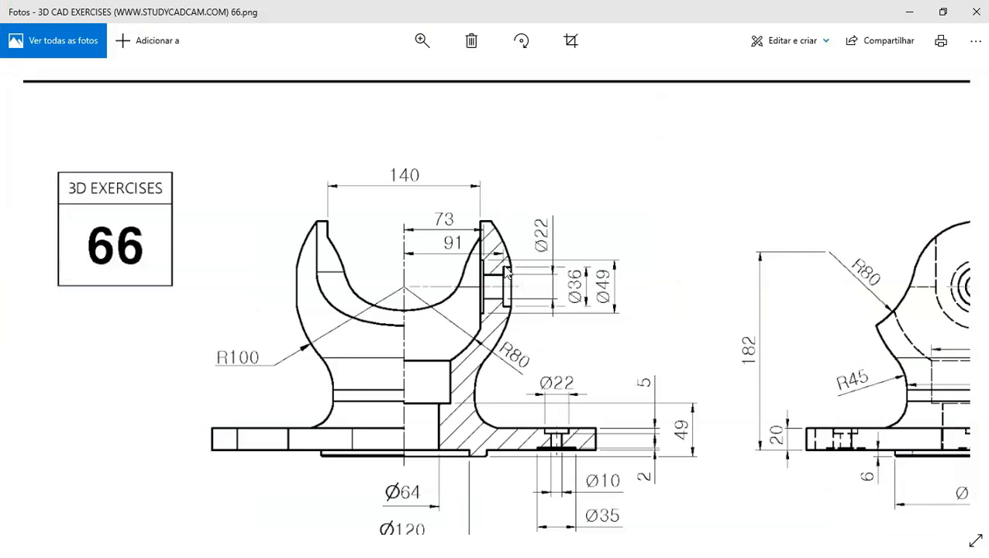
key("alt+Tab")
left_click(448, 275)
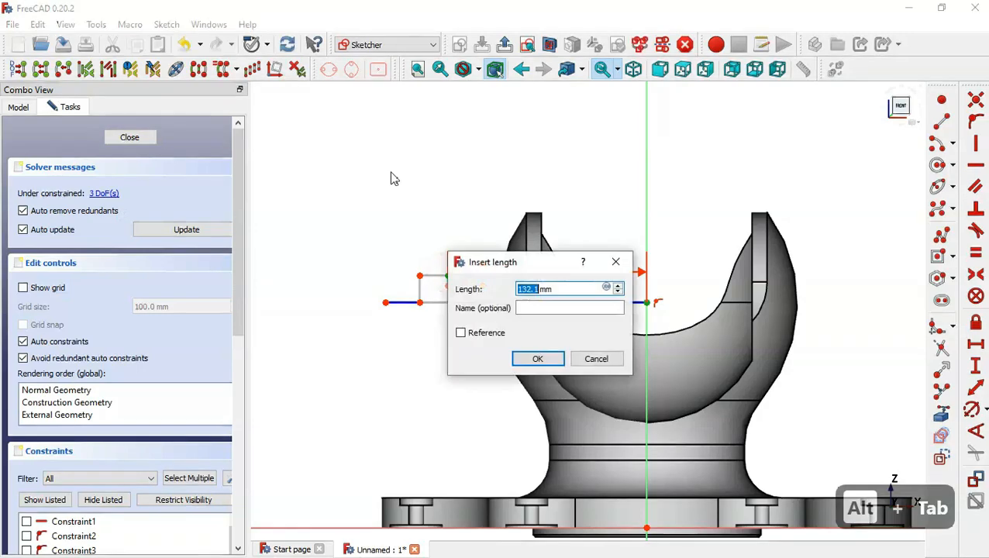
key("alt+Tab")
key("alt+Tab")
type("9")
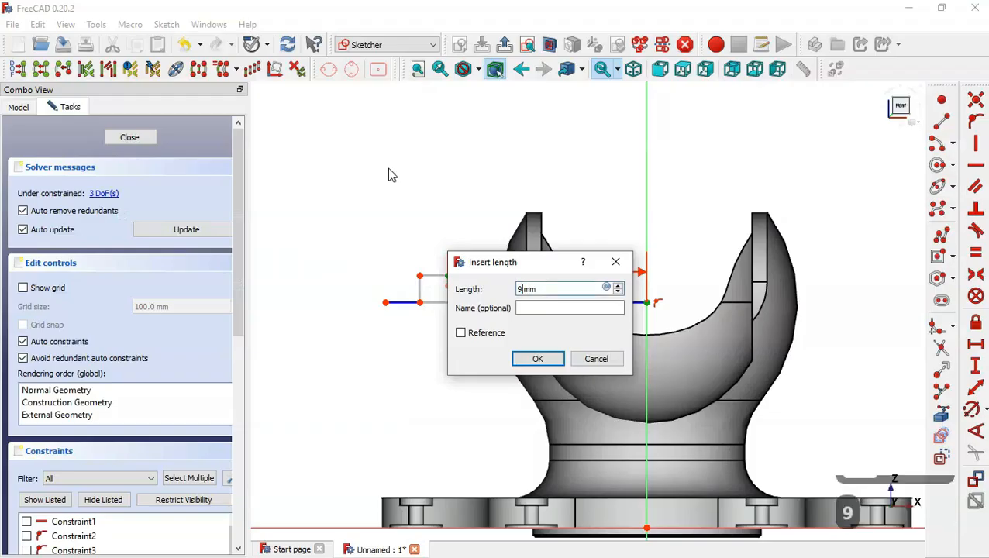
type("1")
key("Return")
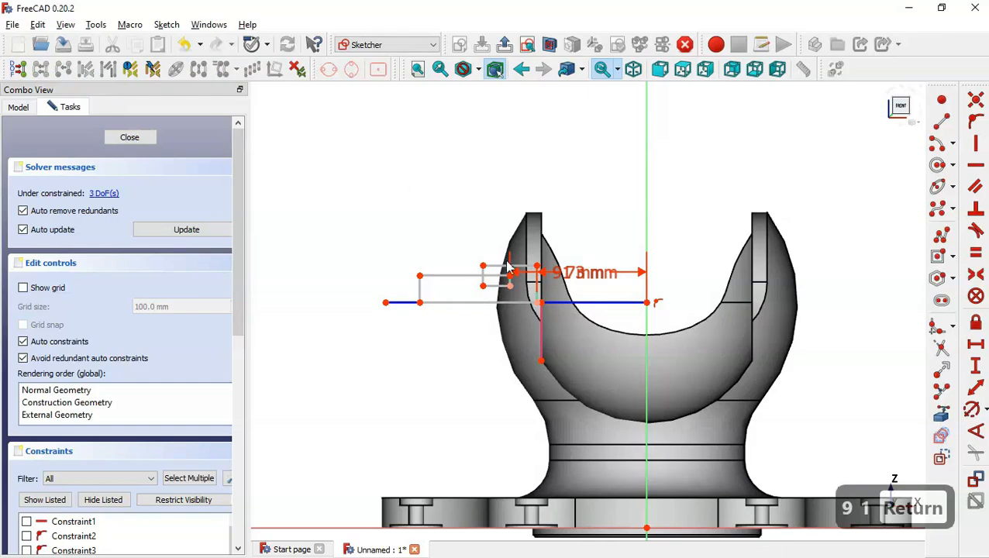
- Compare the profile with the exercise drawing and separate the overlapping dimensions, placing 73 mm above the profile and 91 mm below it
key("alt+Tab")
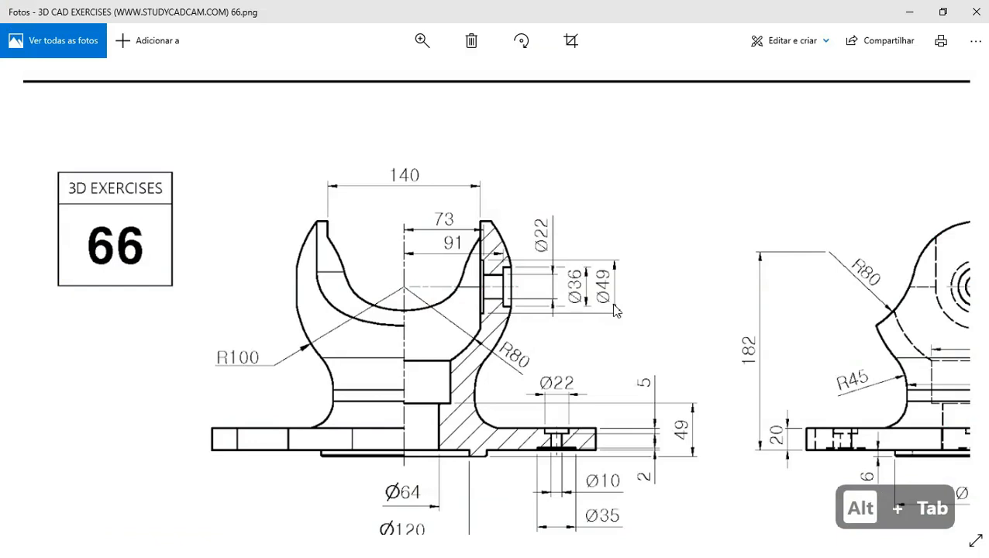
key("alt+Tab")
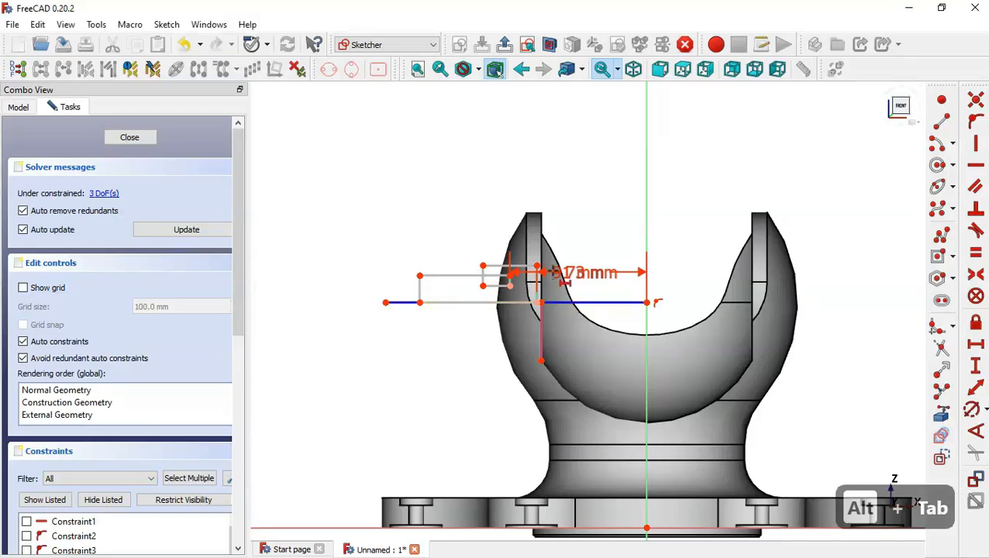
scroll(569, 272, "up", 5)
key("Escape")
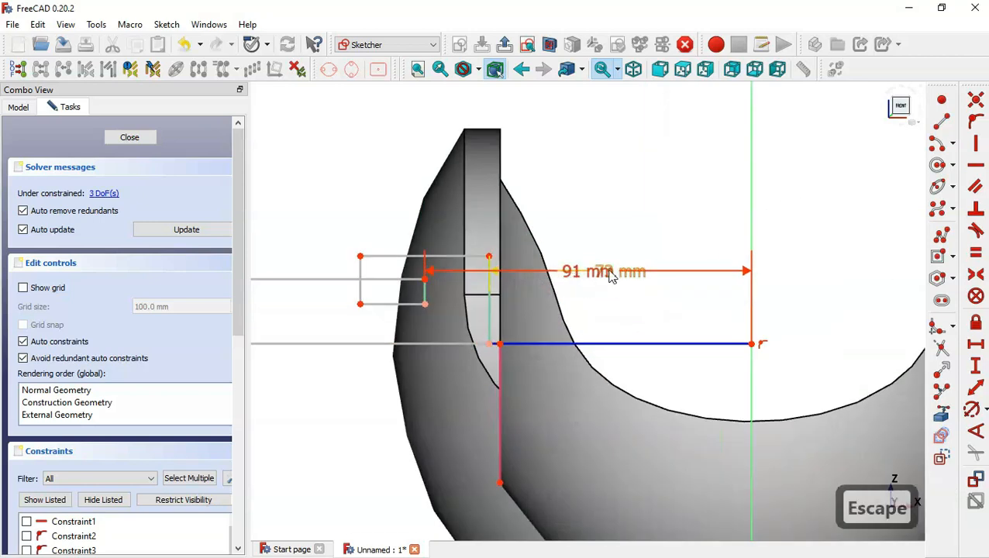
left_click_drag(610, 277, 585, 162)
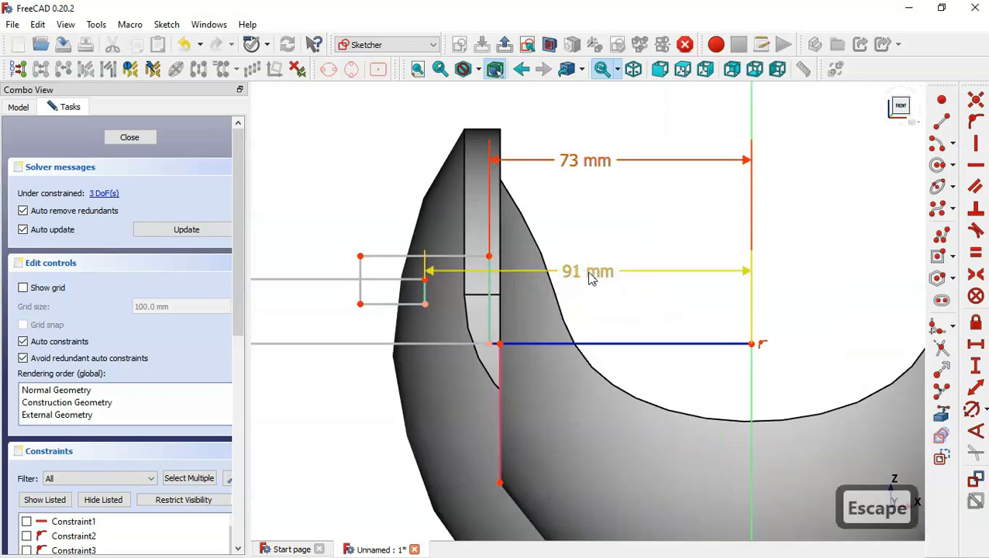
left_click_drag(588, 273, 589, 393)
left_click_drag(589, 429, 589, 477)
- Delete the 73 mm dimension and move the profile's inner end edge to about 30 mm from the vertical axis
left_click(572, 160)
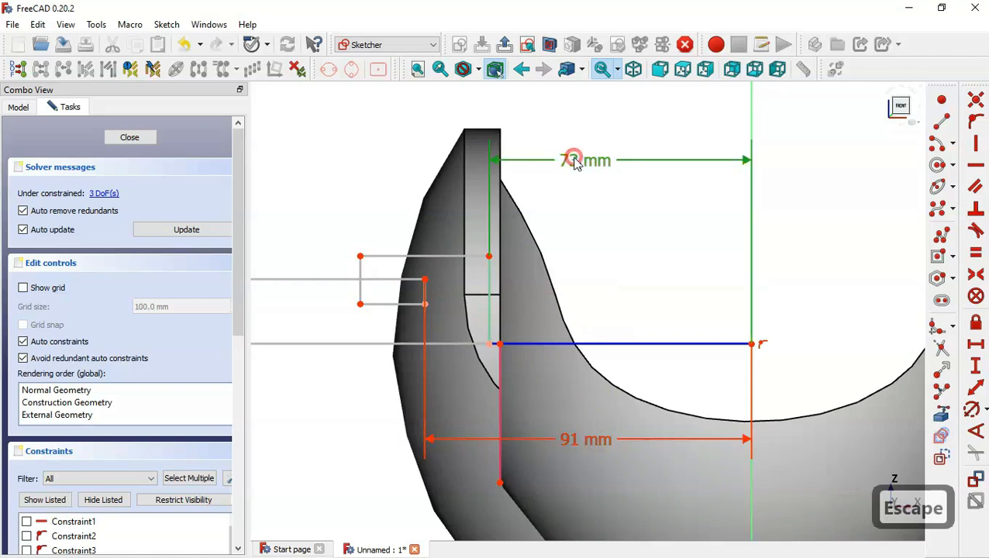
key("Delete")
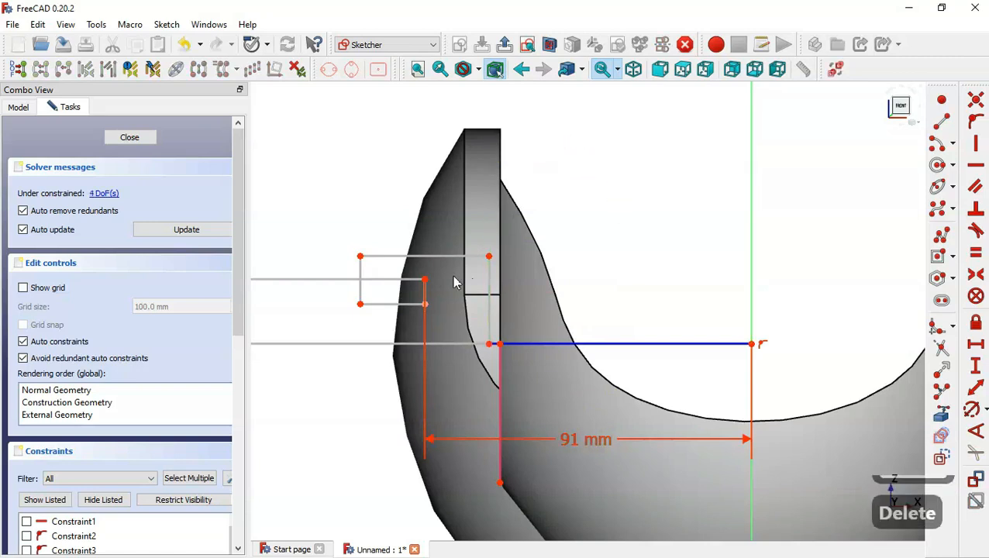
left_click_drag(490, 258, 645, 239)
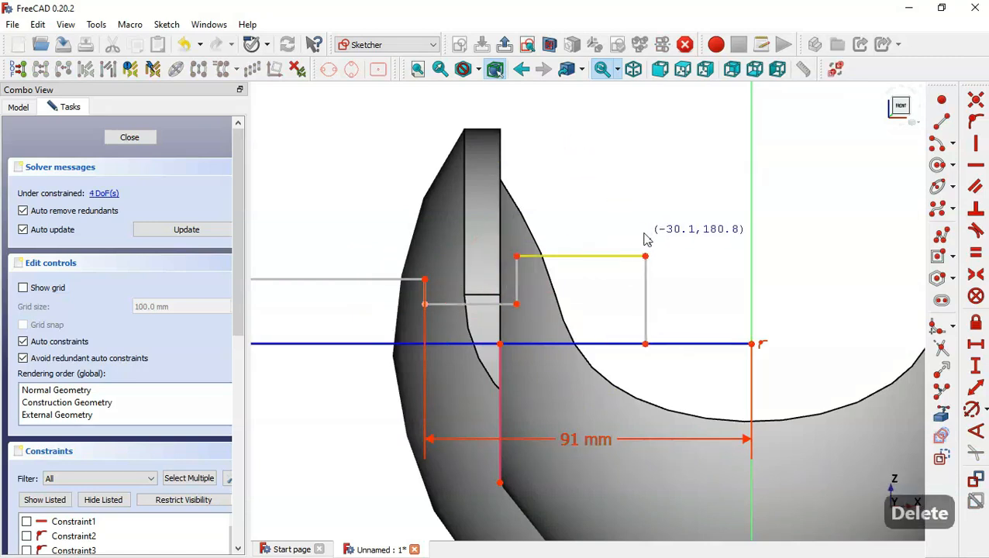
- Set the horizontal distance from the vertical axis to the shoulder between the middle section and inner step to 73 mm
left_click(975, 344)
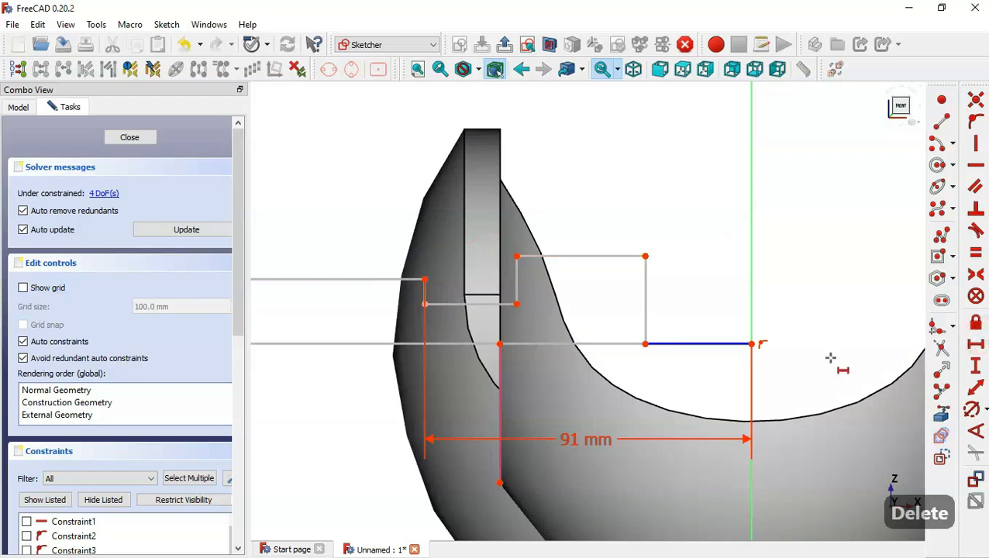
left_click(752, 344)
left_click(515, 255)
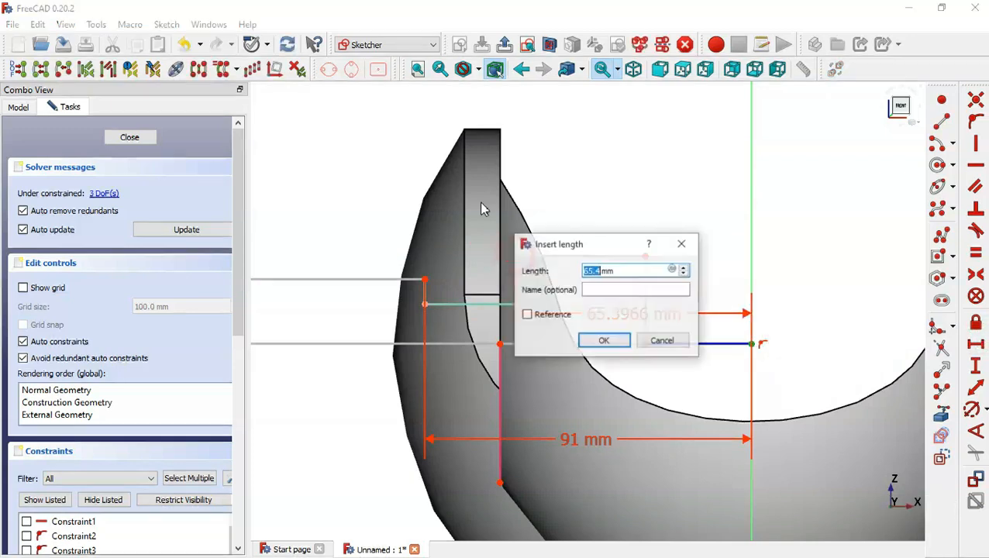
key("alt+Tab")
key("alt+Tab")
type("73")
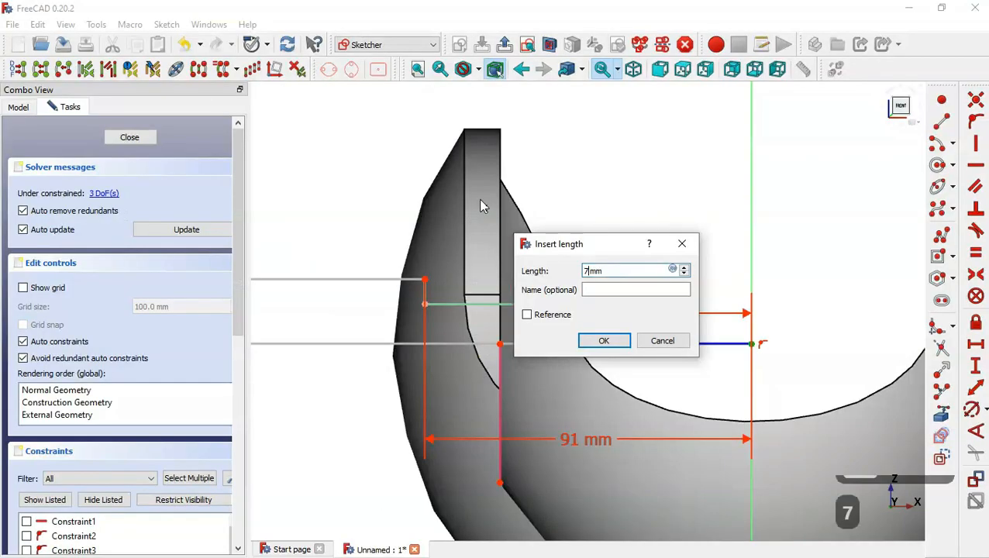
key("Return")
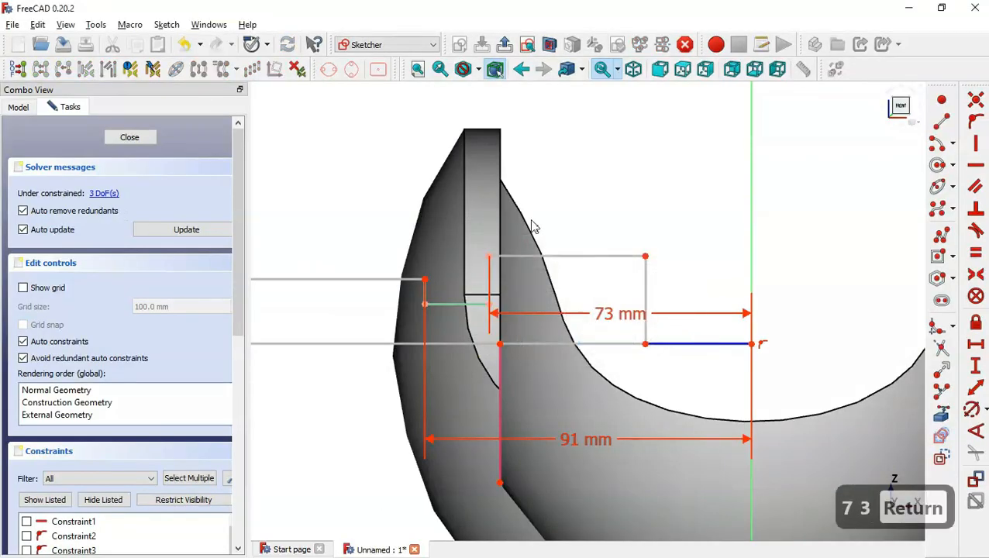
- Set the horizontal lengths of the outer step's and inner step's upper edges to 10 mm each
scroll(533, 226, "down", 2)
scroll(494, 226, "down", 1)
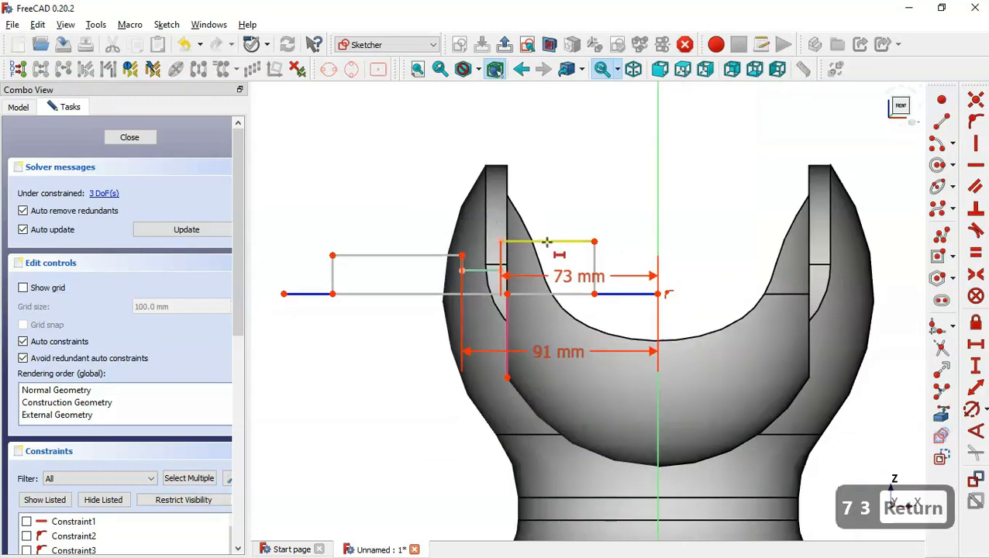
key("alt+Tab")
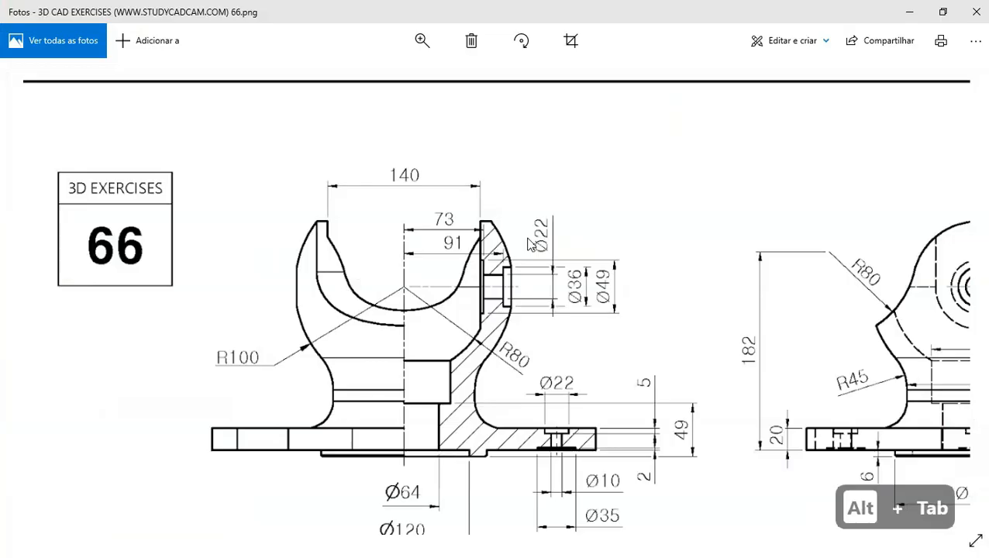
key("alt+Tab")
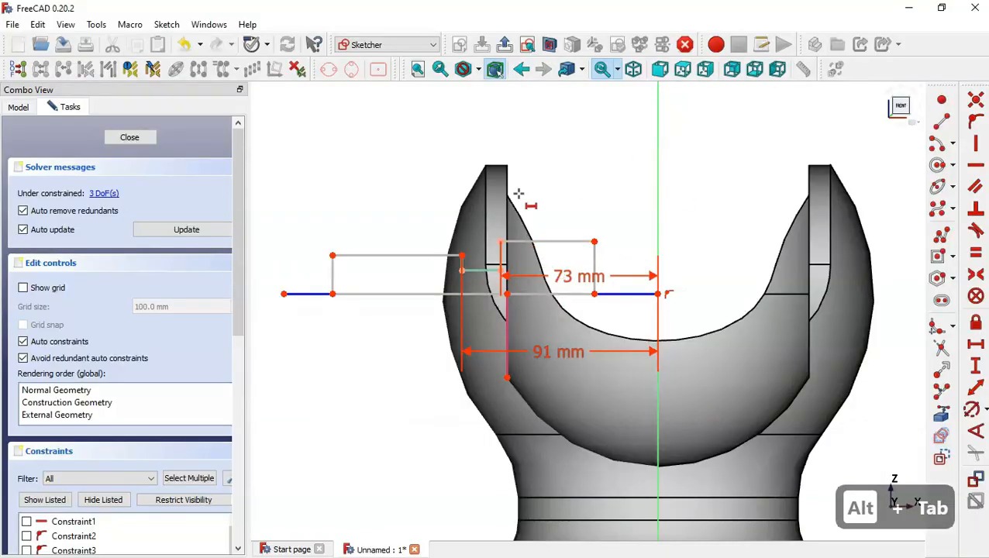
left_click(402, 256)
type("10")
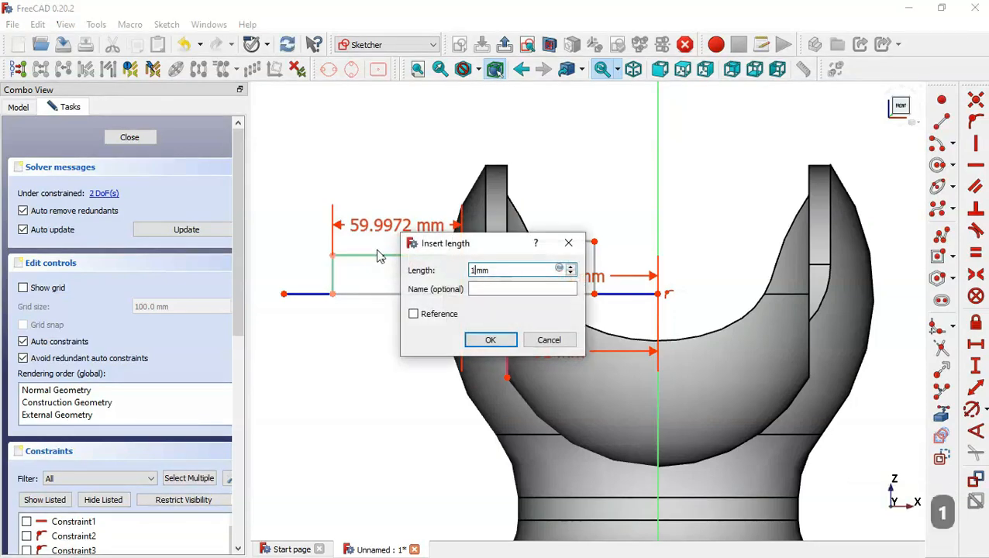
key("Return")
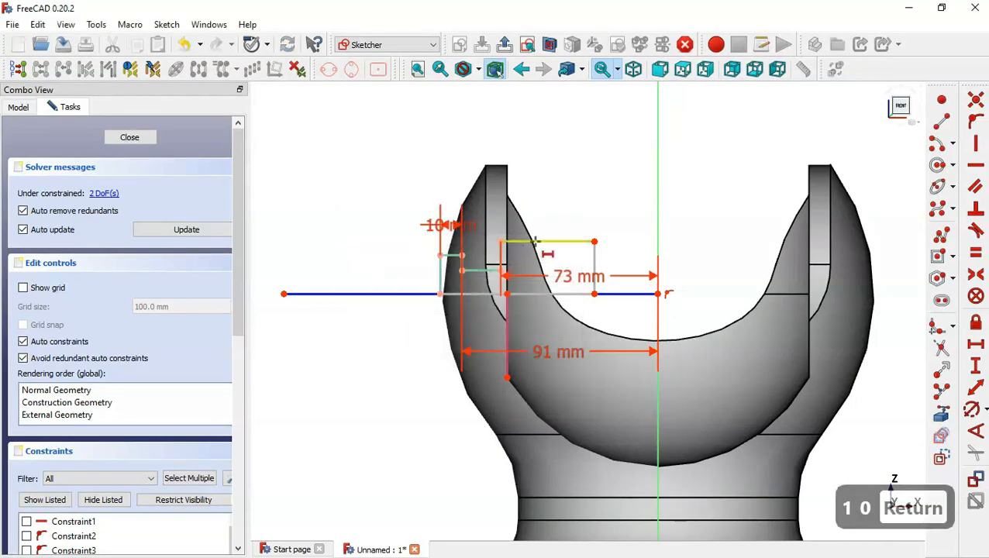
left_click(535, 241)
type("10")
key("Return")
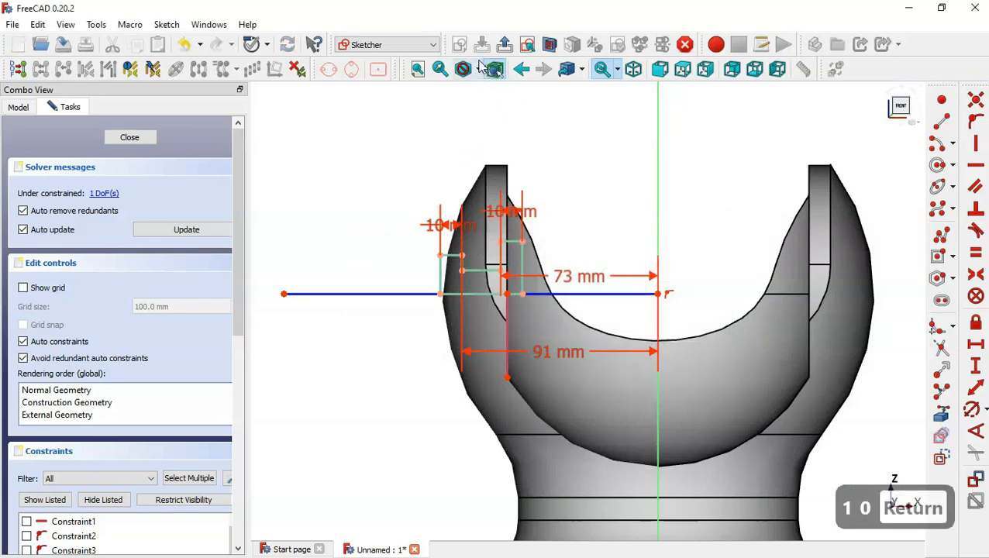
- Finish the sketch, cut it as a 360° Groove around Construction line 1, and check the stepped hole against the exercise drawing
left_click(503, 44)
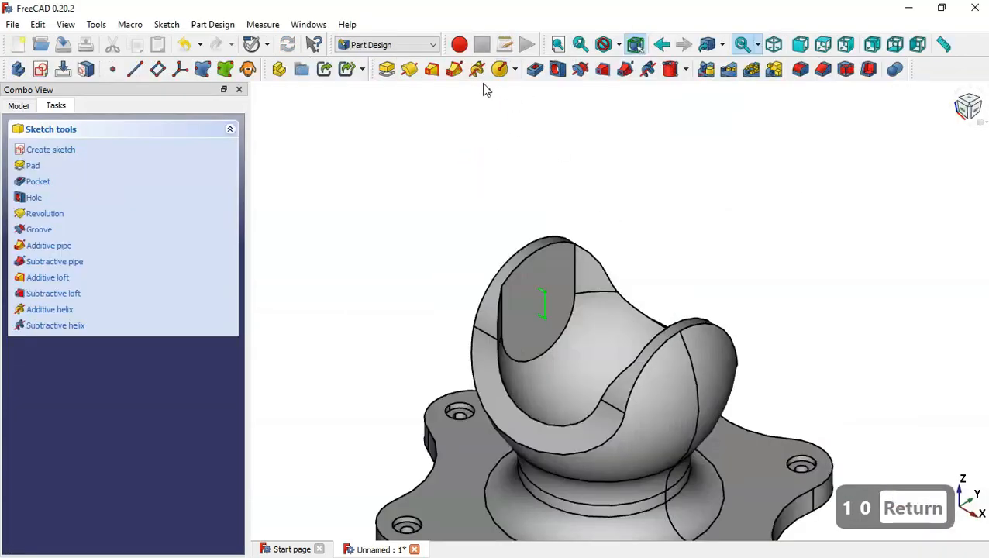
left_click(579, 69)
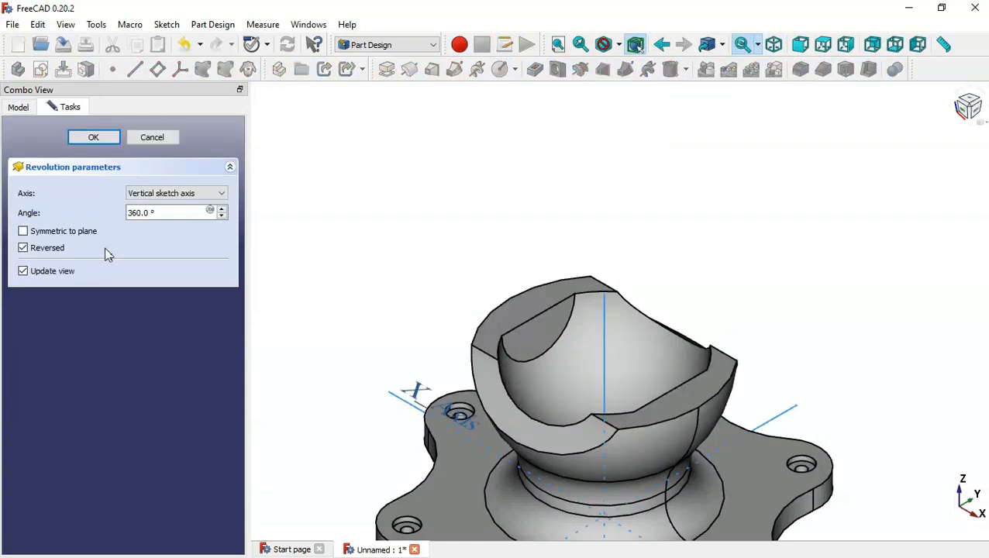
left_click(171, 197)
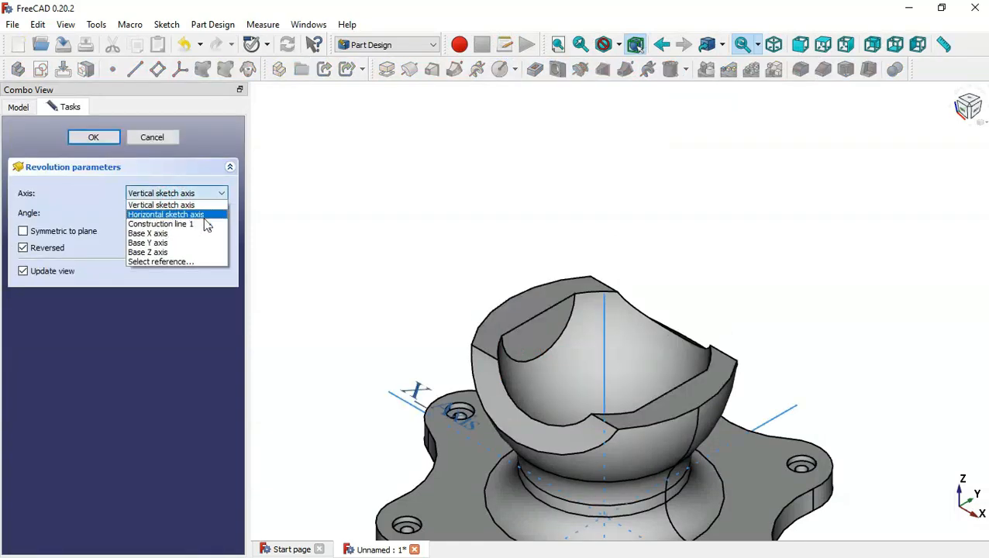
left_click(194, 224)
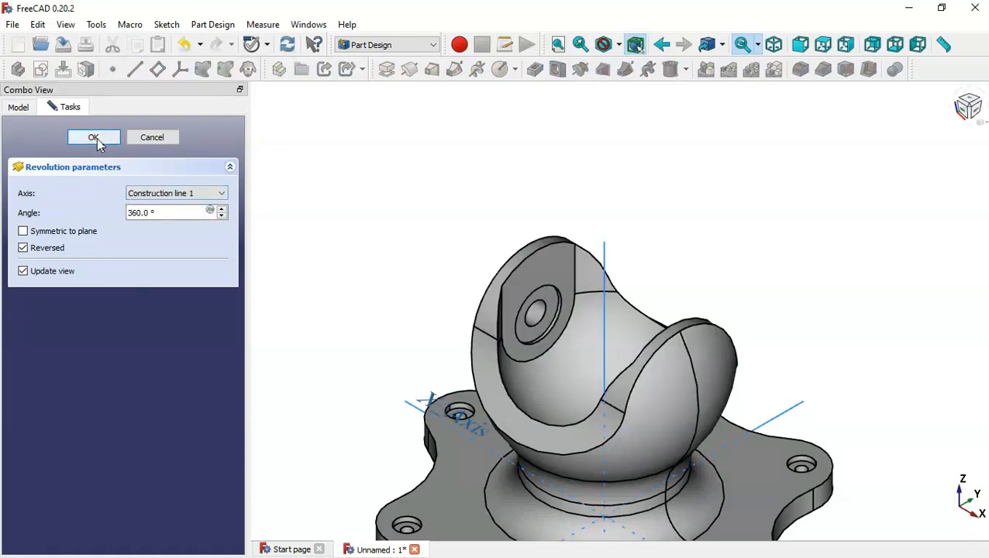
left_click(97, 142)
mouse_move(322, 328)
middle_mouse_down()
mouse_move(578, 345)
mouse_move(556, 364)
middle_mouse_up()
key("alt+Tab")
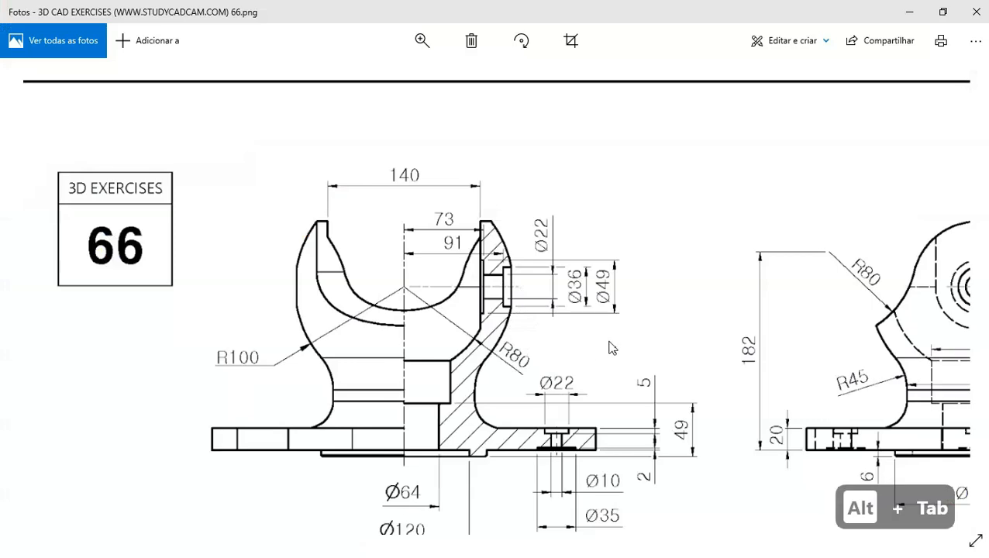
- Mirror the stepped side-hole groove across the vertical sketch axis to cut the matching hole in the opposite arm
key("alt+Tab")
middle_click_drag(669, 367, 390, 340)
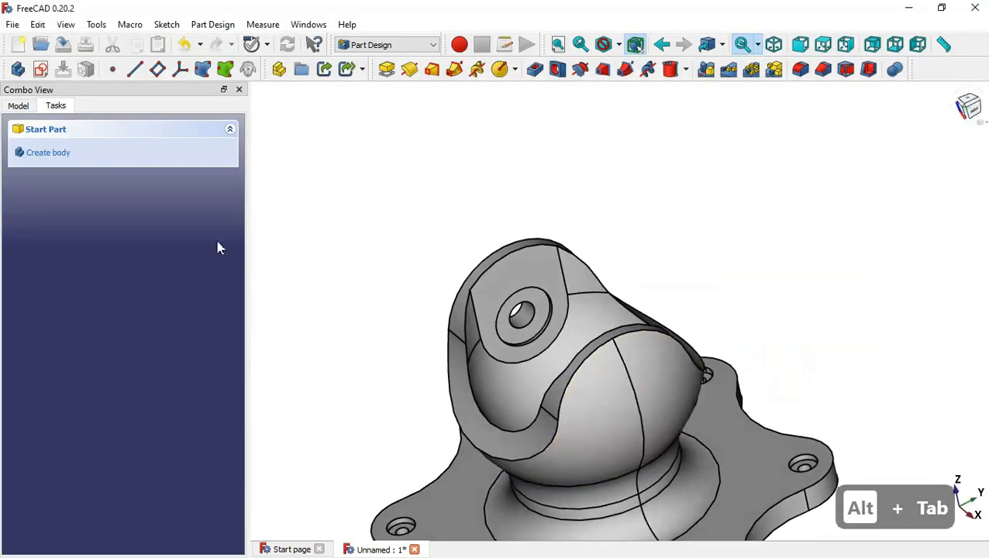
left_click(19, 108)
left_click(108, 301)
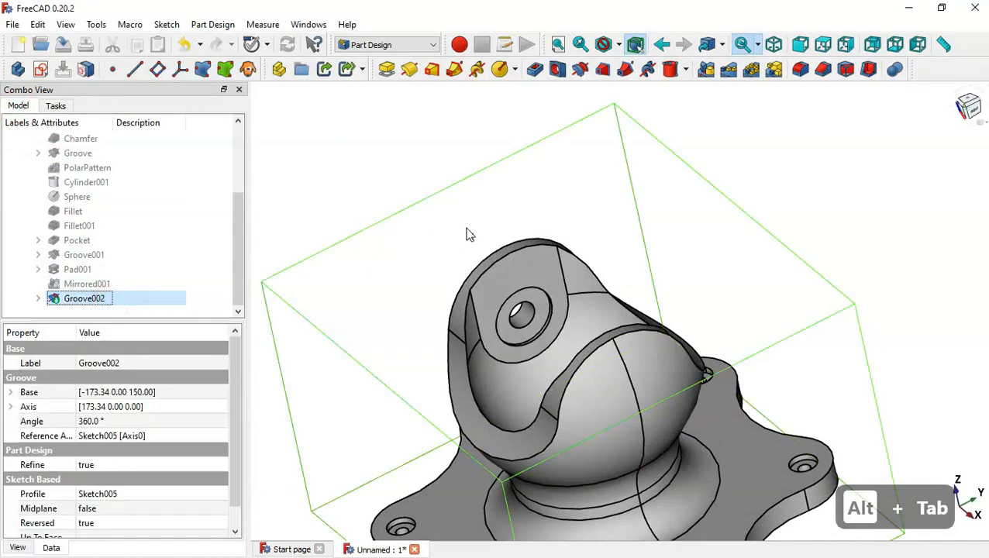
left_click(706, 69)
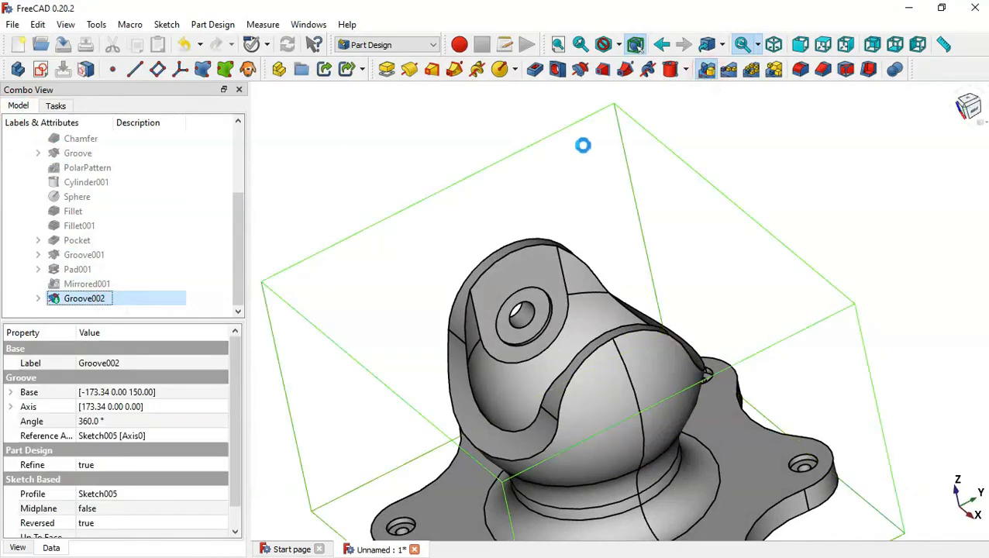
key("Home")
middle_click_drag(477, 230, 676, 306)
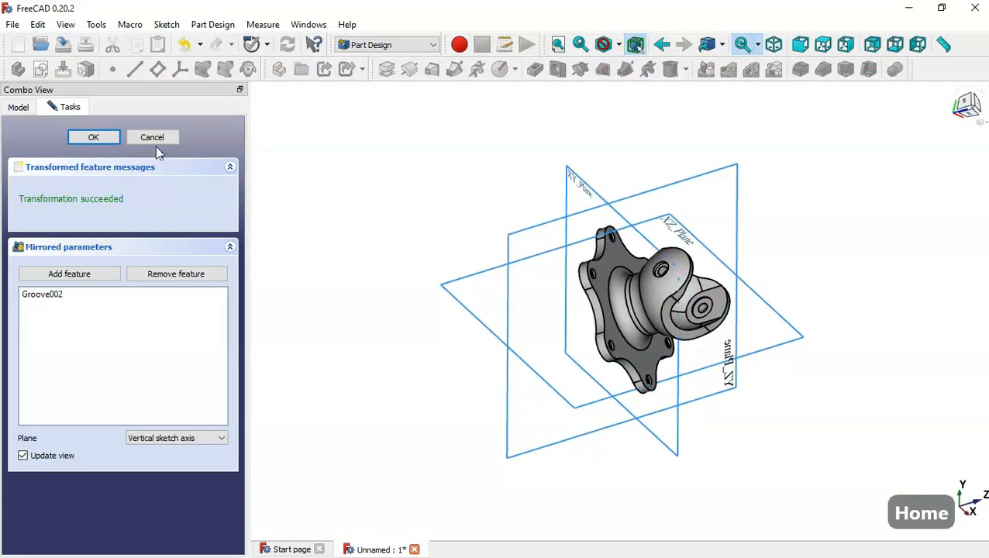
left_click(116, 138)
middle_click_drag(841, 383, 780, 286)
key("Home")
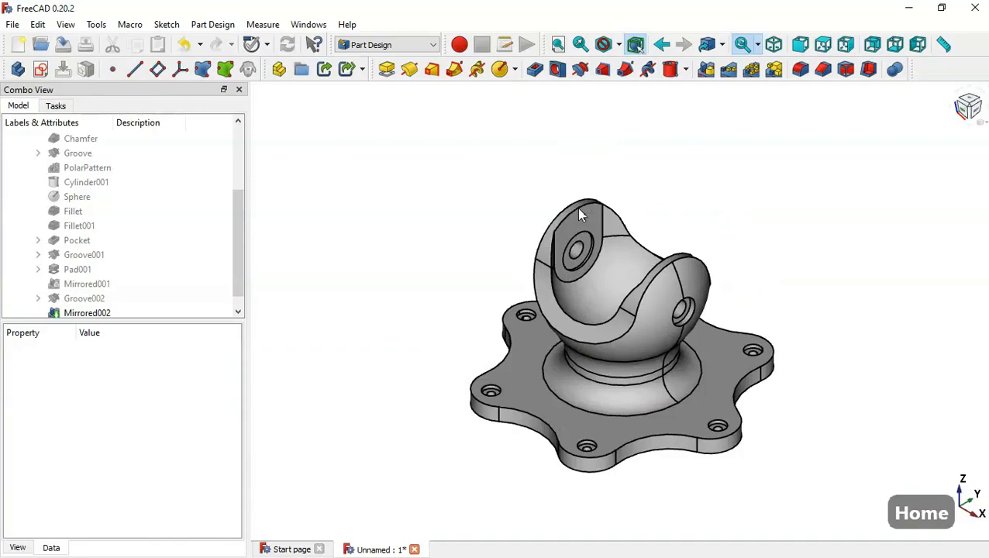
- Start a subtractive cylinder on the circular face under the flange, using the Inertial CS attachment mode
key("alt+Tab")
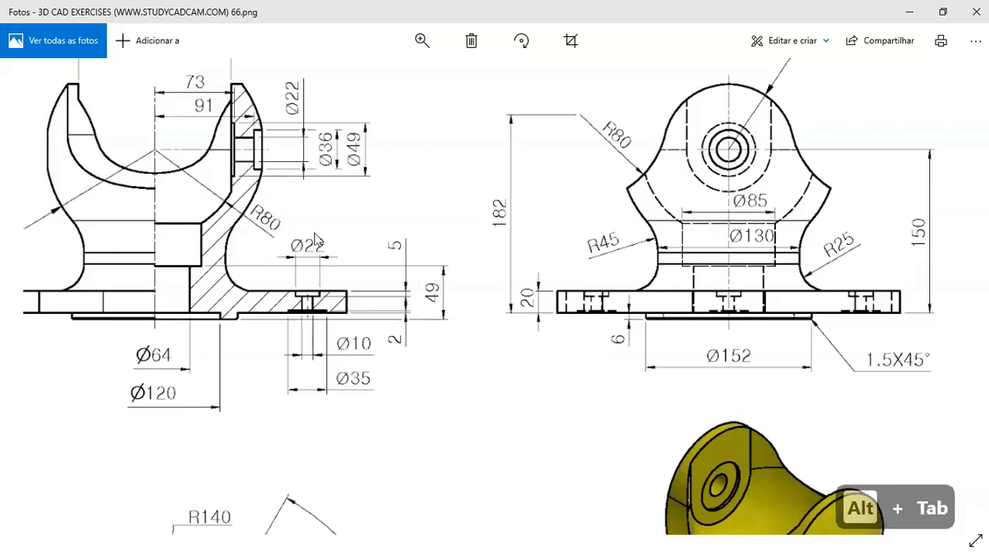
key("alt+Tab")
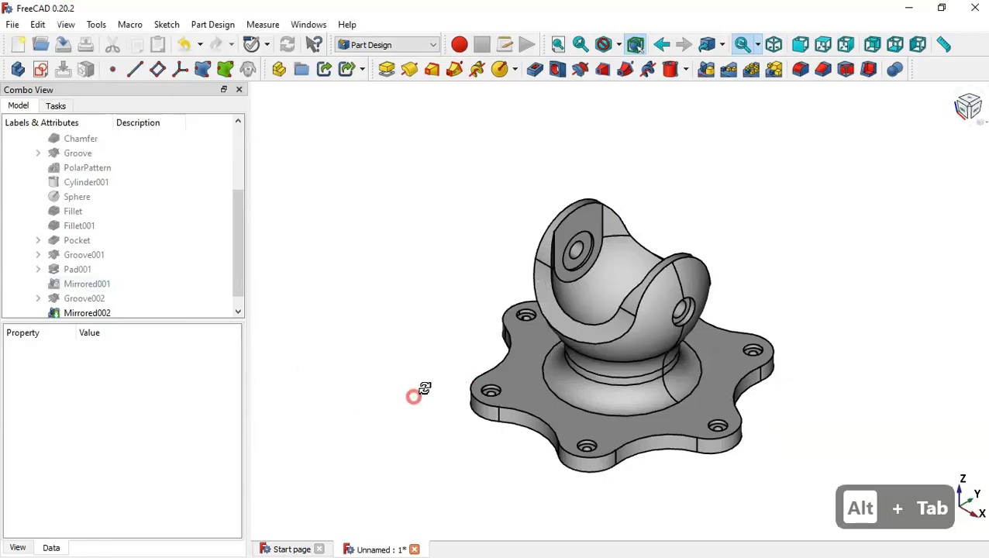
middle_click_drag(417, 392, 562, 306)
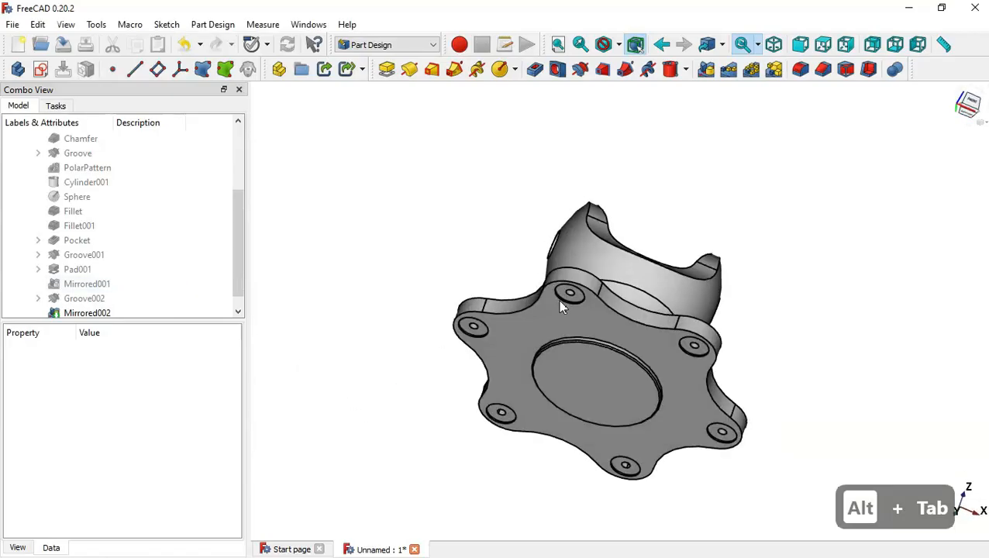
left_click(680, 70)
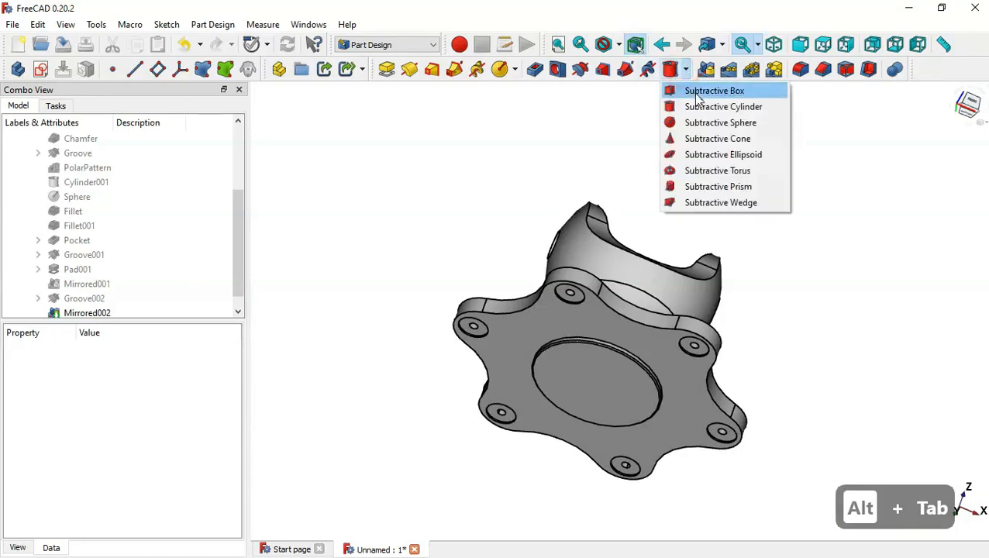
left_click(732, 107)
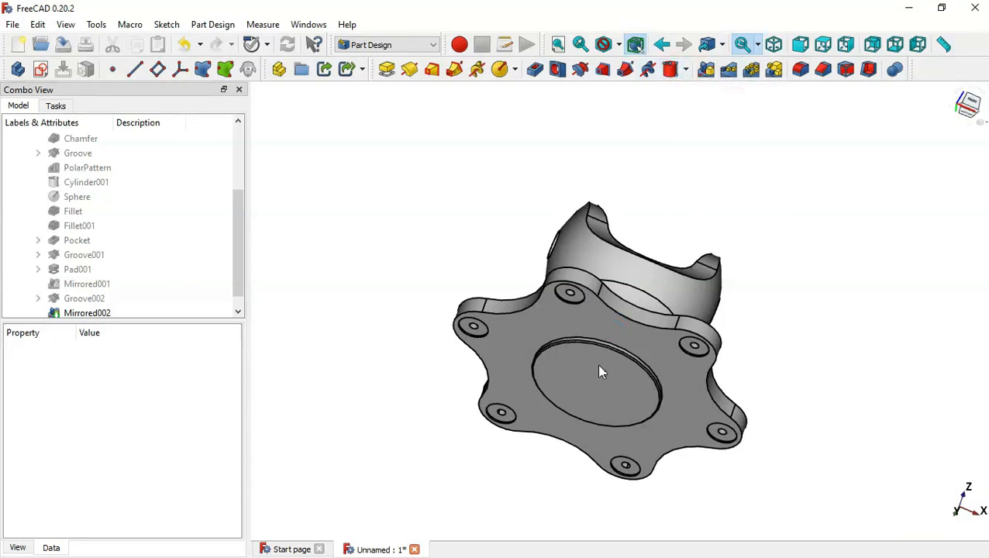
left_click(548, 383)
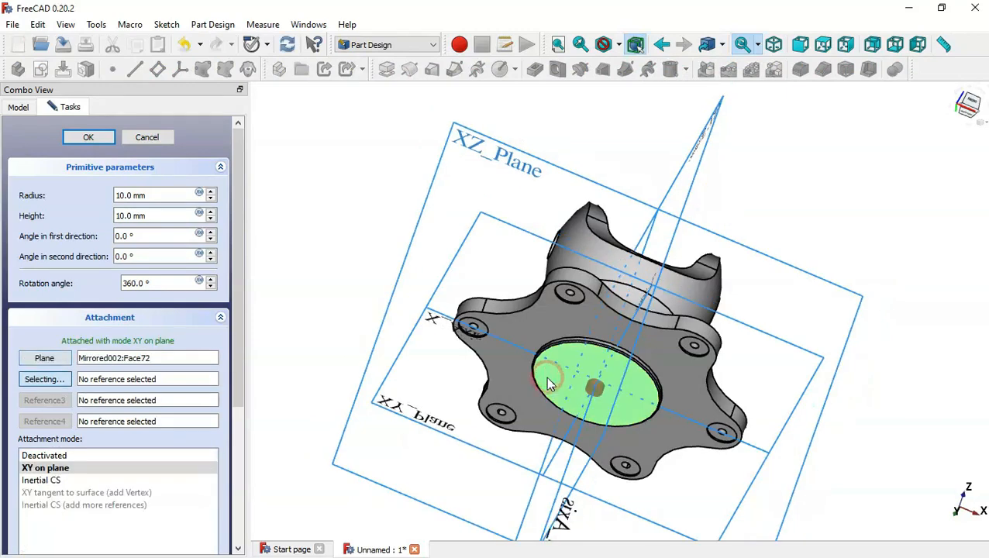
left_click(54, 480)
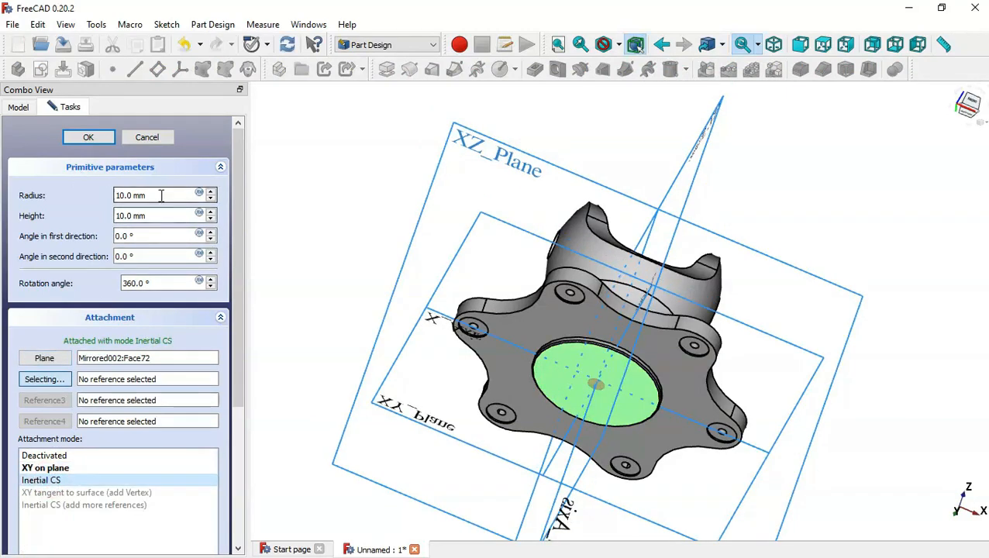
- Check the base recess dimensions on the drawing and cut the cylinder with a 60 mm radius and 6 mm height
left_click(158, 195)
key("alt+Tab")
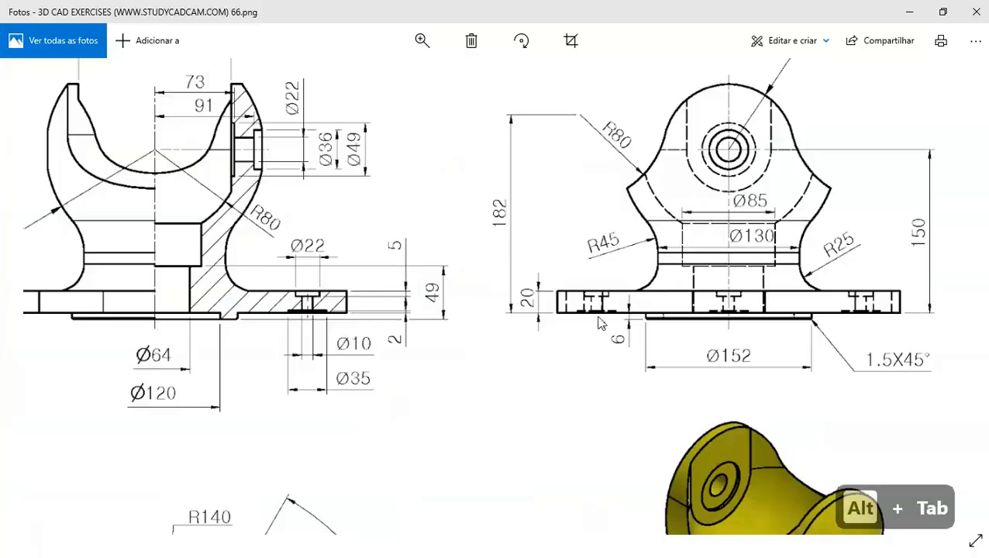
mouse_move(406, 343)
left_mouse_down()
mouse_move(508, 332)
mouse_move(567, 295)
left_mouse_up()
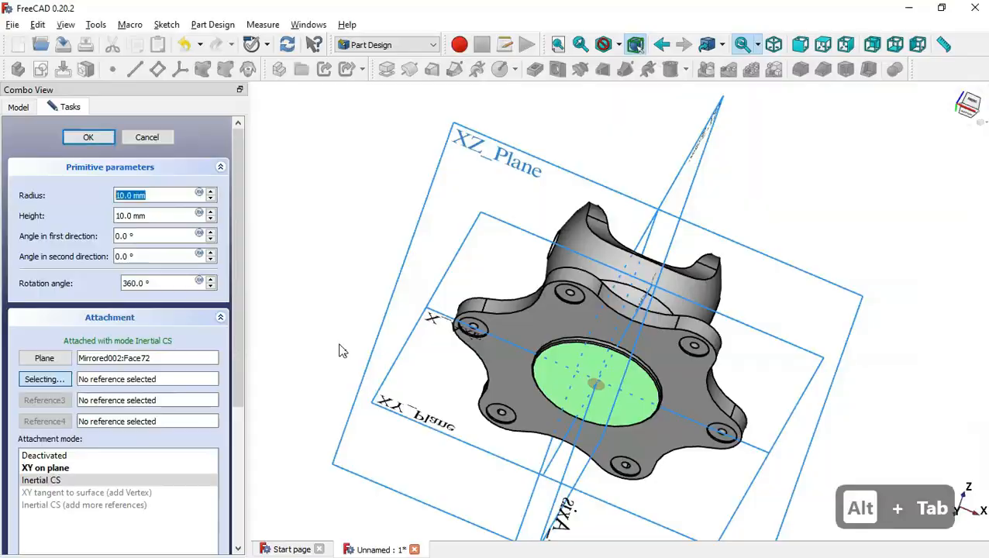
key("alt+Tab")
type("60")
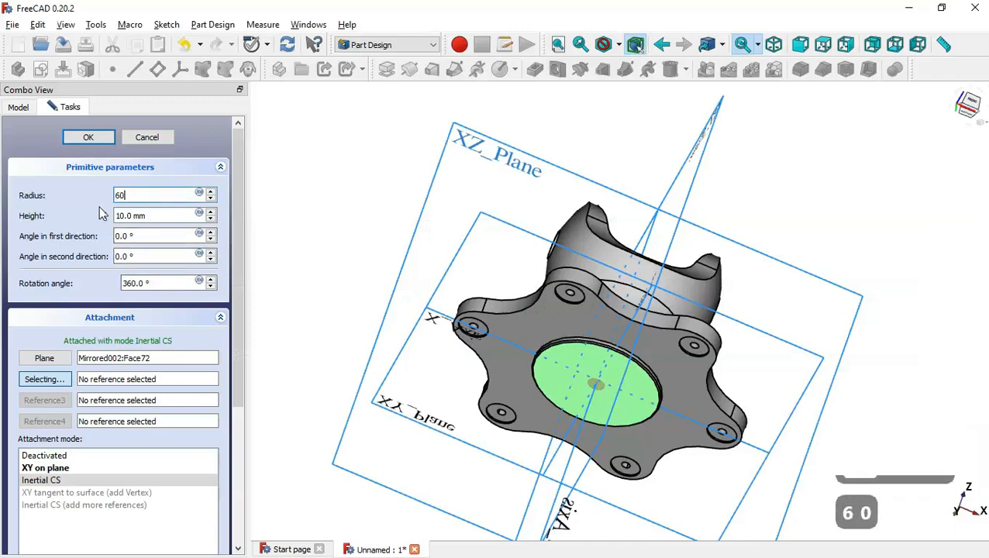
left_click(148, 214)
key("alt+Tab")
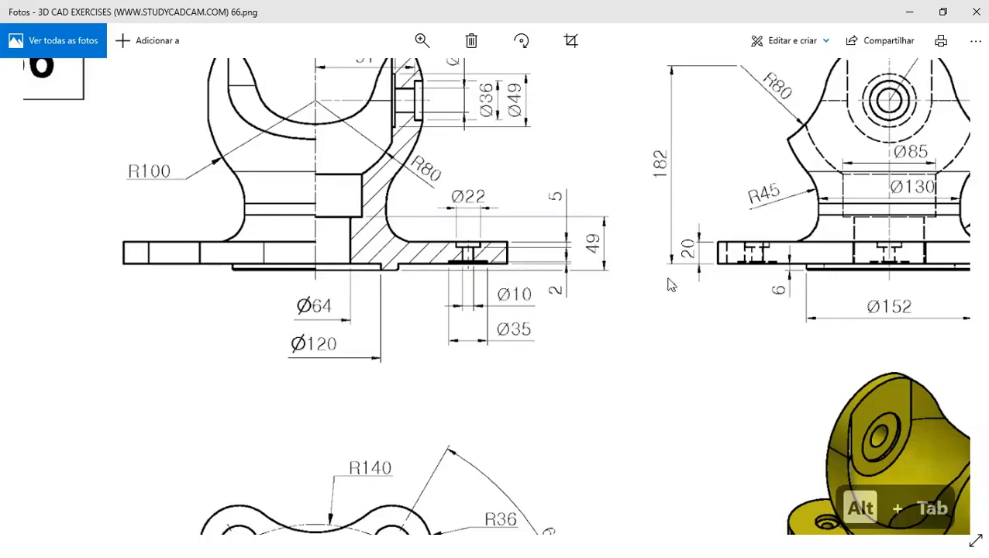
key("alt+Tab")
type("6")
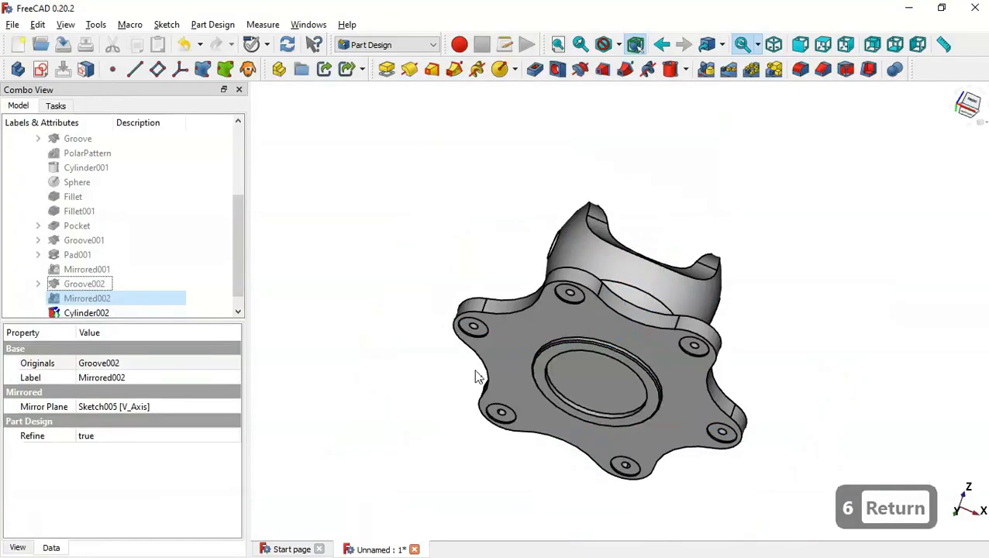
- Cut a subtractive cylinder of radius 64/2 mm and height 49 mm from the recess floor, attached with Inertial CS
left_click(669, 71)
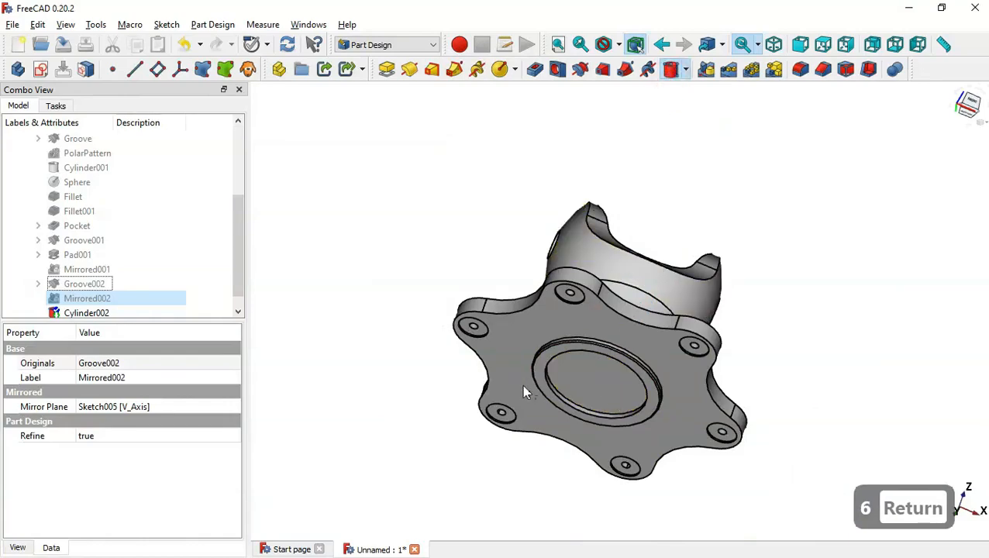
left_click(562, 381)
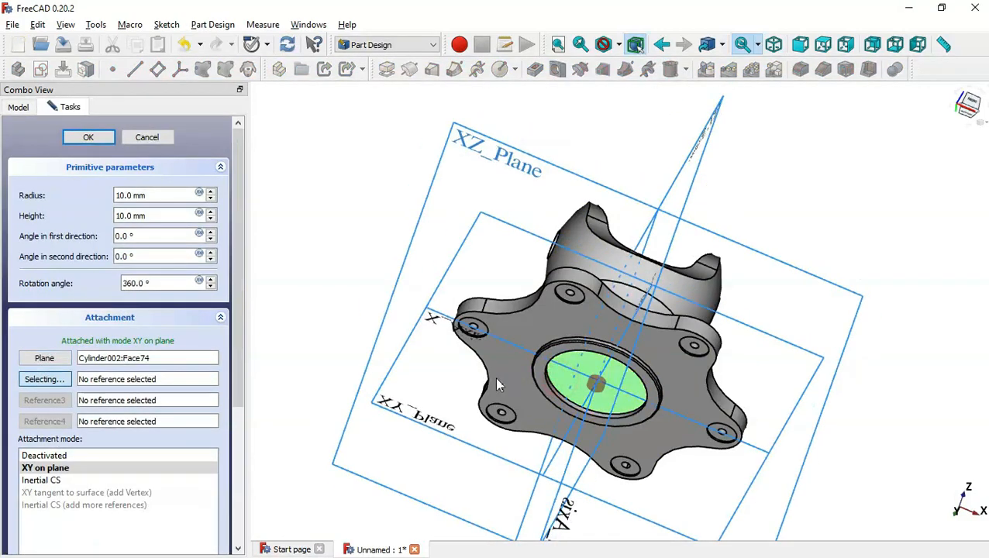
left_click(56, 480)
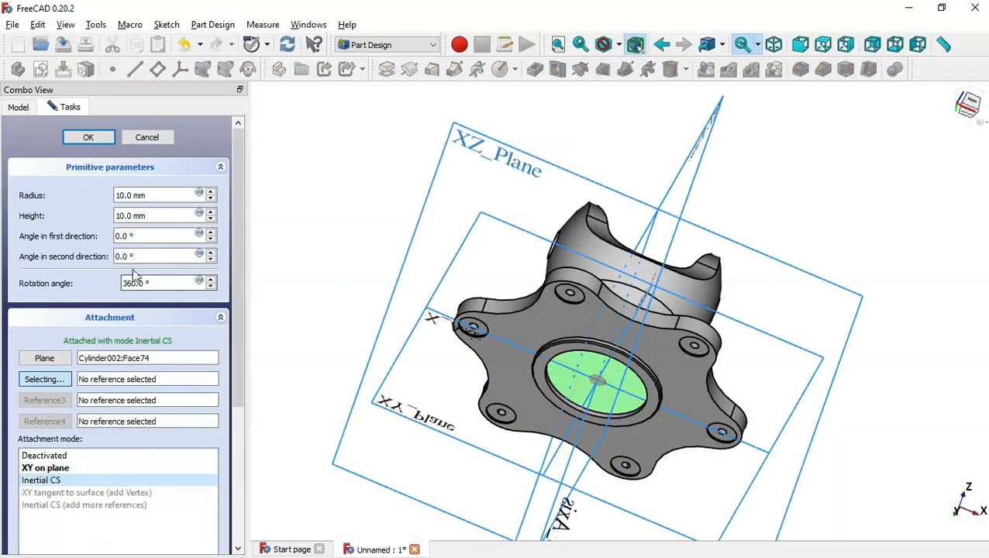
double_click(159, 194)
key("alt+Tab")
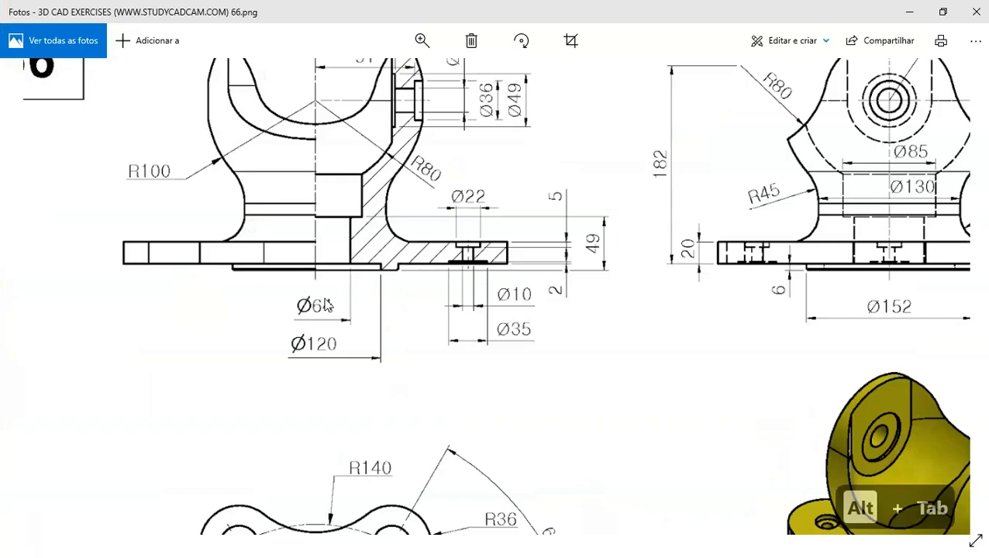
key("alt+Tab")
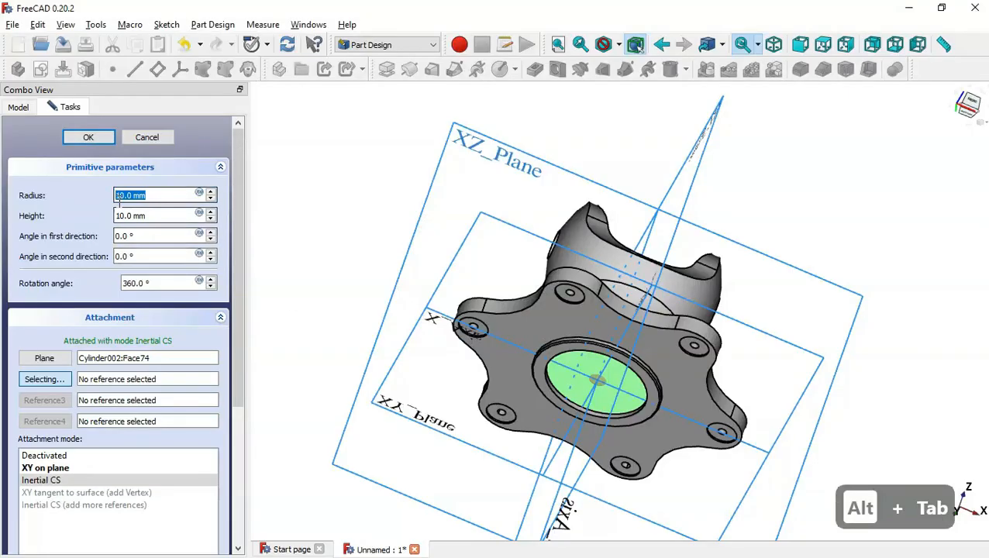
type("64/2")
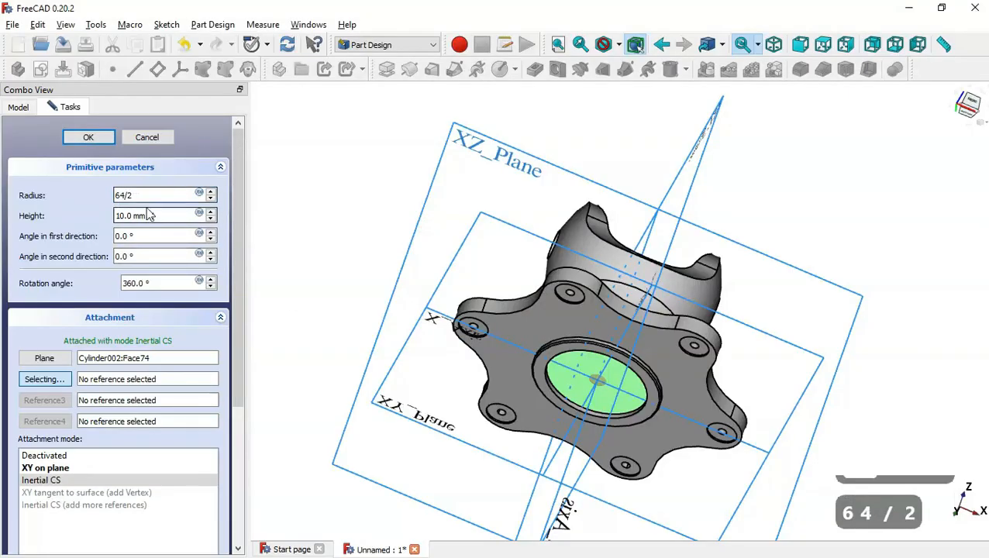
key("Tab")
key("alt+Tab")
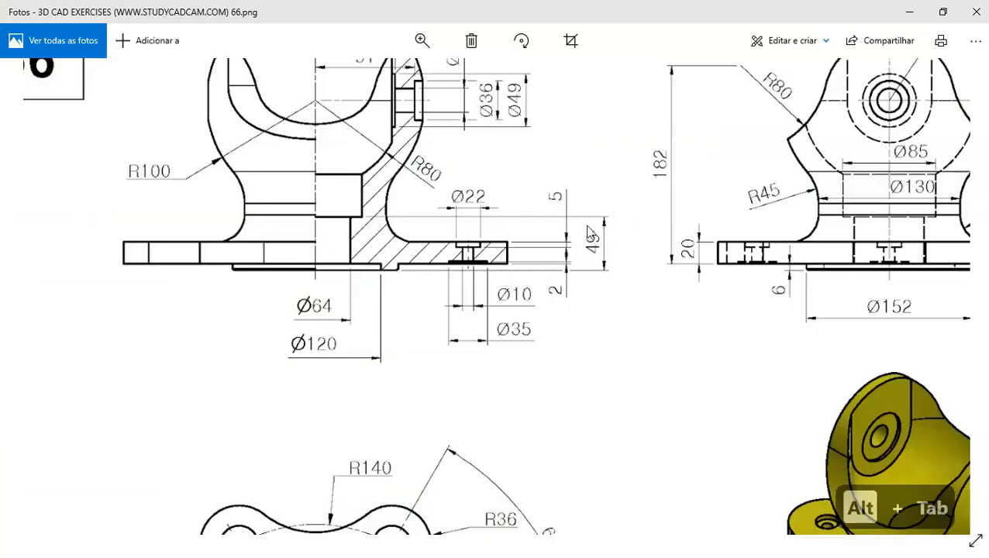
key("alt+Tab")
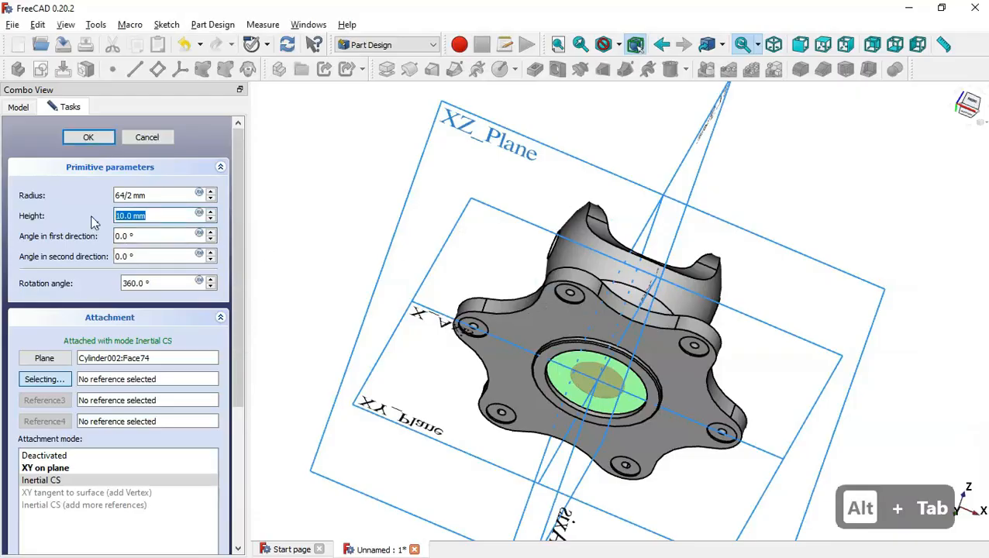
type("49")
key("Return")
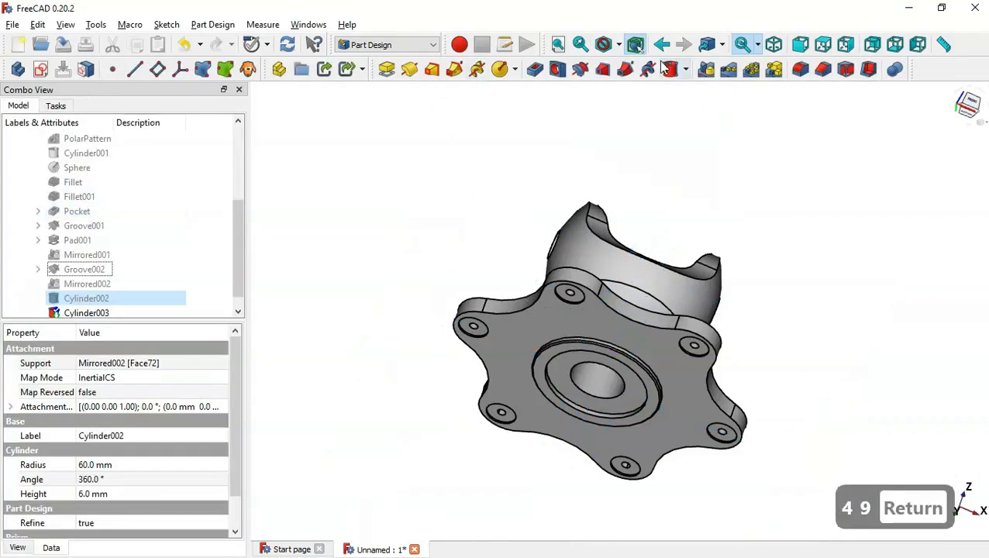
- Start another subtractive cylinder on the end face inside the central bore, using the Inertial CS attachment mode
left_click(671, 71)
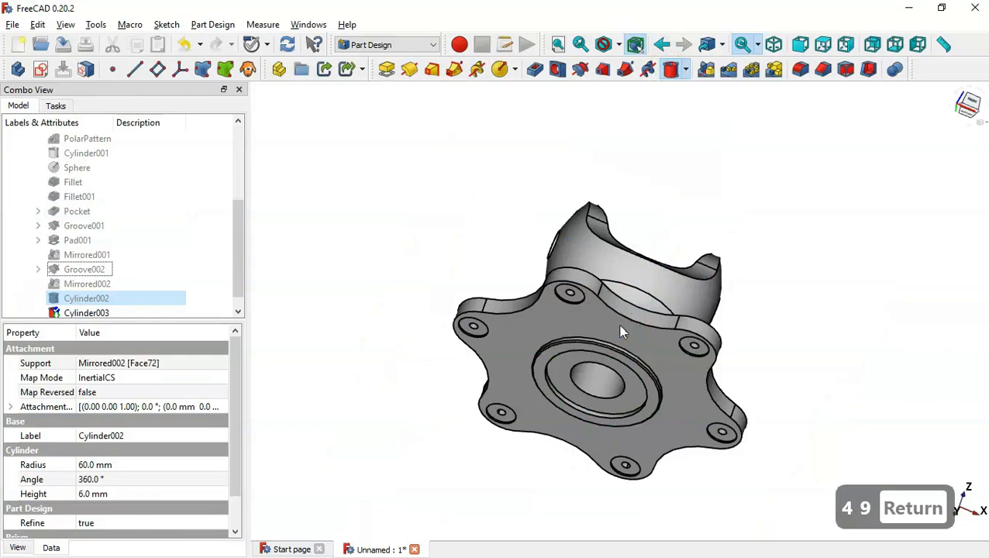
middle_click_drag(666, 468, 673, 388)
left_click(610, 310)
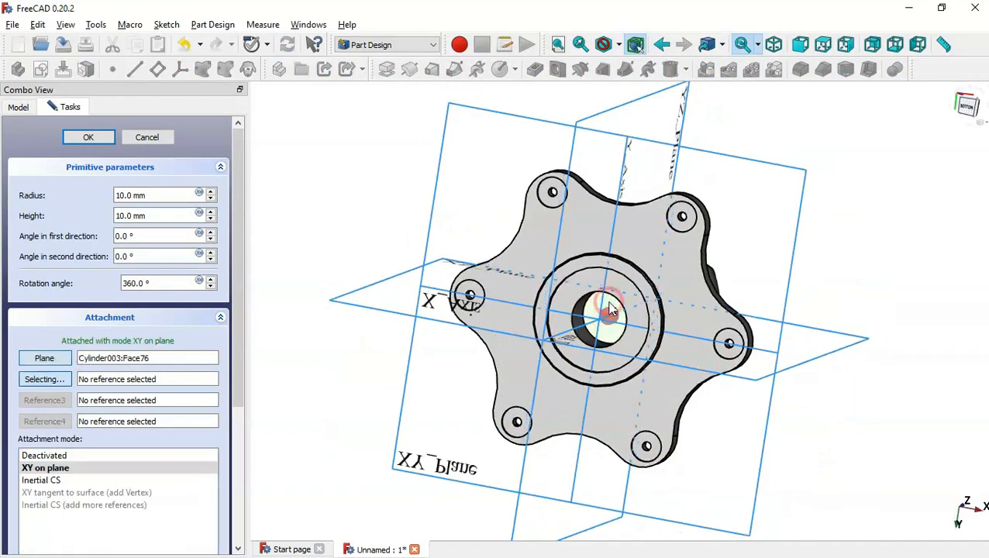
left_click(41, 480)
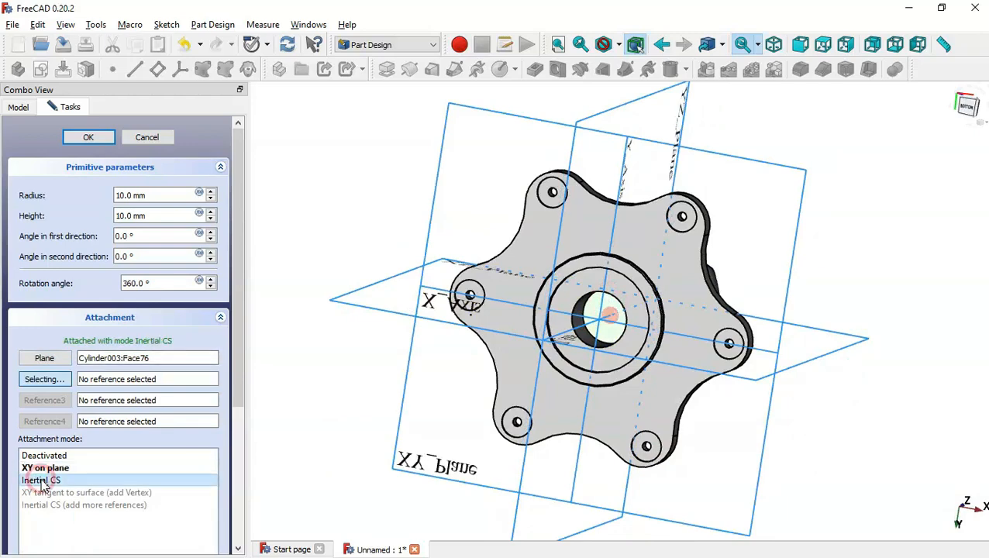
- Check the upper bore's diameter on the drawing and set the subtractive cylinder's radius to 85/2 mm
left_click(159, 195)
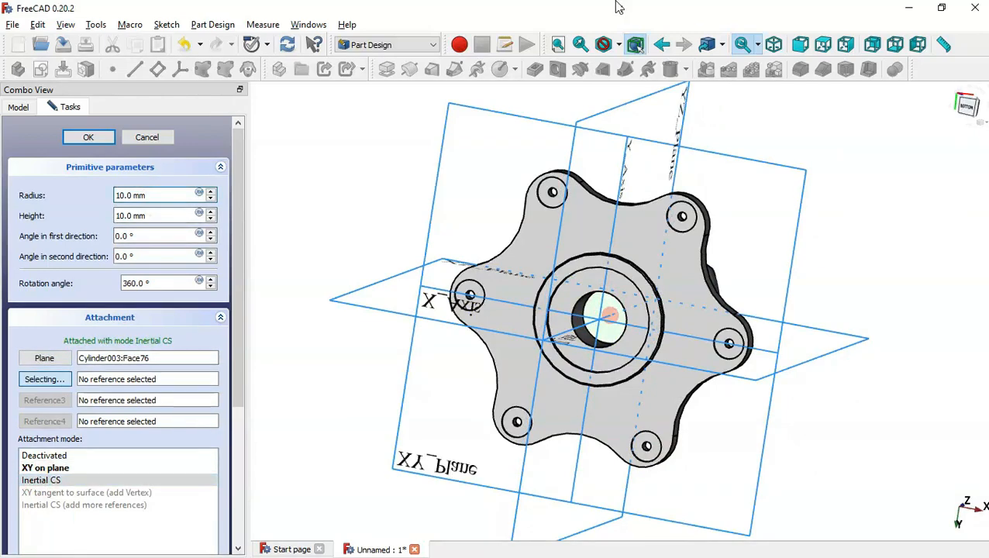
triple_click(159, 195)
key("alt+Tab")
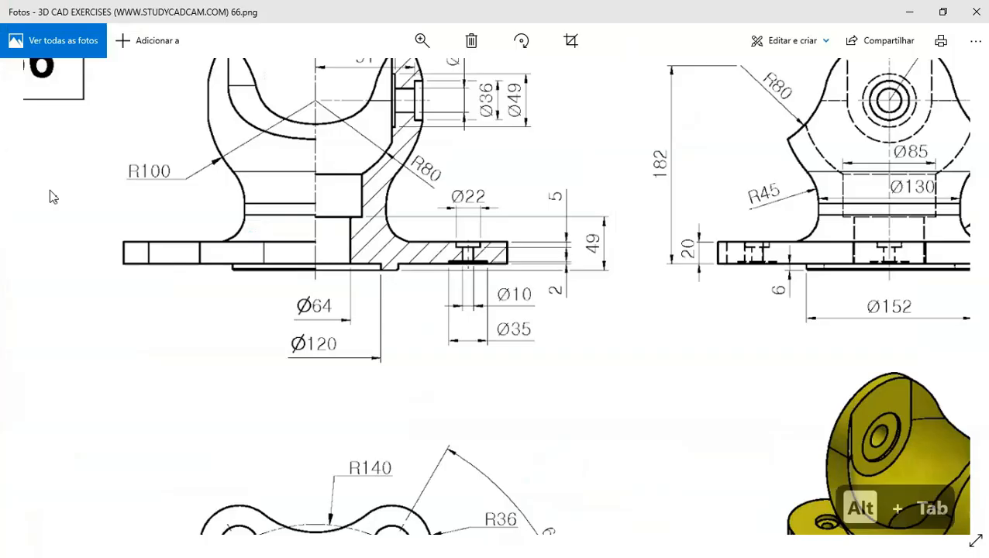
scroll(413, 276, "up", 2)
left_click_drag(413, 272, 353, 276)
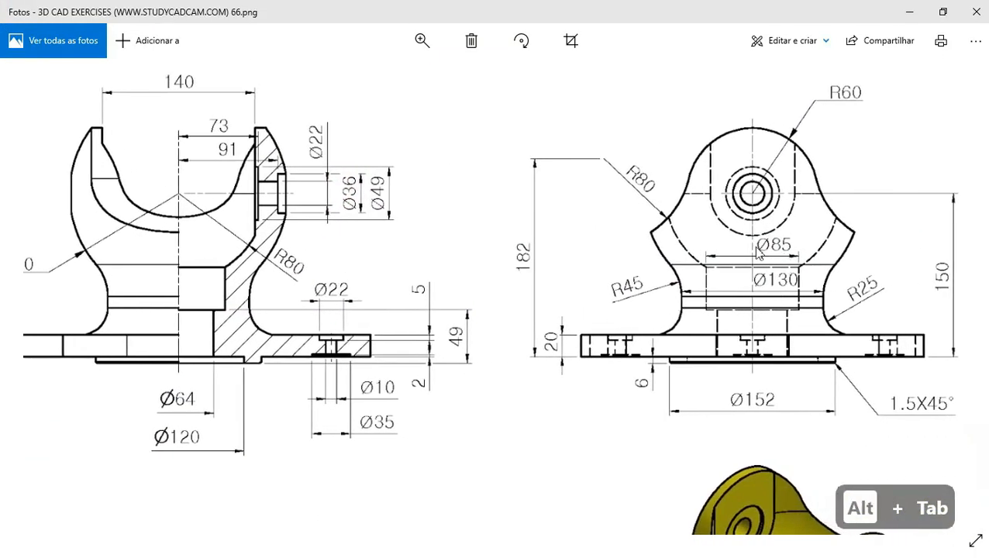
key("alt+Tab")
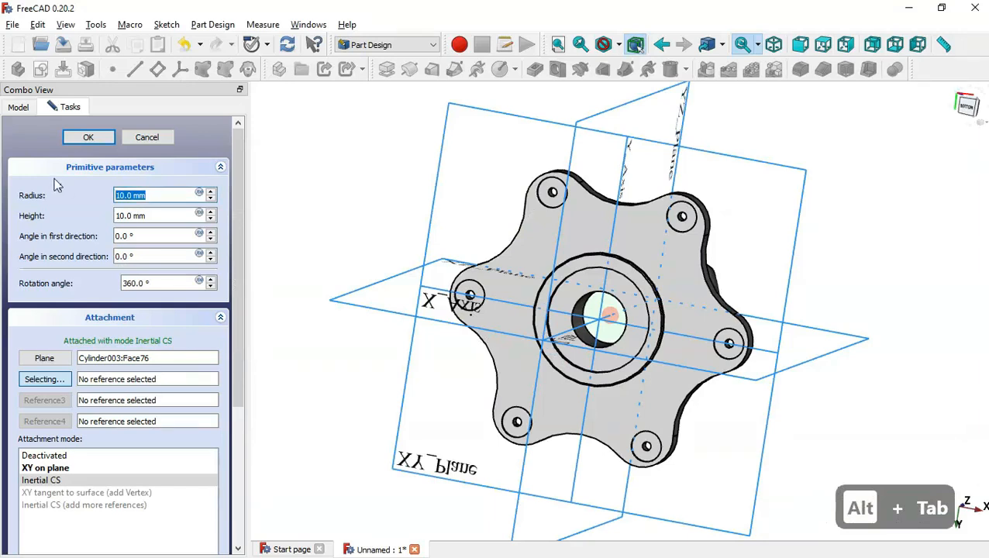
type("85/2")
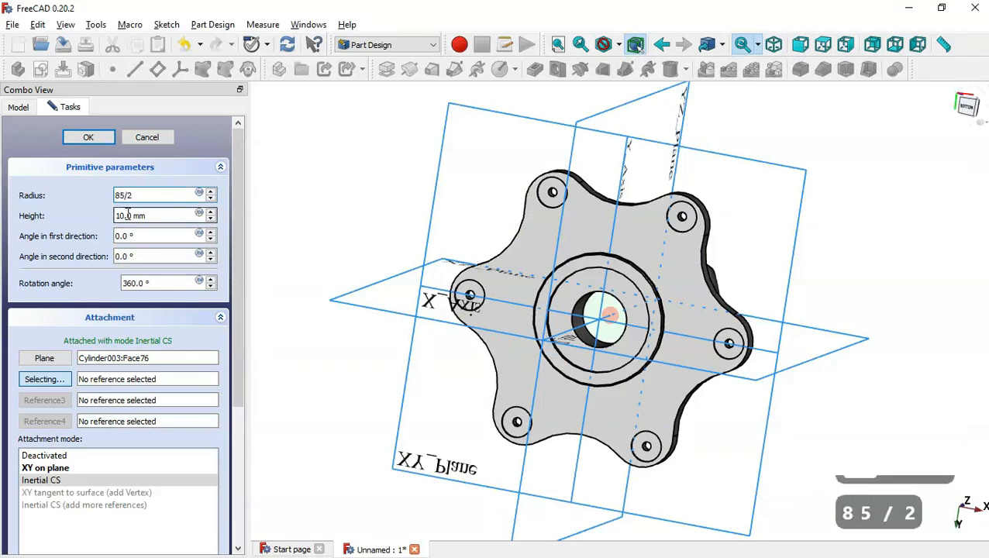
- Set the subtractive cylinder's height to 100 mm and complete the upper bore cut
left_click(152, 217)
type("1")
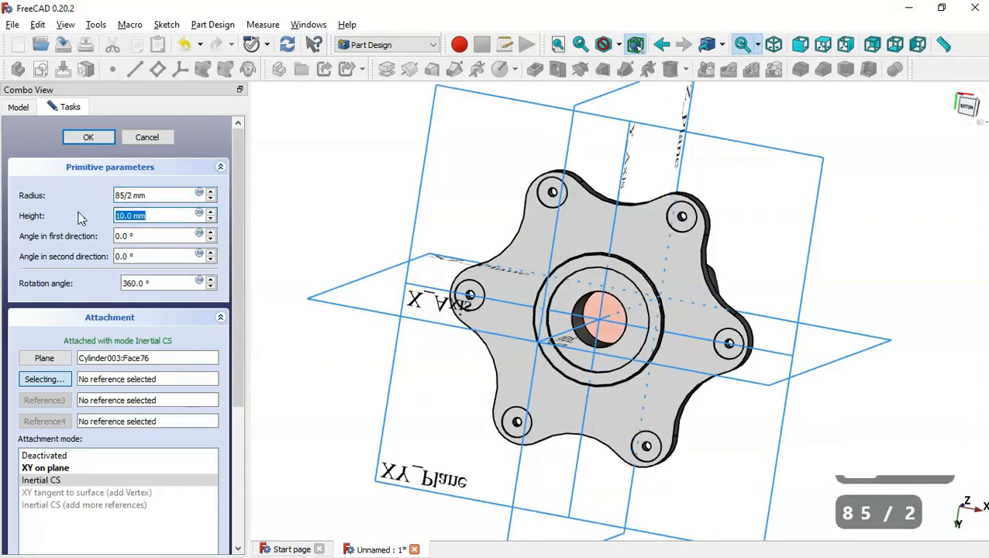
type("00")
left_click(268, 192)
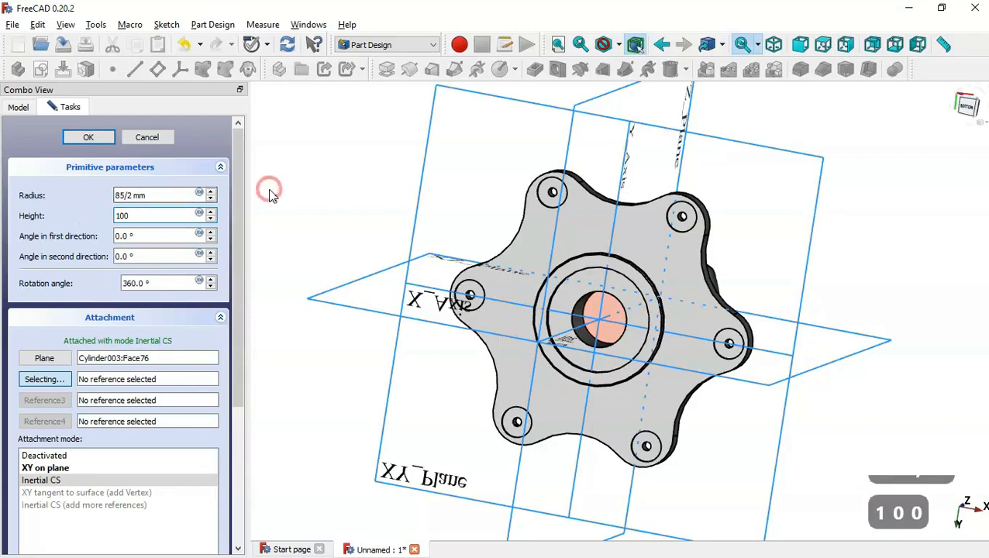
key("Home")
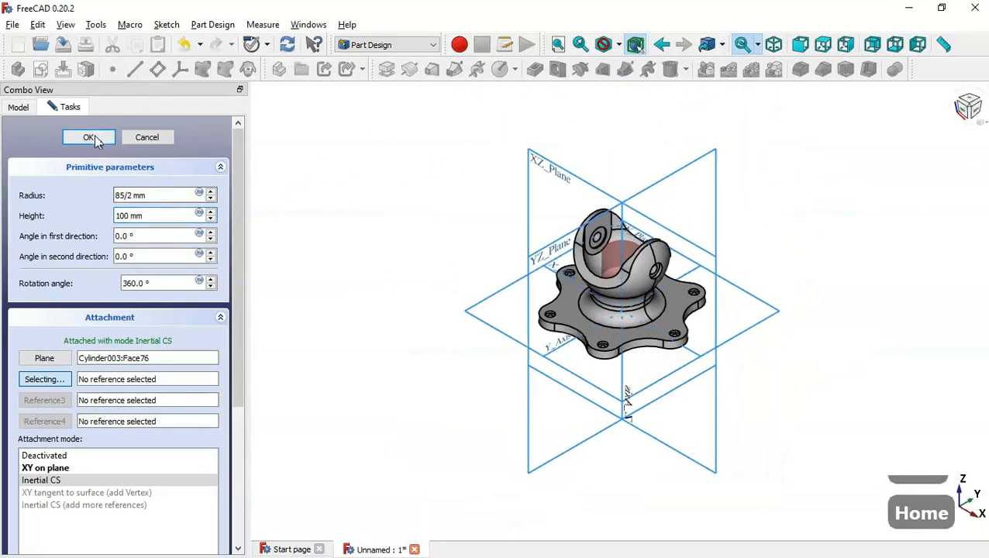
left_click(94, 137)
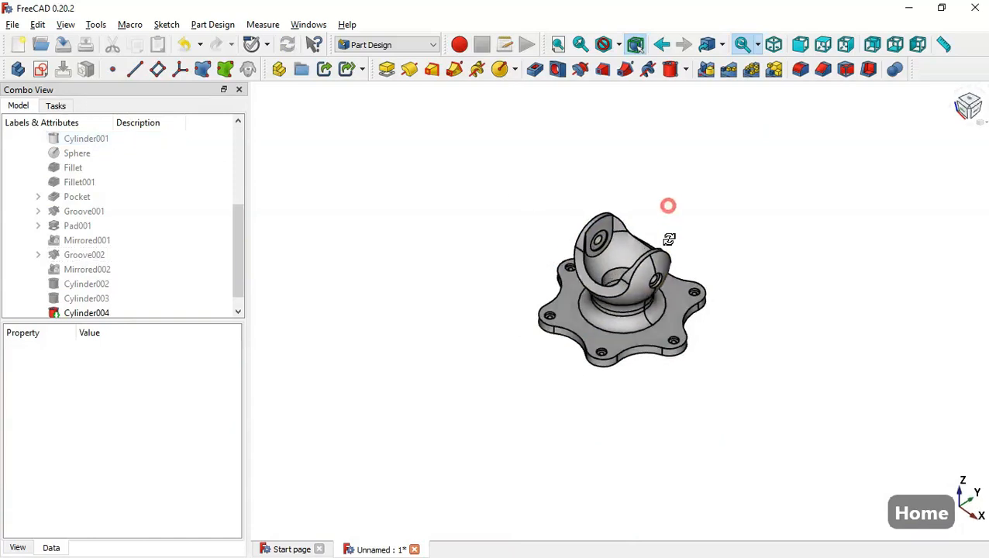
- Compare the bracket with the exercise 66 drawing, examining the stepped bore, fork and flange from several angles
scroll(695, 301, "up", 5)
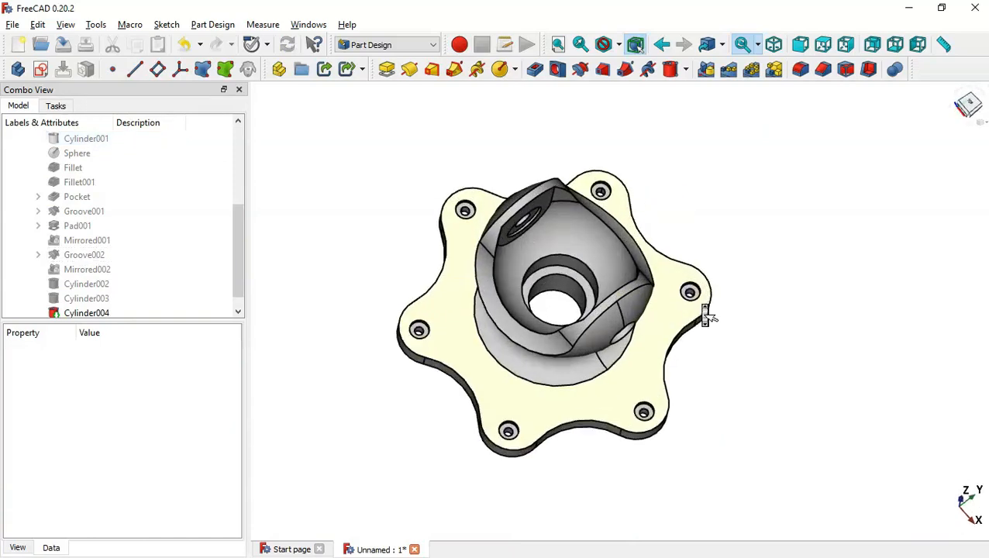
key("0")
key("alt+Tab")
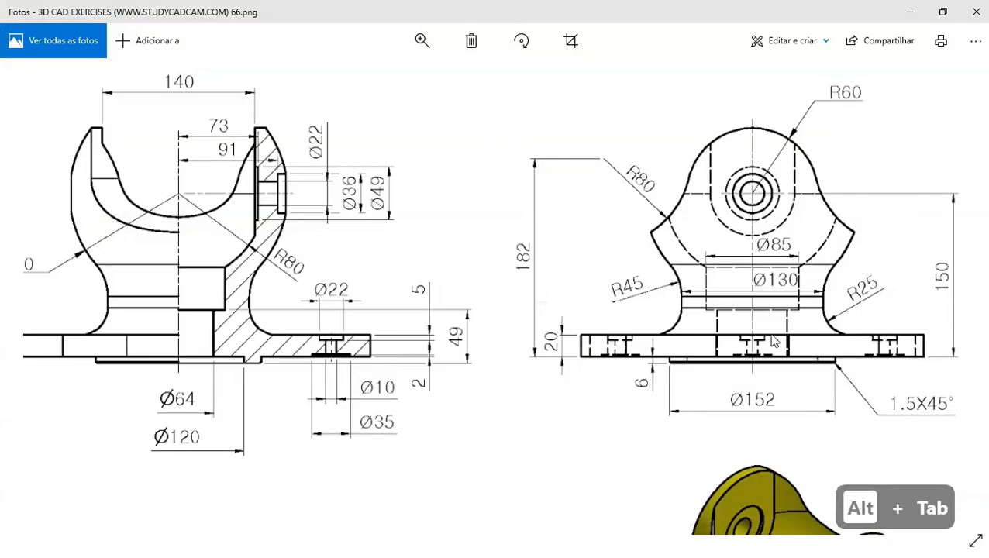
scroll(707, 314, "down", 3)
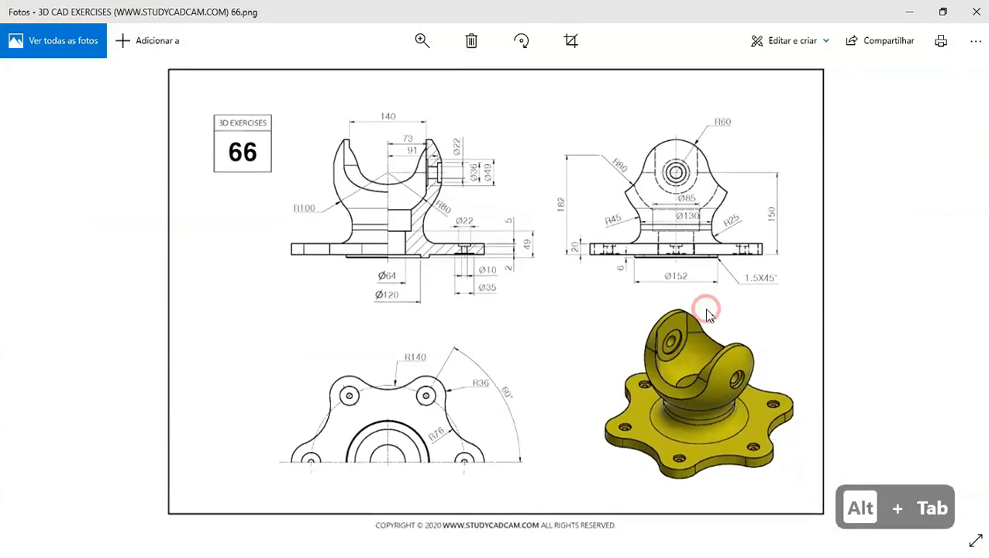
key("alt+Tab")
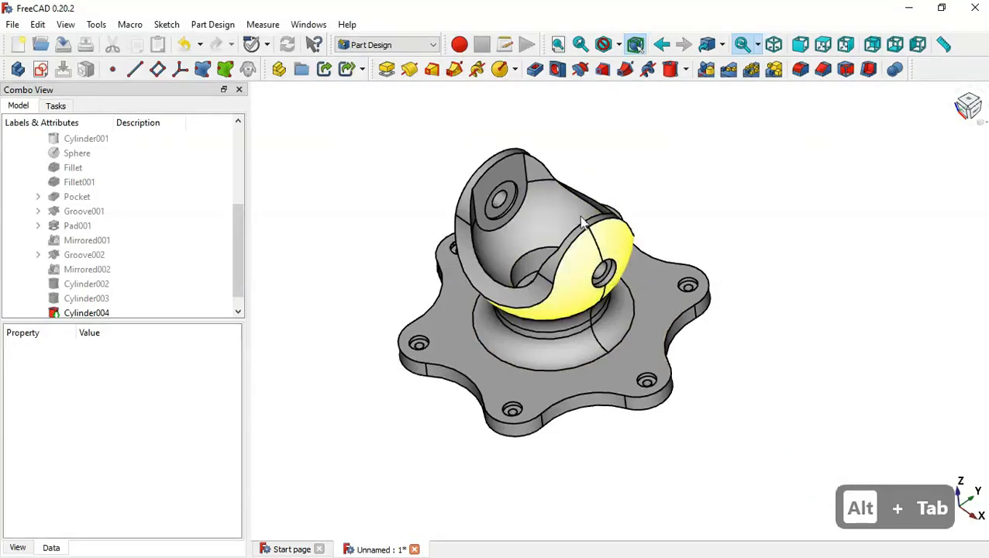
middle_click_drag(390, 419, 456, 380)
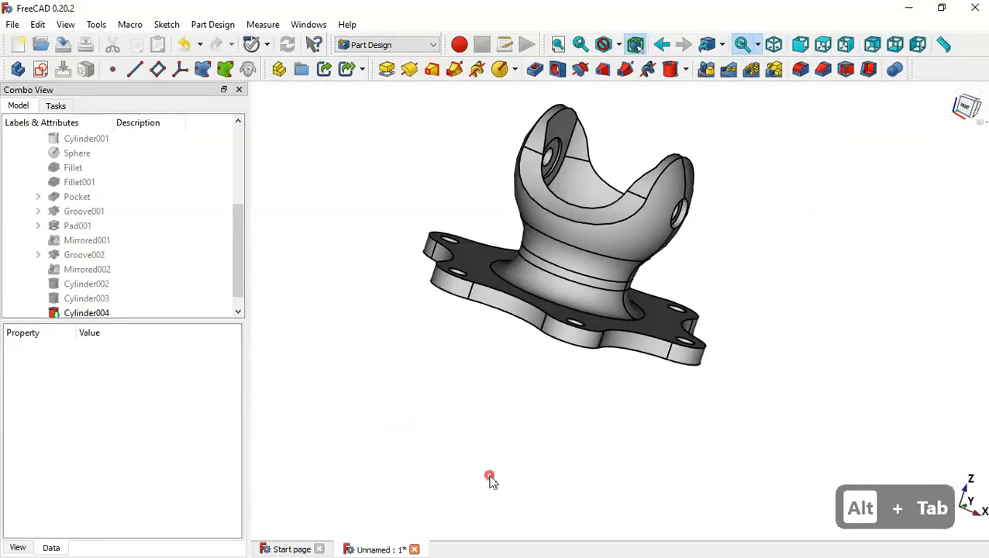
middle_click_drag(489, 476, 542, 457)
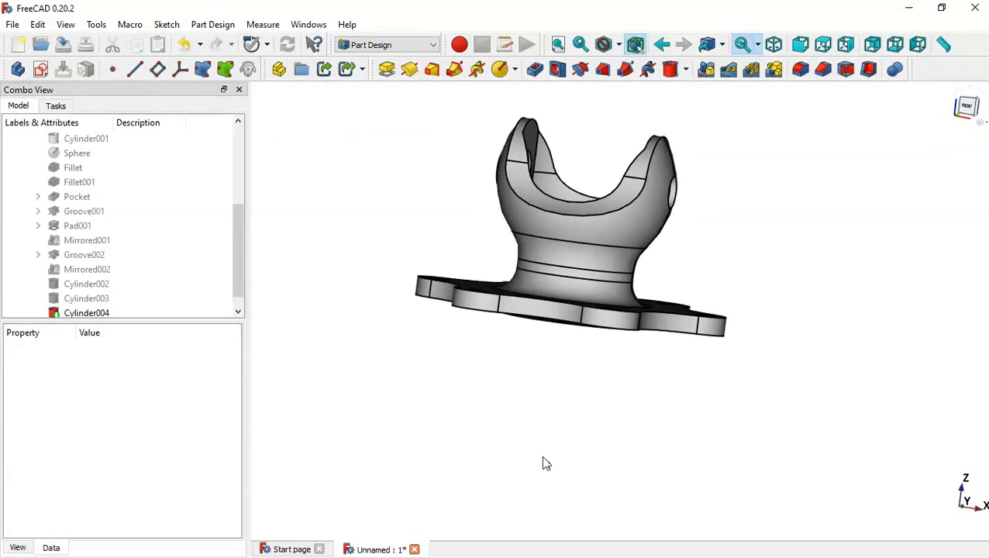
key("Home")
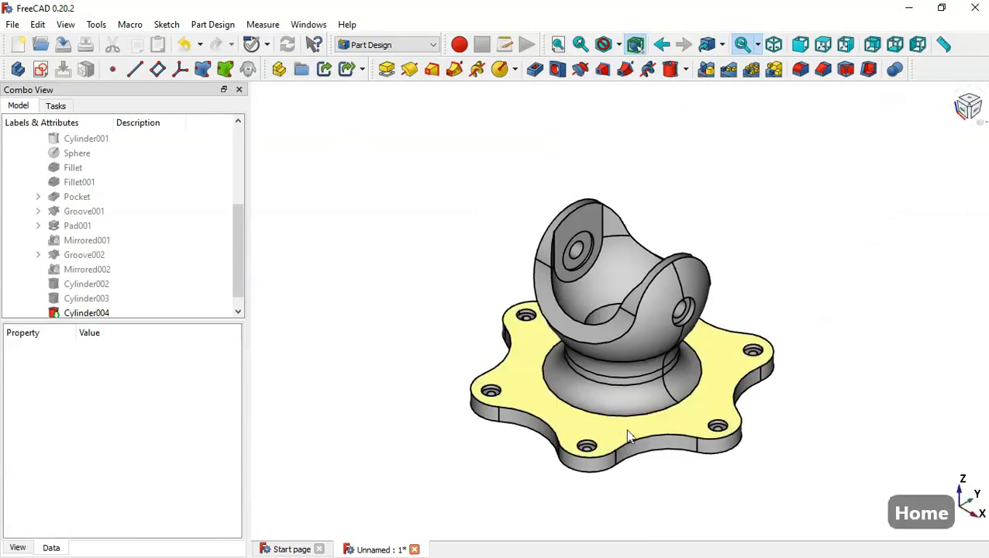